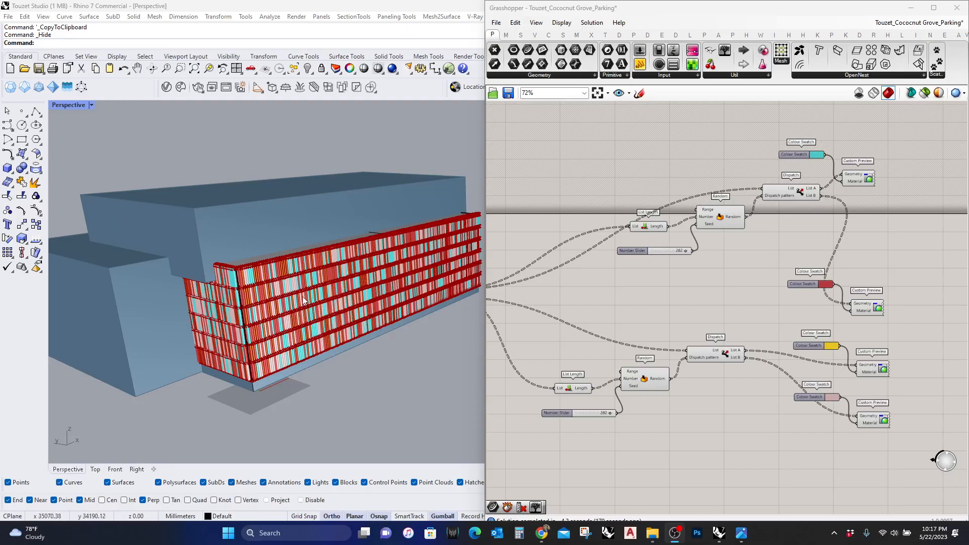
# Inspect the coloured vertical louvres on the parking building's facade, both up close and from farther away
pyautogui.scroll(5, 303, 301)
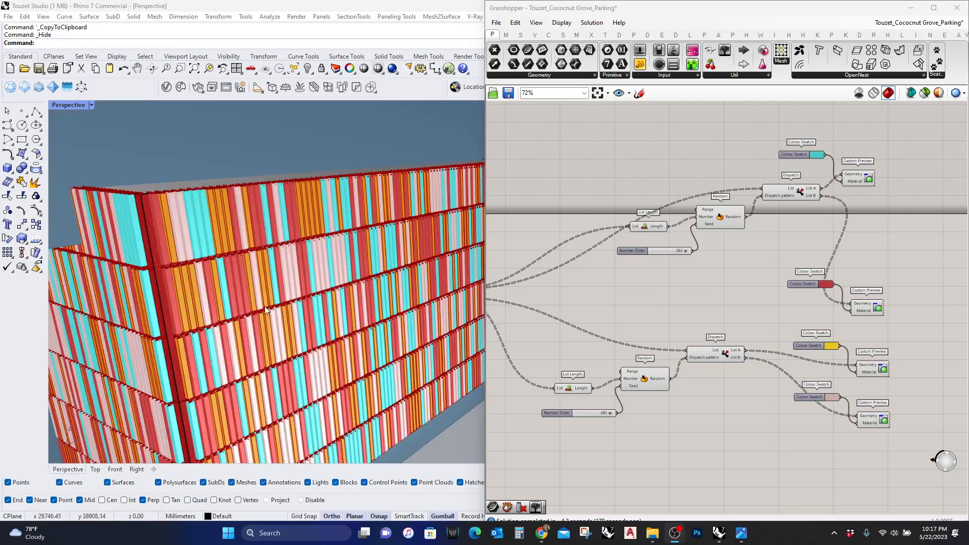
pyautogui.scroll(-6, 253, 311)
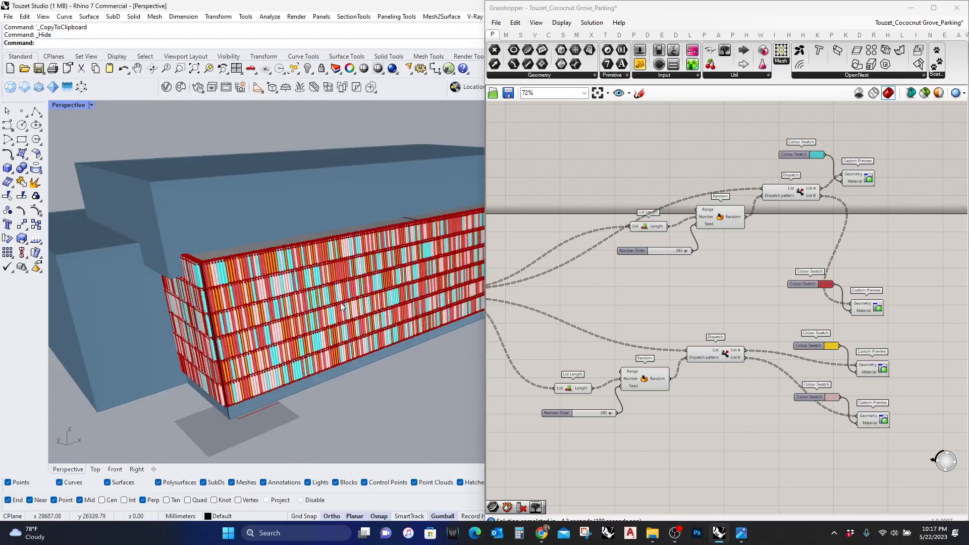
pyautogui.scroll(-2, 341, 306)
pyautogui.scroll(1, 342, 306)
pyautogui.scroll(2, 394, 312)
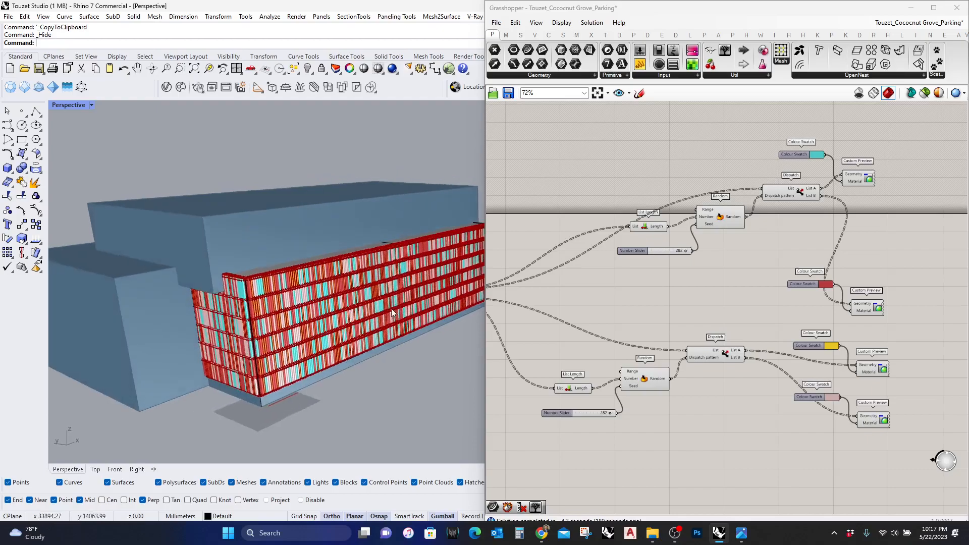
pyautogui.scroll(2, 394, 313)
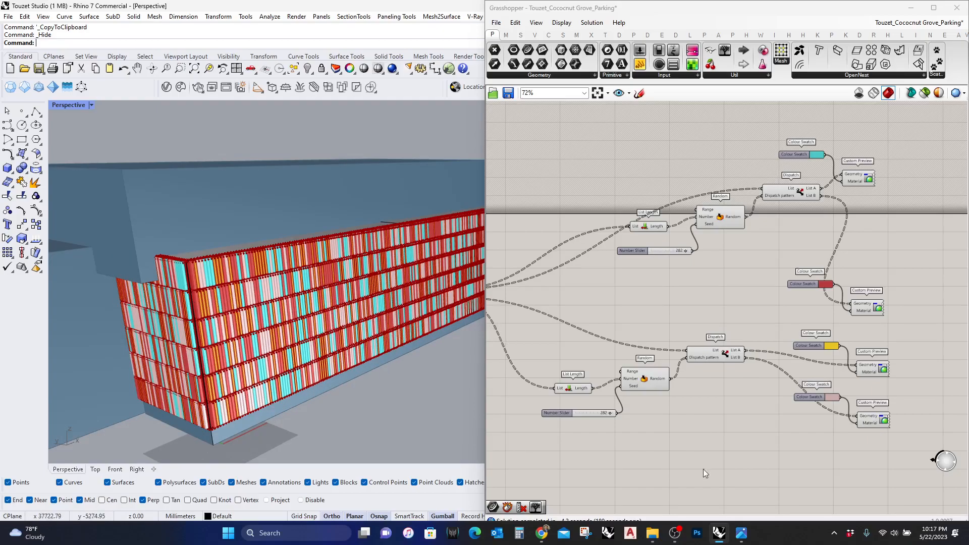
# Open the reference rendering 1_8.png from the Touzet Studio_Coconut Grove Parking Lot folder in Videos and enlarge the viewer
pyautogui.click(656, 536)
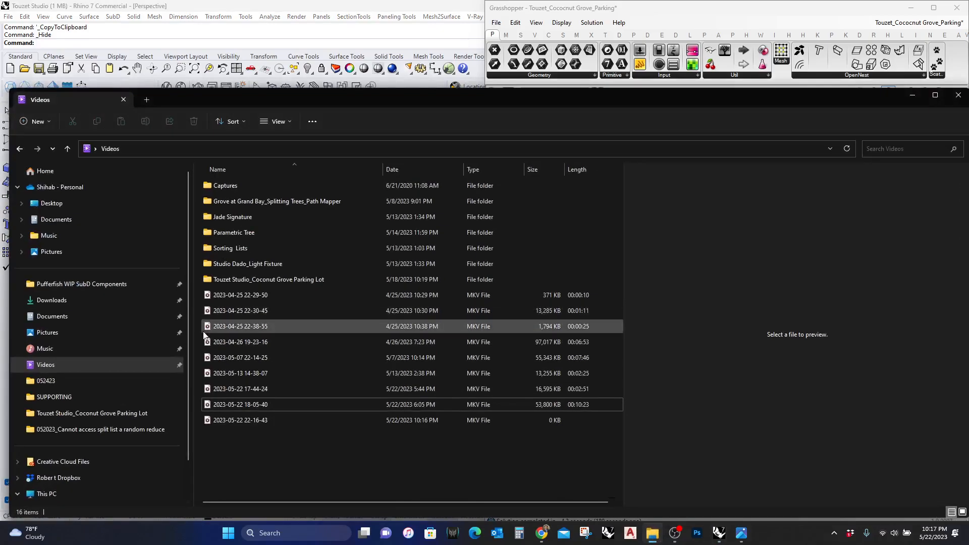
pyautogui.doubleClick(239, 279)
pyautogui.doubleClick(231, 202)
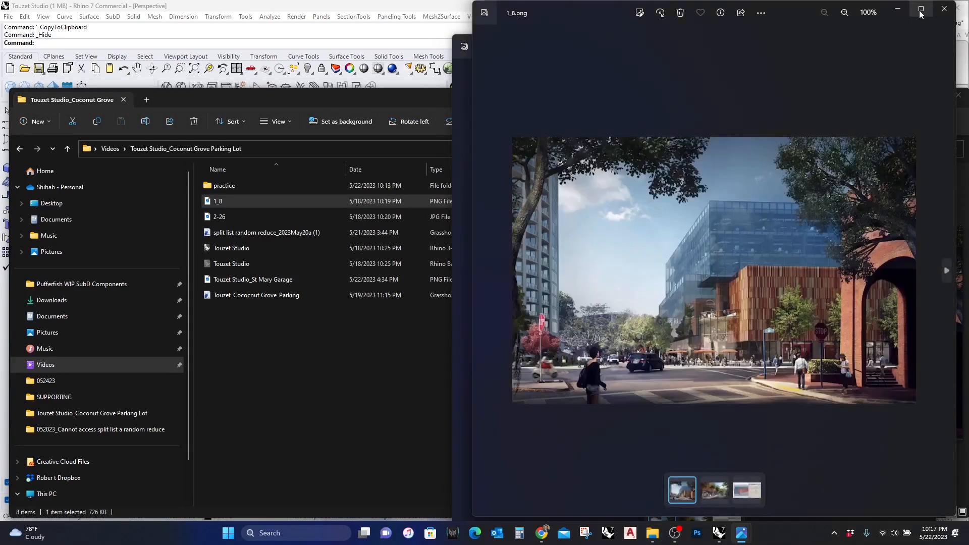
pyautogui.click(920, 8)
# Examine the facade in the renderings 1_8.png and 2-26.jpg, and close the image viewer
pyautogui.scroll(4, 553, 286)
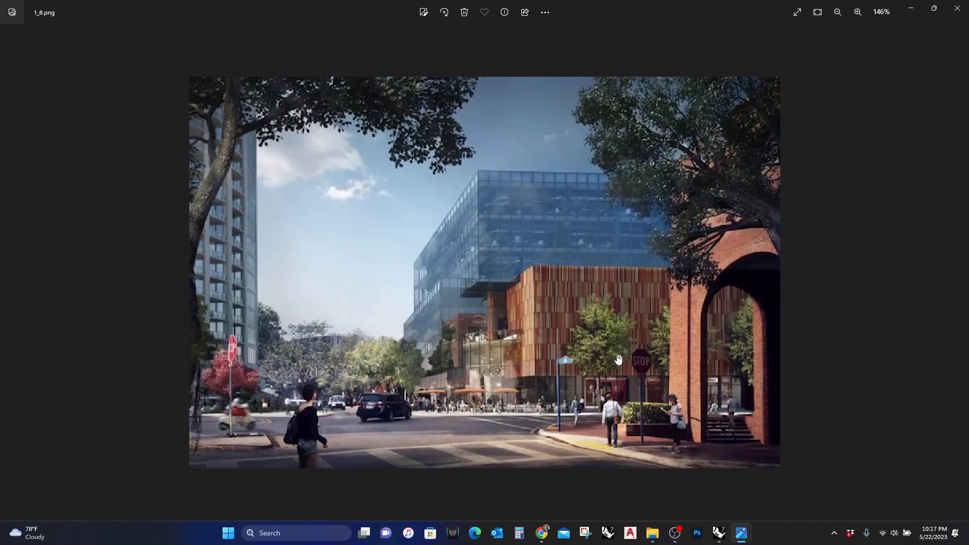
pyautogui.scroll(-1, 631, 325)
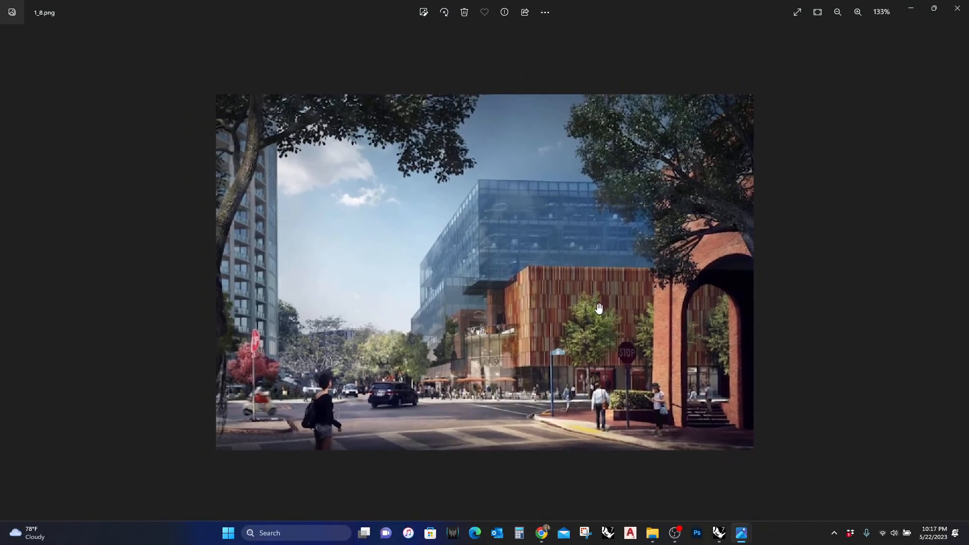
pyautogui.scroll(-1, 656, 323)
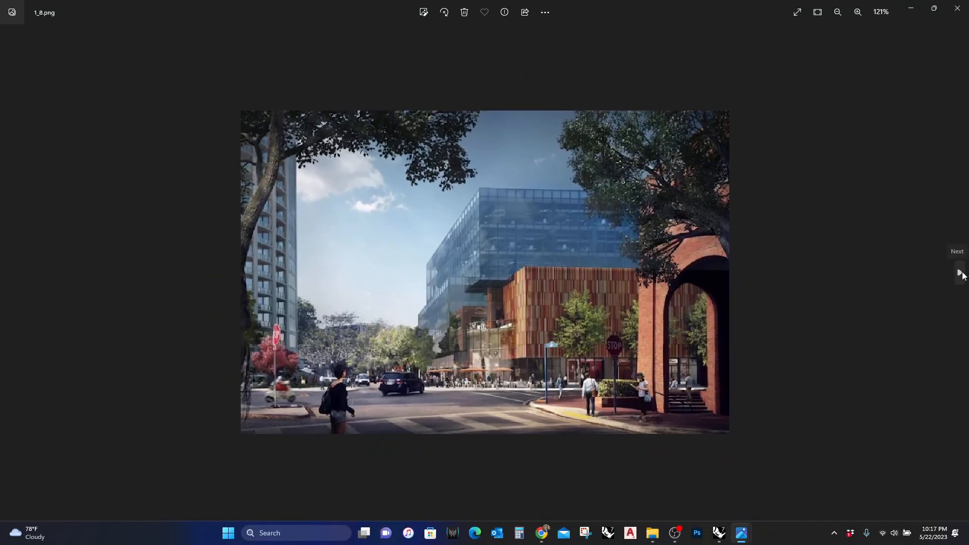
pyautogui.click(958, 273)
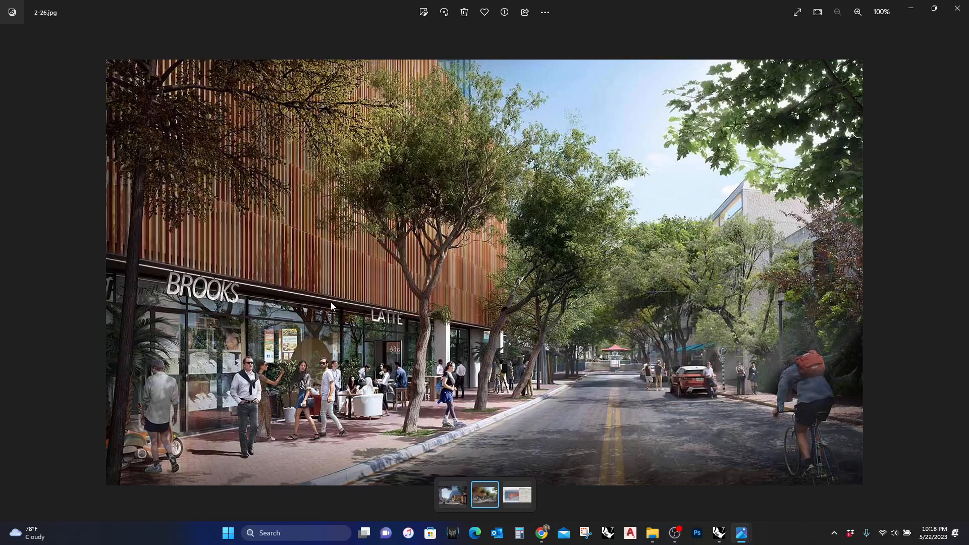
pyautogui.click(957, 8)
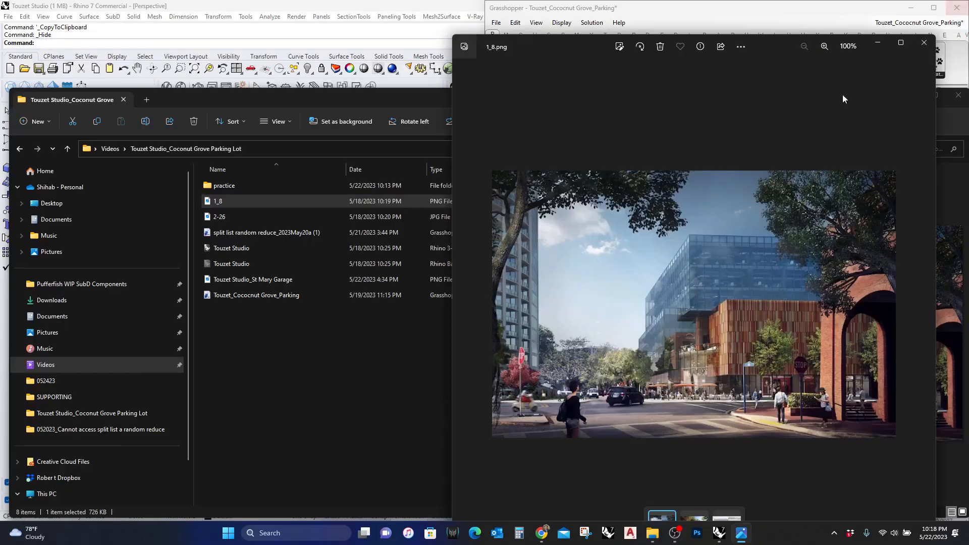
# Switch back to Rhino and compare the modelled facade's louvre pattern with the reference renderings
pyautogui.click(337, 31)
pyautogui.scroll(-6, 382, 338)
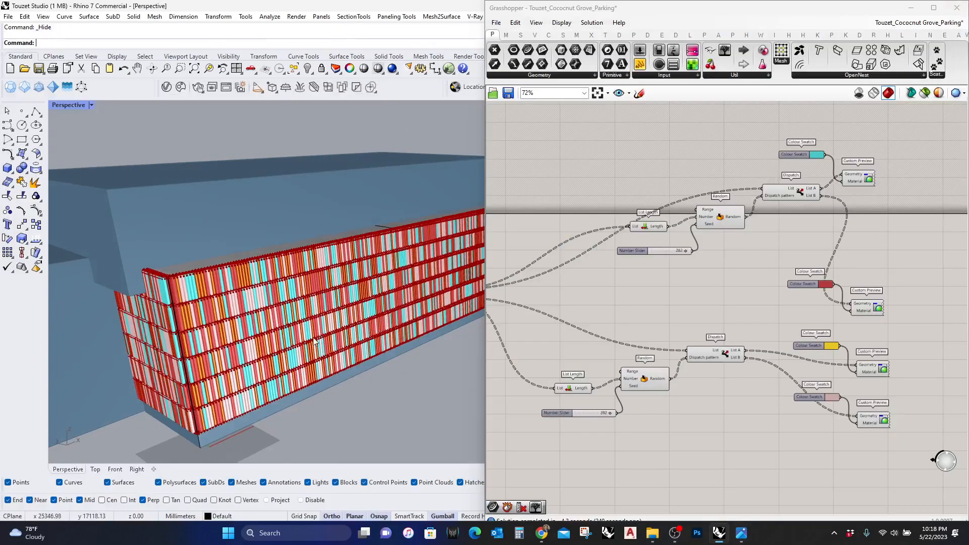
pyautogui.scroll(5, 368, 307)
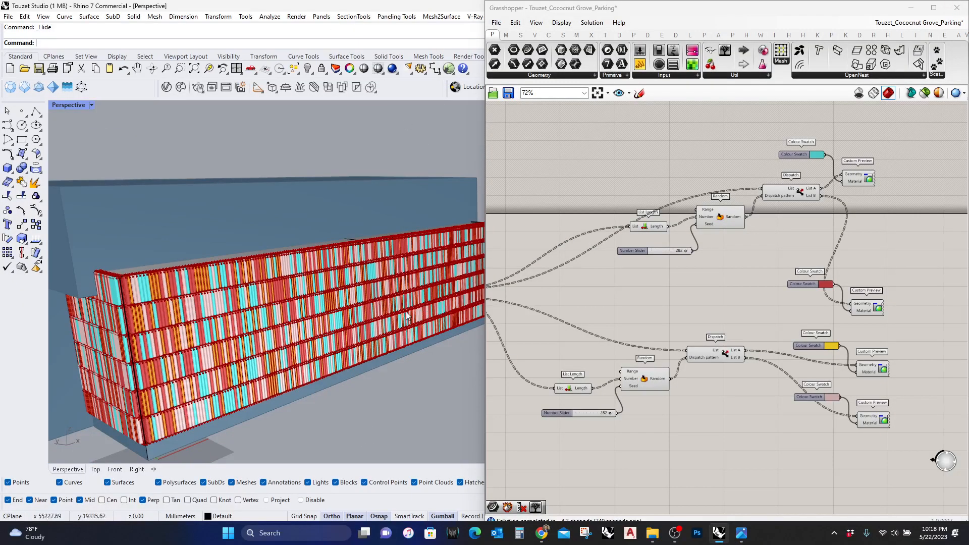
pyautogui.scroll(2, 403, 304)
pyautogui.moveTo(403, 305); pyautogui.dragTo(402, 305, button='right')
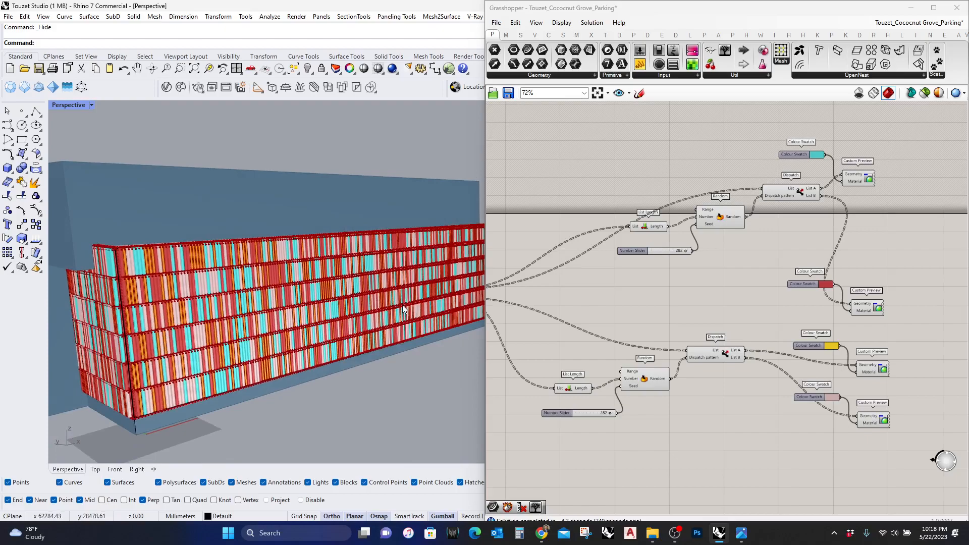
# Start a new model from the Millimeters template without saving changes to the Touzet Studio file
pyautogui.hotkey('ctrl', 'n')
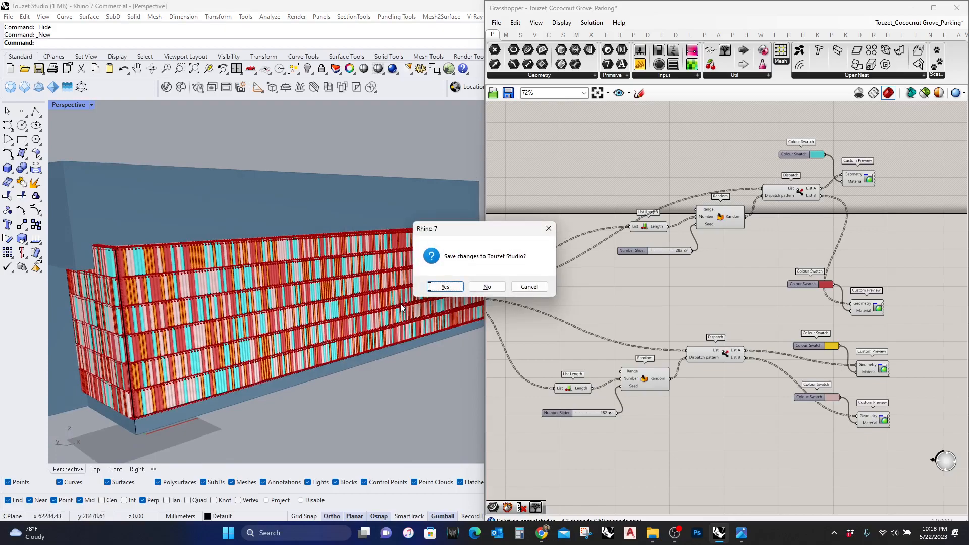
pyautogui.press('Escape')
pyautogui.scroll(-5, 262, 221)
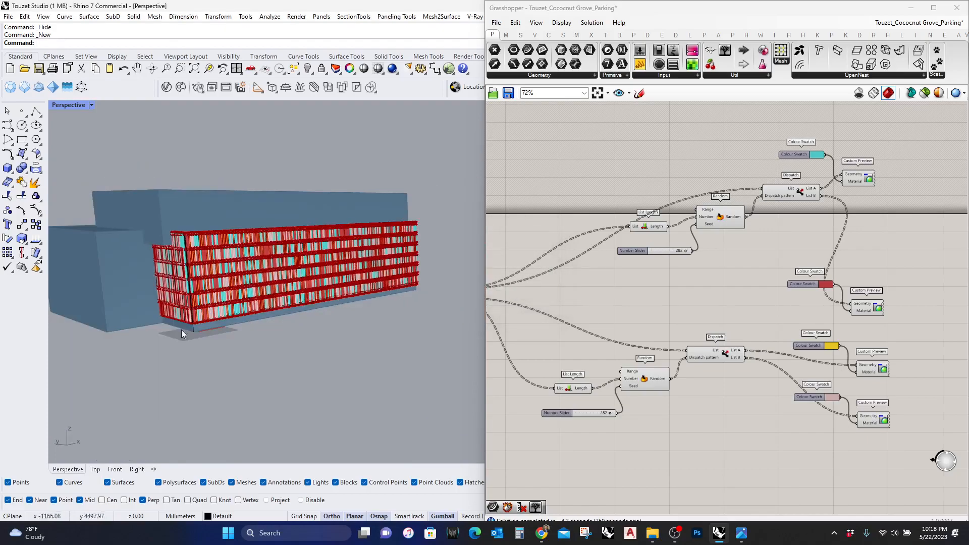
pyautogui.hotkey('ctrl', 'n')
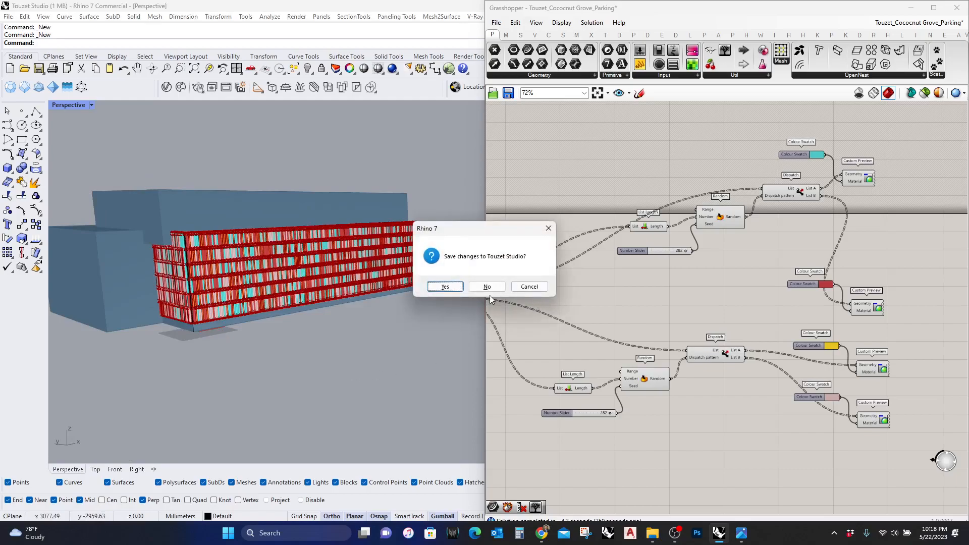
pyautogui.click(488, 287)
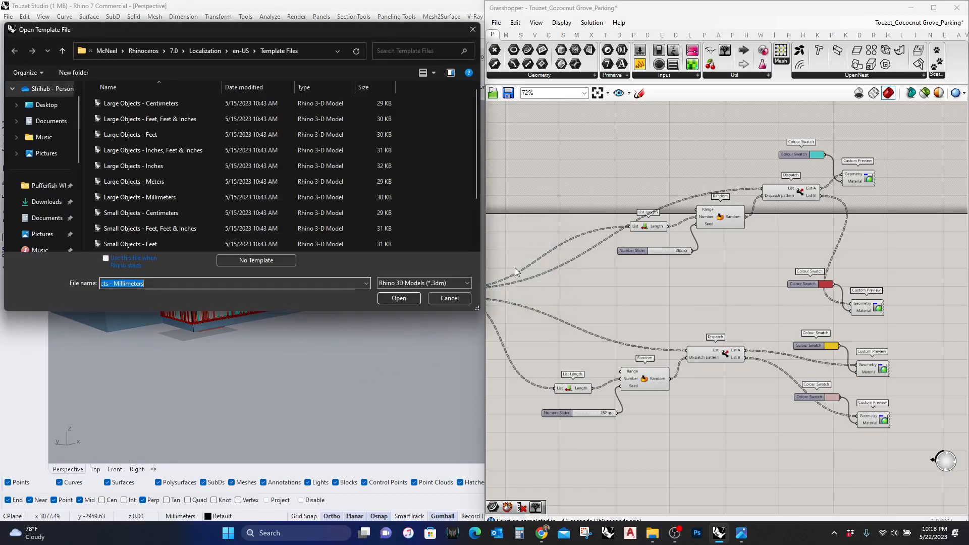
pyautogui.click(400, 298)
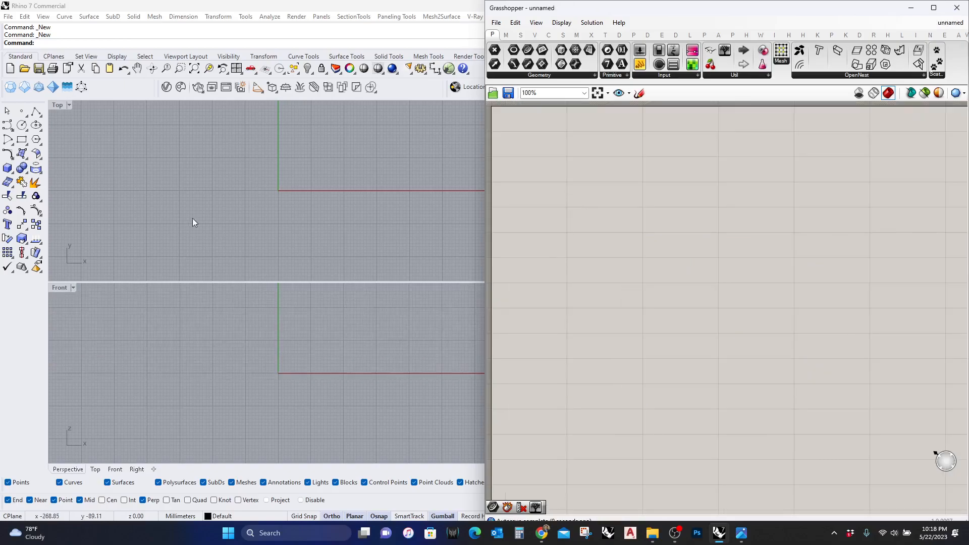
# Move the Grasshopper window aside and maximize the Perspective viewport
pyautogui.moveTo(265, 191); pyautogui.dragTo(248, 194, button='right')
pyautogui.moveTo(600, 8); pyautogui.dragTo(697, 38)
pyautogui.doubleClick(517, 105)
pyautogui.scroll(-10, 243, 267)
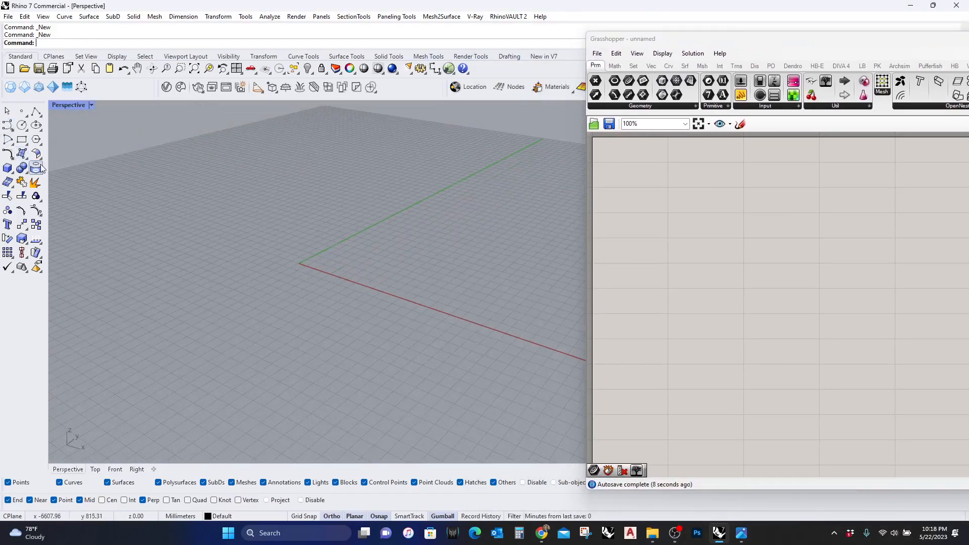
# Draw an L-shaped polyline with a 13000 mm segment along X and a perpendicular 60000 mm segment along Y
pyautogui.click(35, 112)
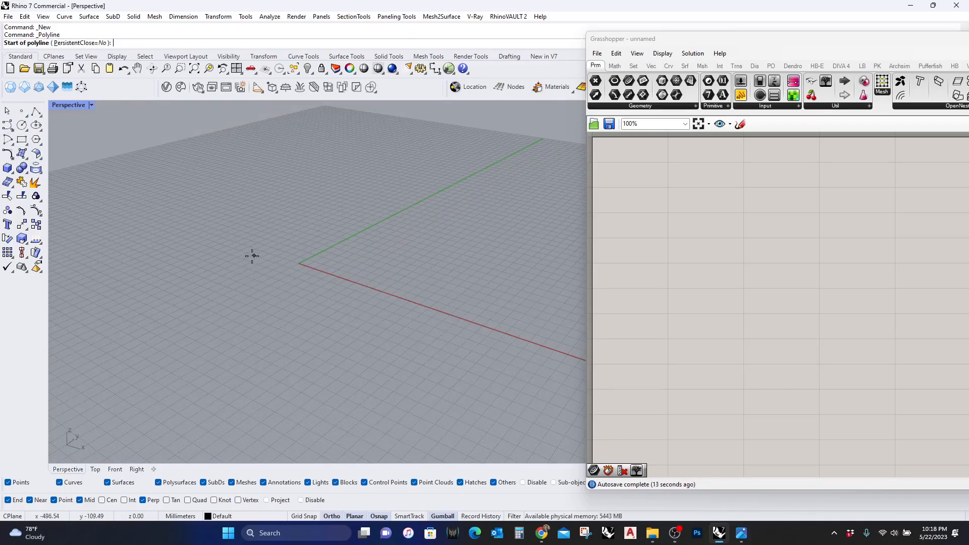
pyautogui.click(228, 241)
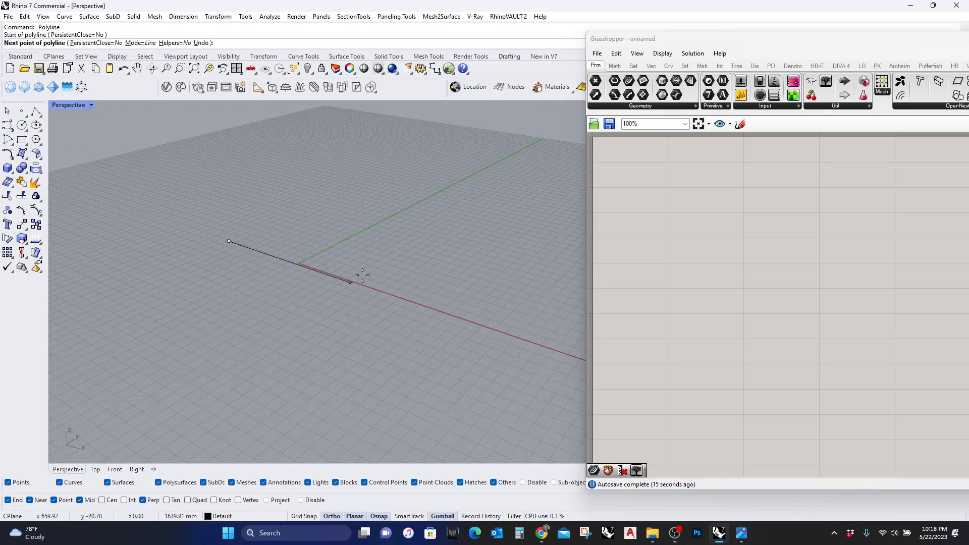
pyautogui.write('13000')
pyautogui.press('Return')
pyautogui.scroll(-5, 321, 286)
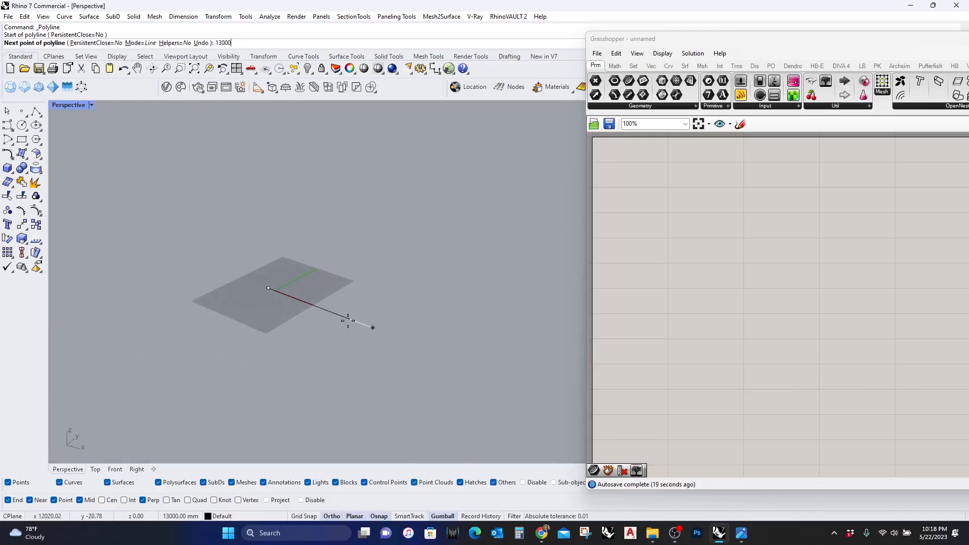
pyautogui.click(373, 328)
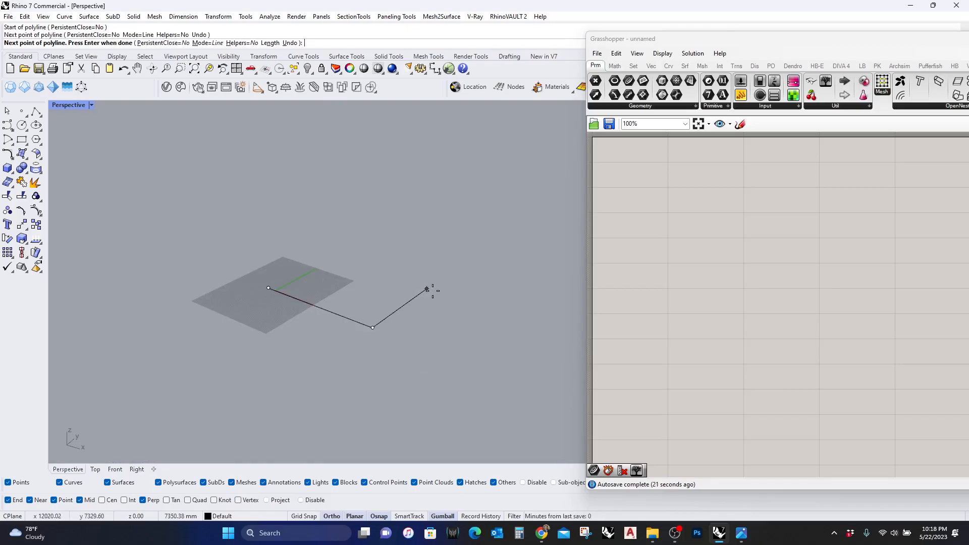
pyautogui.scroll(2, 427, 289)
pyautogui.write('60000')
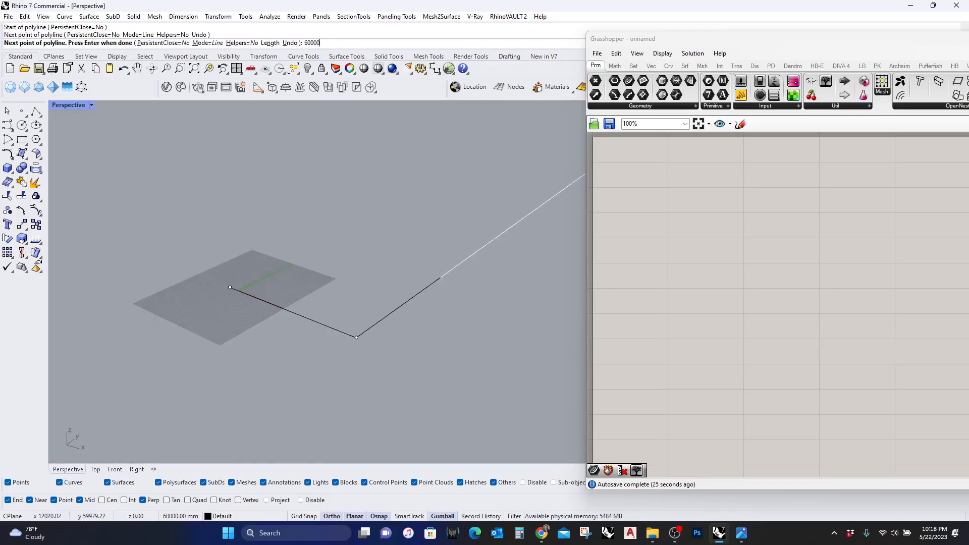
pyautogui.scroll(-3, 353, 348)
pyautogui.click(480, 259)
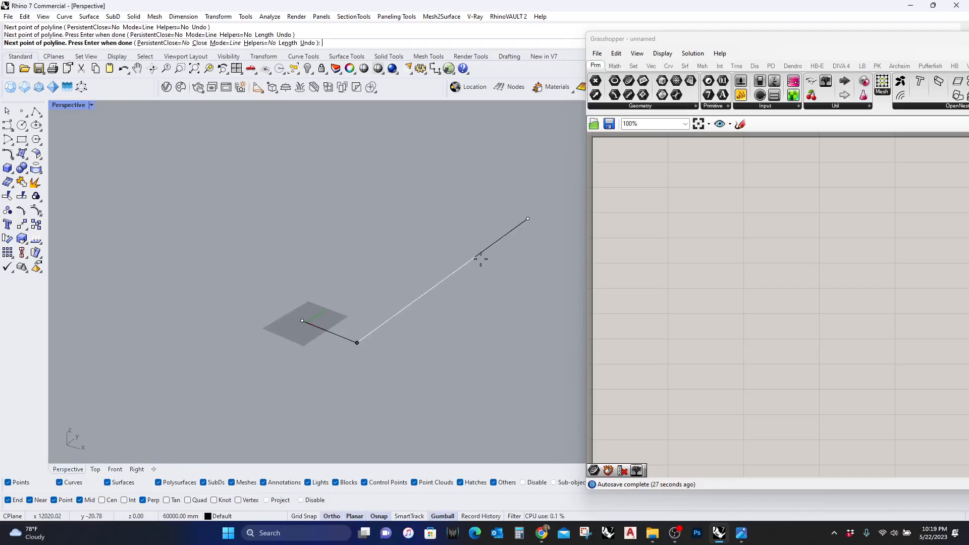
pyautogui.press('Return')
pyautogui.click(472, 259)
pyautogui.write('l')
pyautogui.press('Escape')
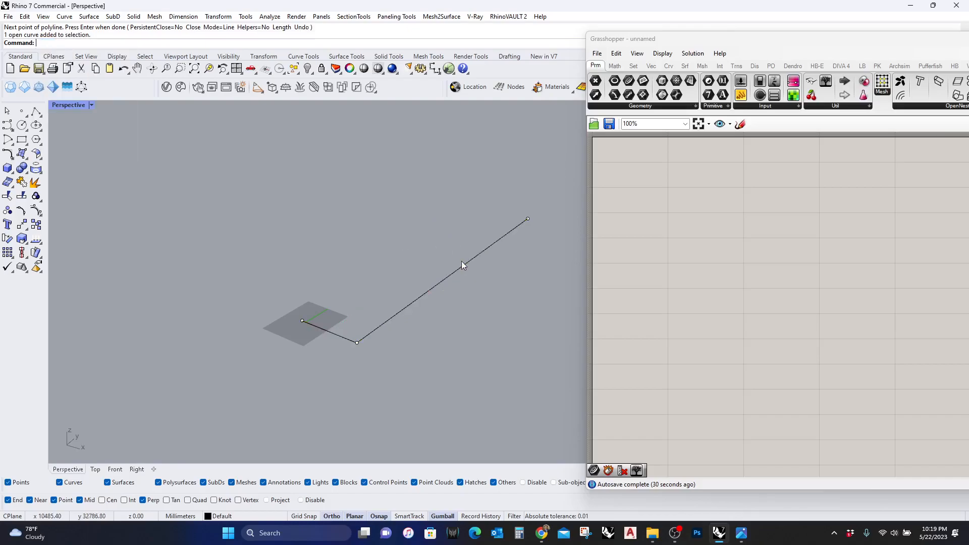
# Explode the L-shaped polyline into separate line segments
pyautogui.click(460, 263)
pyautogui.middleClick(462, 269)
pyautogui.click(475, 278)
pyautogui.click(464, 280)
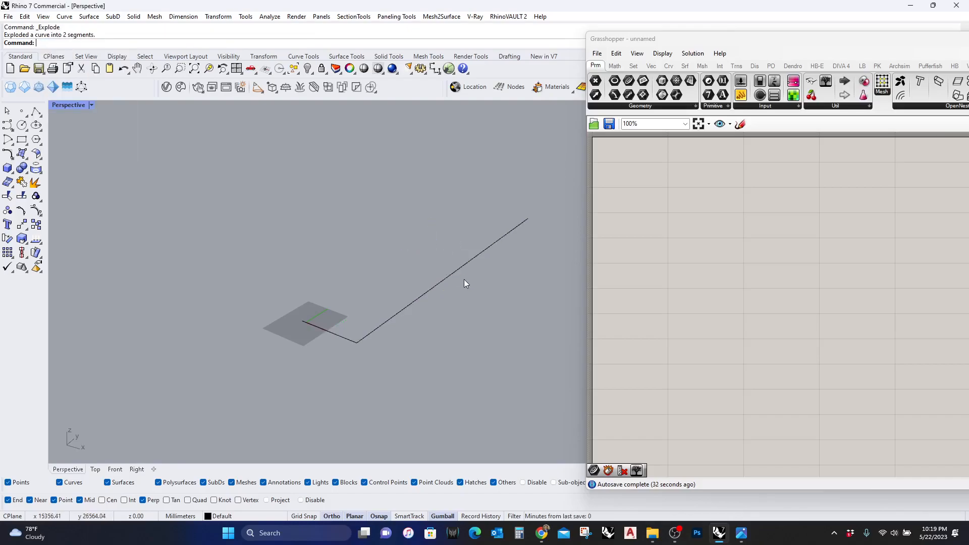
# Measure the length of the long segment of the exploded L shape
pyautogui.click(453, 278)
pyautogui.write('length')
pyautogui.press('Return')
pyautogui.press('Escape')
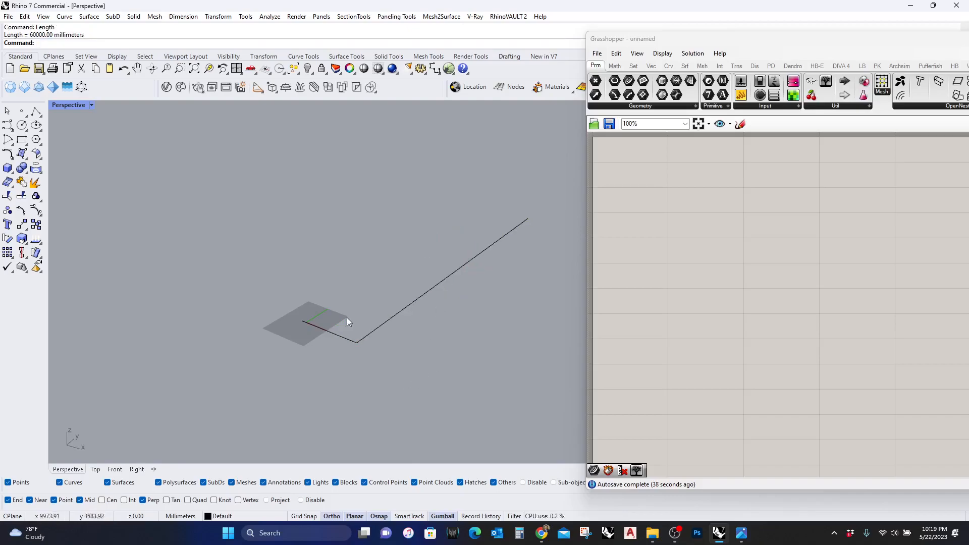
# Draw a vertical 16979 mm line up from the L's corner using the Front view, and maximize the Perspective view again
pyautogui.click(35, 111)
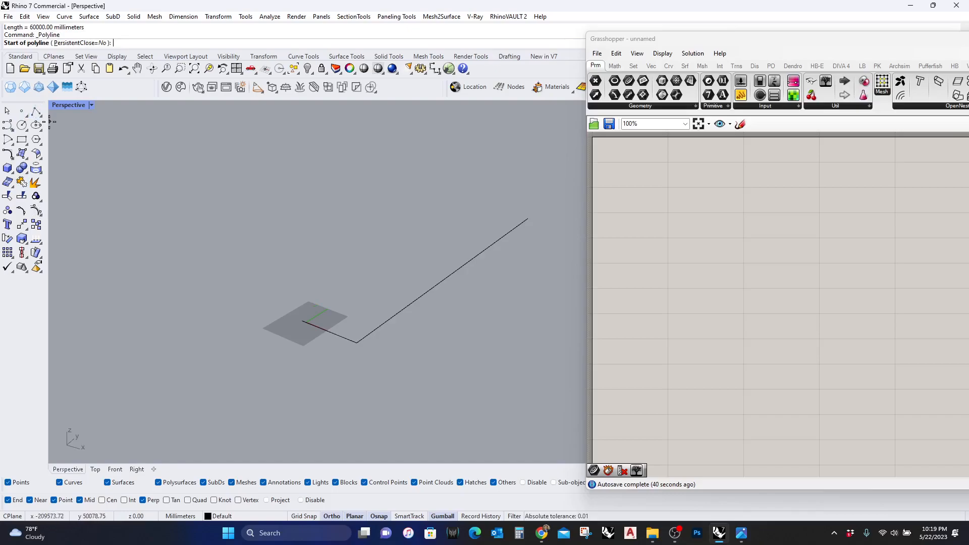
pyautogui.click(358, 344)
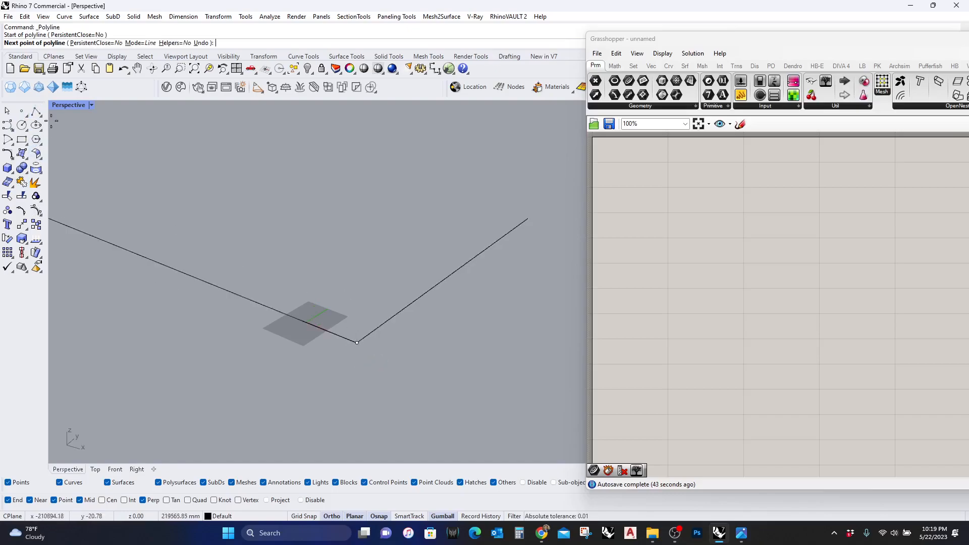
pyautogui.doubleClick(69, 105)
pyautogui.scroll(-10, 209, 437)
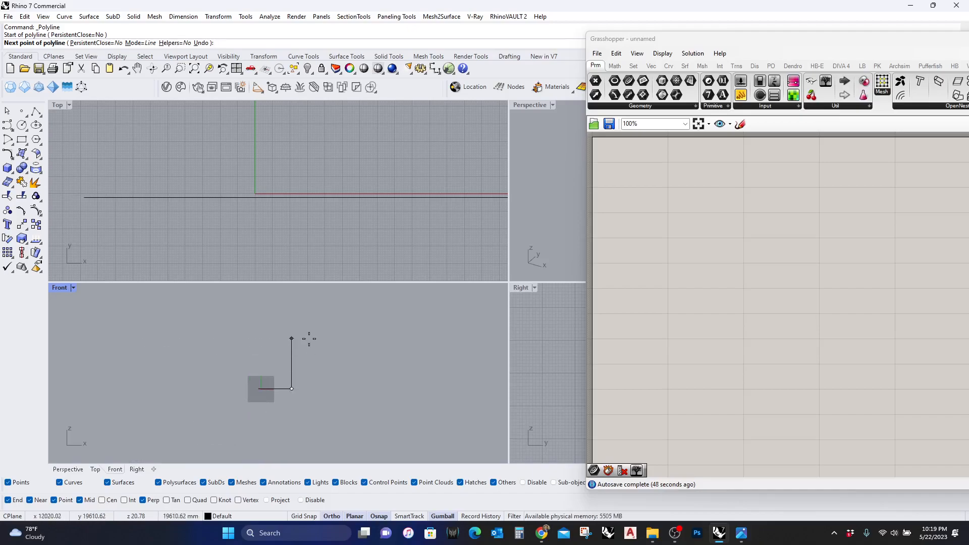
pyautogui.write('16')
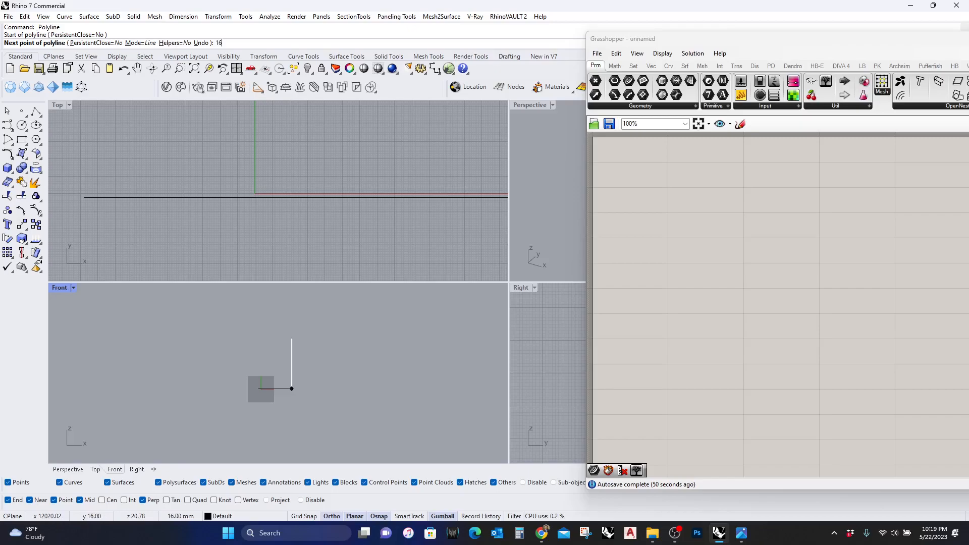
pyautogui.write('979')
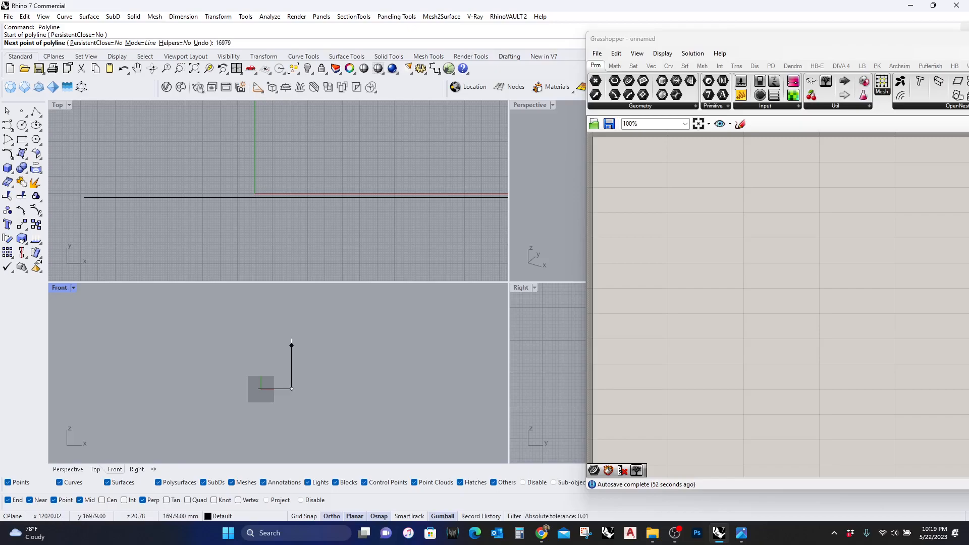
pyautogui.press('Return')
pyautogui.press('Return')
pyautogui.click(523, 104)
pyautogui.doubleClick(523, 104)
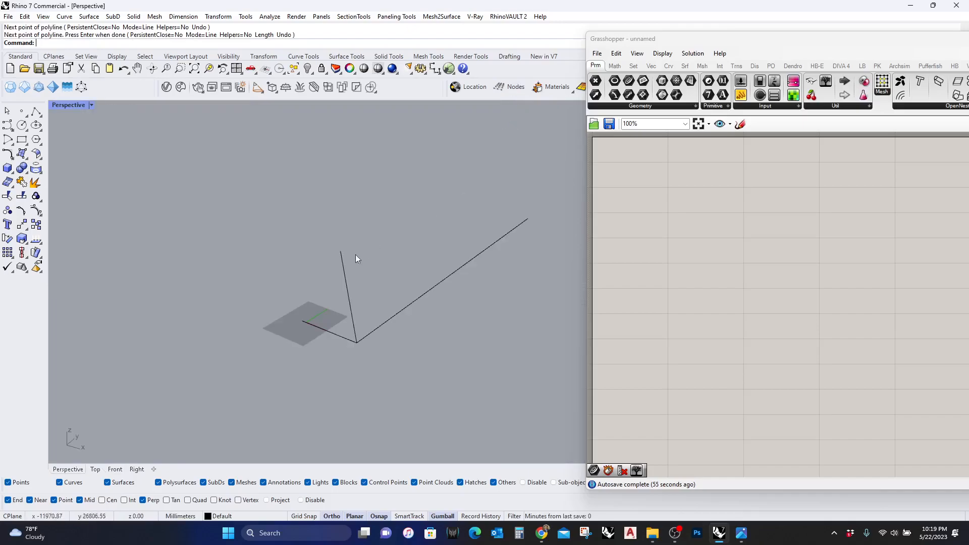
# Place the Exceptions component (Active) on the empty Grasshopper canvas so that name labels appear above components
pyautogui.click(402, 313)
pyautogui.press('Escape')
pyautogui.doubleClick(684, 238)
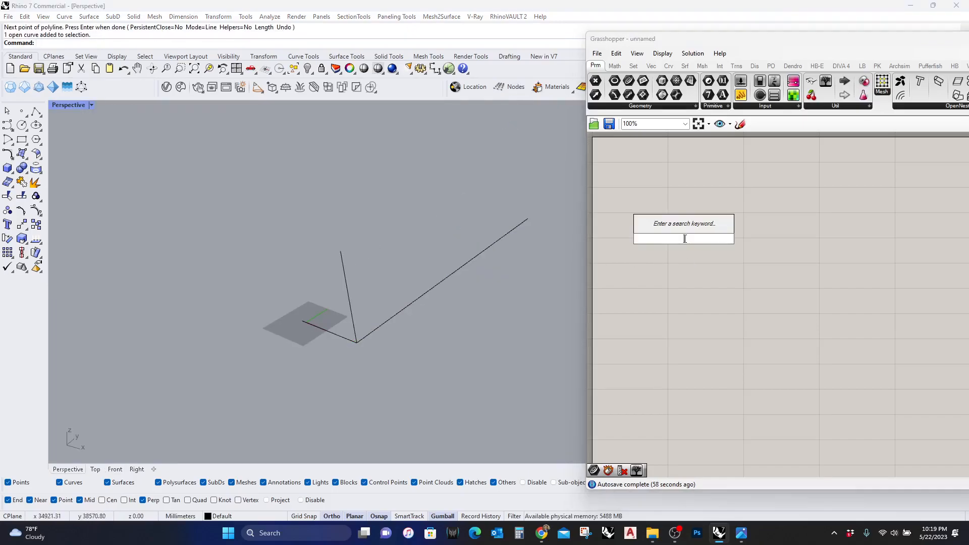
pyautogui.press('Escape')
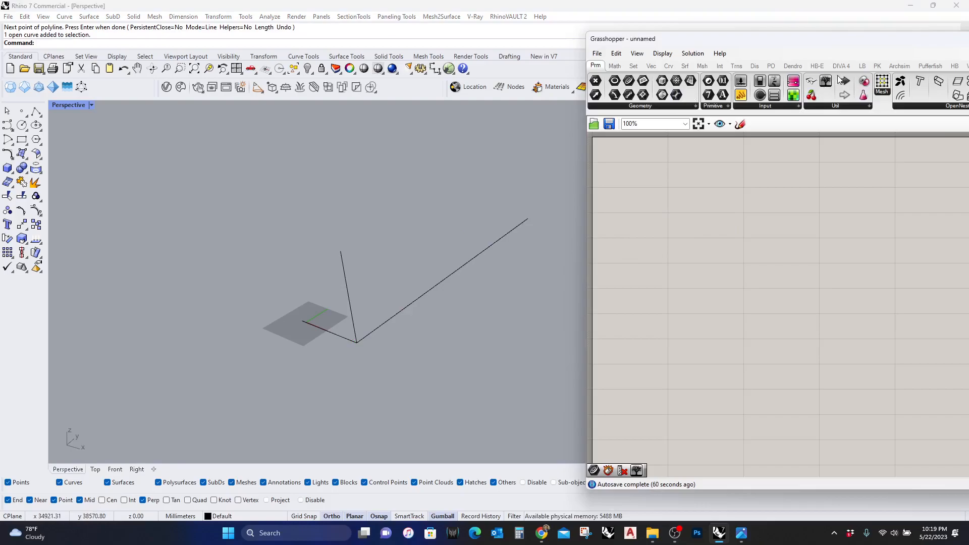
pyautogui.moveTo(811, 85); pyautogui.dragTo(709, 199)
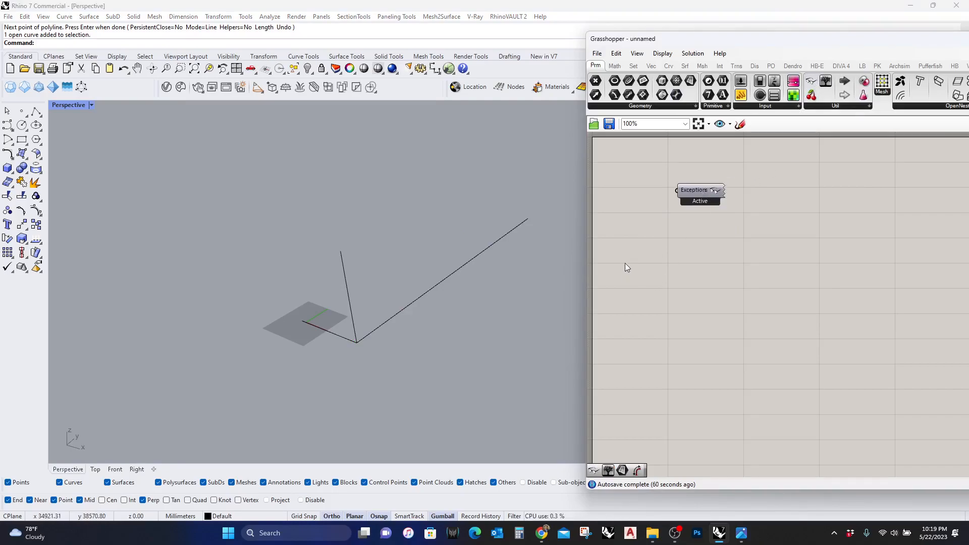
# Add two Curve parameters to the Grasshopper canvas, one below the other
pyautogui.doubleClick(637, 253)
pyautogui.write('curve')
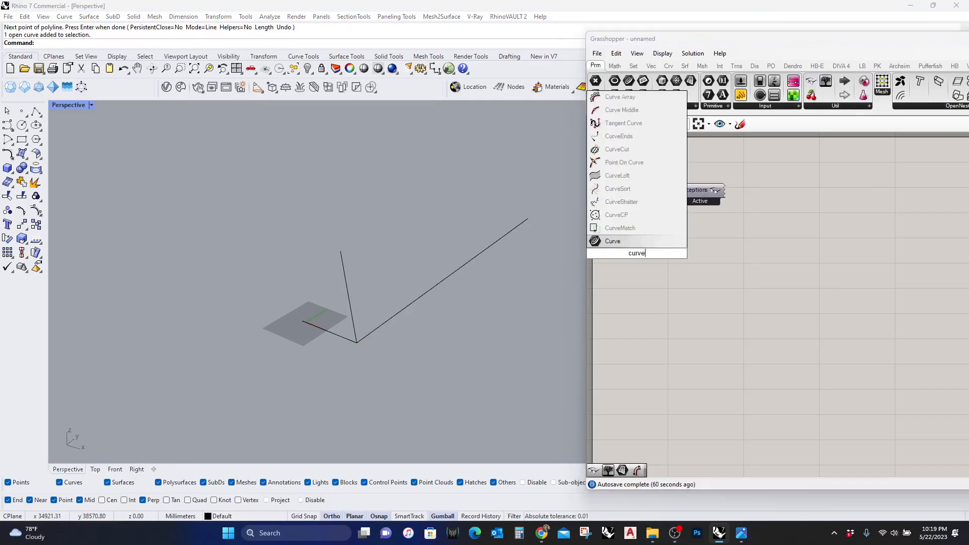
pyautogui.click(638, 243)
pyautogui.moveTo(637, 253); pyautogui.dragTo(645, 298)
pyautogui.click(650, 267)
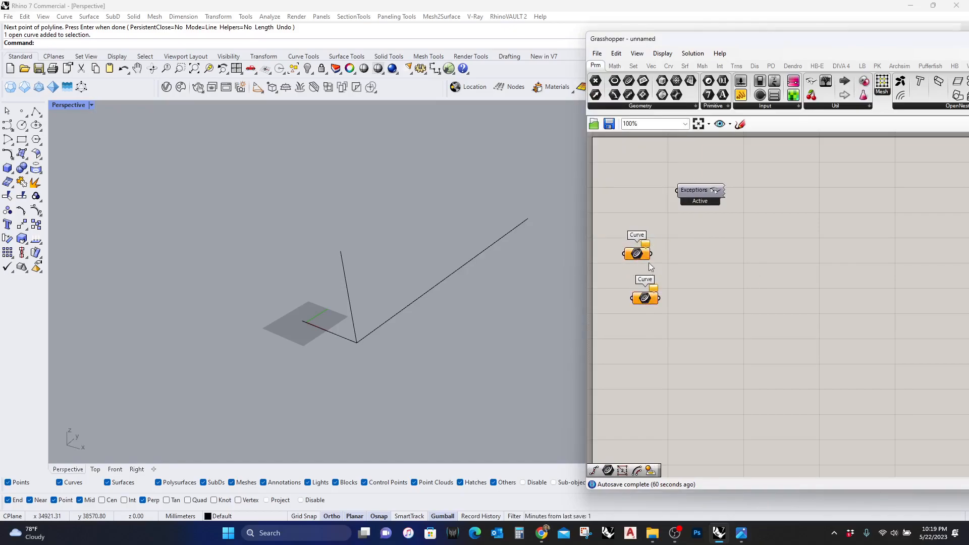
# Reference the short base line in the upper Curve parameter and the long base line in the lower one
pyautogui.rightClick(643, 255)
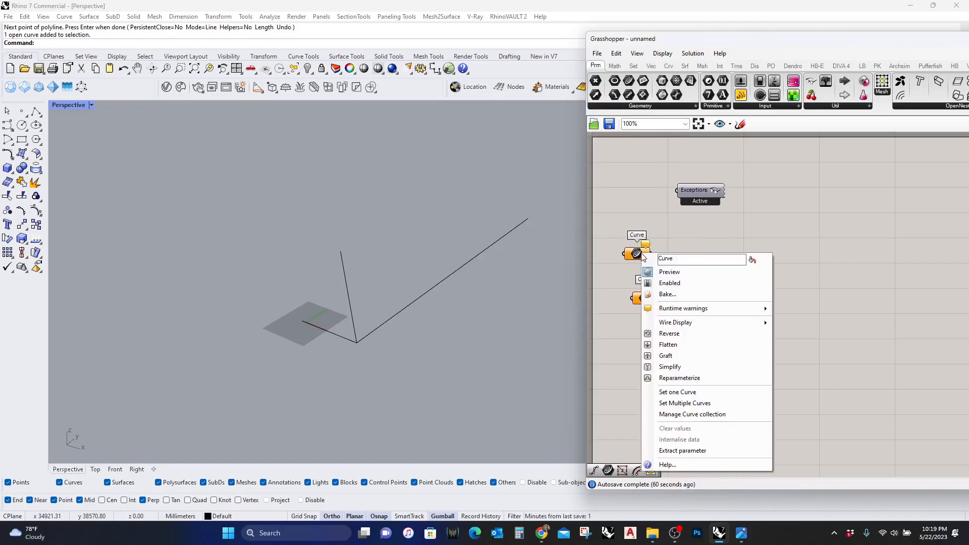
pyautogui.click(681, 393)
pyautogui.click(354, 331)
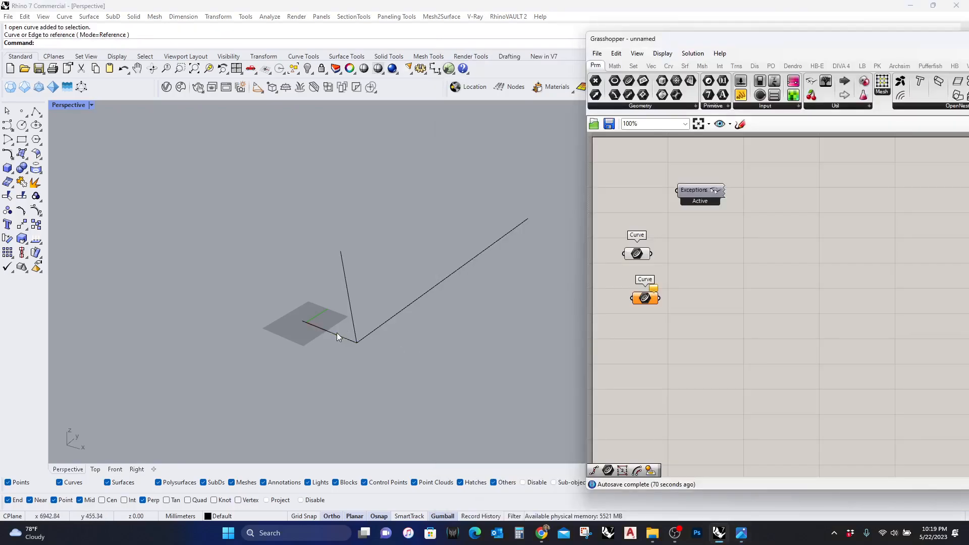
pyautogui.rightClick(650, 298)
pyautogui.click(693, 435)
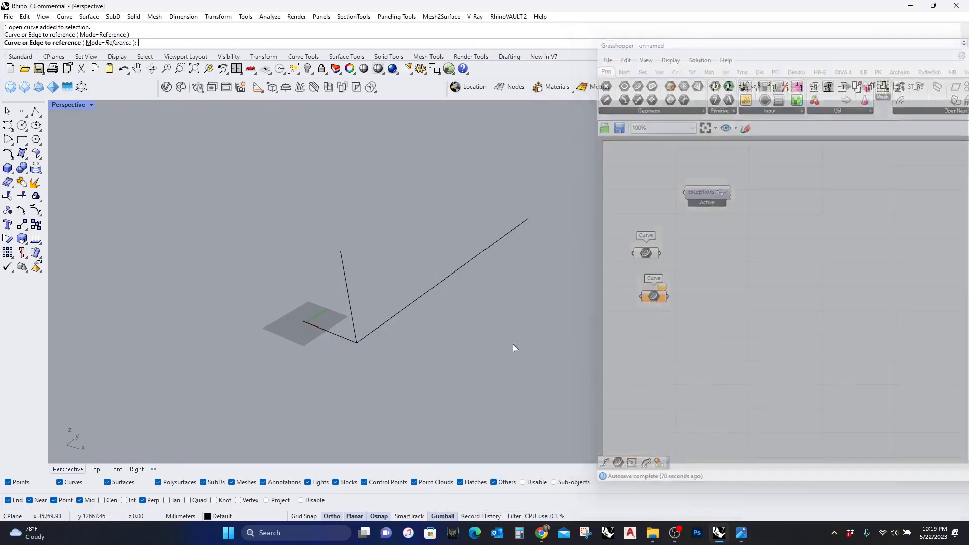
pyautogui.click(420, 299)
# Add a Join Curves component and feed both base-line Curve parameters into its Curves input
pyautogui.doubleClick(717, 289)
pyautogui.write('join')
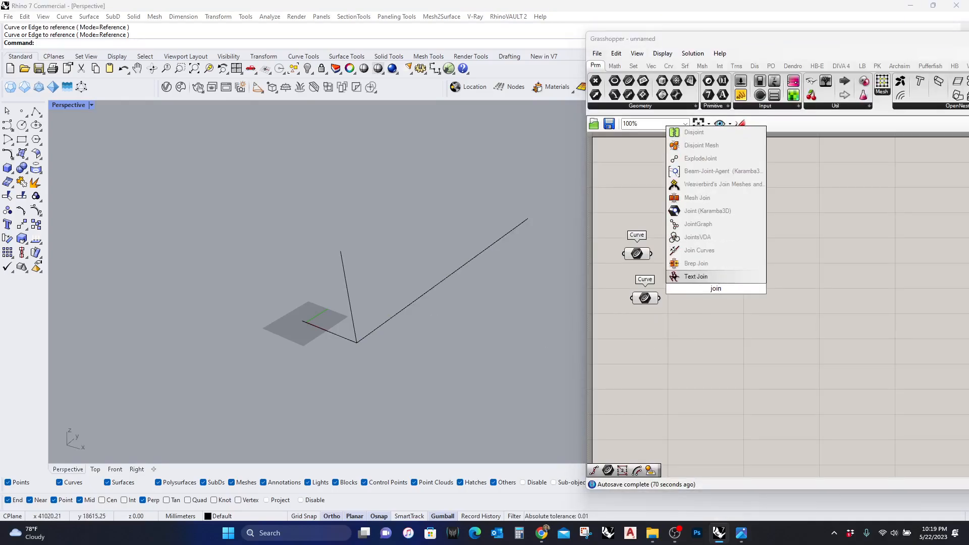
pyautogui.click(679, 250)
pyautogui.moveTo(651, 254); pyautogui.dragTo(659, 298)
pyautogui.moveTo(652, 254); pyautogui.dragTo(658, 298)
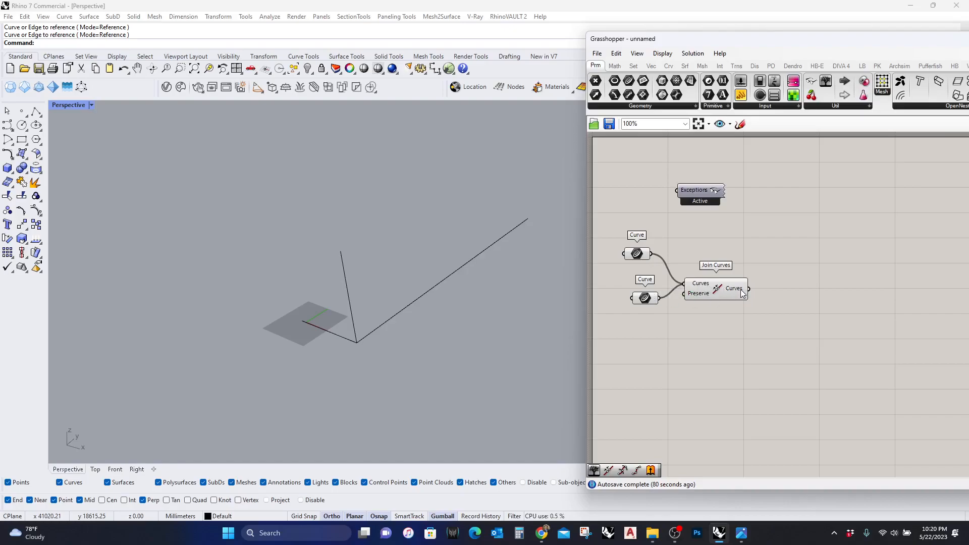
pyautogui.moveTo(743, 294)
pyautogui.moveTo(742, 294); pyautogui.dragTo(770, 325)
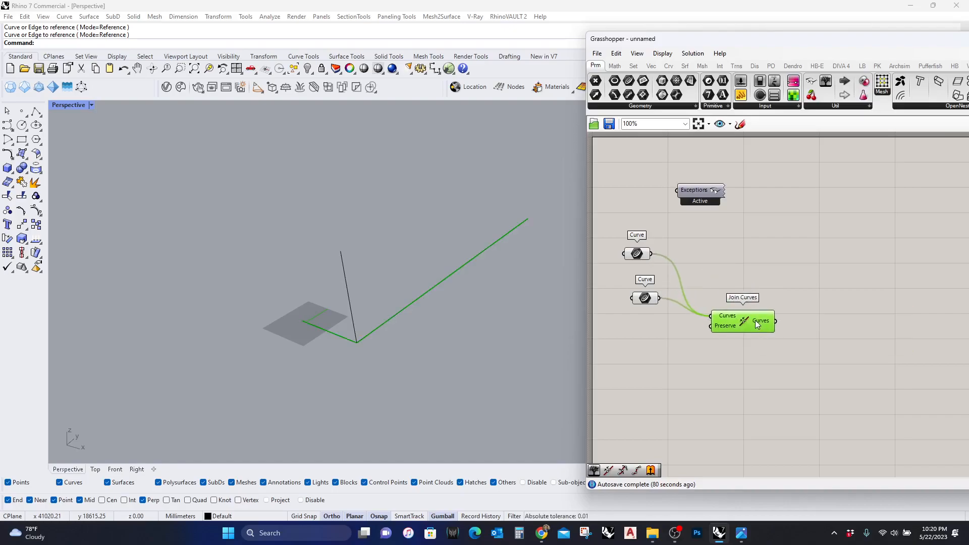
# Add a third Curve parameter above the other two and reference the vertical height line in it
pyautogui.doubleClick(650, 217)
pyautogui.write('curve')
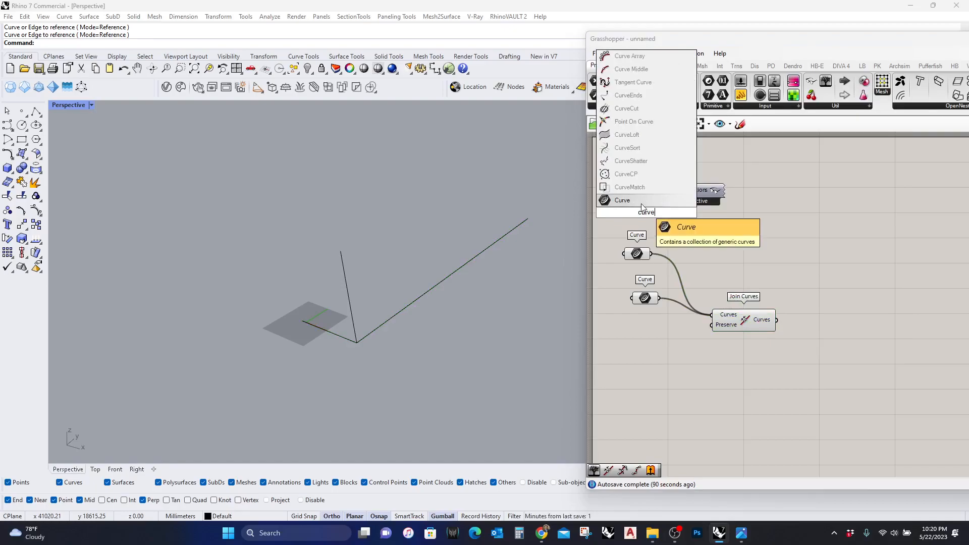
pyautogui.press('Return')
pyautogui.rightClick(648, 211)
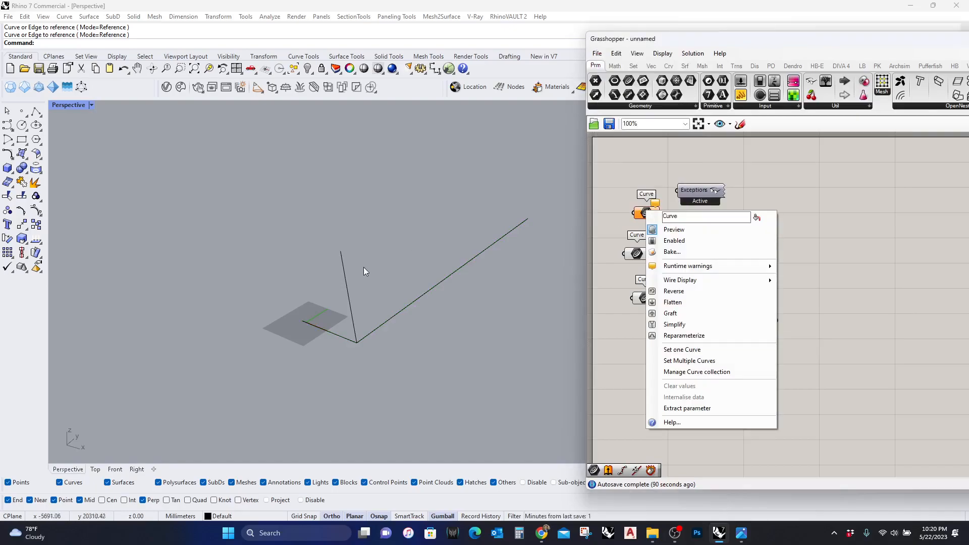
pyautogui.click(682, 350)
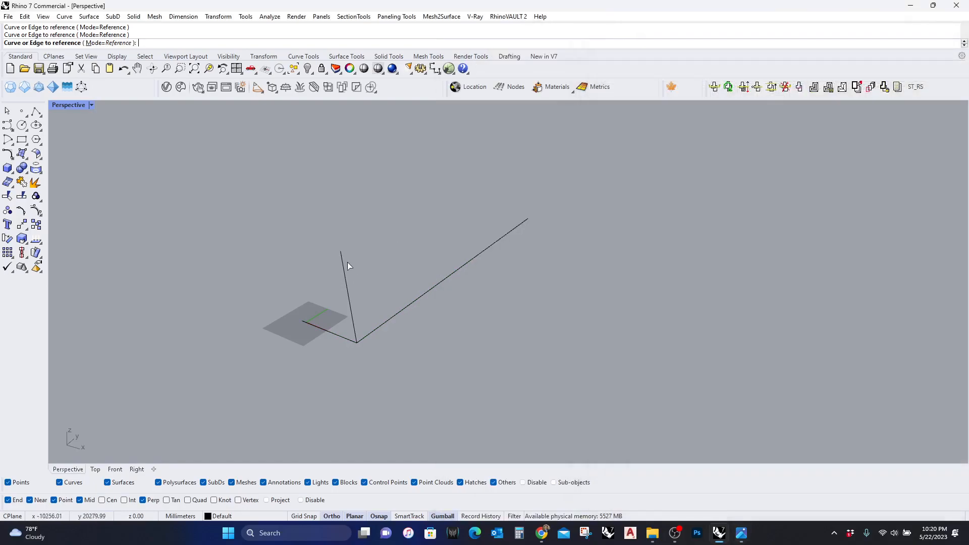
pyautogui.click(342, 268)
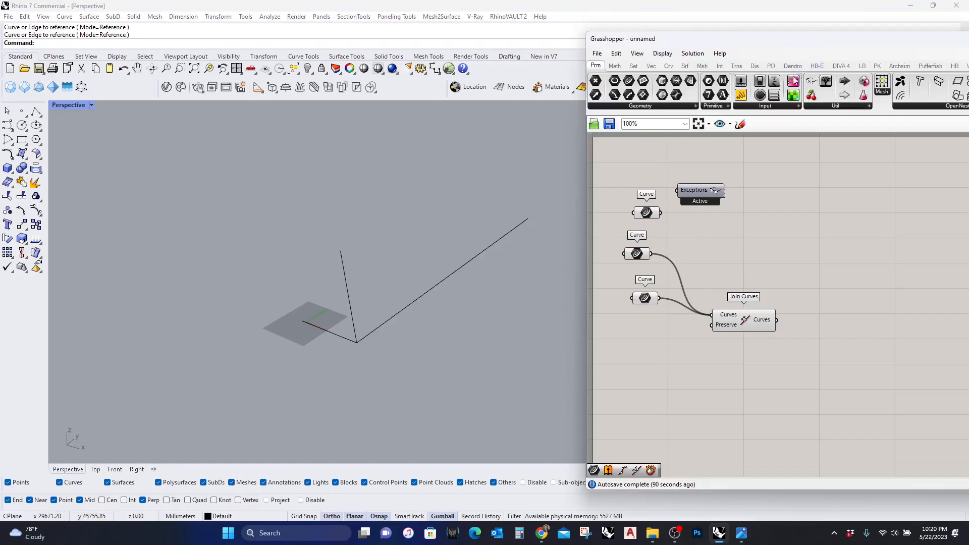
# Add a Length component for the vertical line's Curve parameter and output its result to a Panel
pyautogui.write('length')
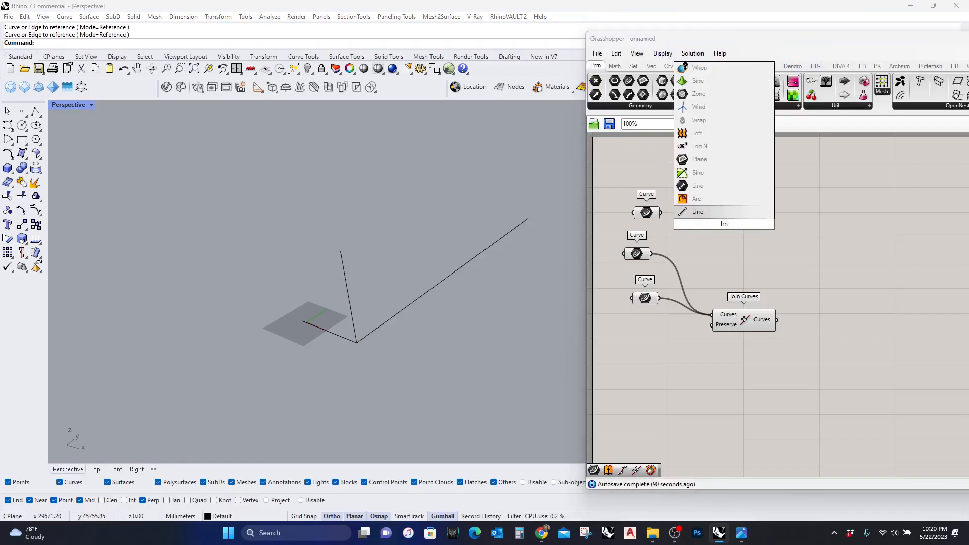
pyautogui.press('Return')
pyautogui.moveTo(694, 222); pyautogui.dragTo(660, 214)
pyautogui.click(740, 95)
pyautogui.moveTo(756, 154); pyautogui.dragTo(752, 225)
pyautogui.moveTo(825, 235); pyautogui.dragTo(812, 292, button='right')
pyautogui.doubleClick(800, 288)
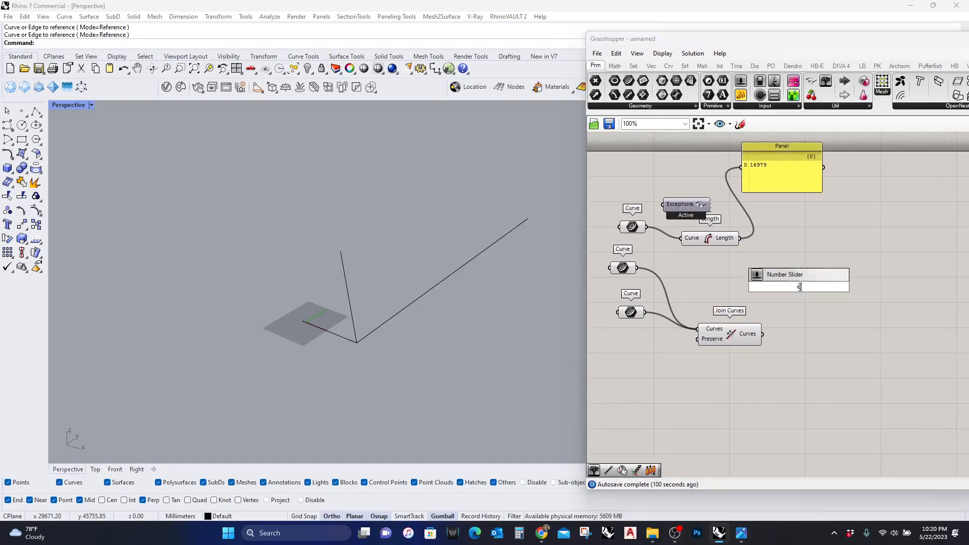
pyautogui.write('extrude')
pyautogui.click(801, 266)
pyautogui.click(792, 294)
pyautogui.press('Delete')
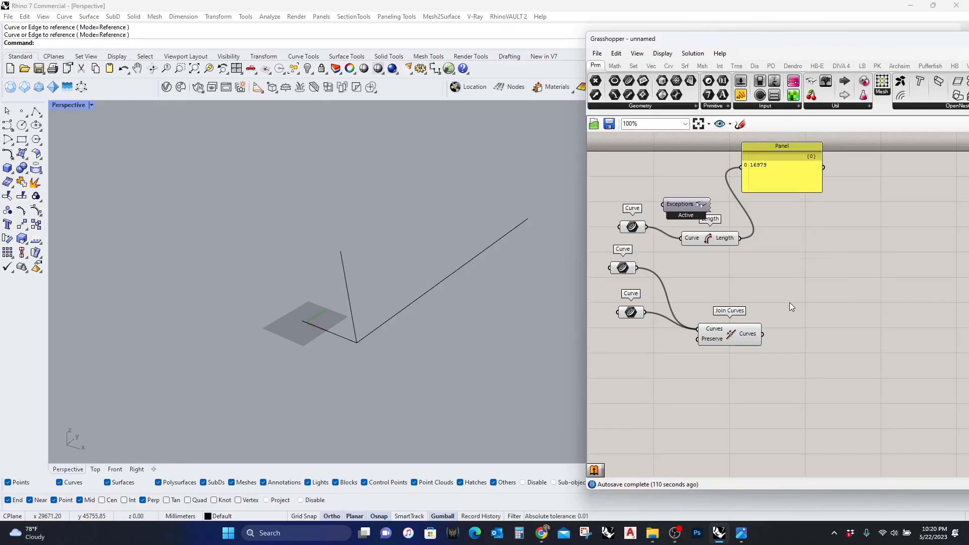
# Add an Extrude component and wire the Join Curves output into its Base input
pyautogui.doubleClick(790, 302)
pyautogui.write('extrude')
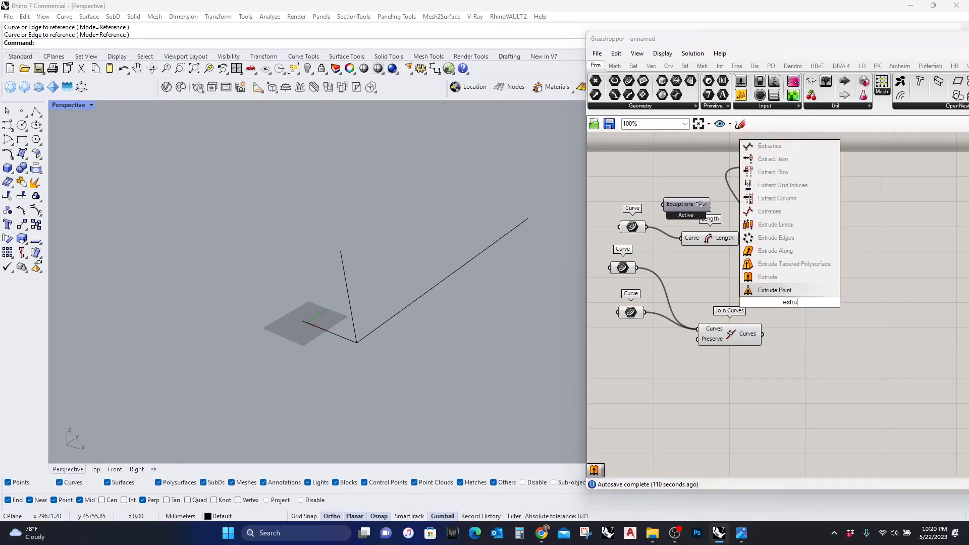
pyautogui.click(768, 290)
pyautogui.moveTo(753, 297); pyautogui.dragTo(765, 349)
pyautogui.moveTo(754, 297); pyautogui.dragTo(789, 302)
# Add a Unit Z vector with the vertical line's Length as its factor, and feed it into Extrude's Direction
pyautogui.doubleClick(728, 291)
pyautogui.write('z')
pyautogui.click(727, 279)
pyautogui.moveTo(700, 294); pyautogui.dragTo(740, 238)
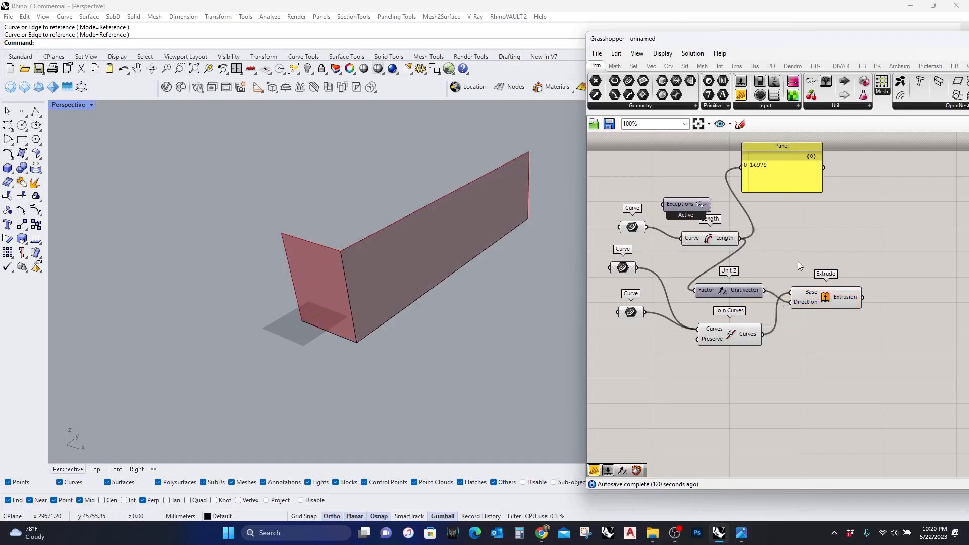
pyautogui.moveTo(859, 307); pyautogui.dragTo(787, 335, button='right')
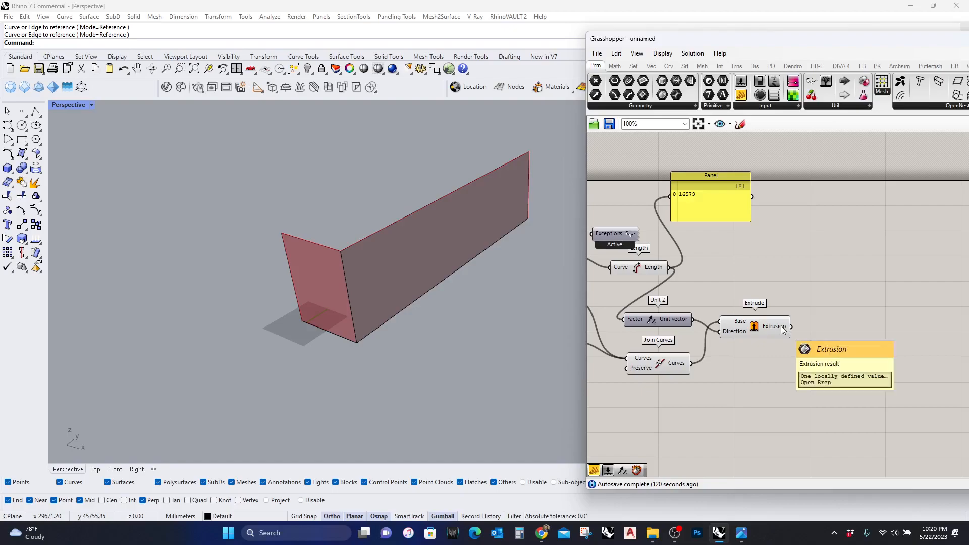
pyautogui.moveTo(771, 330); pyautogui.dragTo(780, 330)
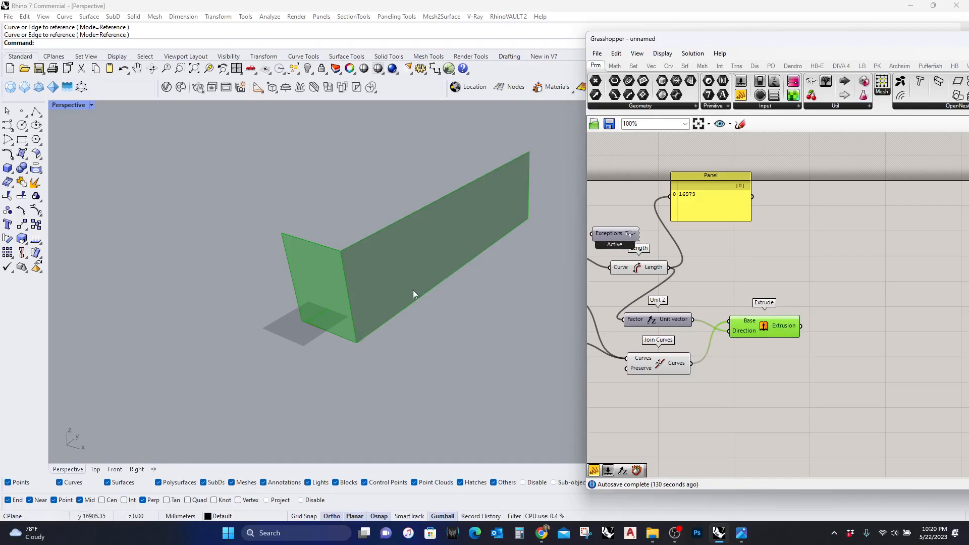
# Add a Deconstruct Brep component and connect the extrusion to its Brep input
pyautogui.doubleClick(834, 260)
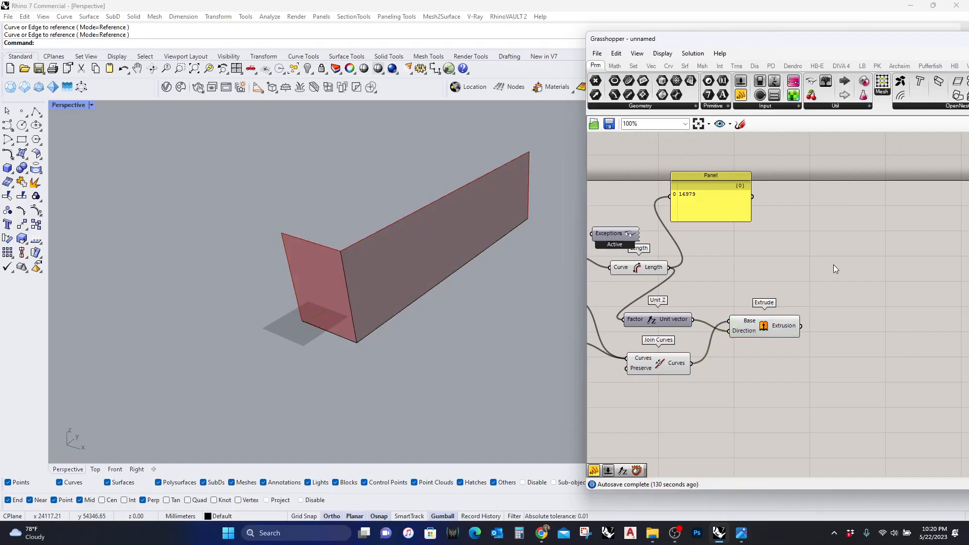
pyautogui.write('brep')
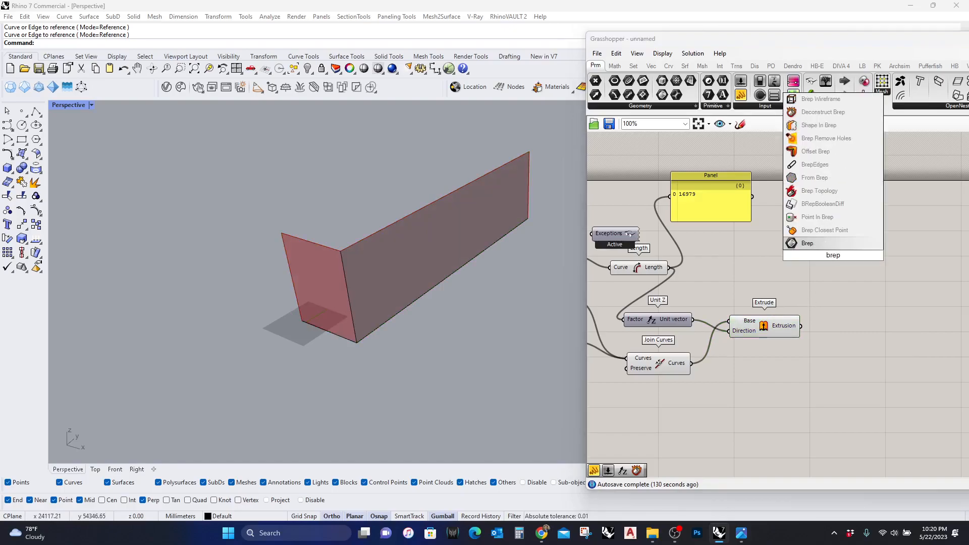
pyautogui.click(814, 126)
pyautogui.moveTo(805, 254); pyautogui.dragTo(802, 325)
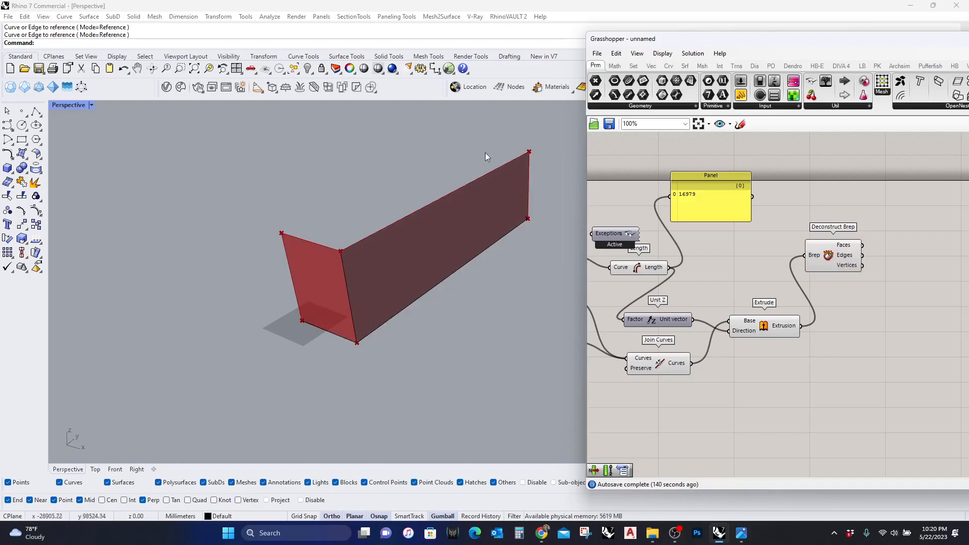
# Add a List Item component and connect Deconstruct Brep's Edges output to its List input
pyautogui.moveTo(895, 319); pyautogui.dragTo(858, 388, button='right')
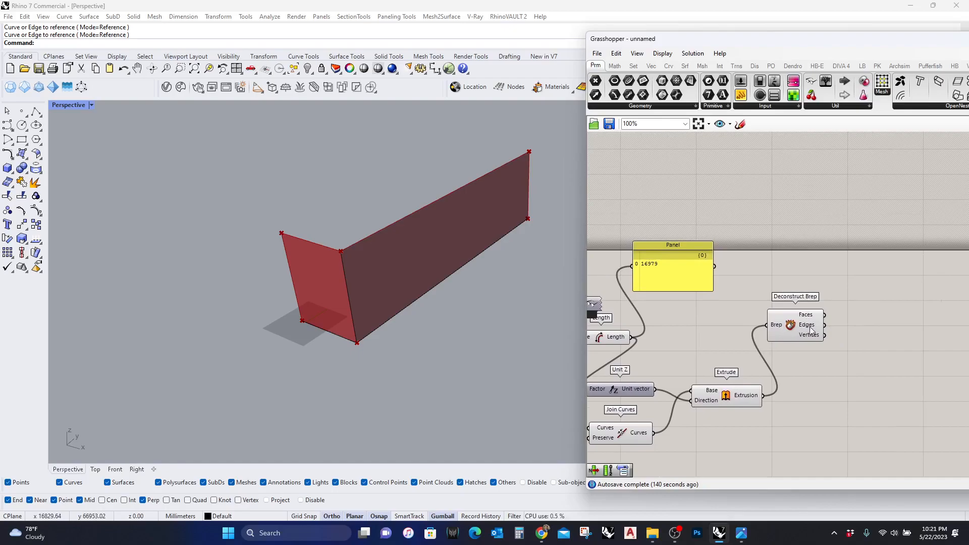
pyautogui.doubleClick(855, 311)
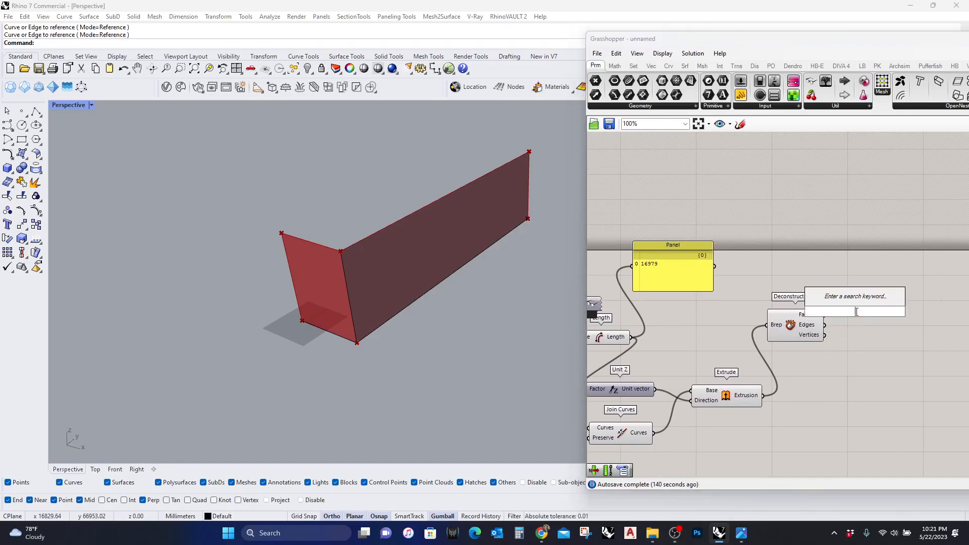
pyautogui.write('list it')
pyautogui.press('BackSpace')
pyautogui.press('BackSpace')
pyautogui.write('te')
pyautogui.press('BackSpace')
pyautogui.write('ite')
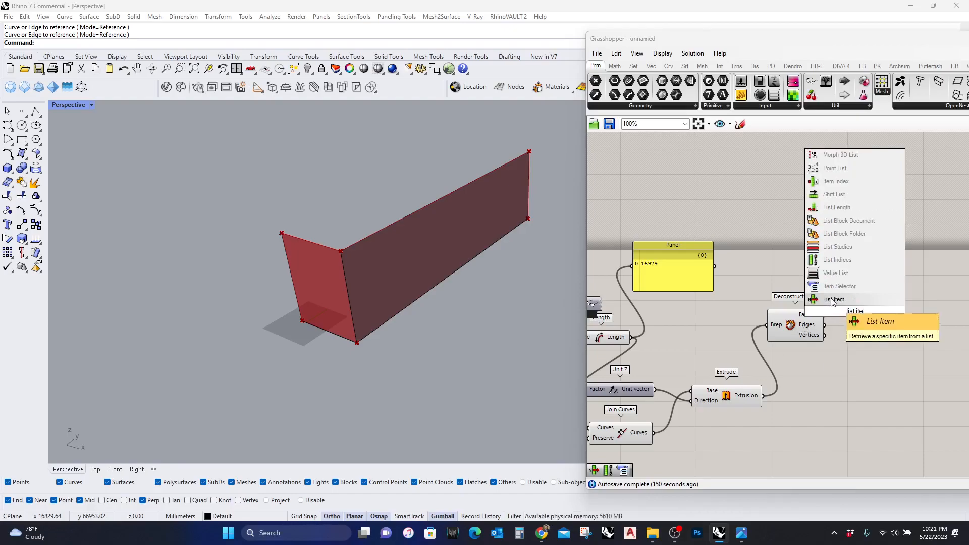
pyautogui.press('Return')
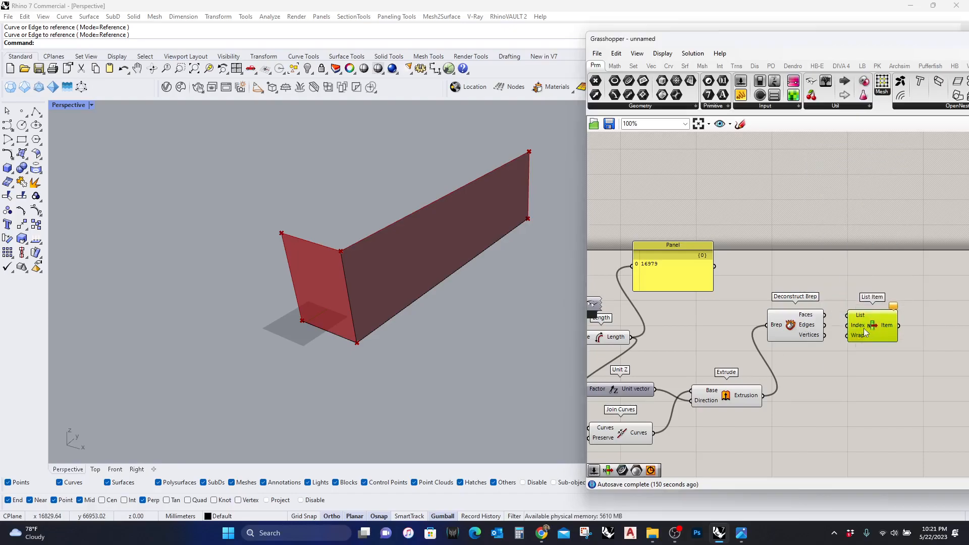
pyautogui.moveTo(853, 320); pyautogui.dragTo(825, 325)
# Add a Number Slider below Deconstruct Brep with integer rounding and a maximum of 6
pyautogui.doubleClick(810, 372)
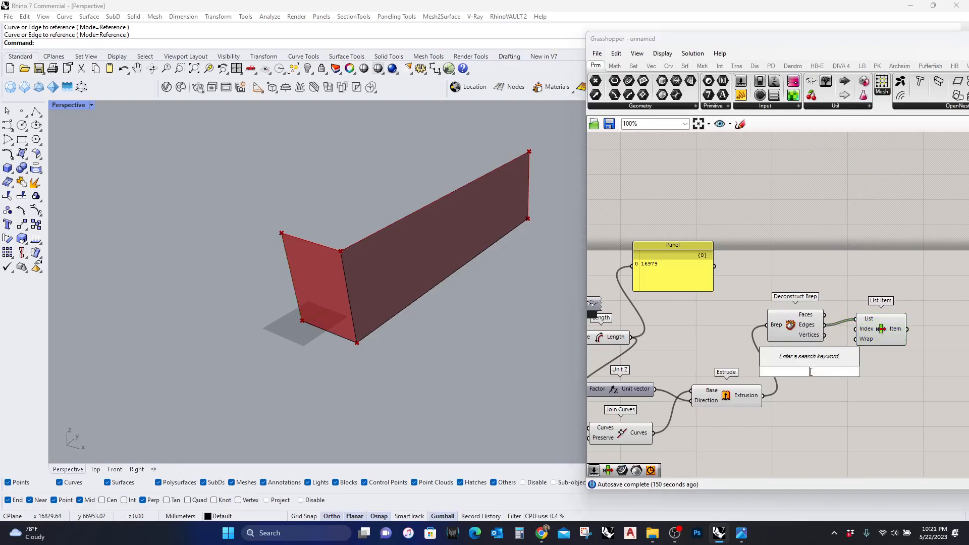
pyautogui.write('slider')
pyautogui.click(802, 349)
pyautogui.click(789, 372)
pyautogui.doubleClick(790, 372)
pyautogui.click(799, 339)
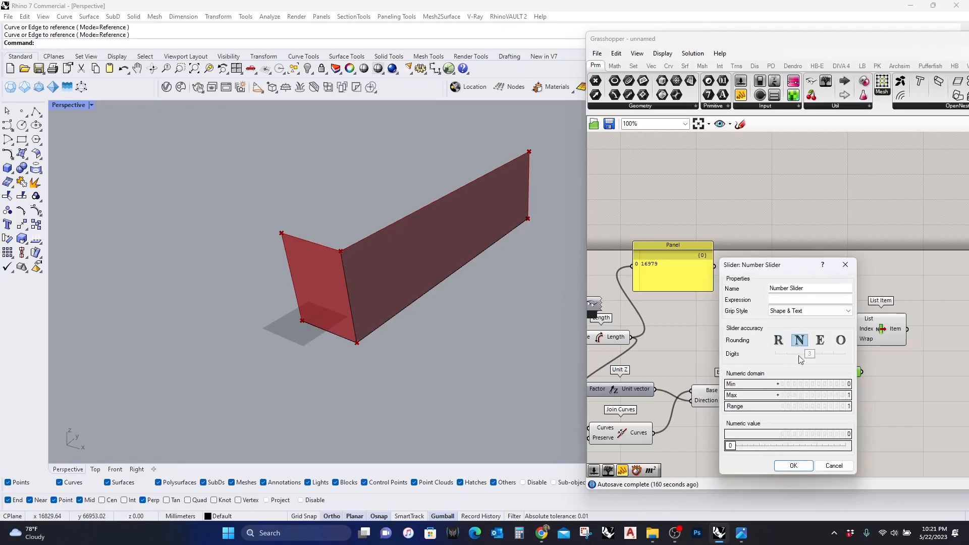
pyautogui.doubleClick(813, 395)
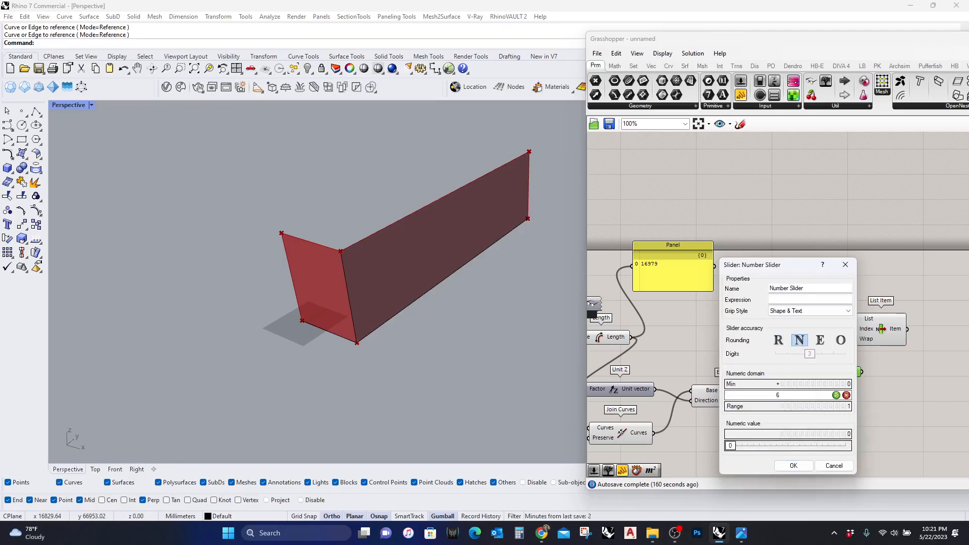
pyautogui.click(837, 395)
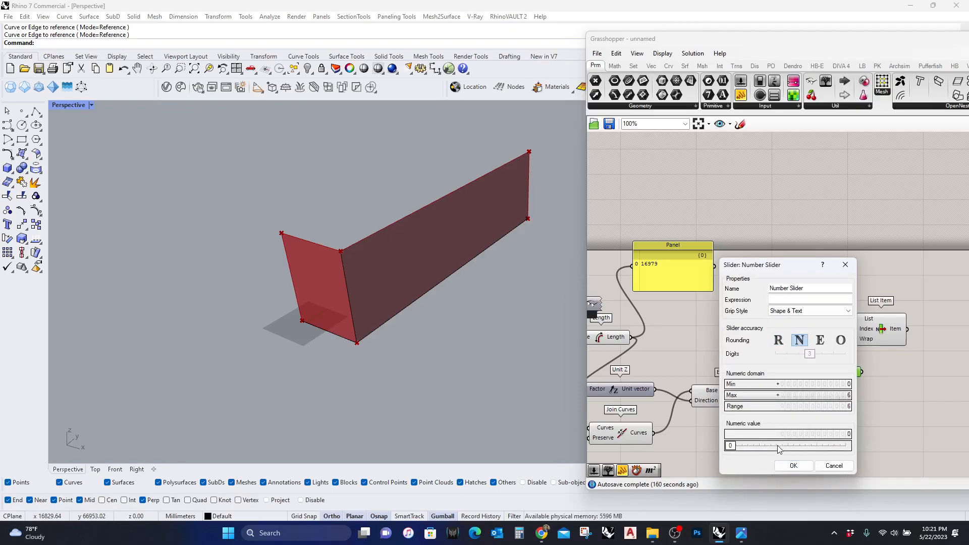
pyautogui.click(794, 465)
# Connect the Number Slider to List Item's Index input and set the slider to 3
pyautogui.moveTo(856, 329); pyautogui.dragTo(864, 372)
pyautogui.click(866, 333)
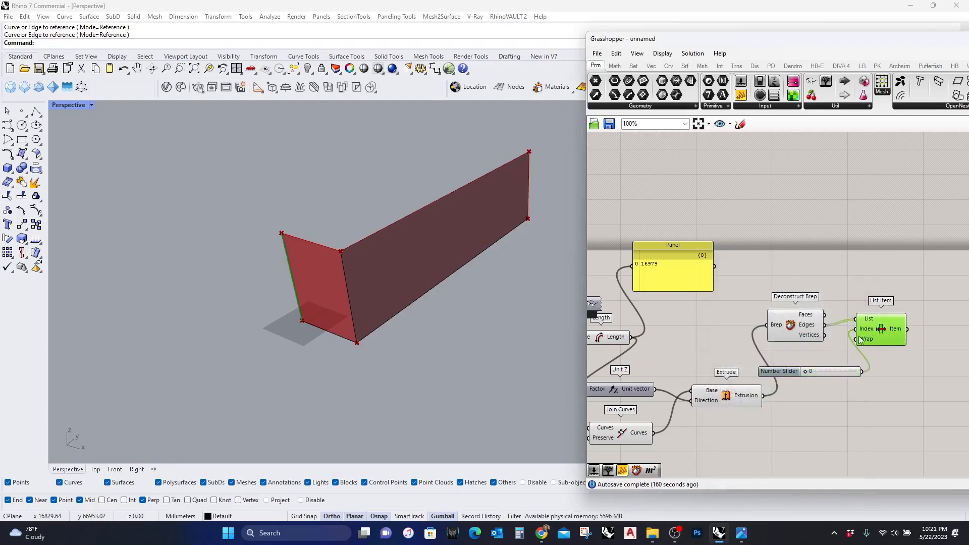
pyautogui.scroll(1, 812, 373)
pyautogui.moveTo(803, 373); pyautogui.dragTo(833, 376)
# Duplicate the List Item and its Number Slider below the originals, keeping the Edges connection
pyautogui.moveTo(946, 395); pyautogui.dragTo(861, 303)
pyautogui.moveTo(894, 331); pyautogui.dragTo(869, 364)
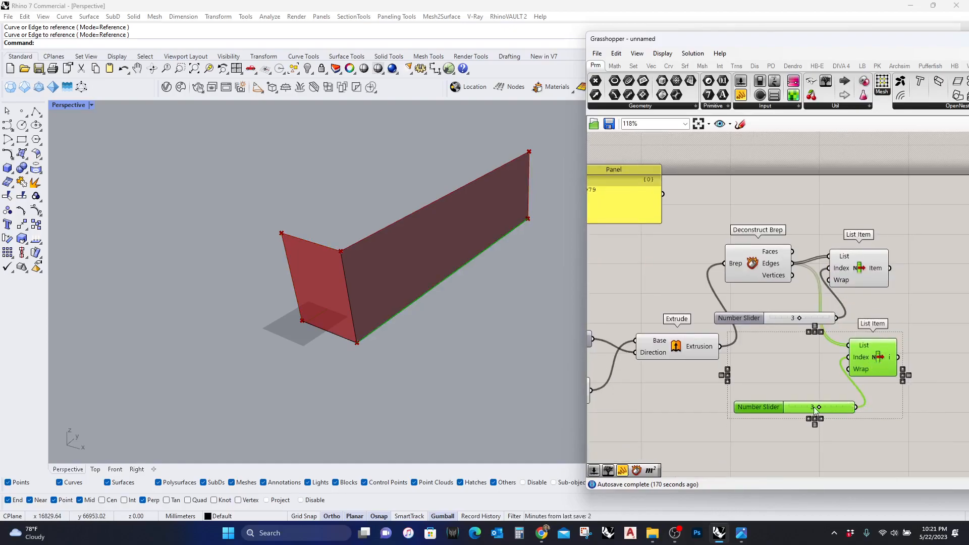
# Set the lower Number Slider to 5 and feed both List Item outputs into a new Join Curves component's Curves input
pyautogui.moveTo(818, 410); pyautogui.dragTo(841, 419)
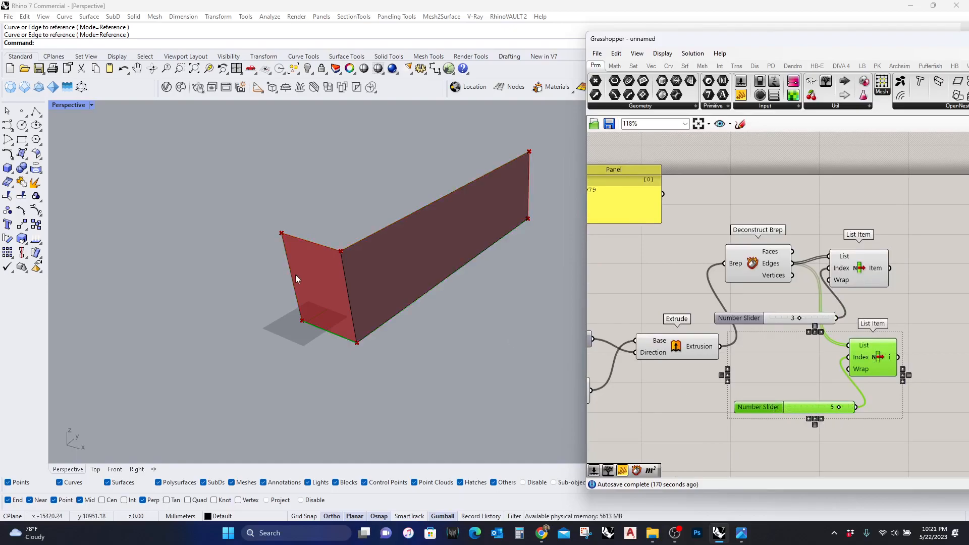
pyautogui.moveTo(865, 343); pyautogui.dragTo(691, 349, button='right')
pyautogui.doubleClick(772, 312)
pyautogui.write('join')
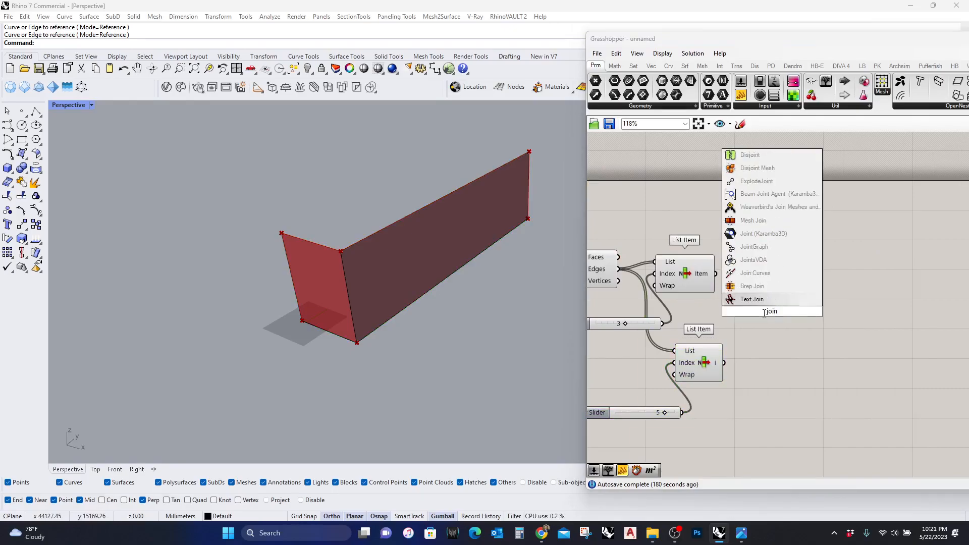
pyautogui.click(737, 273)
pyautogui.moveTo(715, 273); pyautogui.dragTo(723, 362)
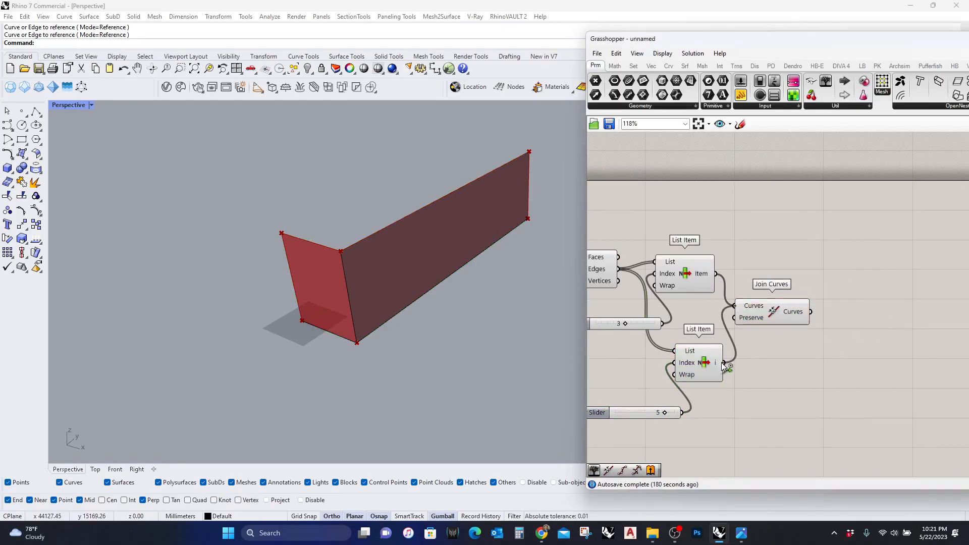
pyautogui.moveTo(768, 319); pyautogui.dragTo(798, 322)
pyautogui.click(807, 356)
# Add a Divide Distance component and connect Join Curves' output to its Curve input
pyautogui.moveTo(825, 353); pyautogui.dragTo(747, 361, button='right')
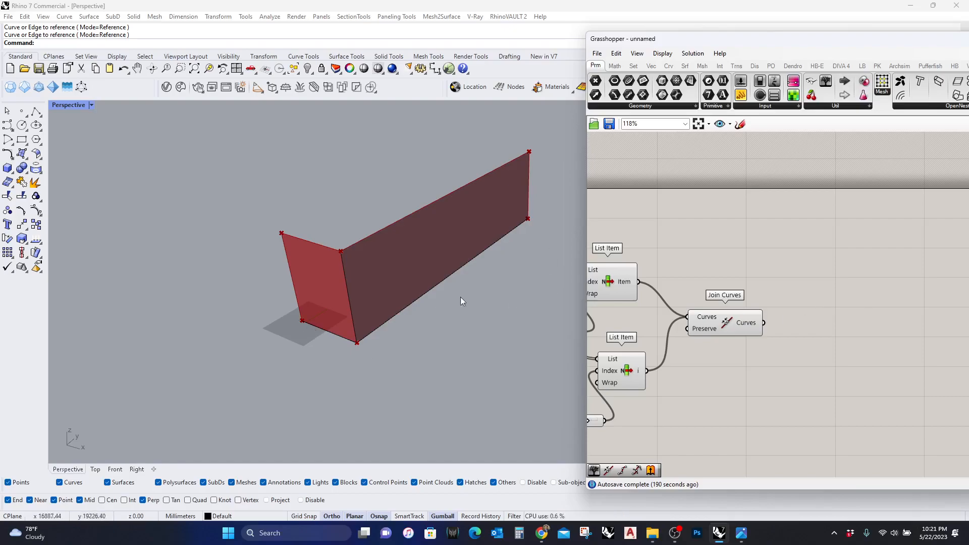
pyautogui.doubleClick(806, 310)
pyautogui.write('divid')
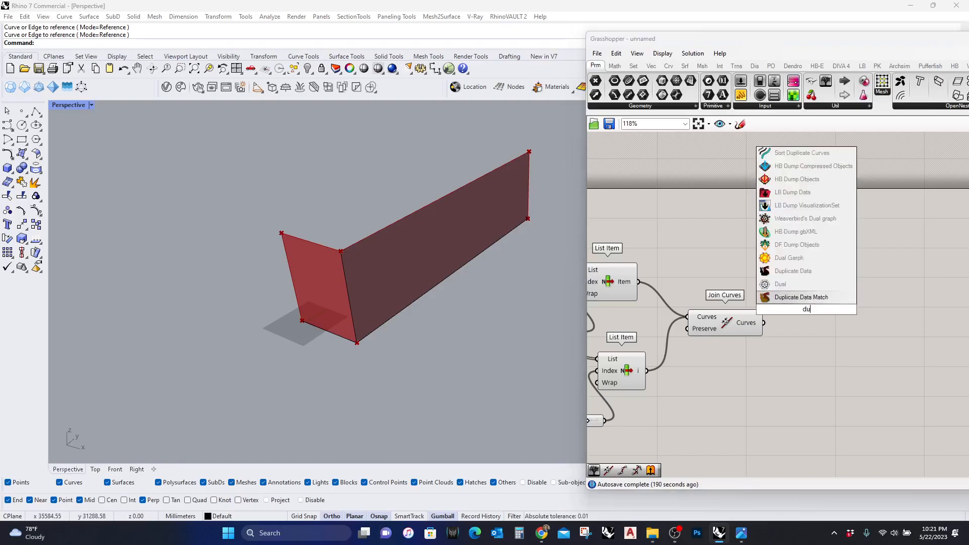
pyautogui.write('e')
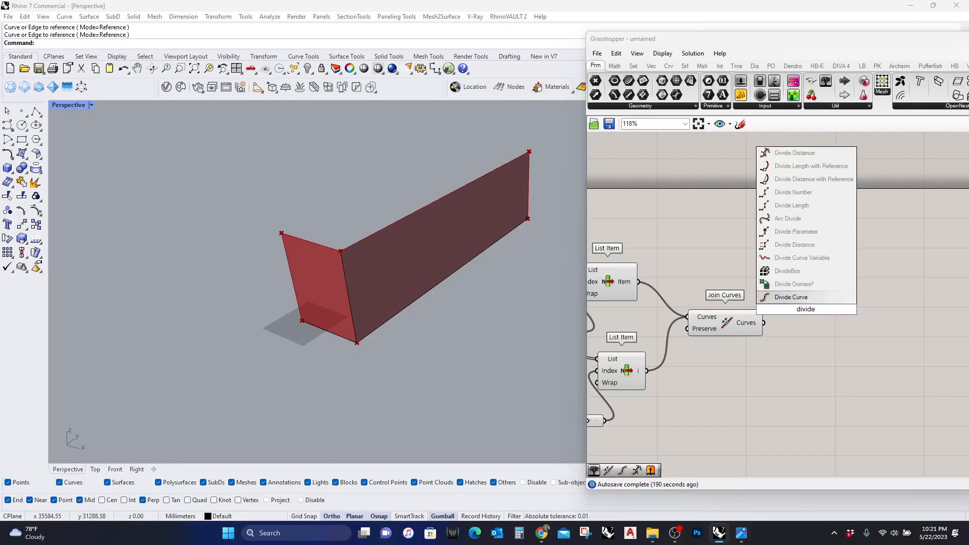
pyautogui.write(' dis')
pyautogui.click(795, 271)
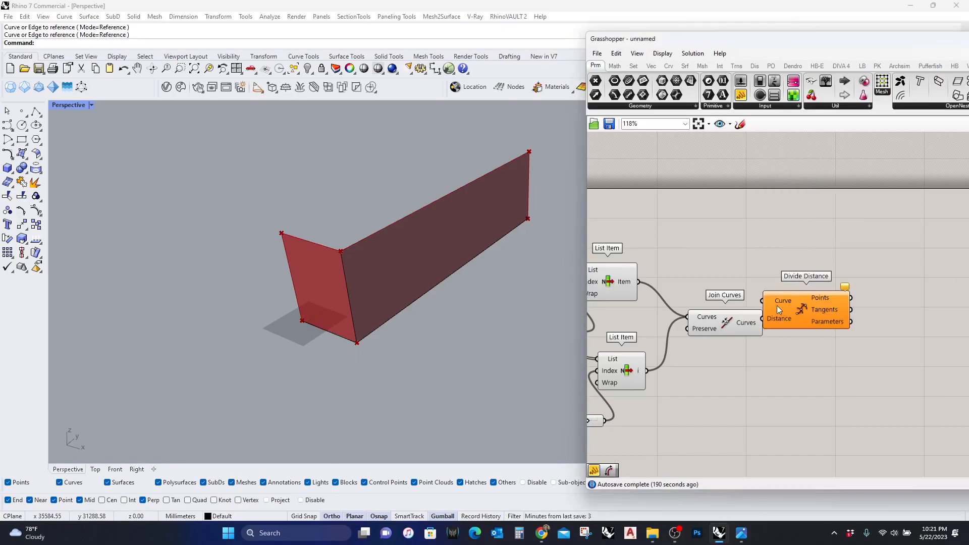
pyautogui.moveTo(797, 314); pyautogui.dragTo(818, 336)
# Add a Panel containing 450 below Join Curves and connect it to Divide Distance's Distance input
pyautogui.click(741, 94)
pyautogui.click(754, 391)
pyautogui.doubleClick(753, 392)
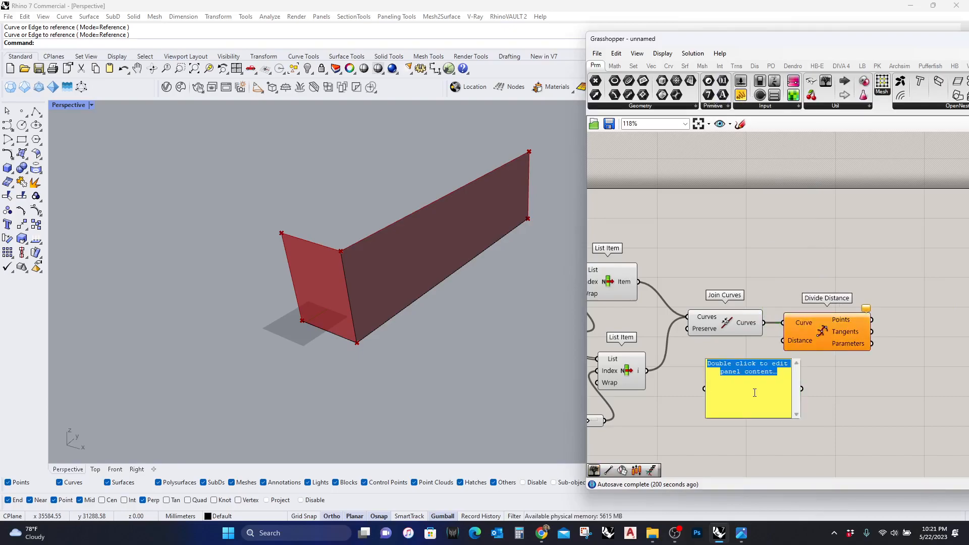
pyautogui.write('450')
pyautogui.click(834, 417)
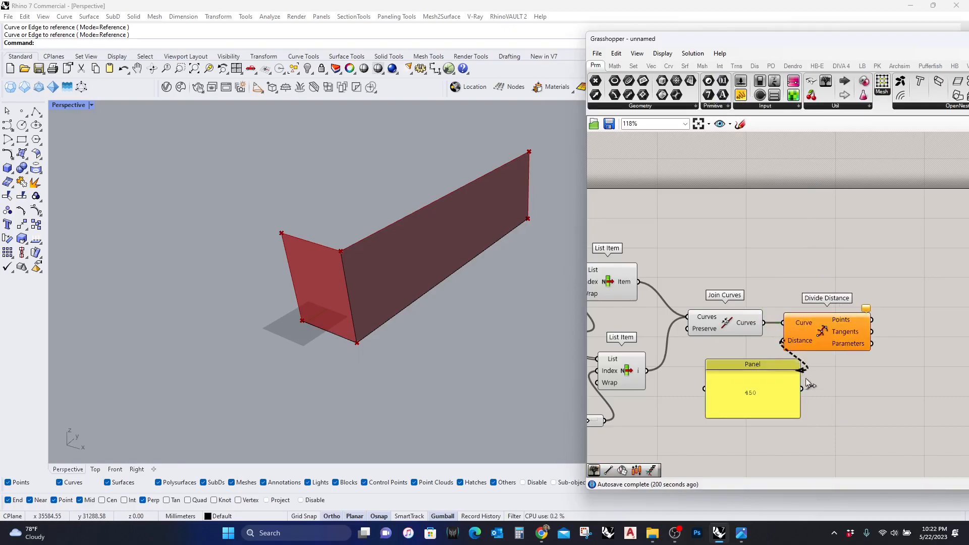
pyautogui.moveTo(813, 386); pyautogui.dragTo(802, 389)
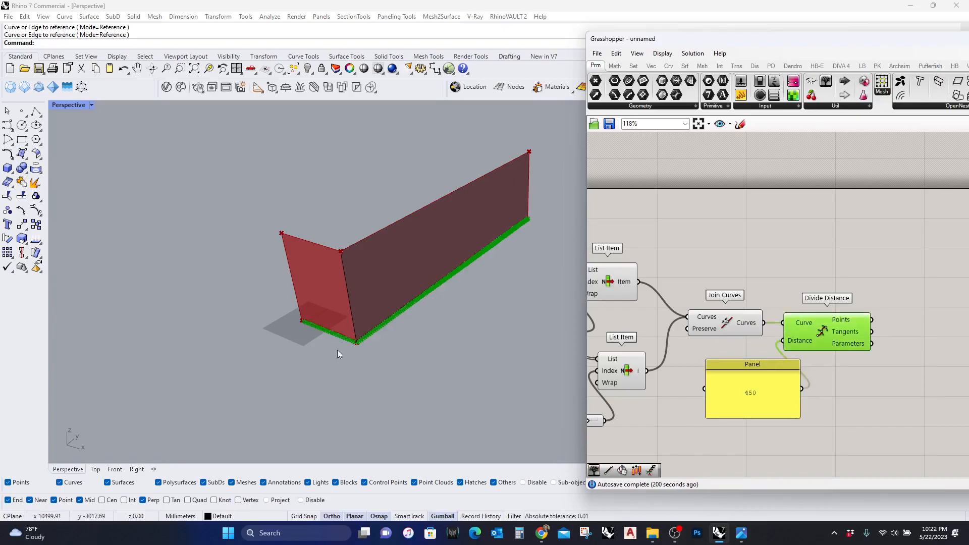
pyautogui.scroll(5, 338, 350)
# Add a Plane Normal component with Divide Distance's Points connected to Origin and Tangents connected to Z-Axis
pyautogui.moveTo(797, 299); pyautogui.dragTo(762, 319, button='right')
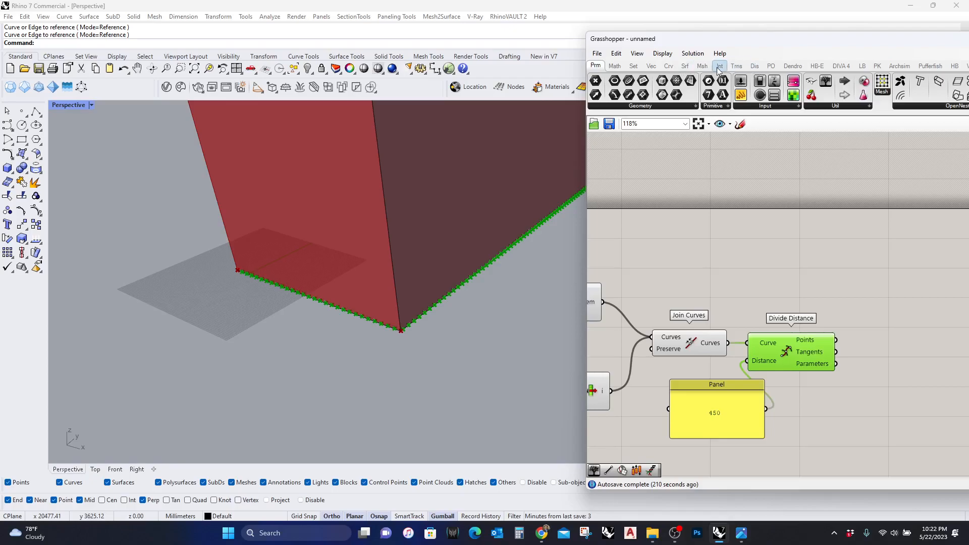
pyautogui.click(651, 66)
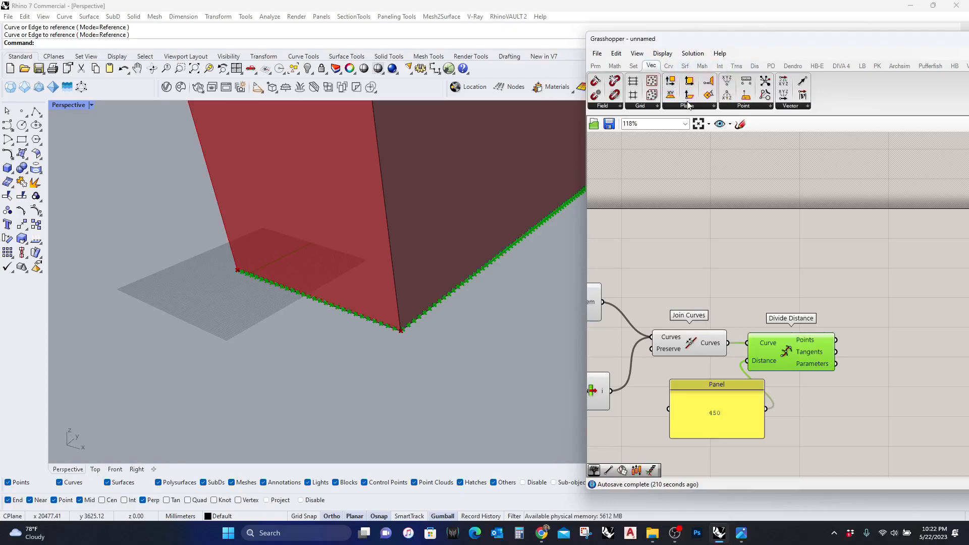
pyautogui.moveTo(688, 96); pyautogui.dragTo(839, 354)
pyautogui.scroll(-4, 822, 279)
pyautogui.moveTo(854, 282); pyautogui.dragTo(837, 303, button='right')
# Add a Brep | Plane intersection component, connecting Plane Normal's output to Plane and Extrude's Extrusion output to Brep
pyautogui.scroll(1, 818, 268)
pyautogui.click(818, 265)
pyautogui.doubleClick(817, 265)
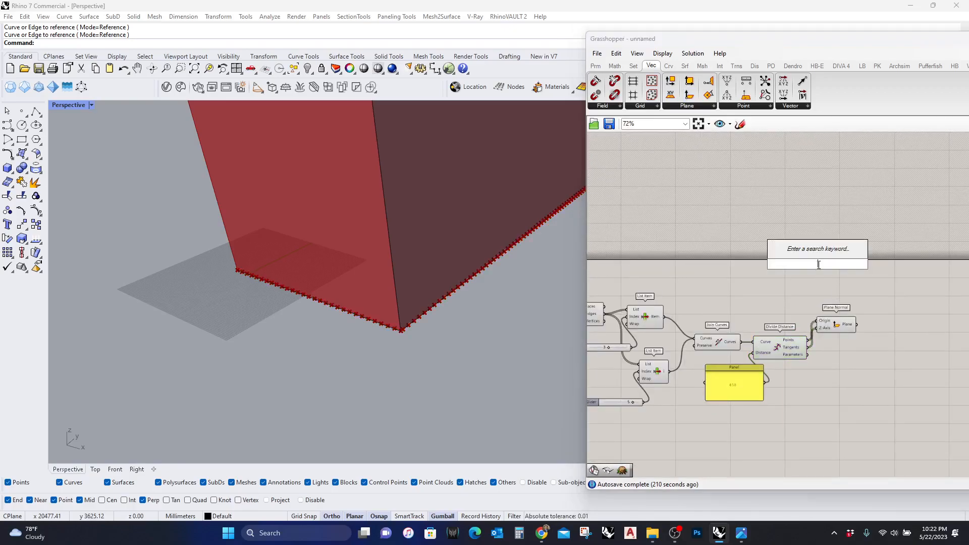
pyautogui.write('brep')
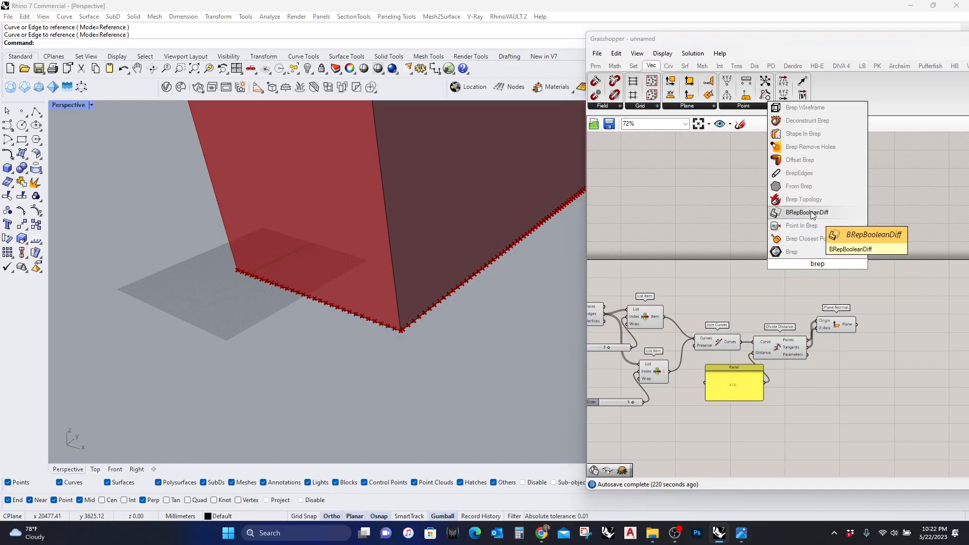
pyautogui.write(' pl')
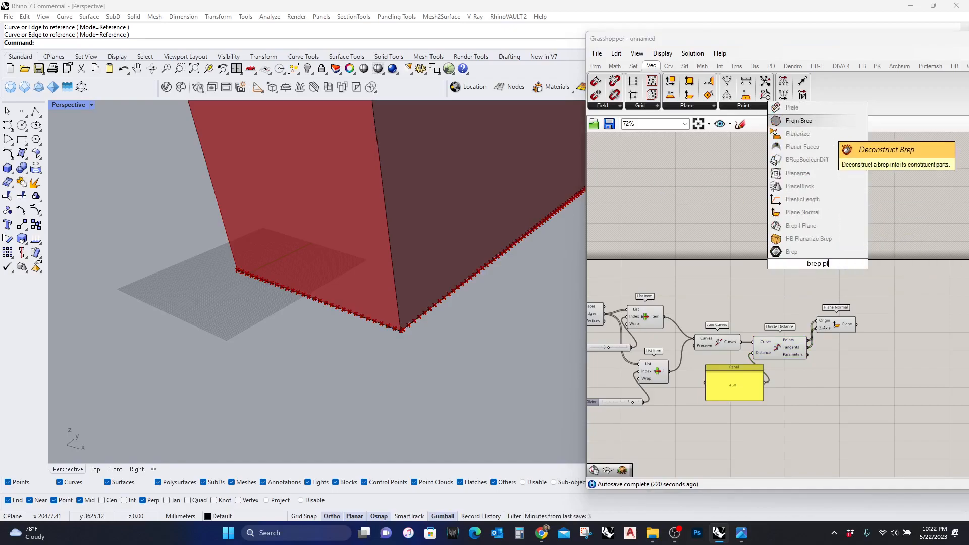
pyautogui.click(820, 226)
pyautogui.moveTo(802, 272); pyautogui.dragTo(860, 333)
pyautogui.moveTo(803, 270); pyautogui.dragTo(853, 328)
pyautogui.scroll(-2, 763, 269)
pyautogui.moveTo(663, 277); pyautogui.dragTo(763, 299, button='right')
pyautogui.scroll(3, 628, 324)
pyautogui.moveTo(684, 363); pyautogui.dragTo(599, 336, button='right')
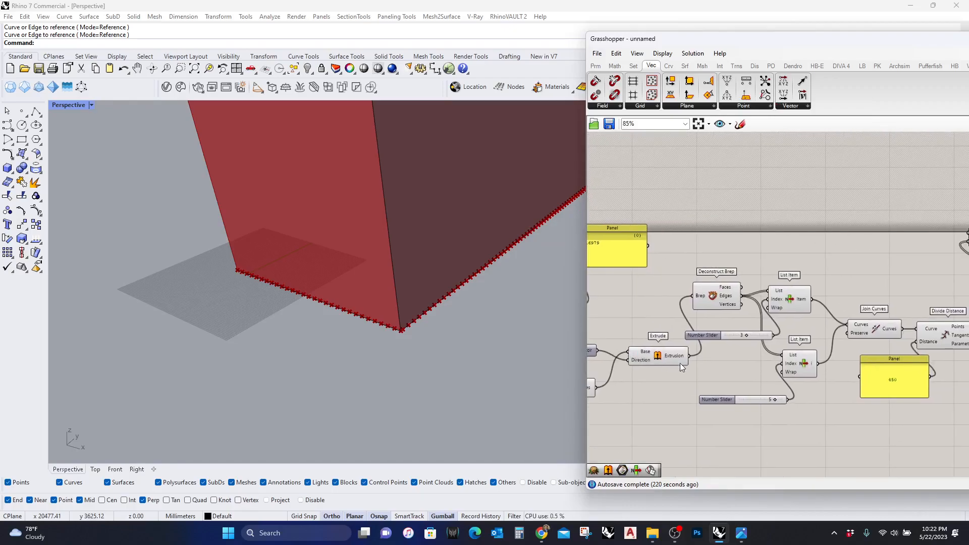
pyautogui.scroll(-4, 681, 359)
# Examine the vertical intersection lines across both extruded walls in the Perspective viewport
pyautogui.click(359, 338)
pyautogui.moveTo(359, 339); pyautogui.dragTo(404, 234, button='right')
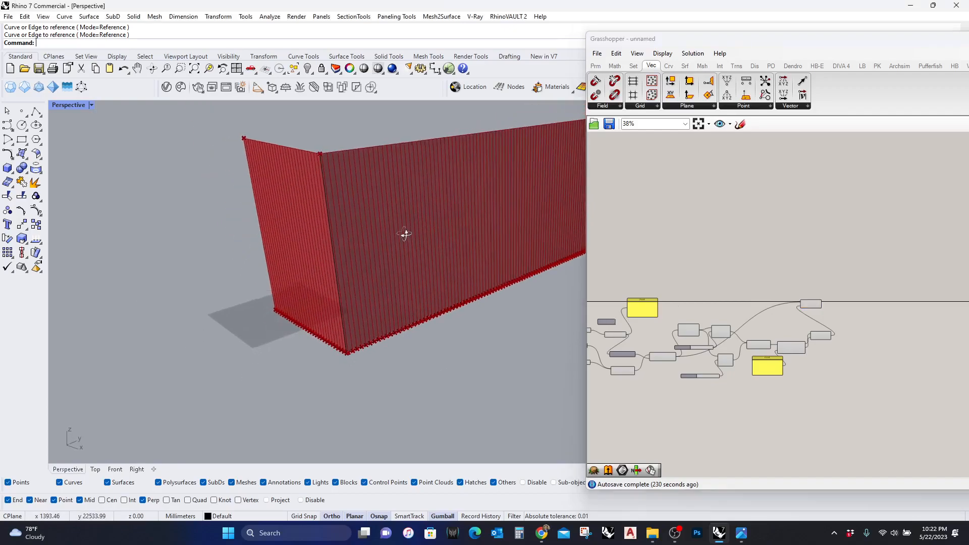
pyautogui.scroll(3, 327, 244)
pyautogui.scroll(-5, 342, 300)
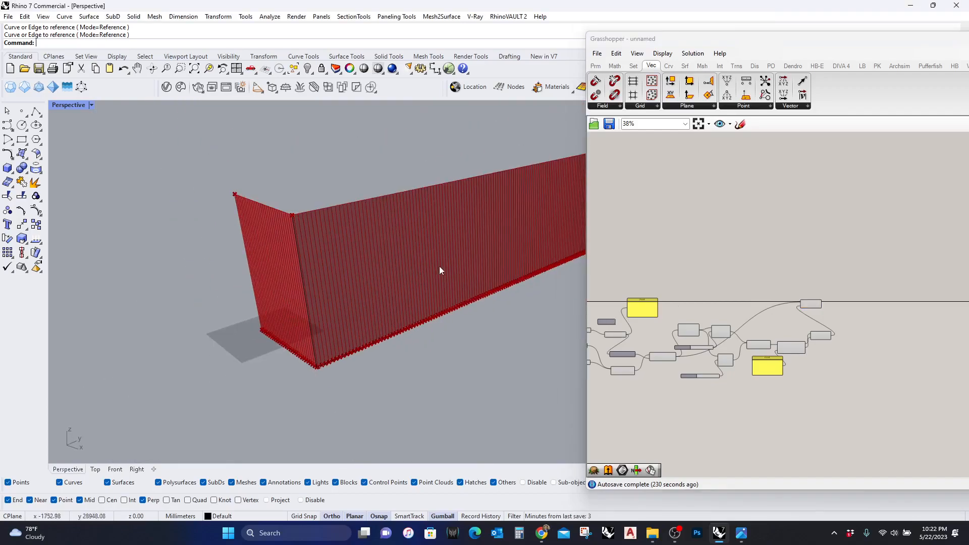
pyautogui.scroll(2, 297, 263)
pyautogui.moveTo(183, 256)
pyautogui.mouseDown(button='right')
pyautogui.moveTo(247, 253)
pyautogui.moveTo(194, 243)
pyautogui.mouseUp(button='right')
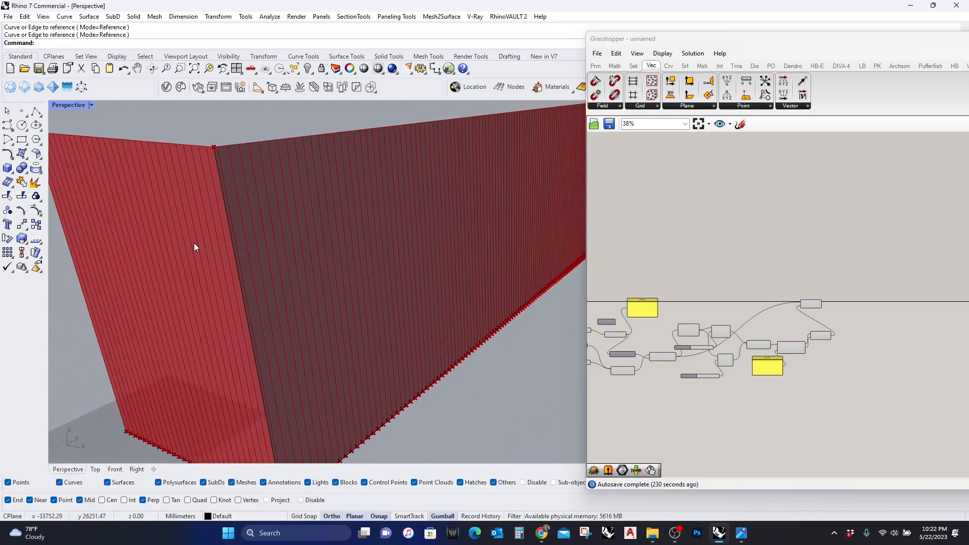
pyautogui.scroll(-3, 194, 243)
pyautogui.scroll(2, 275, 264)
pyautogui.scroll(-1, 275, 267)
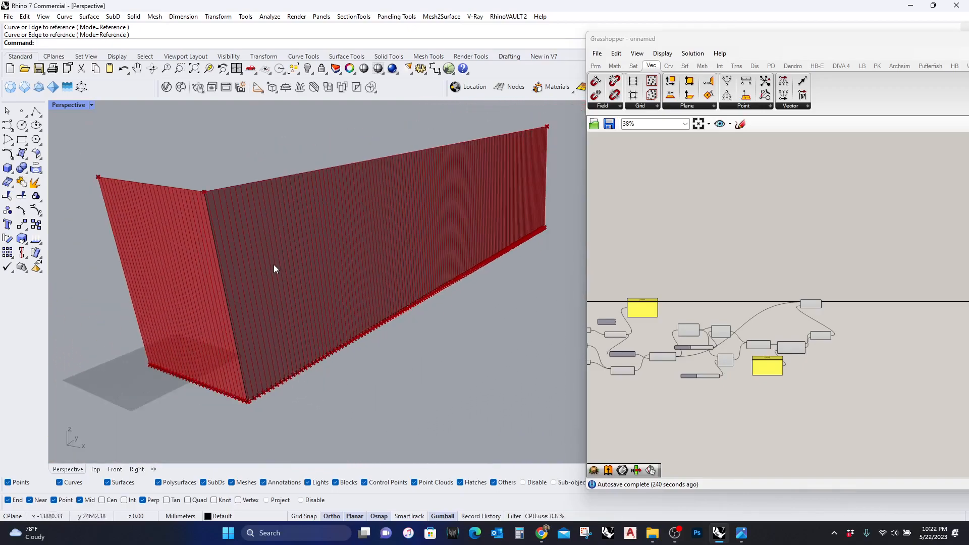
pyautogui.scroll(1, 274, 265)
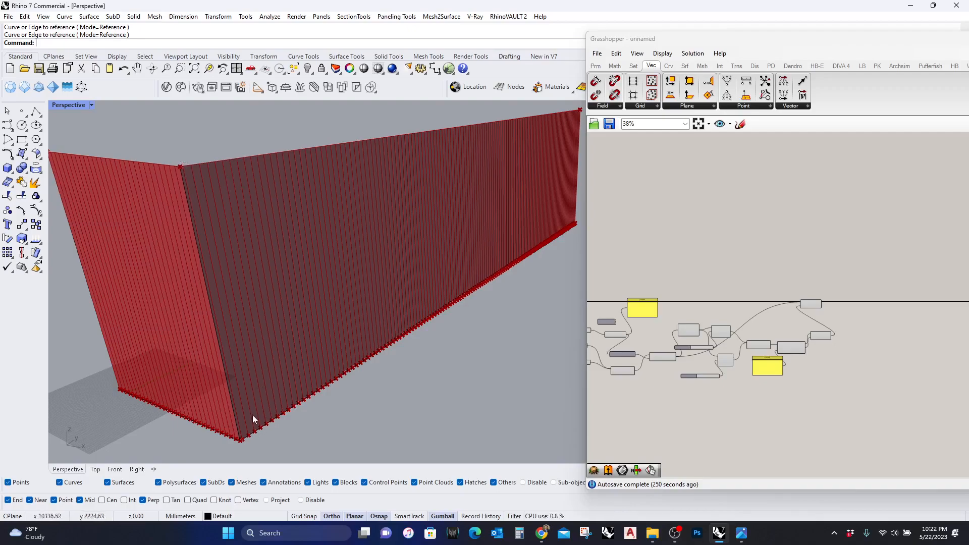
pyautogui.moveTo(364, 317); pyautogui.dragTo(292, 306, button='right')
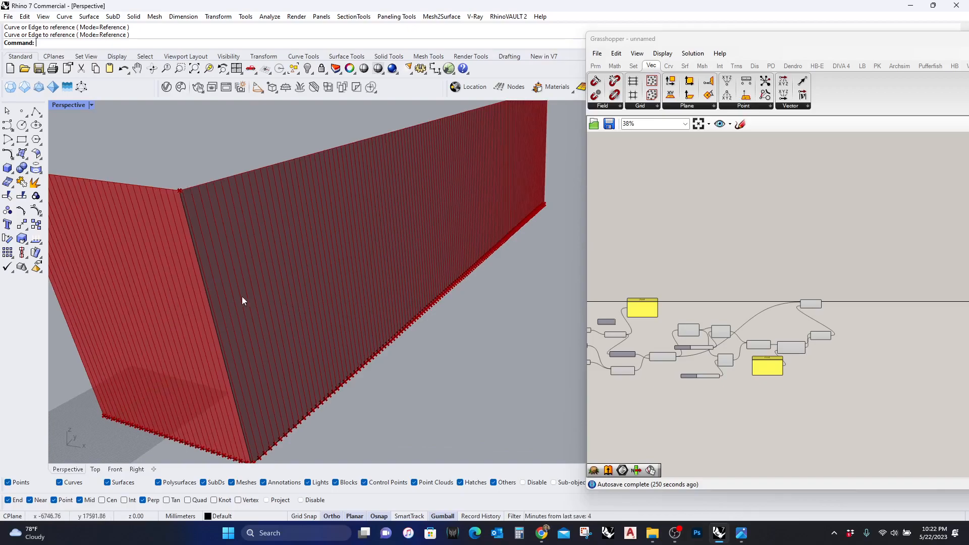
pyautogui.moveTo(372, 278)
pyautogui.mouseDown(button='right')
pyautogui.moveTo(395, 260)
pyautogui.moveTo(366, 263)
pyautogui.mouseUp(button='right')
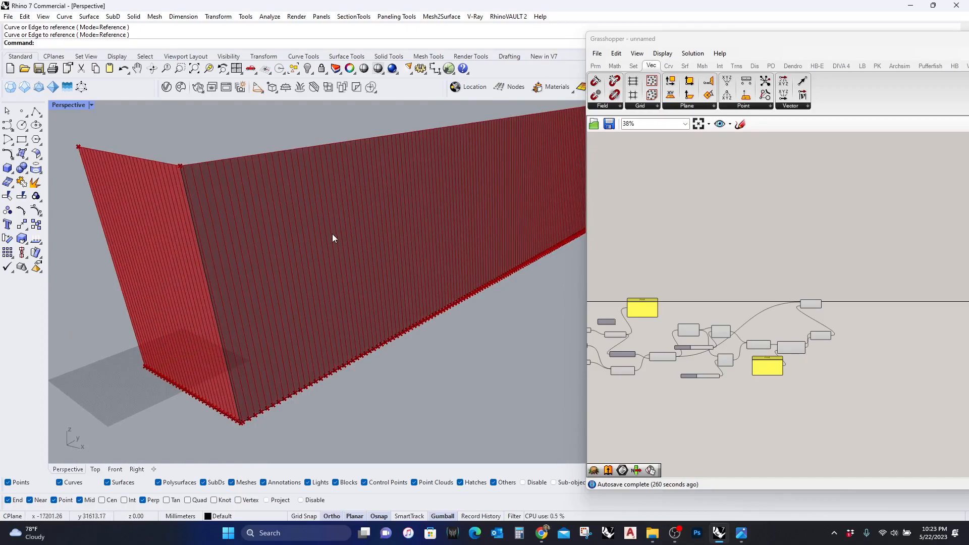
pyautogui.moveTo(344, 234); pyautogui.dragTo(369, 271, button='right')
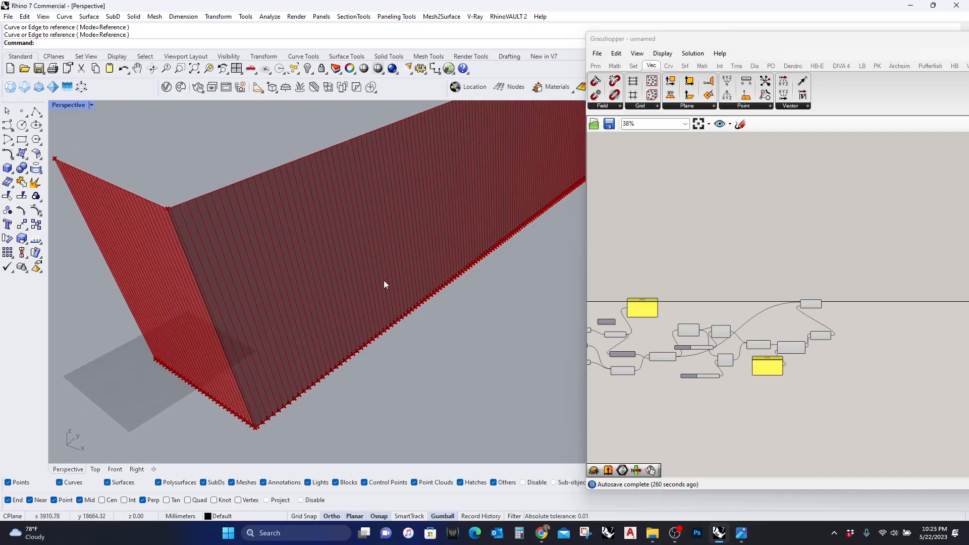
# Add a Split List component beside Brep | Plane and connect the Curves output to its List input
pyautogui.moveTo(904, 362); pyautogui.dragTo(833, 391, button='right')
pyautogui.scroll(4, 741, 344)
pyautogui.moveTo(738, 325); pyautogui.dragTo(751, 319)
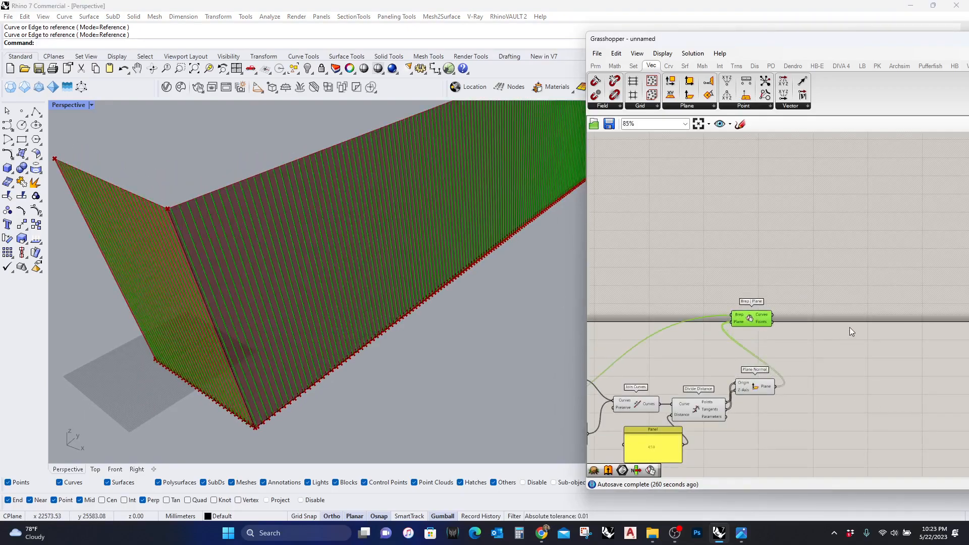
pyautogui.scroll(4, 850, 328)
pyautogui.doubleClick(837, 300)
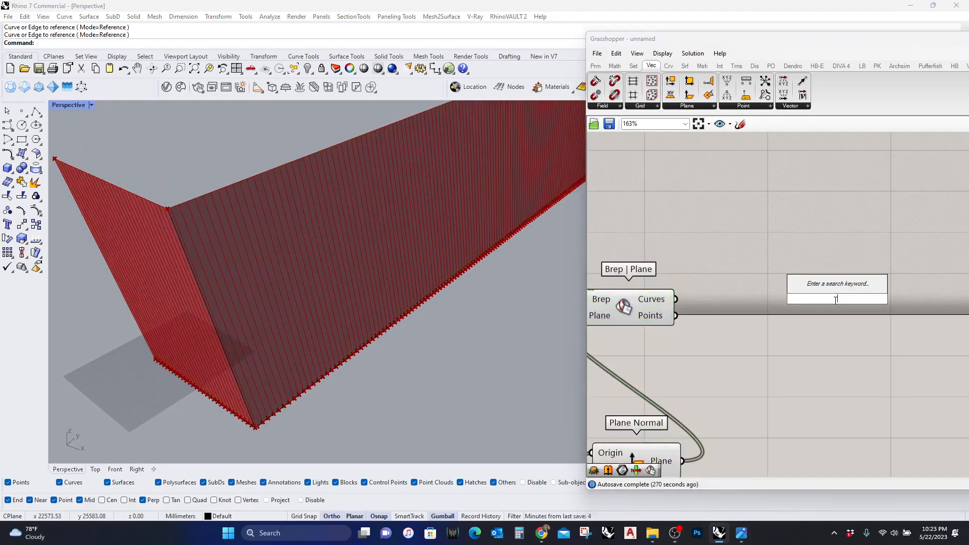
pyautogui.write('splt')
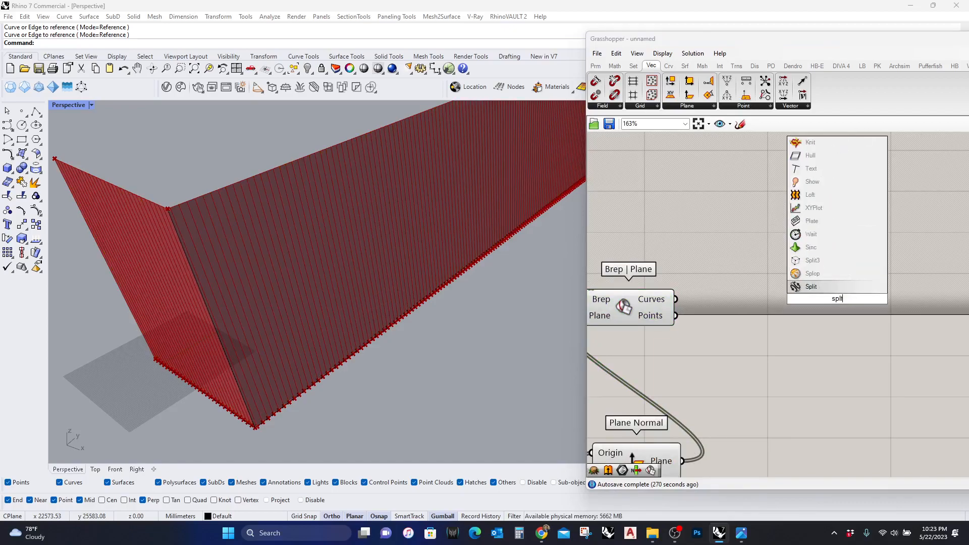
pyautogui.press('BackSpace')
pyautogui.write('it li')
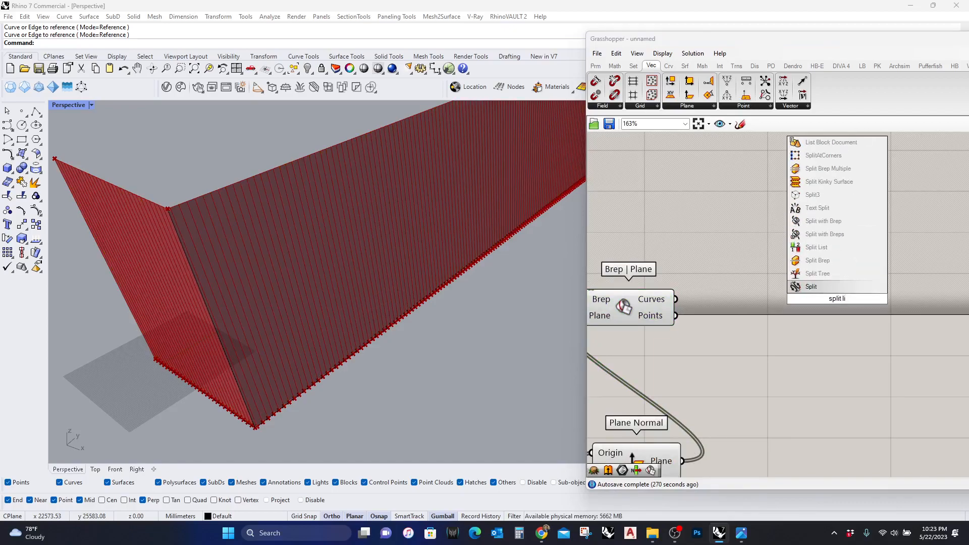
pyautogui.click(828, 249)
pyautogui.moveTo(794, 290); pyautogui.dragTo(678, 302)
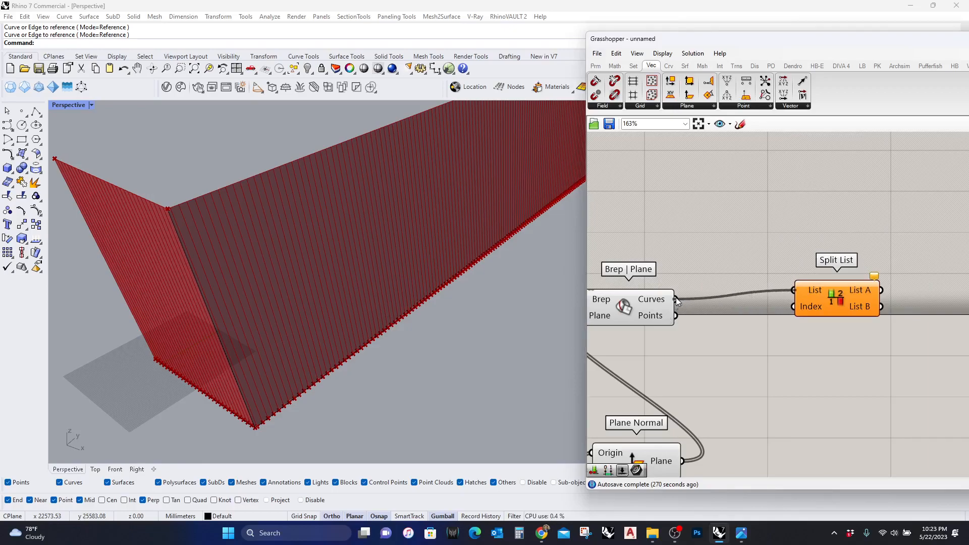
pyautogui.moveTo(827, 304); pyautogui.dragTo(826, 303)
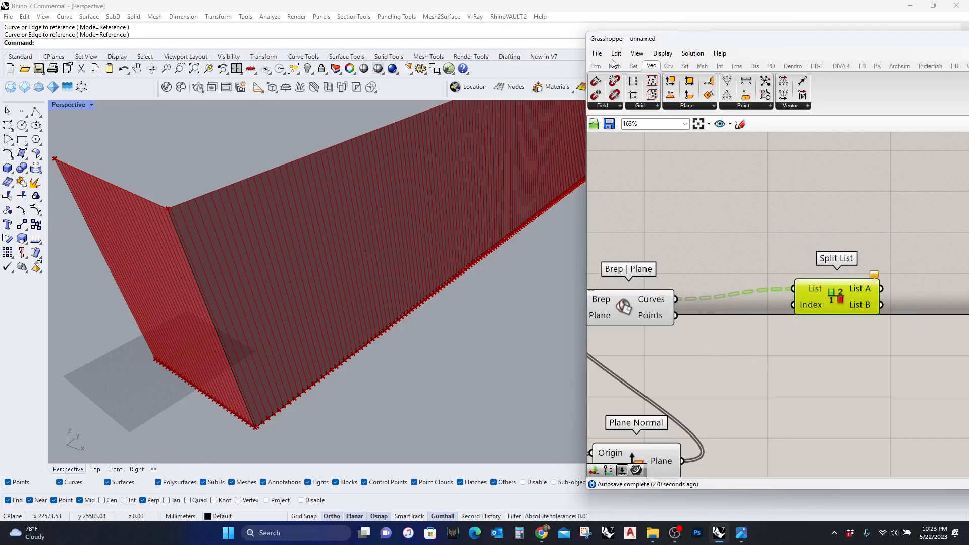
# Attach a Param Viewer to Brep | Plane's Curves output, simplify that output's data paths, and shift the viewer upward
pyautogui.click(595, 66)
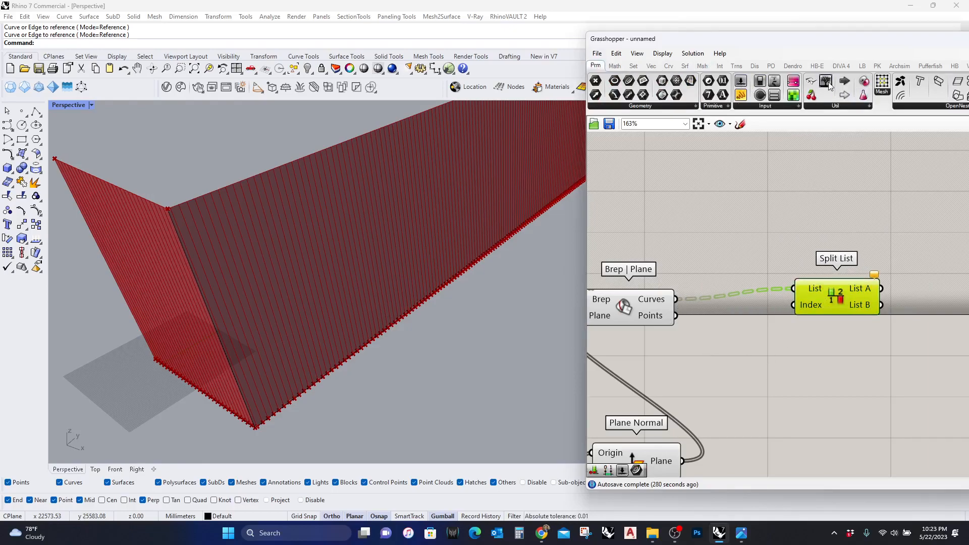
pyautogui.moveTo(741, 83); pyautogui.dragTo(724, 170)
pyautogui.moveTo(641, 168); pyautogui.dragTo(676, 299)
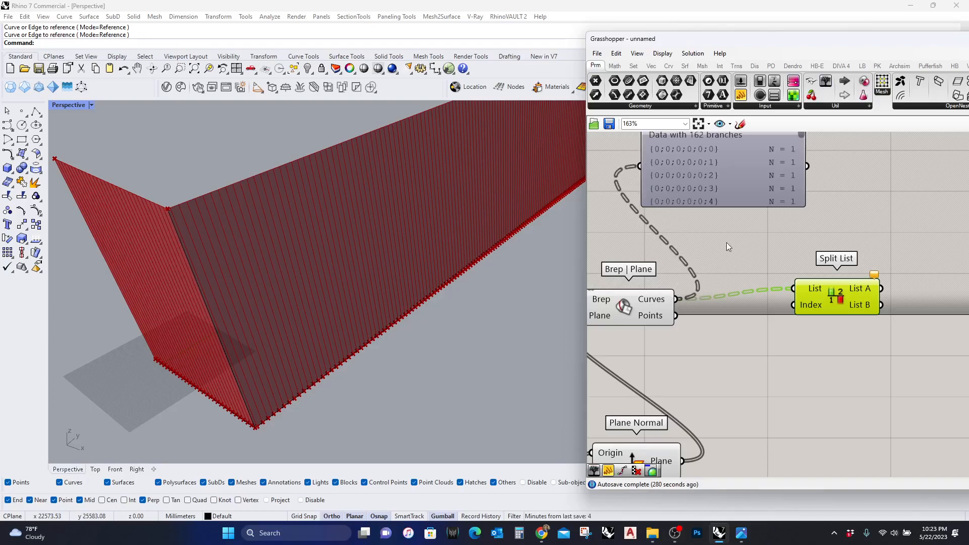
pyautogui.moveTo(704, 259); pyautogui.dragTo(715, 307, button='right')
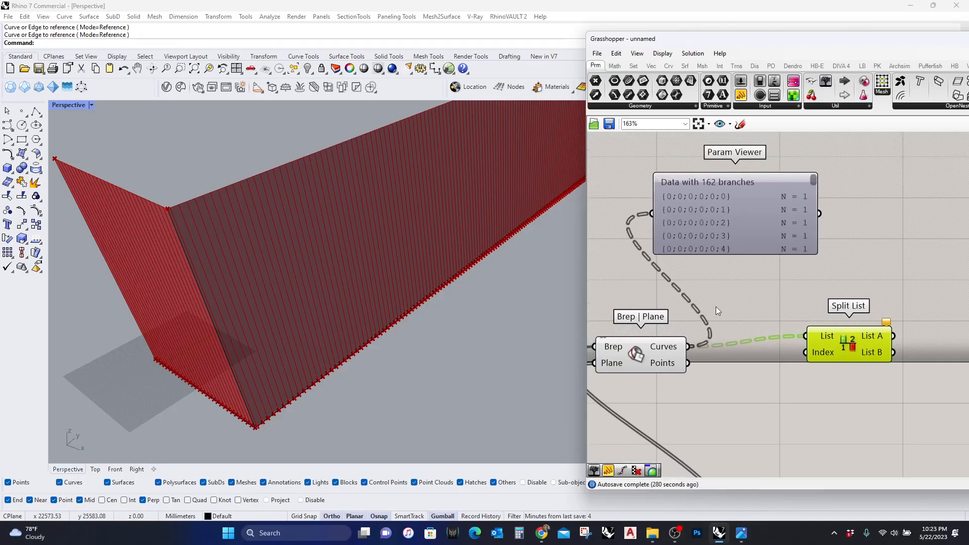
pyautogui.rightClick(669, 344)
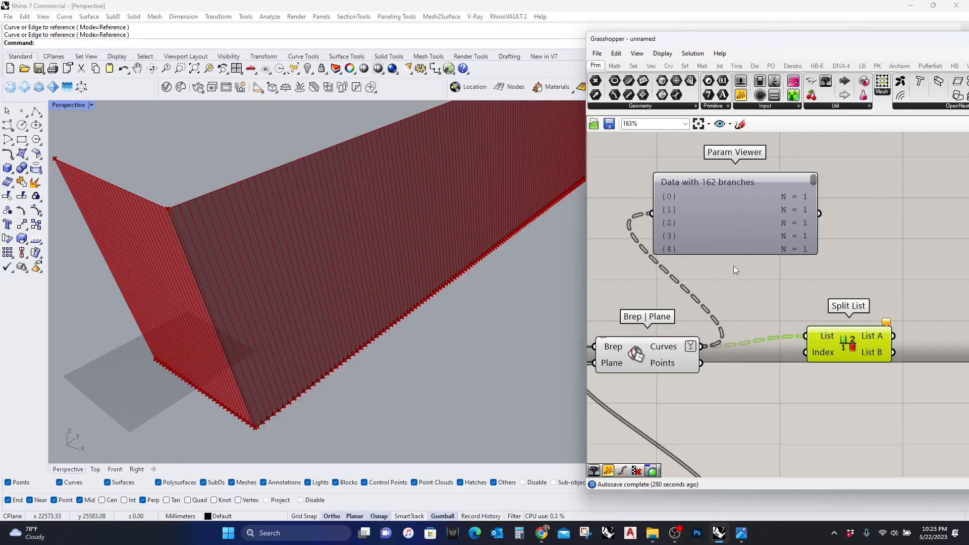
pyautogui.moveTo(743, 248); pyautogui.dragTo(758, 229)
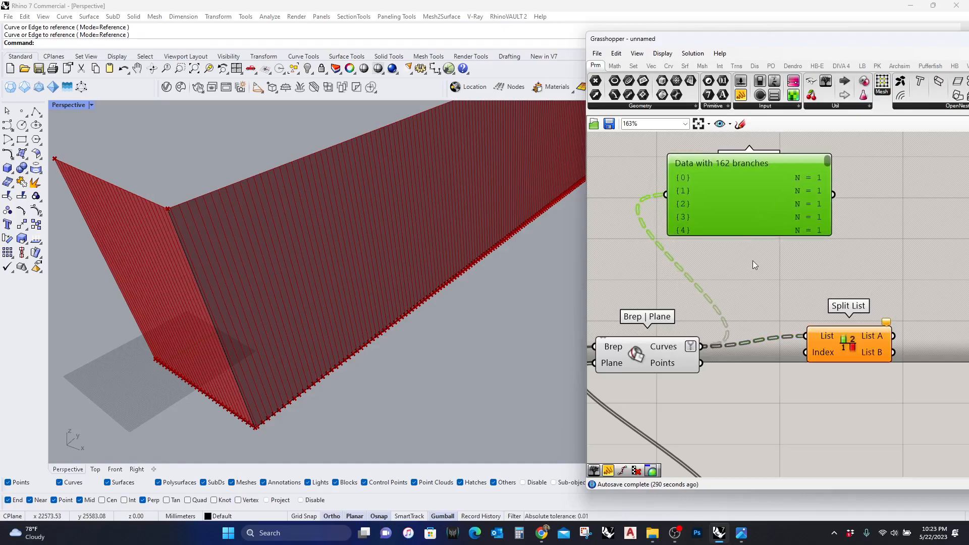
# Flatten the Curves output of Brep | Plane and reposition the Split List component slightly further from it
pyautogui.rightClick(673, 347)
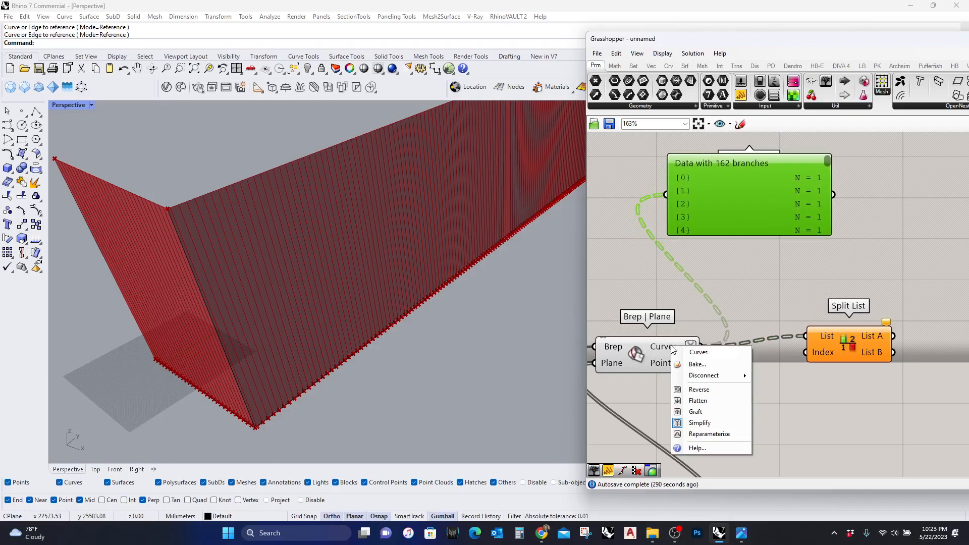
pyautogui.click(706, 400)
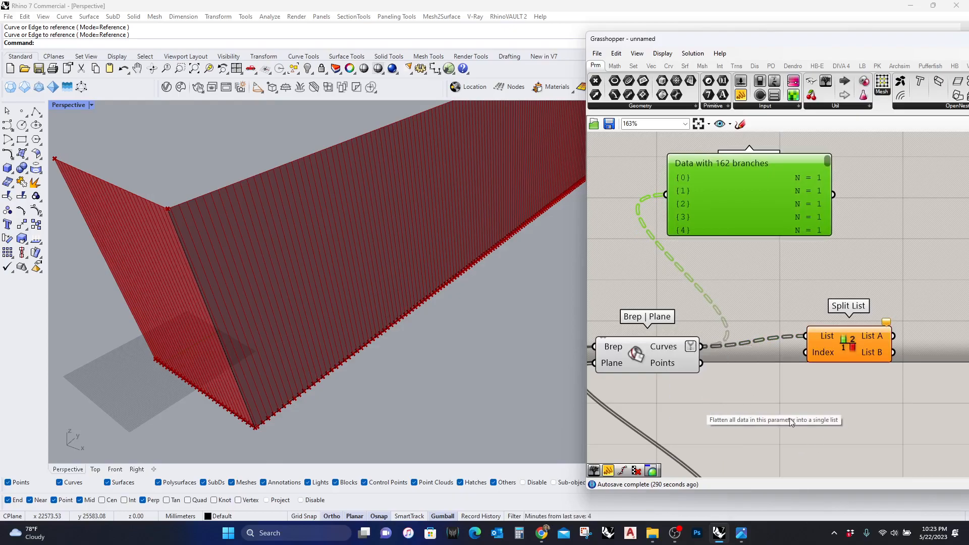
pyautogui.moveTo(840, 360); pyautogui.dragTo(851, 352)
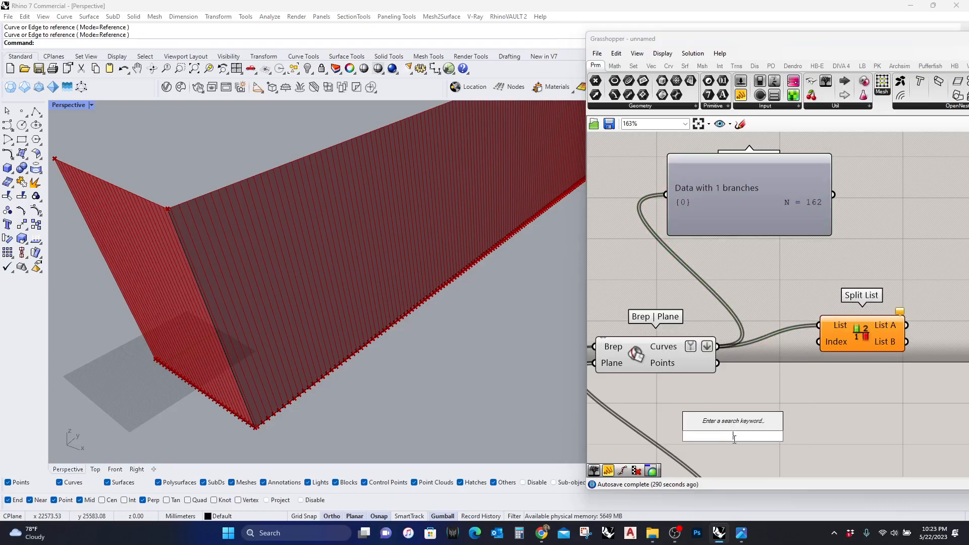
# Add an integer number slider ranging from 0 to 161 and connect it to Split List's Index input
pyautogui.write('slider')
pyautogui.click(714, 413)
pyautogui.doubleClick(702, 436)
pyautogui.click(709, 382)
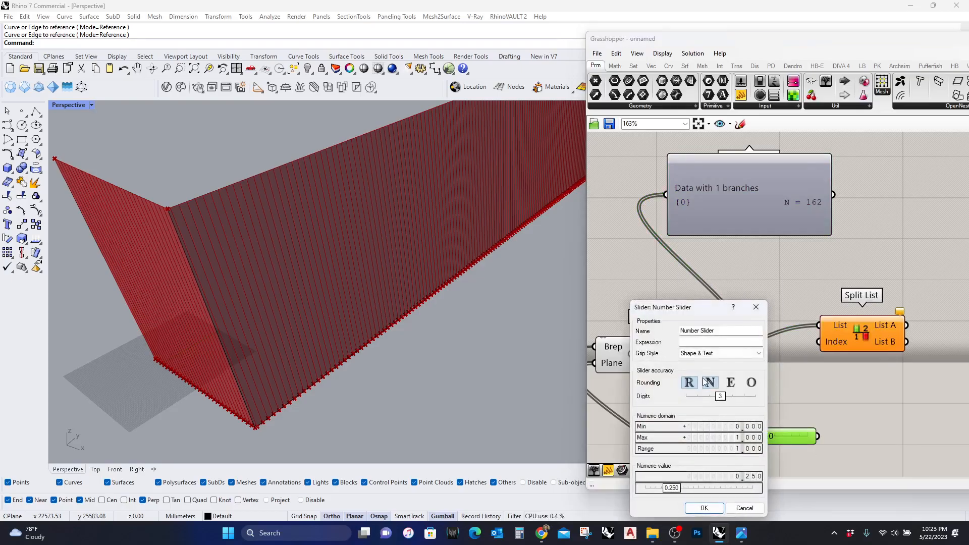
pyautogui.doubleClick(719, 438)
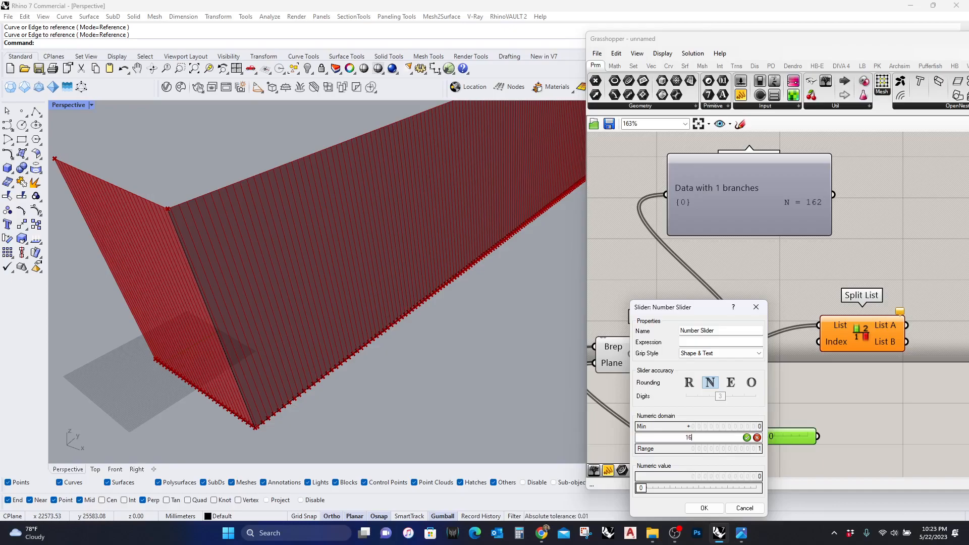
pyautogui.write('161')
pyautogui.click(747, 437)
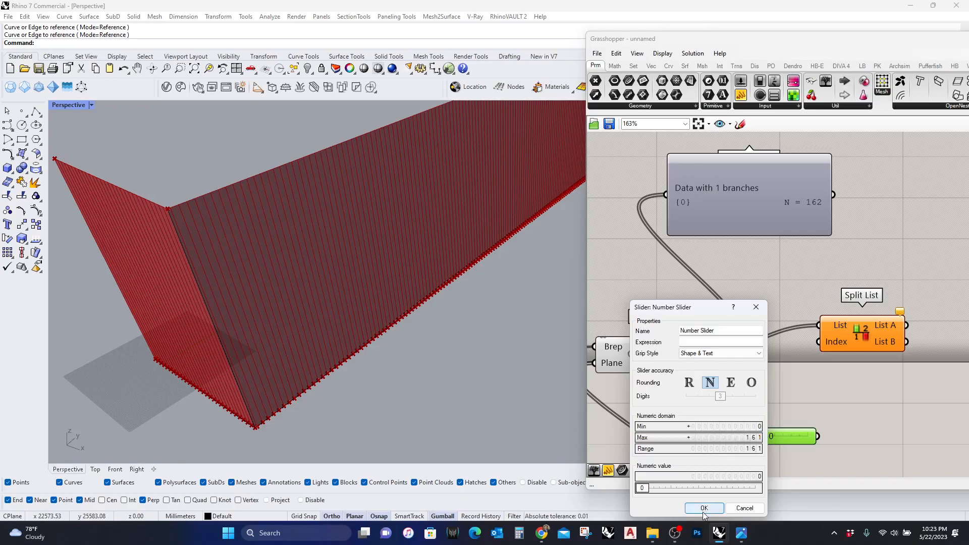
pyautogui.click(704, 508)
pyautogui.moveTo(818, 341); pyautogui.dragTo(817, 436)
pyautogui.click(868, 340)
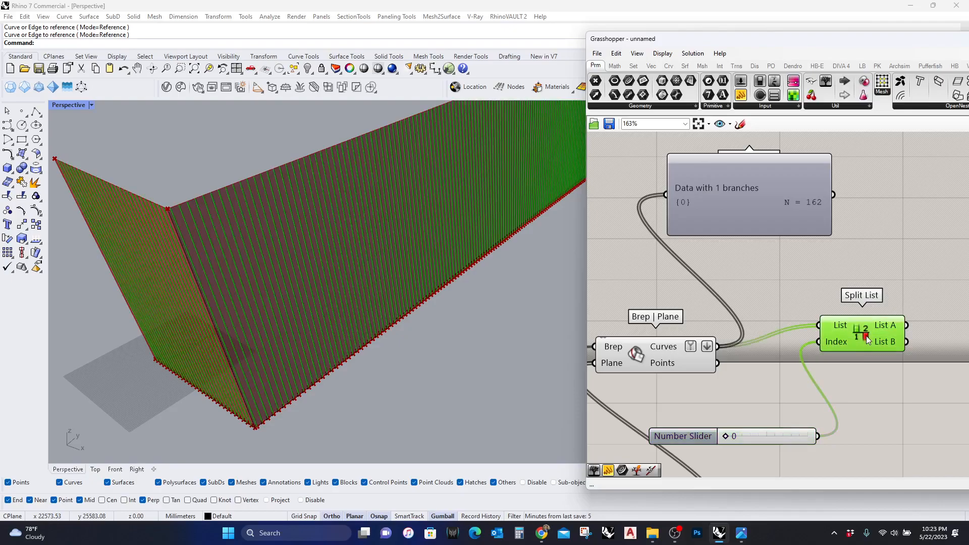
# Add two Curve parameters, connecting one to Split List's List A output and the other to List B
pyautogui.doubleClick(910, 242)
pyautogui.write('curve')
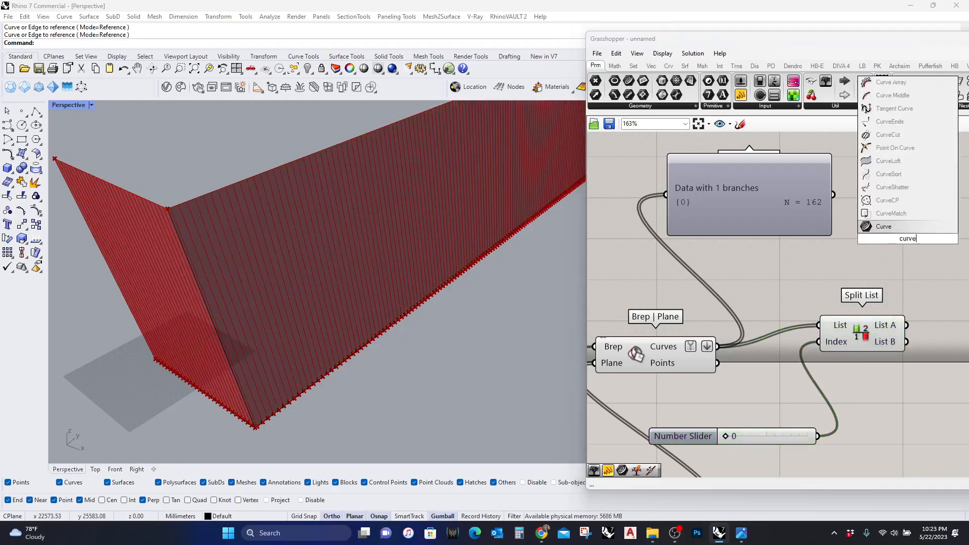
pyautogui.press('Return')
pyautogui.moveTo(886, 239); pyautogui.dragTo(907, 325)
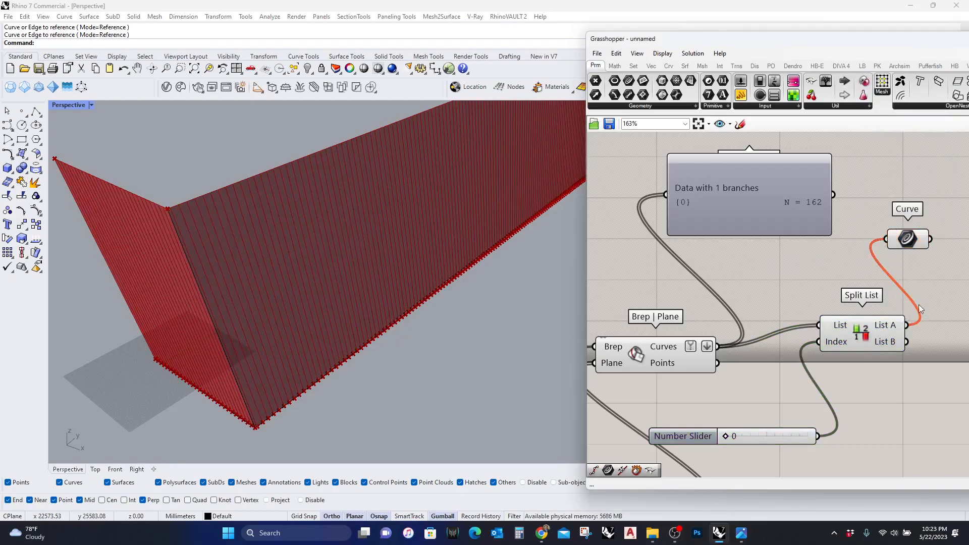
pyautogui.moveTo(926, 310); pyautogui.dragTo(766, 240, button='right')
pyautogui.moveTo(749, 170); pyautogui.dragTo(747, 272)
pyautogui.moveTo(606, 378); pyautogui.dragTo(728, 361, button='right')
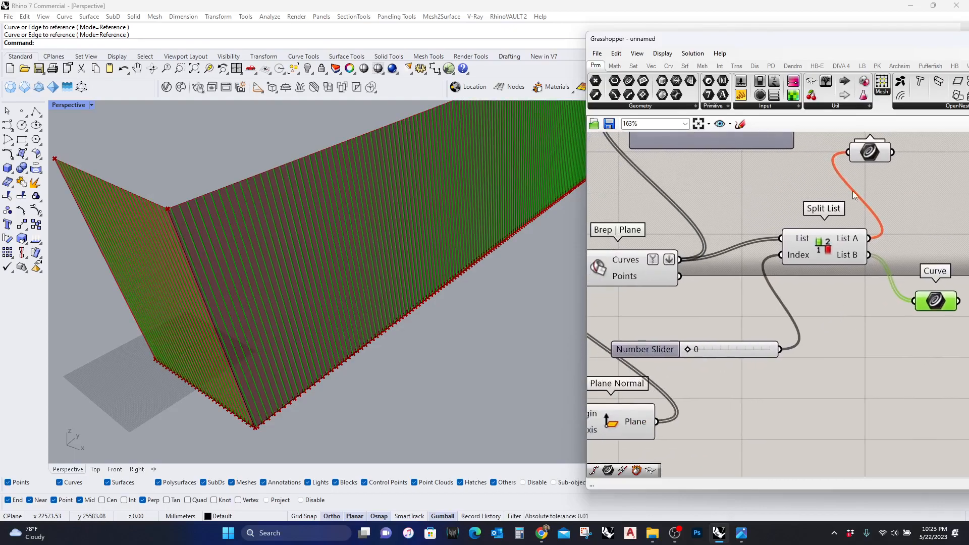
# Set the Split List index slider to 134 while previewing the List A curves
pyautogui.click(874, 158)
pyautogui.scroll(2, 684, 348)
pyautogui.moveTo(688, 348); pyautogui.dragTo(786, 357)
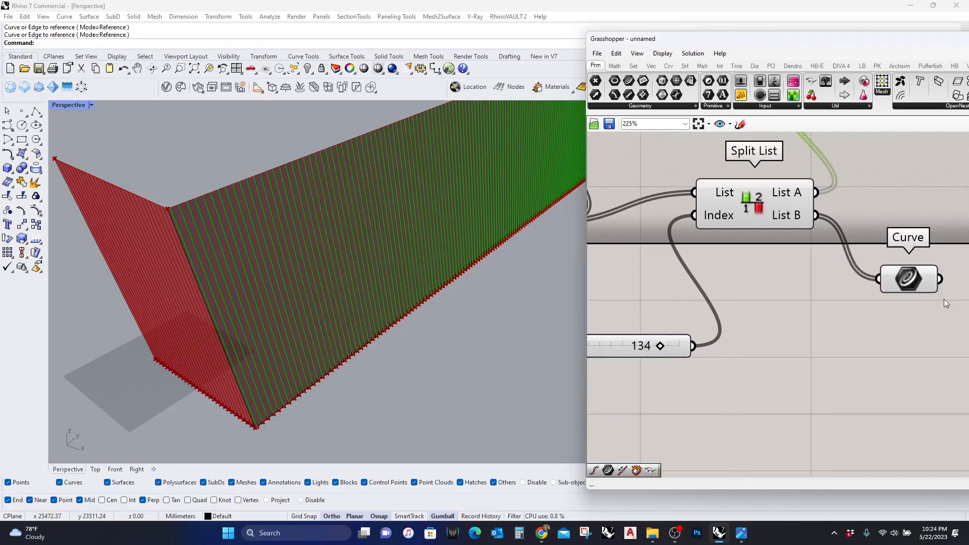
# Examine the List A and List B curves around the wall corner to check how the two walls are separated
pyautogui.click(922, 287)
pyautogui.moveTo(213, 228); pyautogui.dragTo(271, 230, button='right')
pyautogui.scroll(1, 200, 264)
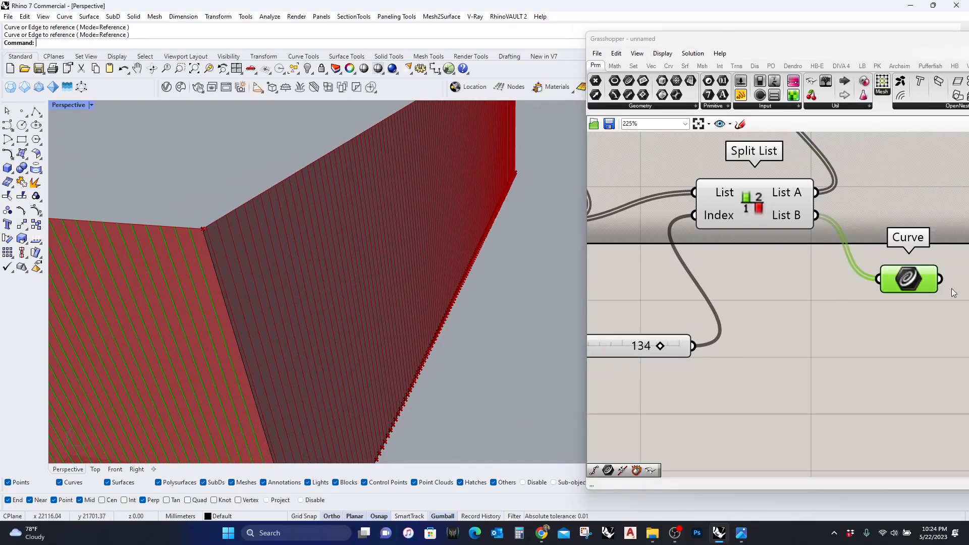
pyautogui.moveTo(930, 304); pyautogui.dragTo(835, 341, button='right')
pyautogui.scroll(-3, 835, 342)
pyautogui.click(769, 203)
pyautogui.moveTo(576, 326); pyautogui.dragTo(546, 349, button='right')
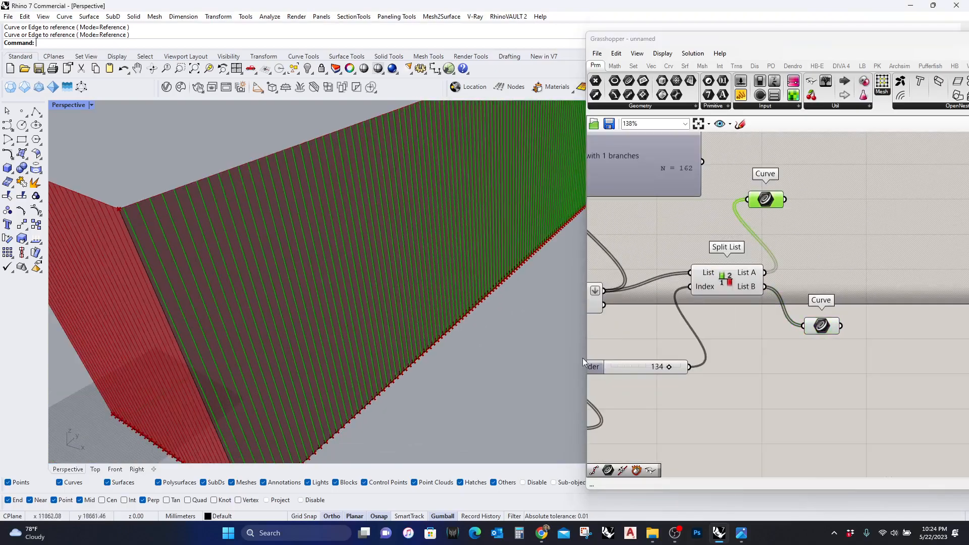
pyautogui.keyDown('shift'); pyautogui.click(821, 326); pyautogui.keyUp('shift')
pyautogui.moveTo(333, 383); pyautogui.dragTo(309, 353, button='right')
# Rearrange the Curve parameters and add a Divide Curve component fed by the List A Curve parameter
pyautogui.moveTo(834, 251); pyautogui.dragTo(729, 309, button='right')
pyautogui.moveTo(665, 258); pyautogui.dragTo(720, 256)
pyautogui.click(848, 339)
pyautogui.moveTo(773, 382); pyautogui.dragTo(760, 390)
pyautogui.doubleClick(813, 264)
pyautogui.write('divide')
pyautogui.click(809, 252)
pyautogui.scroll(3, 809, 252)
pyautogui.moveTo(746, 247); pyautogui.dragTo(702, 256)
pyautogui.moveTo(815, 276); pyautogui.dragTo(854, 258)
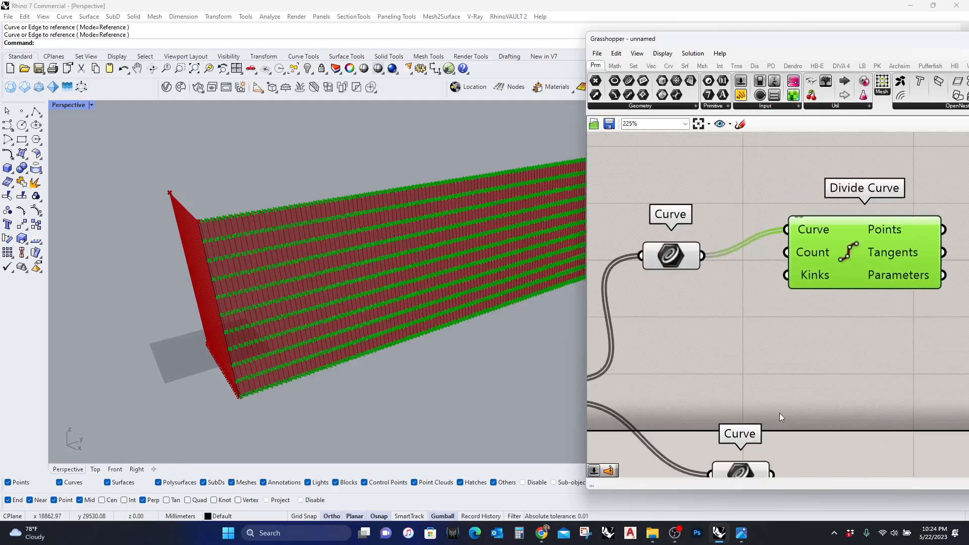
# Duplicate the Divide Curve component and connect the List B Curve parameter to the copy's Curve input
pyautogui.moveTo(777, 406); pyautogui.dragTo(765, 339, button='right')
pyautogui.scroll(-2, 765, 339)
pyautogui.moveTo(826, 239); pyautogui.dragTo(875, 411)
pyautogui.moveTo(813, 397); pyautogui.dragTo(761, 388)
# Add an integer number slider ranging from 0 to 6 and connect it to the Count input of both Divide Curve components
pyautogui.doubleClick(725, 261)
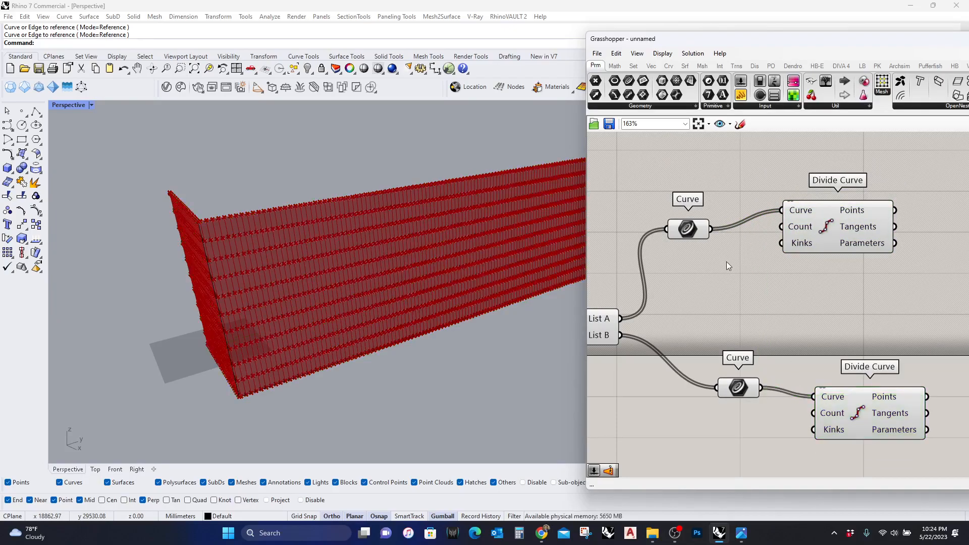
pyautogui.write('slider')
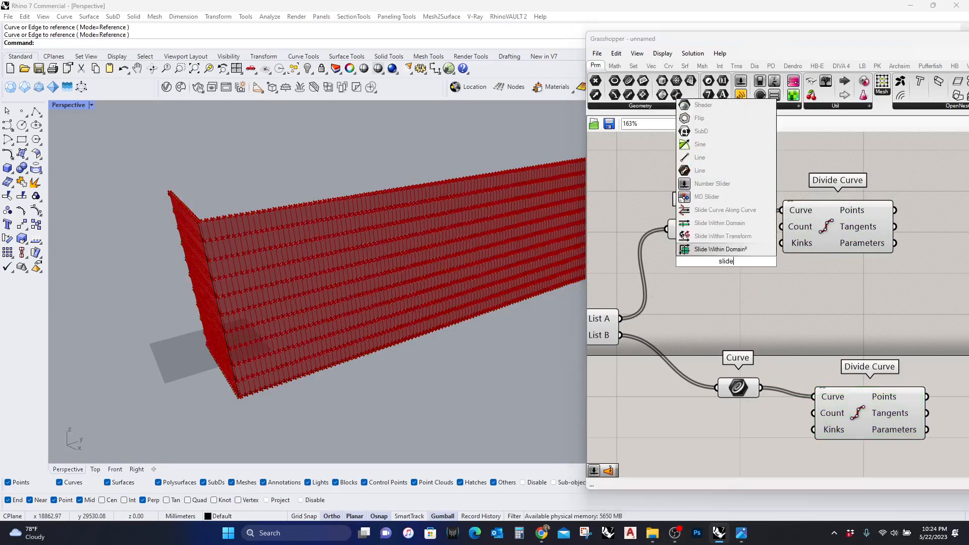
pyautogui.click(736, 239)
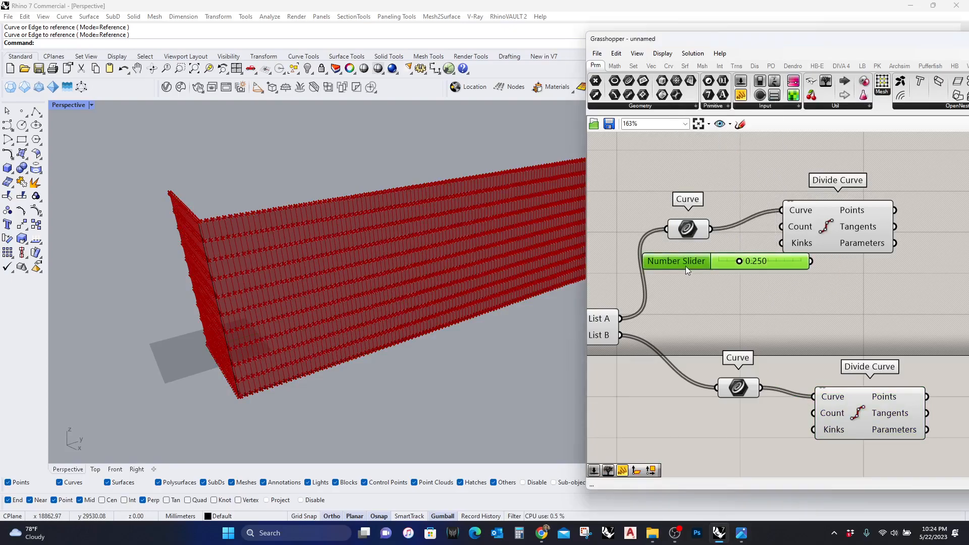
pyautogui.doubleClick(685, 264)
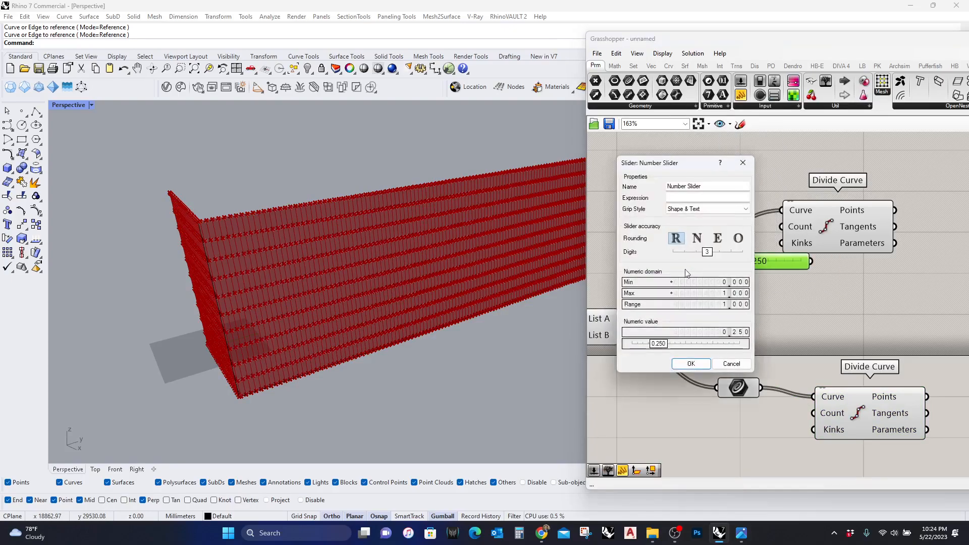
pyautogui.doubleClick(704, 294)
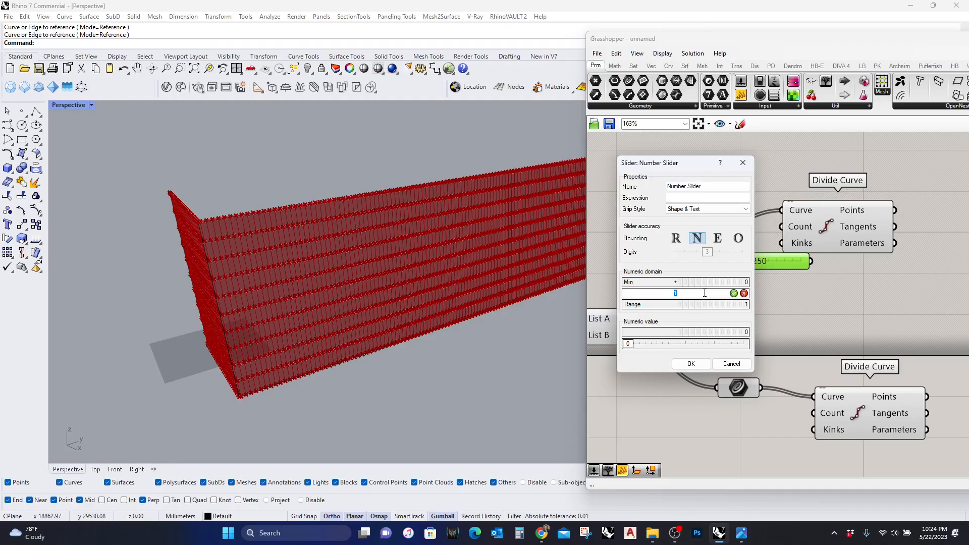
pyautogui.click(734, 294)
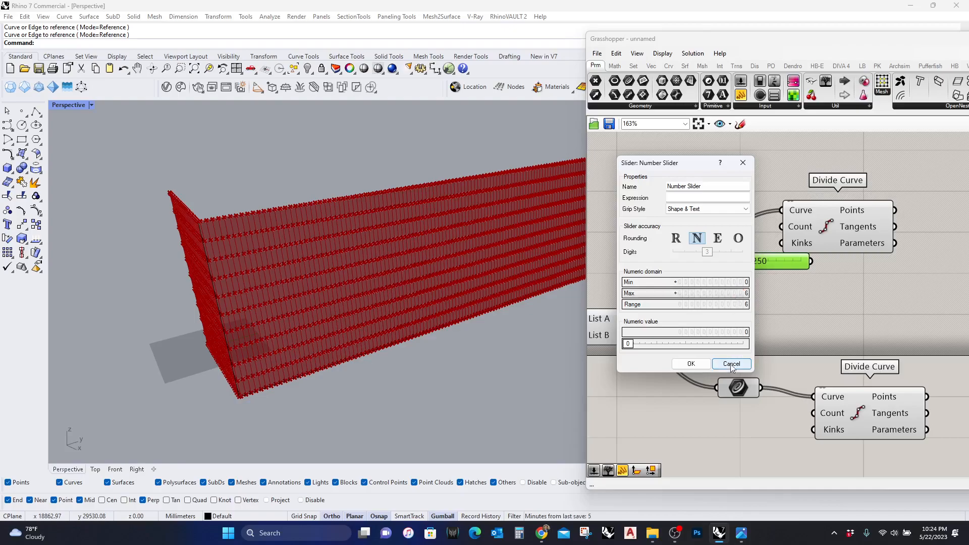
pyautogui.click(691, 364)
pyautogui.moveTo(782, 227); pyautogui.dragTo(814, 413)
# Set the shared division count slider to 5 while previewing both Divide Curve components
pyautogui.click(821, 235)
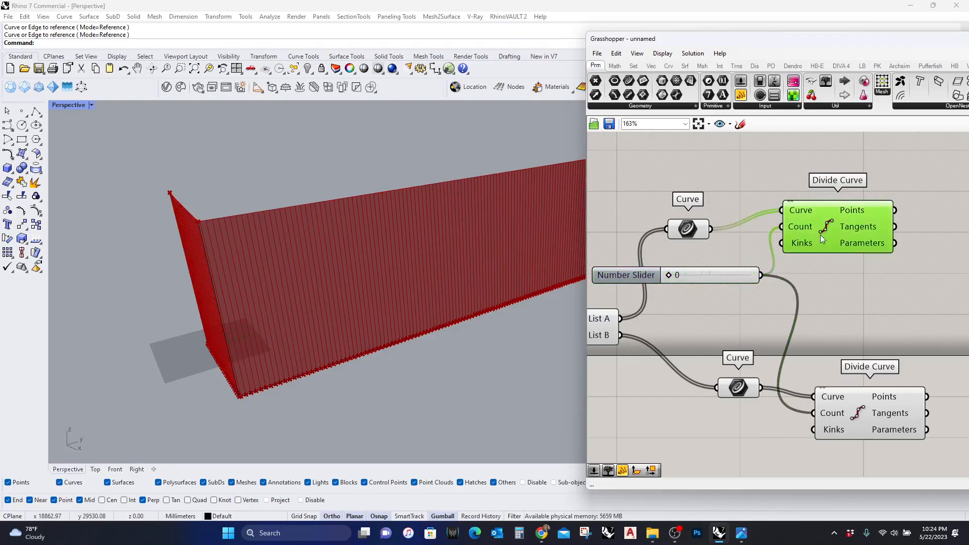
pyautogui.keyDown('shift'); pyautogui.click(855, 415); pyautogui.keyUp('shift')
pyautogui.moveTo(670, 279); pyautogui.dragTo(735, 295)
pyautogui.moveTo(782, 301); pyautogui.dragTo(680, 337, button='right')
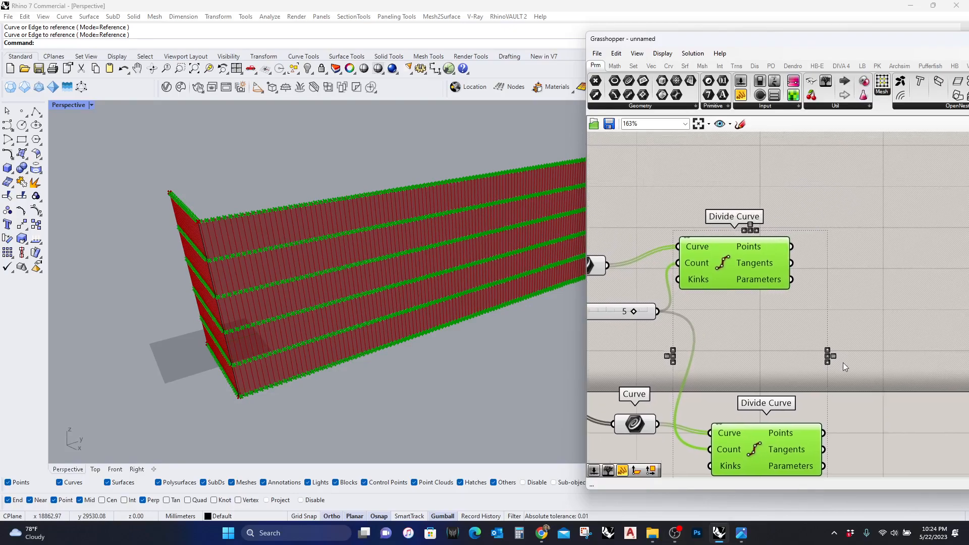
pyautogui.click(842, 362)
# Examine the division points of the List A Divide Curve along the long wall in the Perspective viewport
pyautogui.moveTo(739, 291); pyautogui.dragTo(809, 286, button='right')
pyautogui.click(769, 281)
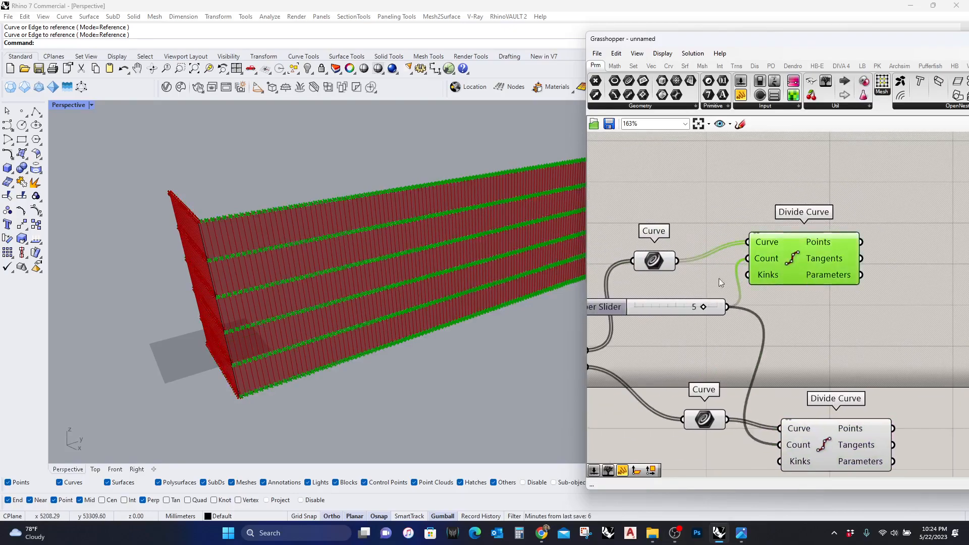
pyautogui.click(649, 266)
pyautogui.click(843, 290)
pyautogui.click(830, 276)
pyautogui.moveTo(277, 188); pyautogui.dragTo(302, 258, button='right')
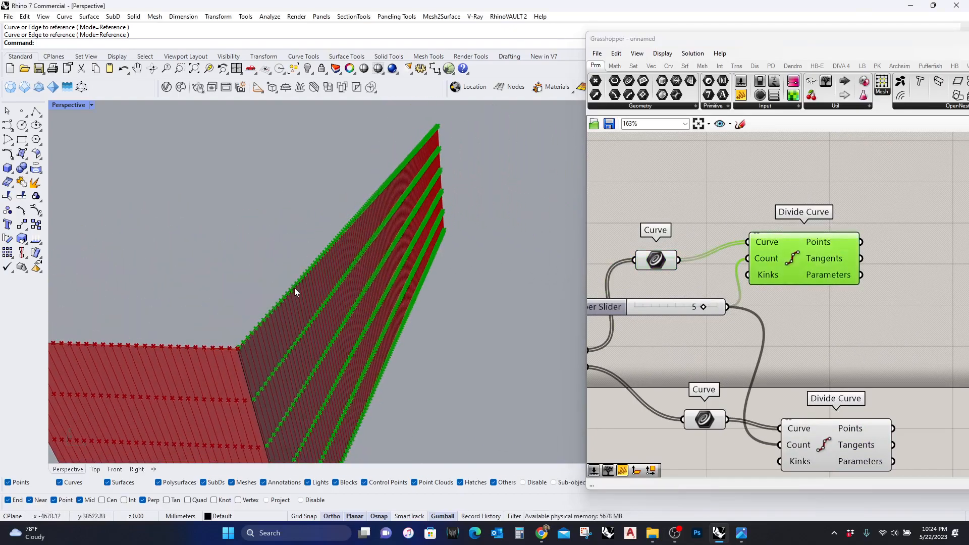
pyautogui.scroll(2, 295, 298)
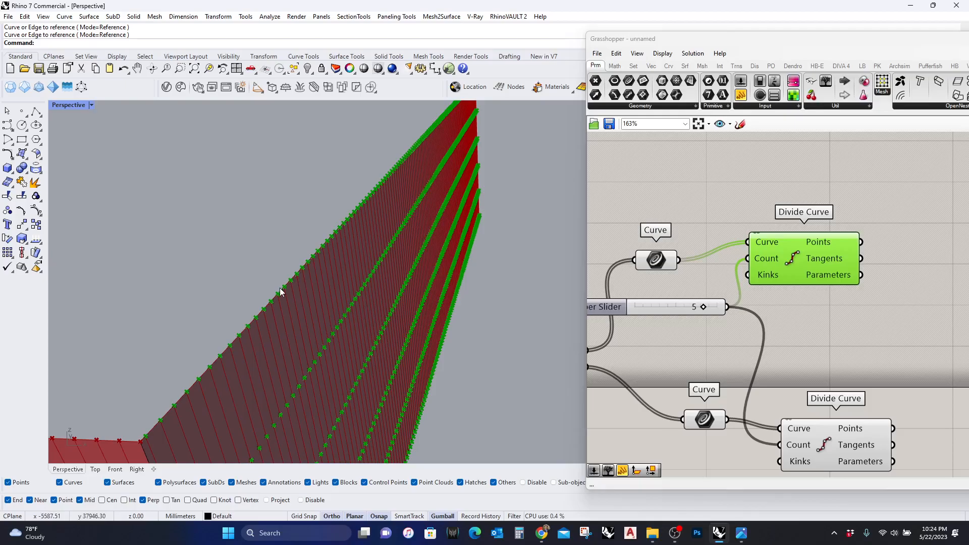
pyautogui.moveTo(356, 320); pyautogui.dragTo(320, 309, button='right')
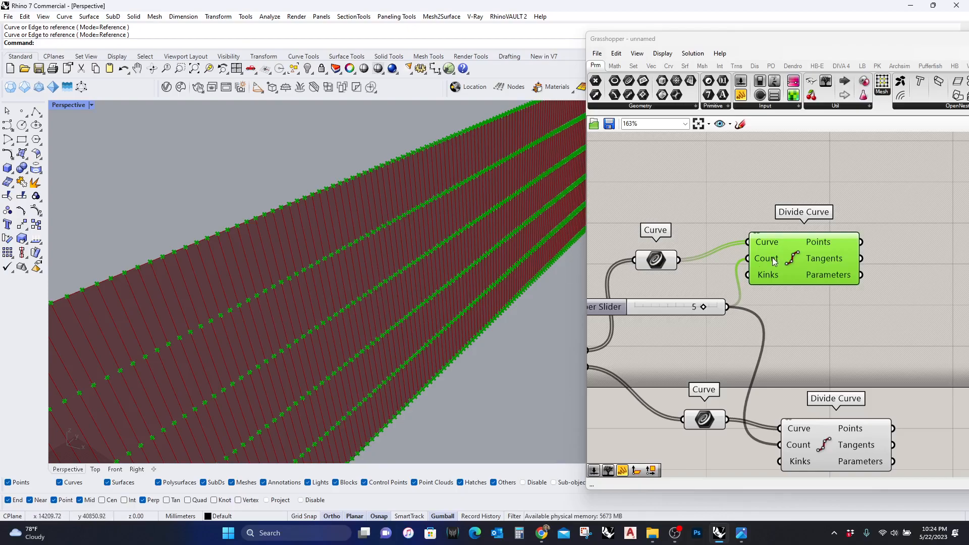
pyautogui.moveTo(853, 292); pyautogui.dragTo(810, 305, button='right')
pyautogui.moveTo(454, 294); pyautogui.dragTo(378, 297, button='right')
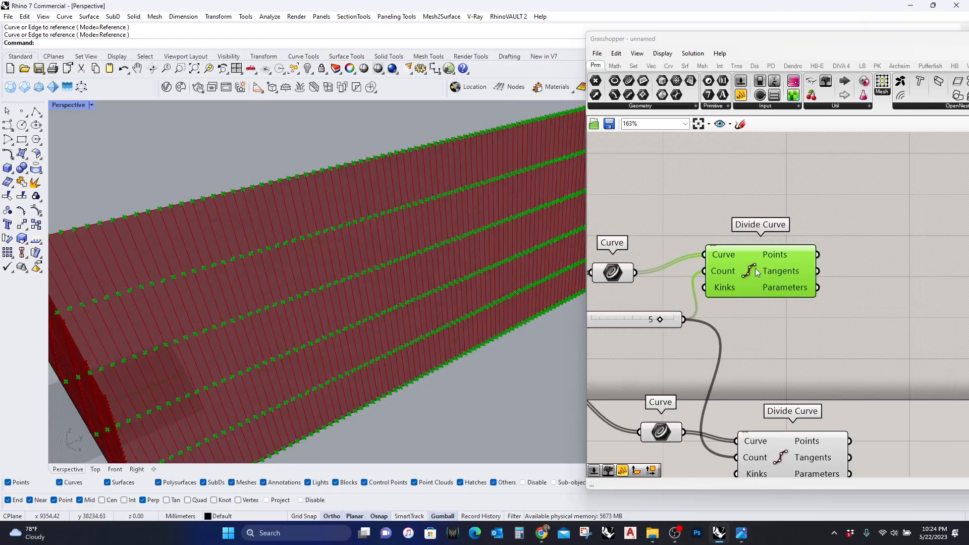
pyautogui.moveTo(766, 272); pyautogui.dragTo(754, 312, button='right')
pyautogui.scroll(-3, 822, 316)
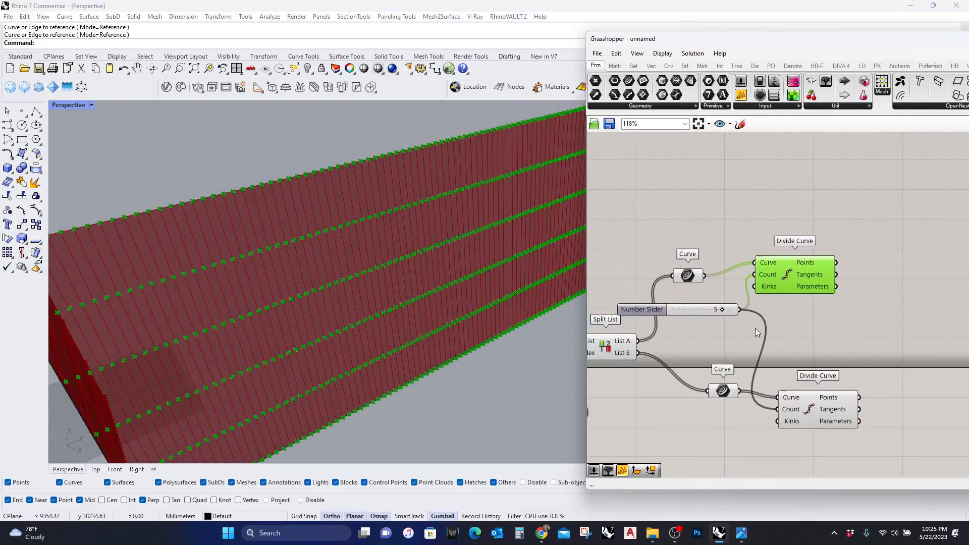
pyautogui.moveTo(723, 309); pyautogui.dragTo(720, 313)
# Add a Surface Closest Point component and place it beside the List A Divide Curve component
pyautogui.moveTo(936, 266); pyautogui.dragTo(892, 280, button='right')
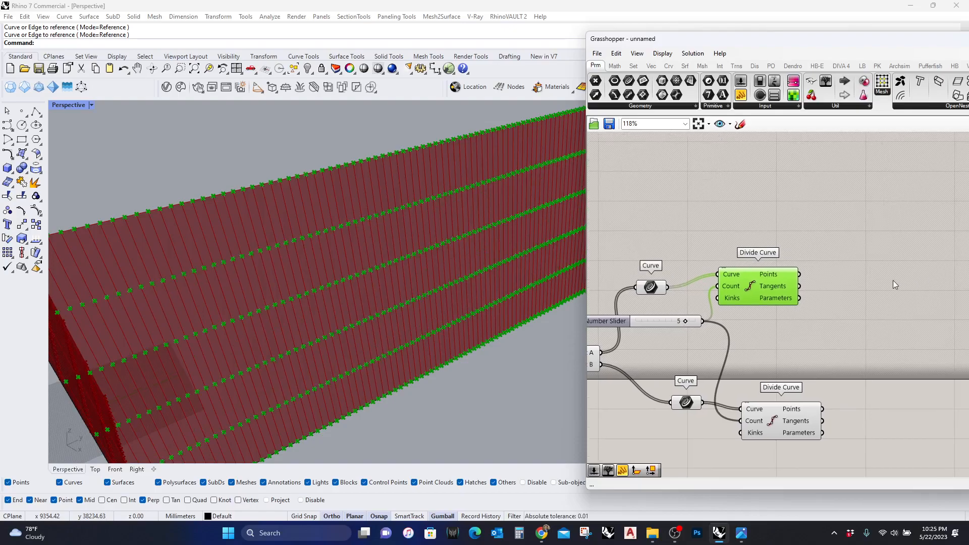
pyautogui.doubleClick(831, 258)
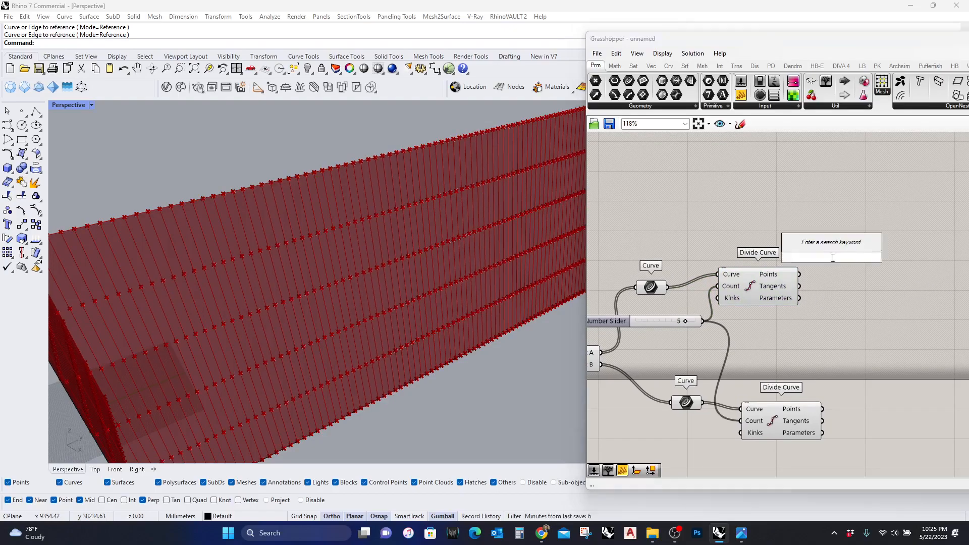
pyautogui.write('surface closest')
pyautogui.press('Return')
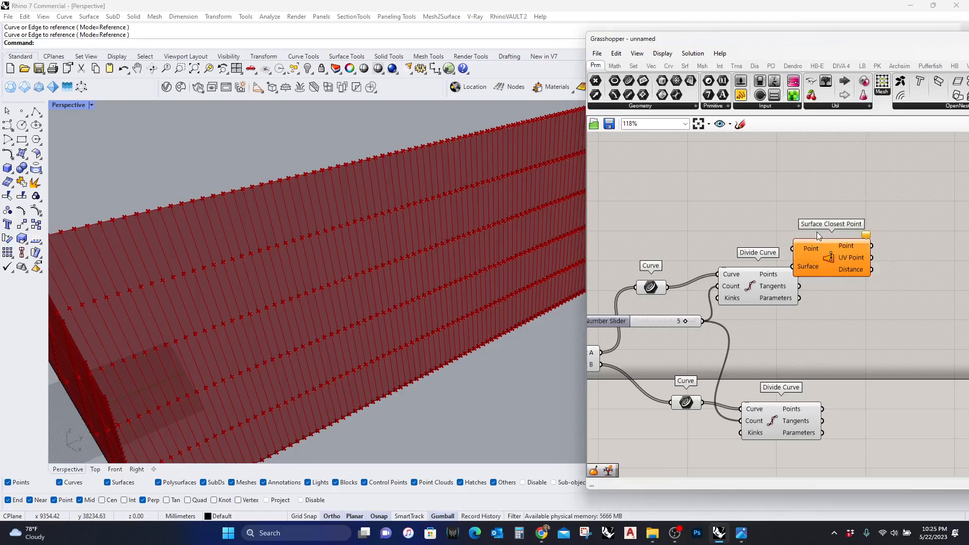
pyautogui.moveTo(829, 259); pyautogui.dragTo(852, 258)
# Add a second Deconstruct Brep component and connect Extrude's Extrusion output to its Brep input
pyautogui.moveTo(738, 296); pyautogui.dragTo(895, 268, button='right')
pyautogui.scroll(-2, 893, 261)
pyautogui.scroll(-3, 895, 267)
pyautogui.moveTo(756, 309); pyautogui.dragTo(781, 308, button='right')
pyautogui.scroll(2, 684, 356)
pyautogui.moveTo(683, 355); pyautogui.dragTo(780, 329, button='right')
pyautogui.click(638, 363)
pyautogui.doubleClick(702, 232)
pyautogui.write('dec')
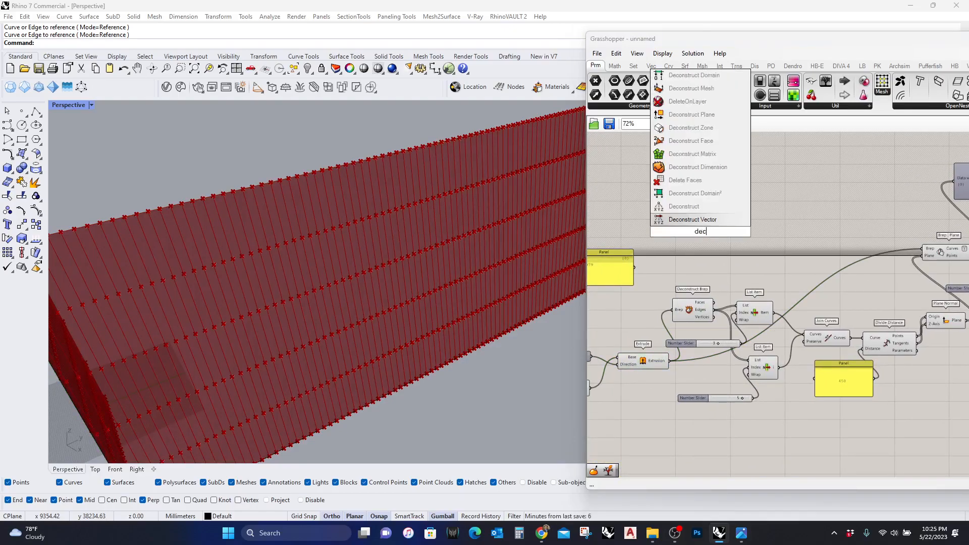
pyautogui.write('onstr')
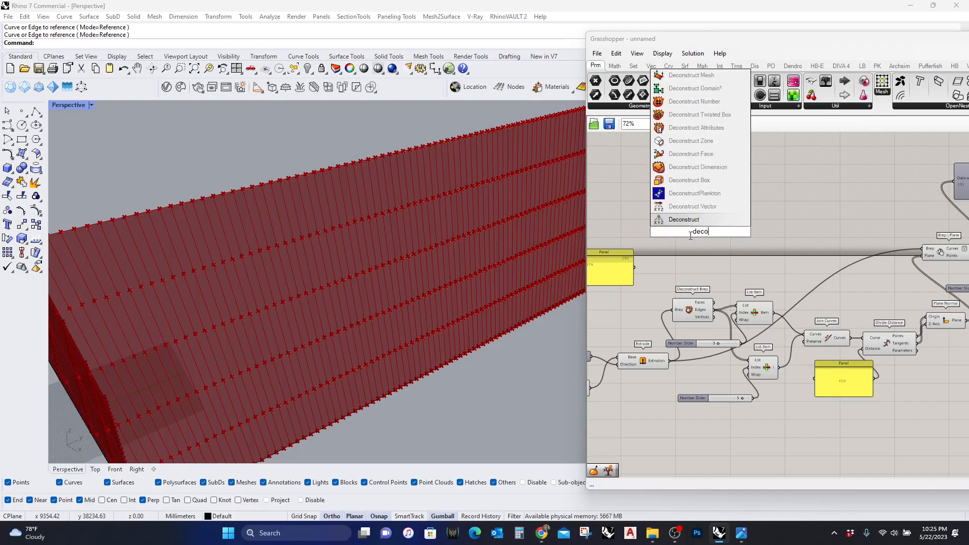
pyautogui.write('uct')
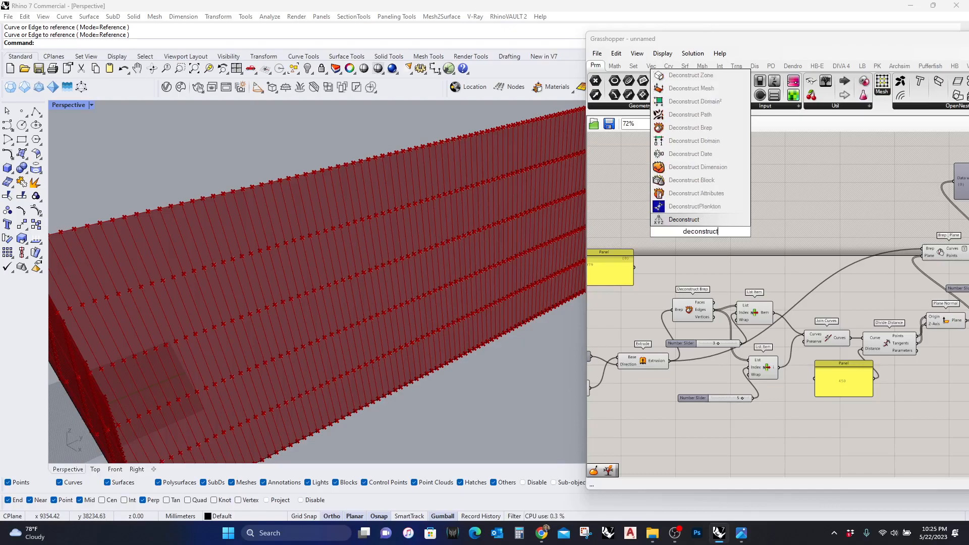
pyautogui.click(696, 129)
pyautogui.moveTo(698, 230); pyautogui.dragTo(667, 361)
# Move the new Deconstruct Brep component above the Divide Curve components, near Surface Closest Point
pyautogui.moveTo(816, 250); pyautogui.dragTo(672, 290, button='right')
pyautogui.scroll(-2, 672, 290)
pyautogui.moveTo(598, 281); pyautogui.dragTo(901, 200)
pyautogui.moveTo(921, 205); pyautogui.dragTo(799, 258, button='right')
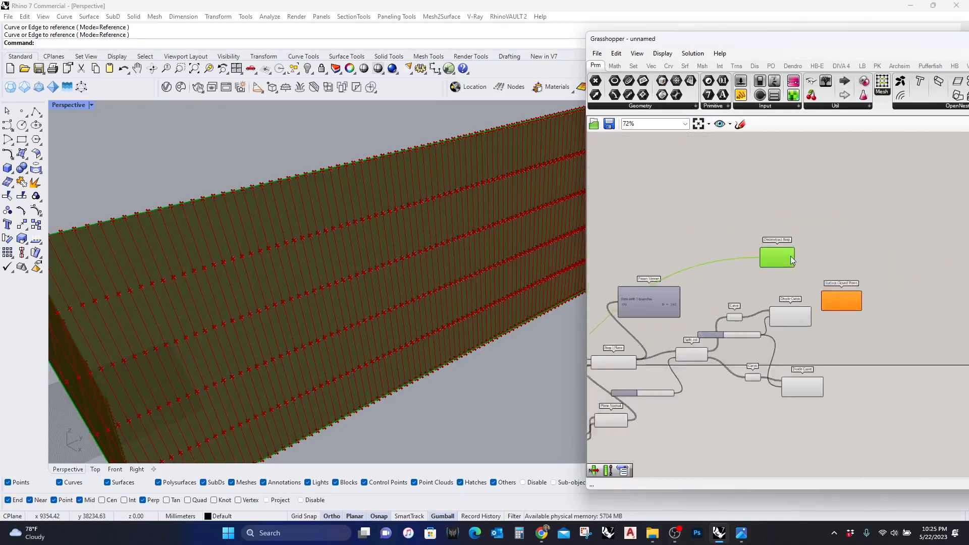
# Add a List Item component and connect the upper Deconstruct Brep's Faces output to its List input
pyautogui.scroll(4, 798, 259)
pyautogui.doubleClick(855, 261)
pyautogui.write('list item')
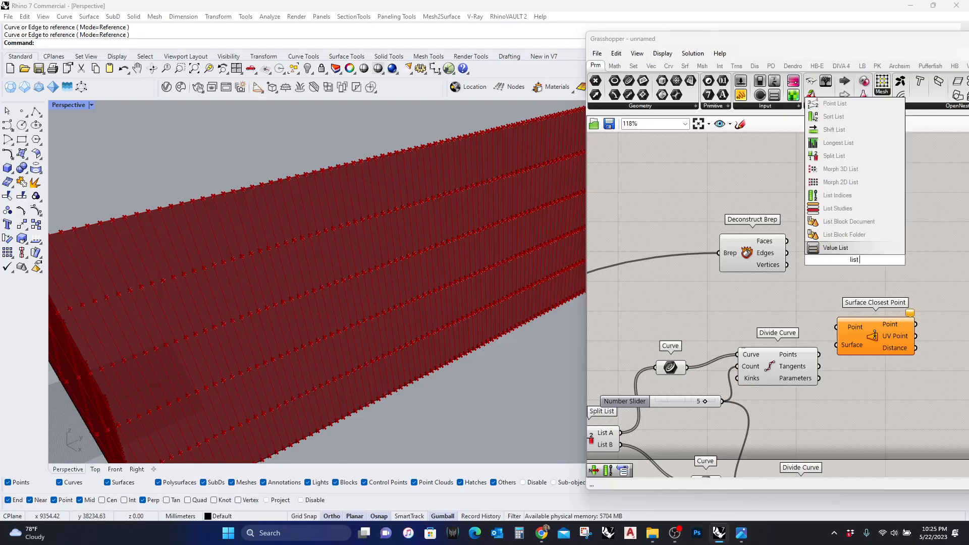
pyautogui.click(853, 251)
pyautogui.moveTo(825, 248); pyautogui.dragTo(786, 241)
# Connect List Item's output to Surface Closest Point's Surface input and the List A Divide Curve's Points to its Point input
pyautogui.scroll(-3, 305, 273)
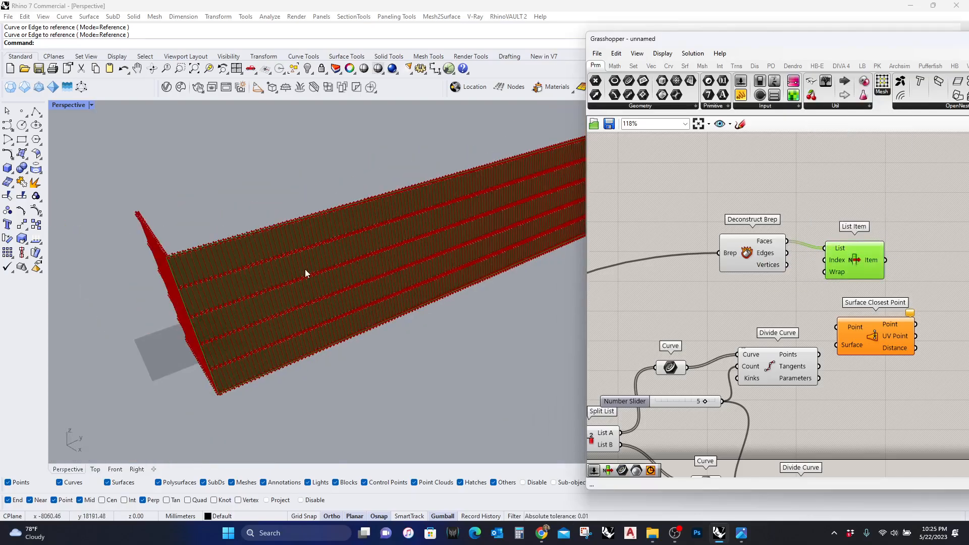
pyautogui.moveTo(305, 273); pyautogui.dragTo(324, 263, button='right')
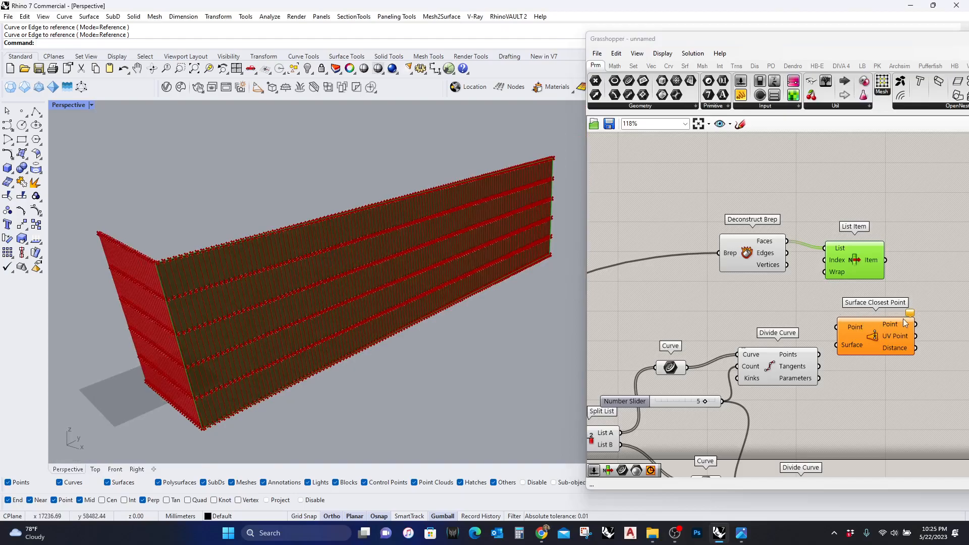
pyautogui.moveTo(886, 260); pyautogui.dragTo(822, 353)
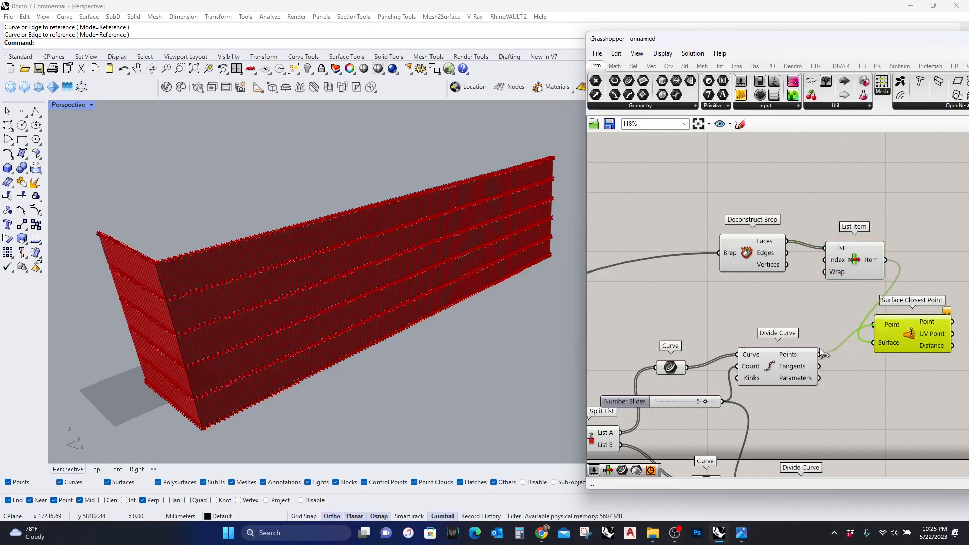
# Add an Evaluate Surface component, feeding List Item's output into Surface and Surface Closest Point's UV Point into Point
pyautogui.moveTo(894, 362); pyautogui.dragTo(789, 369, button='right')
pyautogui.doubleClick(864, 325)
pyautogui.write('evaluate')
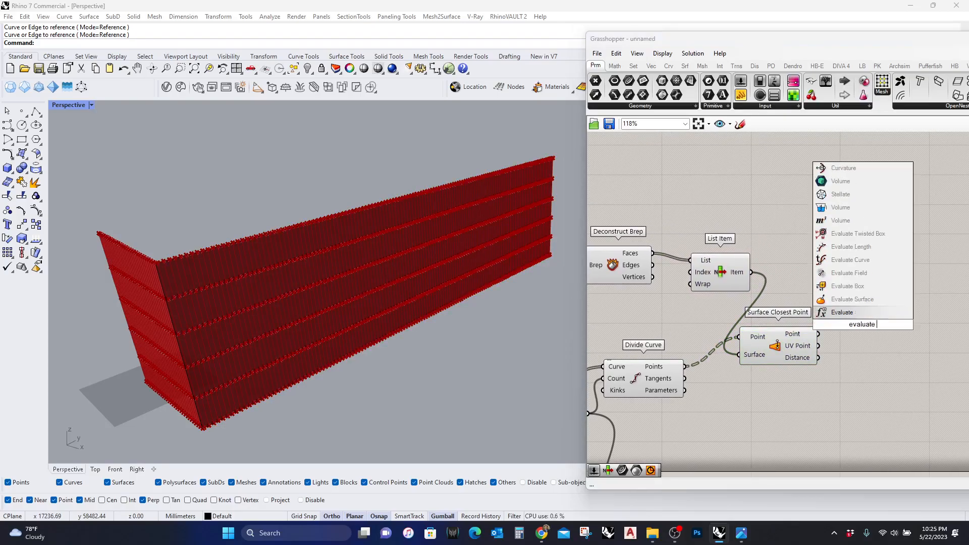
pyautogui.click(855, 299)
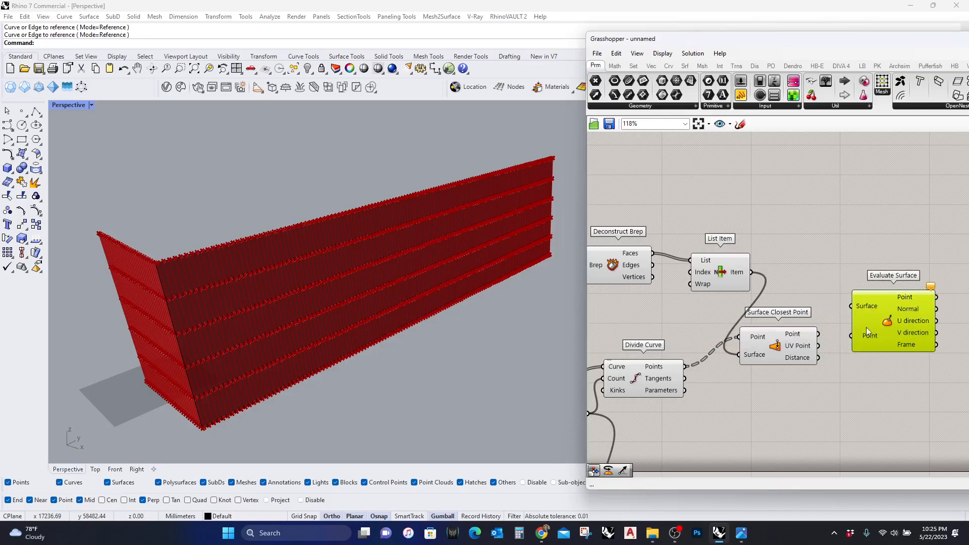
pyautogui.moveTo(841, 343); pyautogui.dragTo(819, 346)
pyautogui.moveTo(852, 309); pyautogui.dragTo(745, 273)
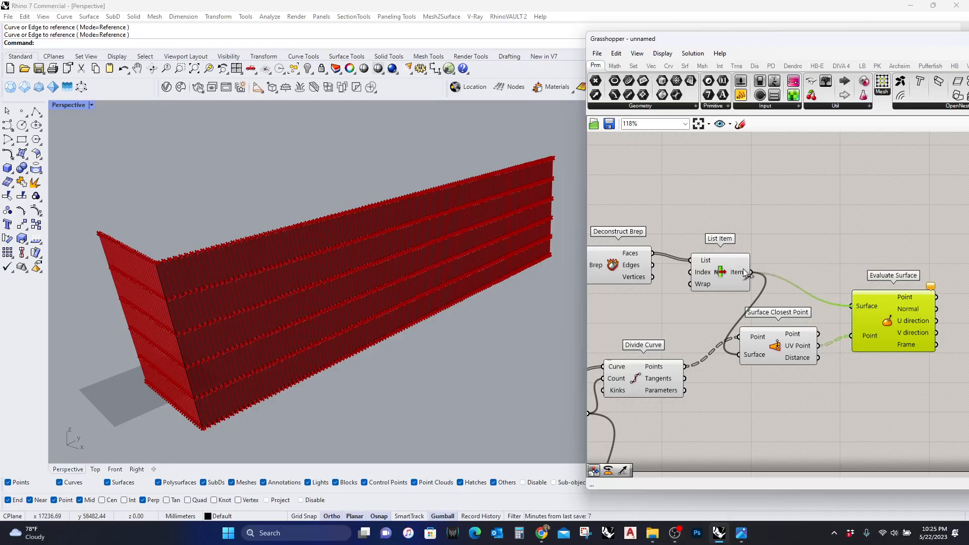
# Add a Line SDL component, connecting Evaluate Surface's Point output to Start and its Frame output to Direction
pyautogui.moveTo(907, 322); pyautogui.dragTo(801, 323, button='right')
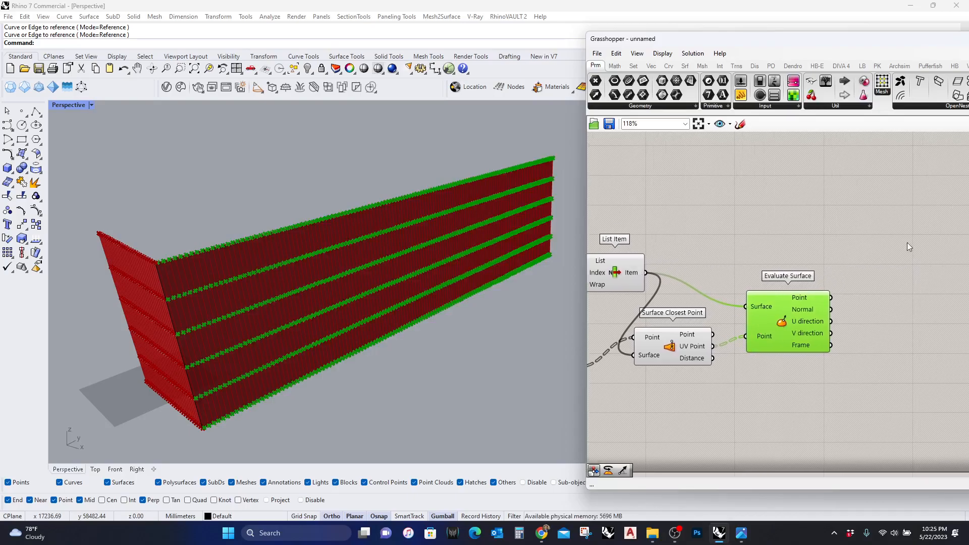
pyautogui.doubleClick(883, 277)
pyautogui.write('line sdl')
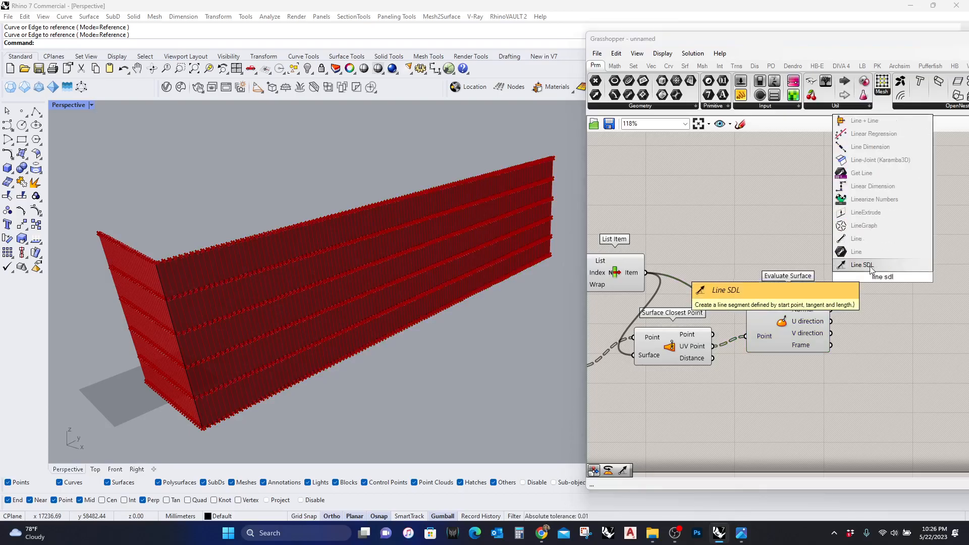
pyautogui.click(862, 238)
pyautogui.scroll(2, 890, 307)
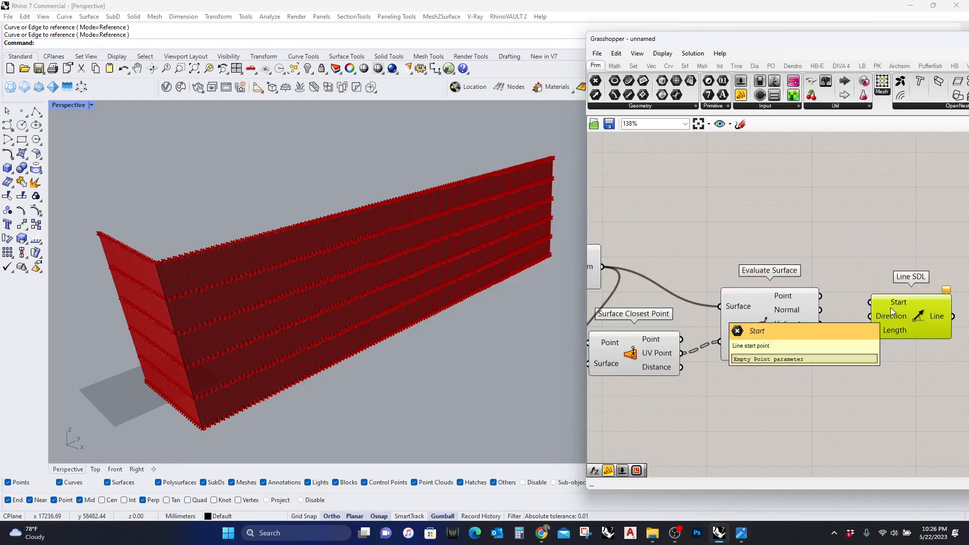
pyautogui.moveTo(869, 302); pyautogui.dragTo(820, 296)
pyautogui.moveTo(865, 325); pyautogui.dragTo(816, 356)
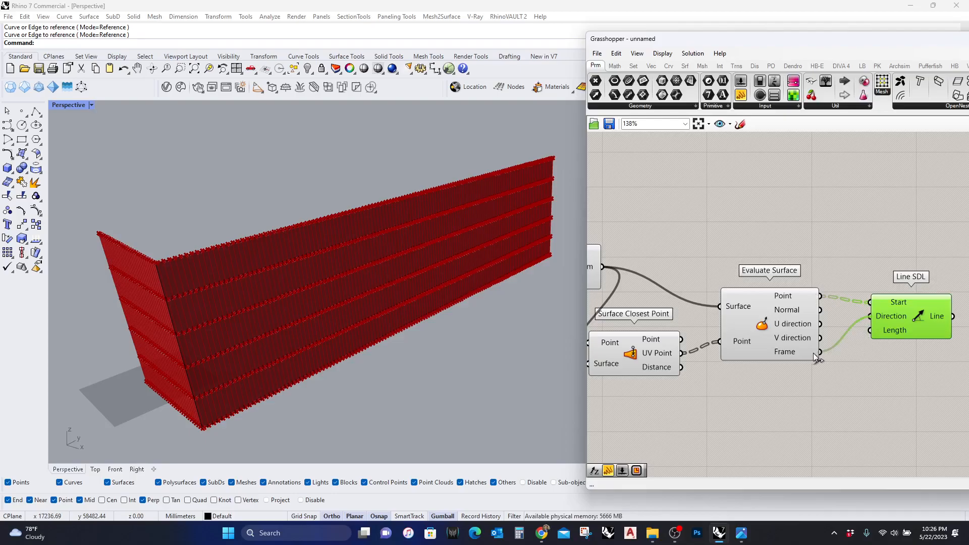
# Add an integer Number Slider ranging from 0 to 600 and connect it to Line SDL's Length input
pyautogui.doubleClick(762, 397)
pyautogui.write('slider')
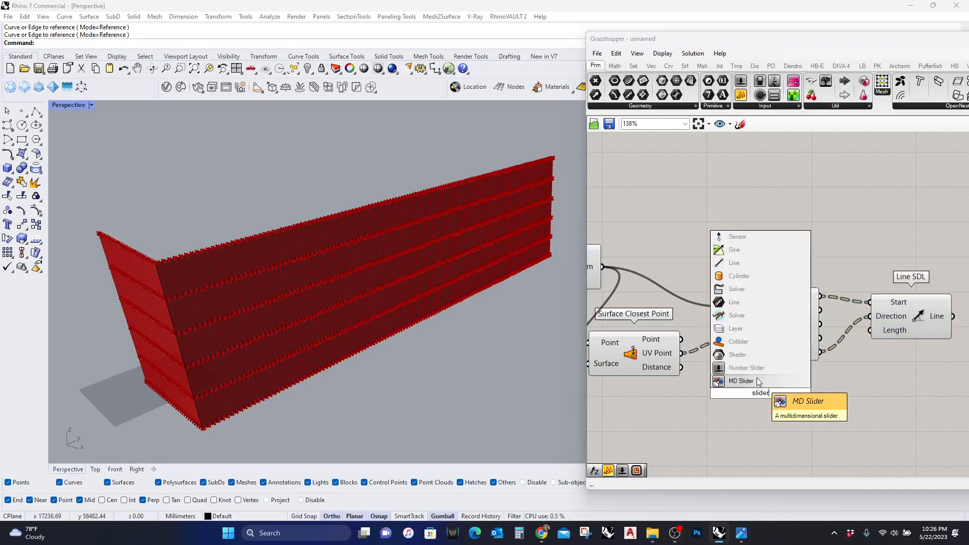
pyautogui.click(755, 369)
pyautogui.doubleClick(736, 392)
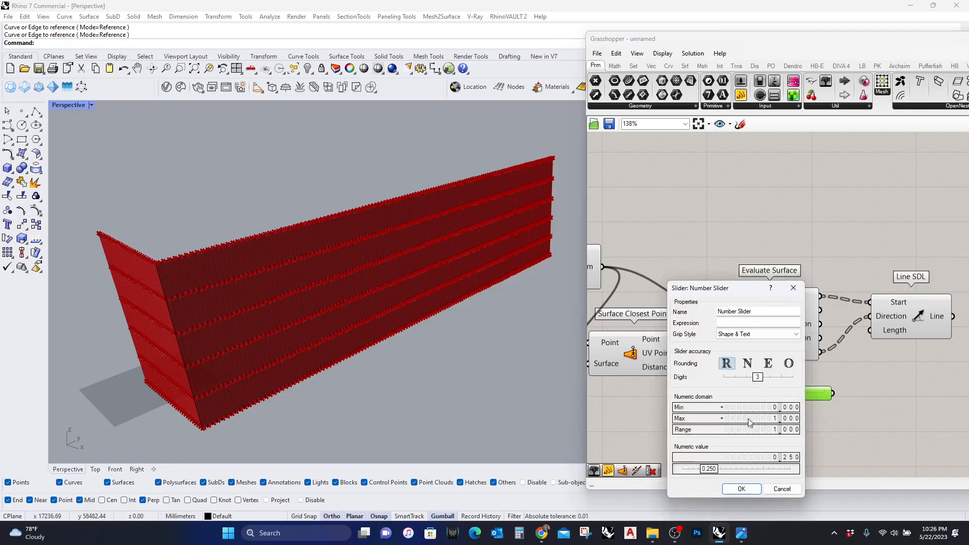
pyautogui.doubleClick(749, 418)
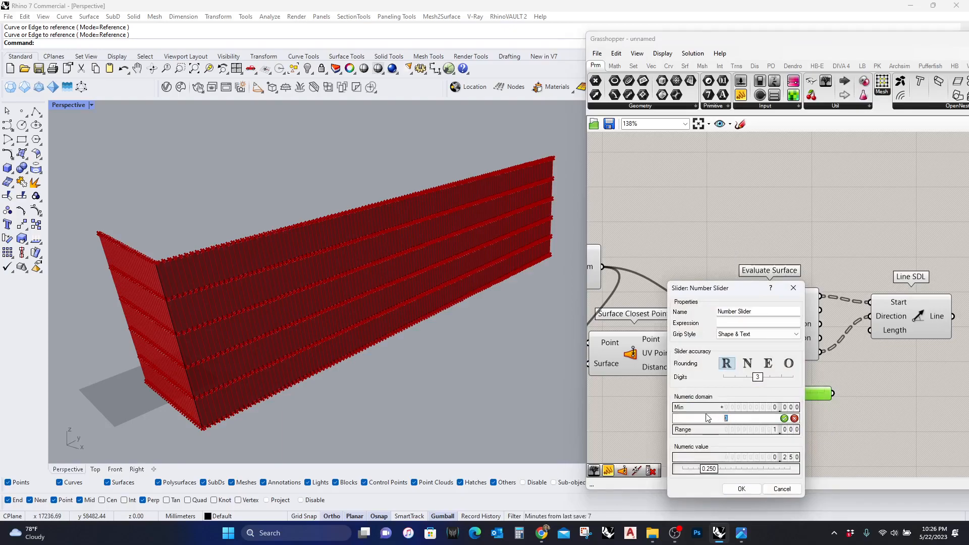
pyautogui.click(783, 418)
pyautogui.click(741, 488)
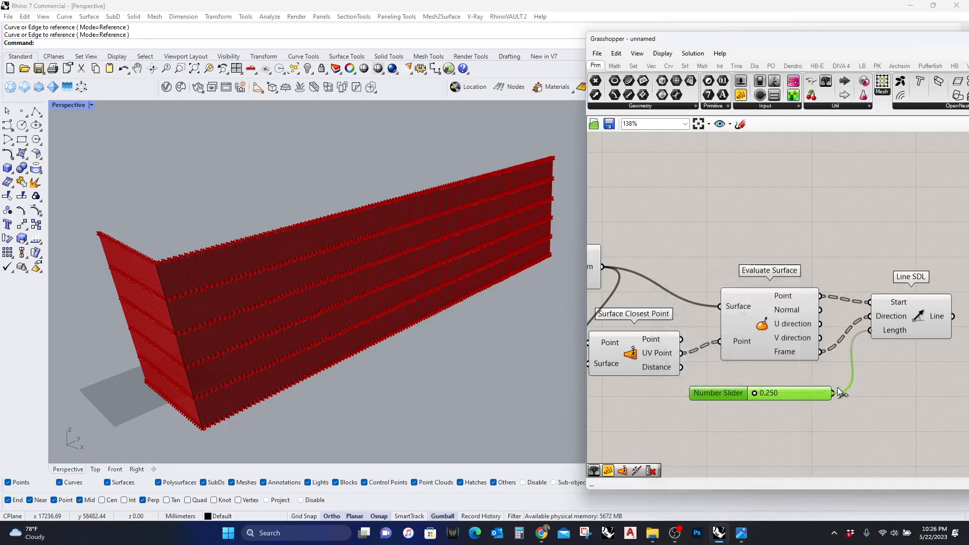
pyautogui.doubleClick(717, 394)
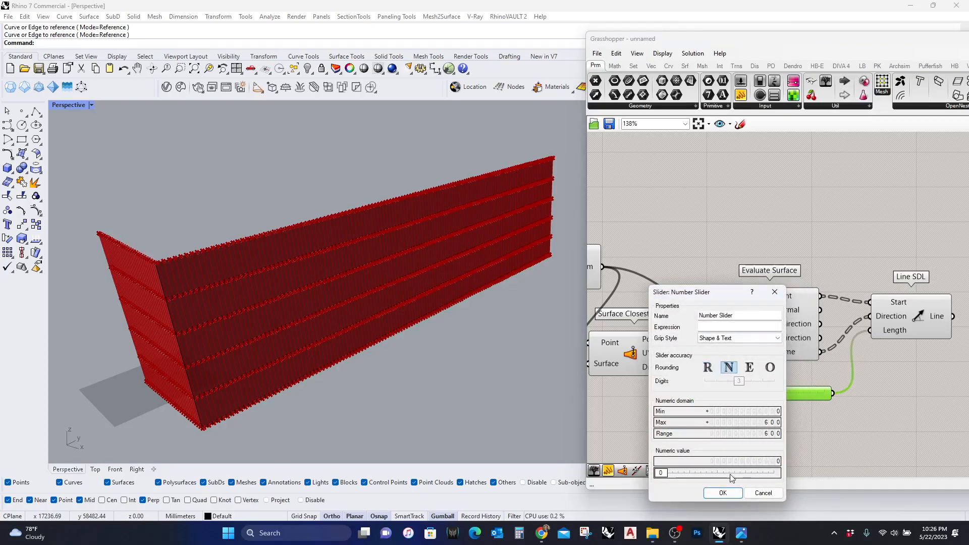
pyautogui.click(723, 492)
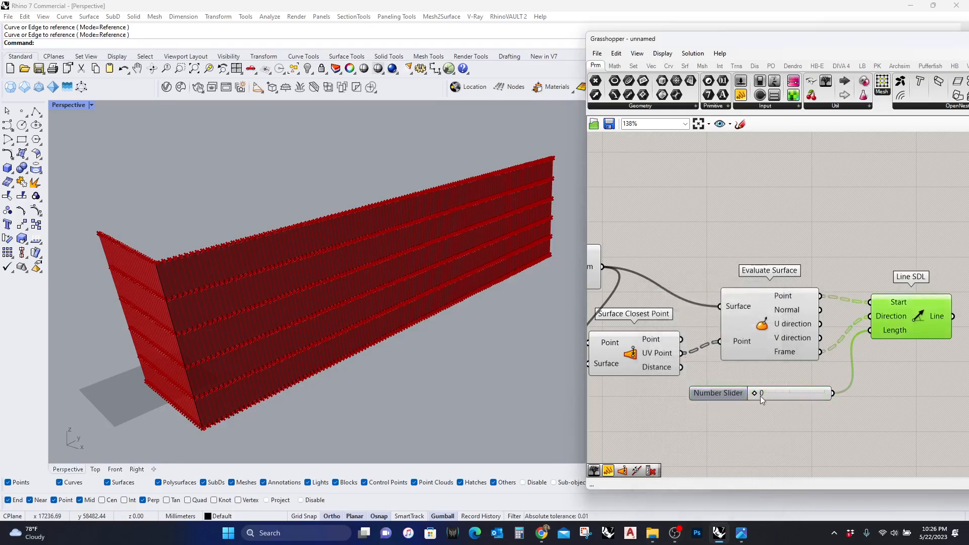
# Set the Line SDL length slider to 342 and check the lines along the wall
pyautogui.moveTo(765, 395); pyautogui.dragTo(793, 394)
pyautogui.scroll(5, 302, 294)
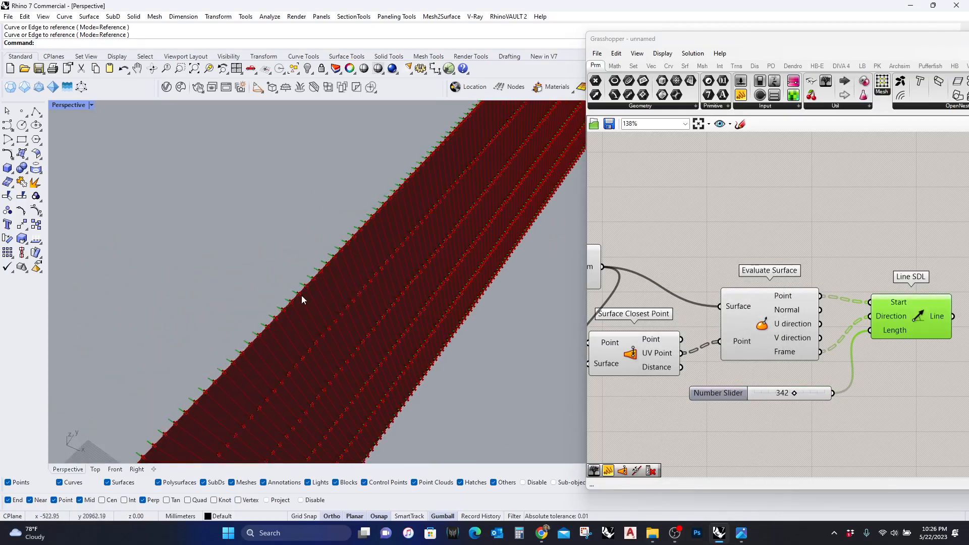
pyautogui.moveTo(331, 293); pyautogui.dragTo(426, 238, button='right')
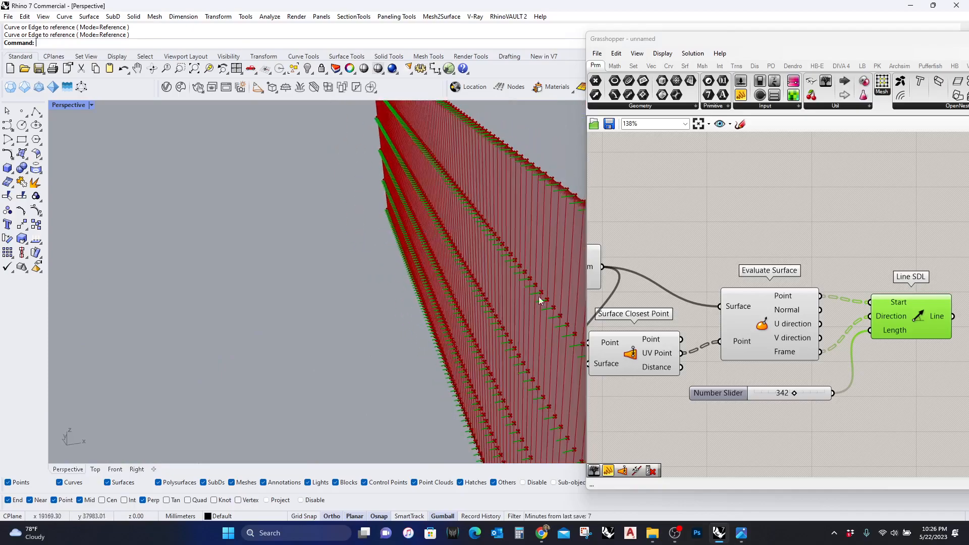
# Reverse the lines by giving Line SDL's Length input an expression that negates its value
pyautogui.rightClick(887, 331)
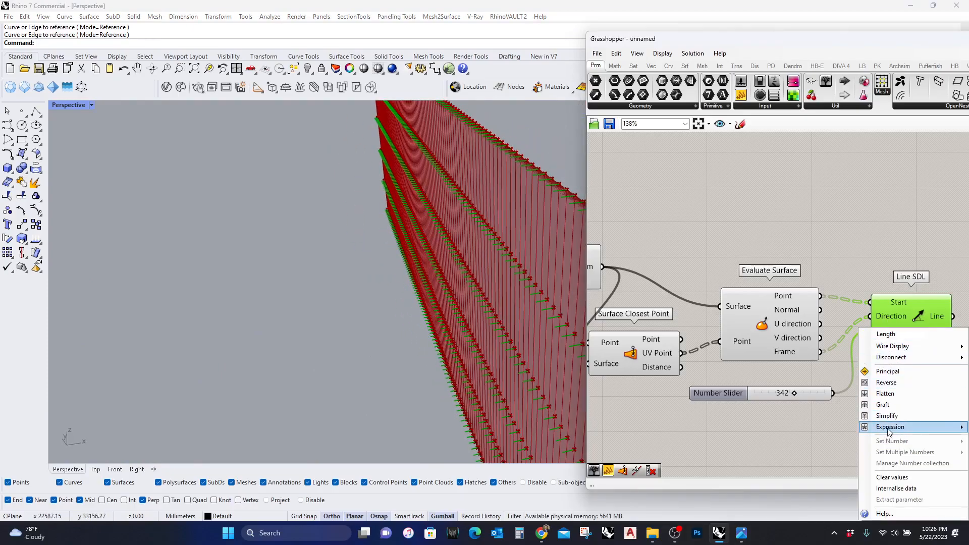
pyautogui.click(764, 250)
pyautogui.scroll(-2, 764, 250)
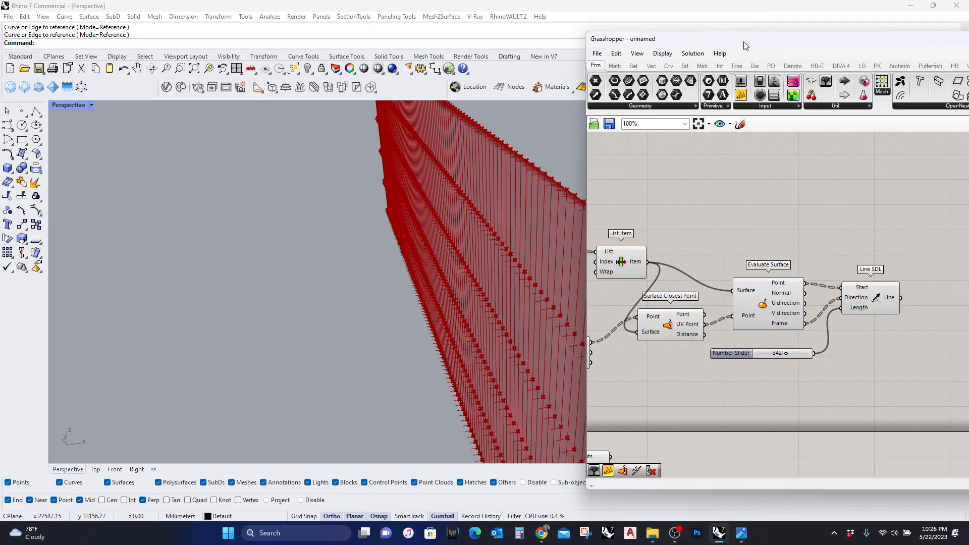
pyautogui.moveTo(745, 34); pyautogui.dragTo(561, 4)
pyautogui.rightClick(676, 279)
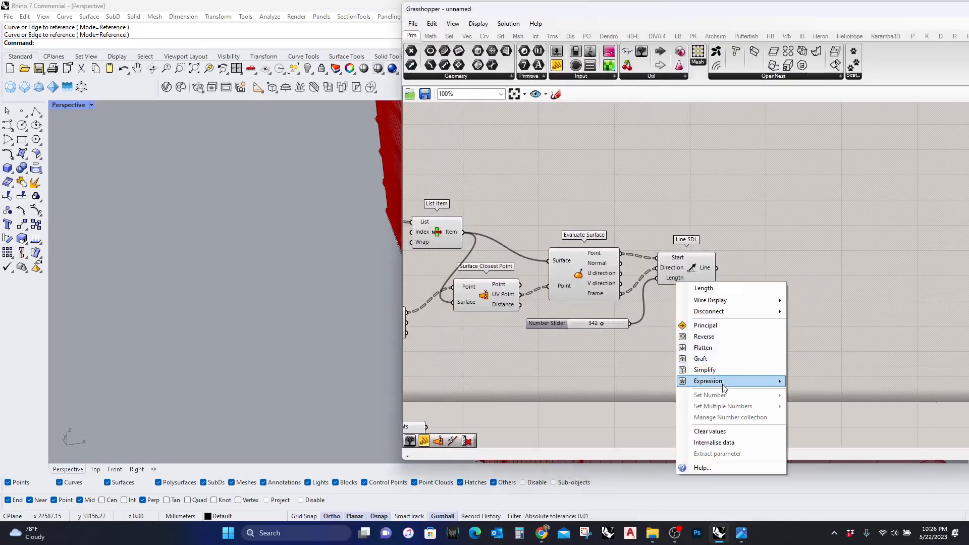
pyautogui.moveTo(722, 383)
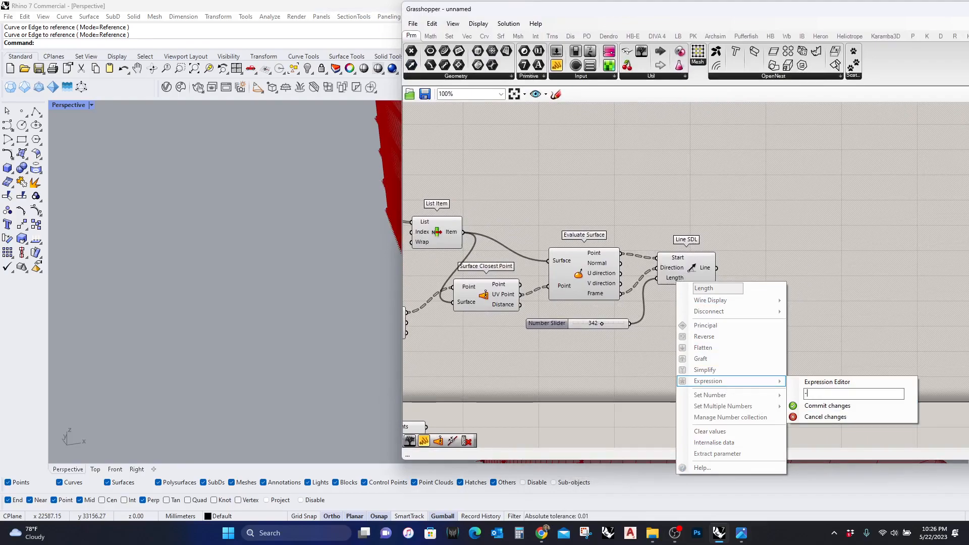
pyautogui.click(827, 405)
# Resize the Grasshopper window to fill the space beside the Perspective viewport and inspect the lines near the wall corner
pyautogui.moveTo(727, 11); pyautogui.dragTo(947, 37)
pyautogui.moveTo(780, 263); pyautogui.dragTo(780, 520)
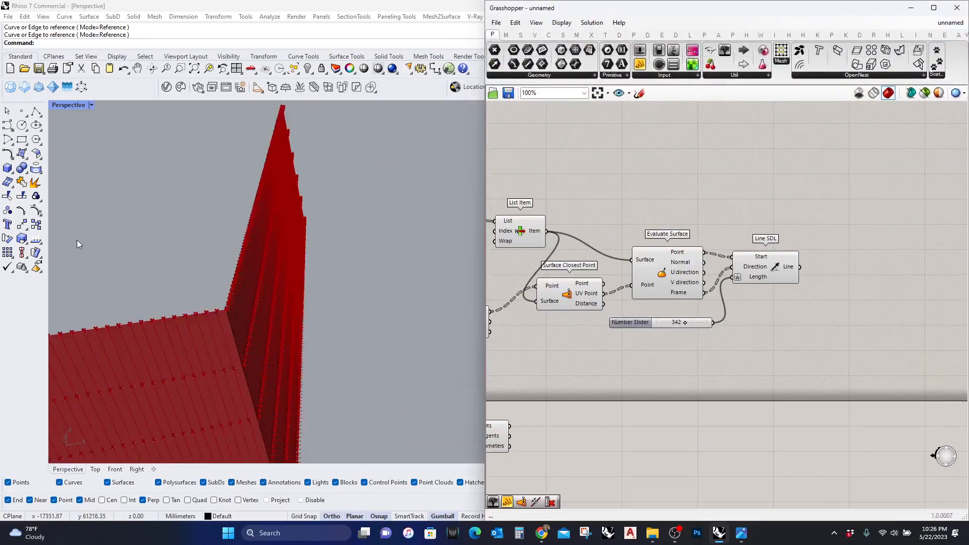
pyautogui.moveTo(77, 244); pyautogui.dragTo(182, 262, button='right')
pyautogui.scroll(6, 202, 227)
pyautogui.moveTo(208, 223); pyautogui.dragTo(217, 229, button='right')
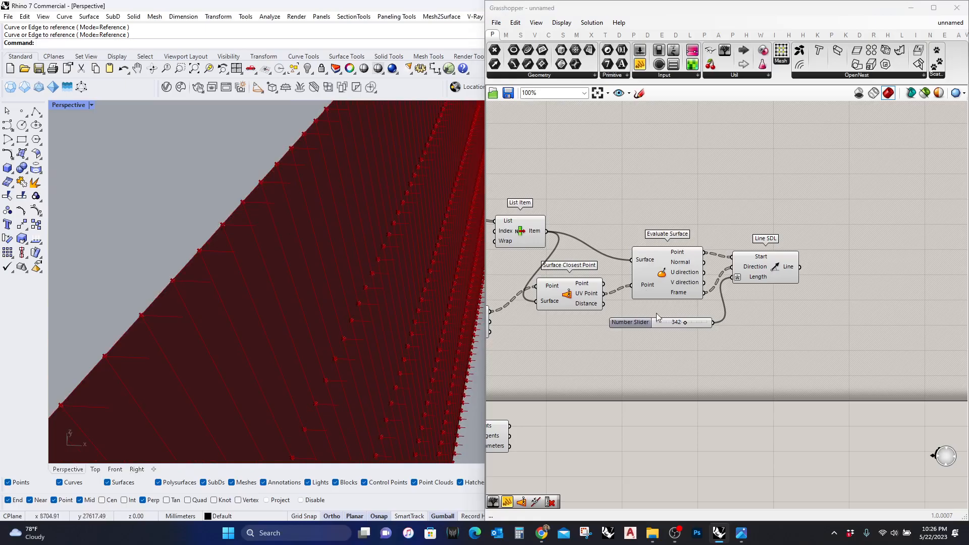
pyautogui.scroll(5, 310, 283)
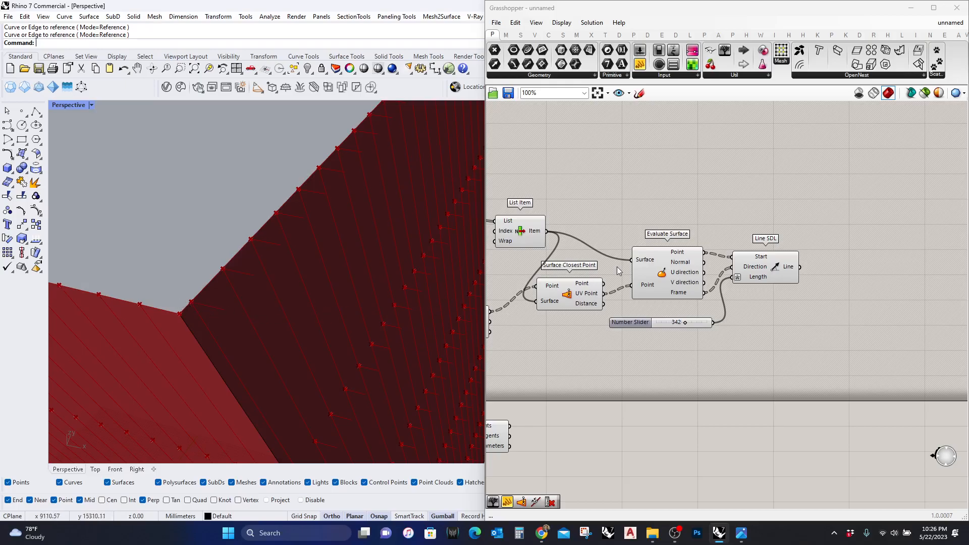
# Try Evaluate Surface's U direction as Line SDL's Direction input and restore the Frame connection
pyautogui.moveTo(652, 251); pyautogui.dragTo(677, 258, button='right')
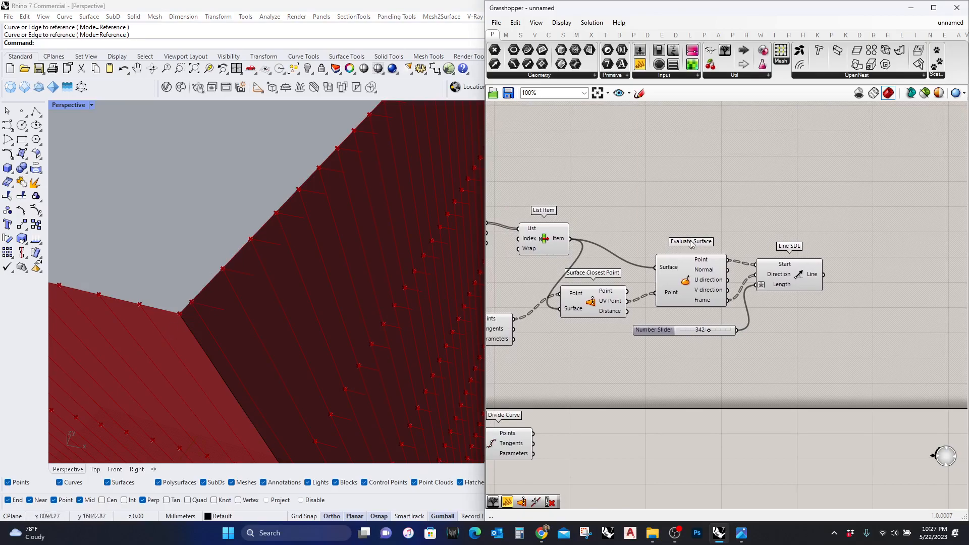
pyautogui.moveTo(755, 274); pyautogui.dragTo(723, 286)
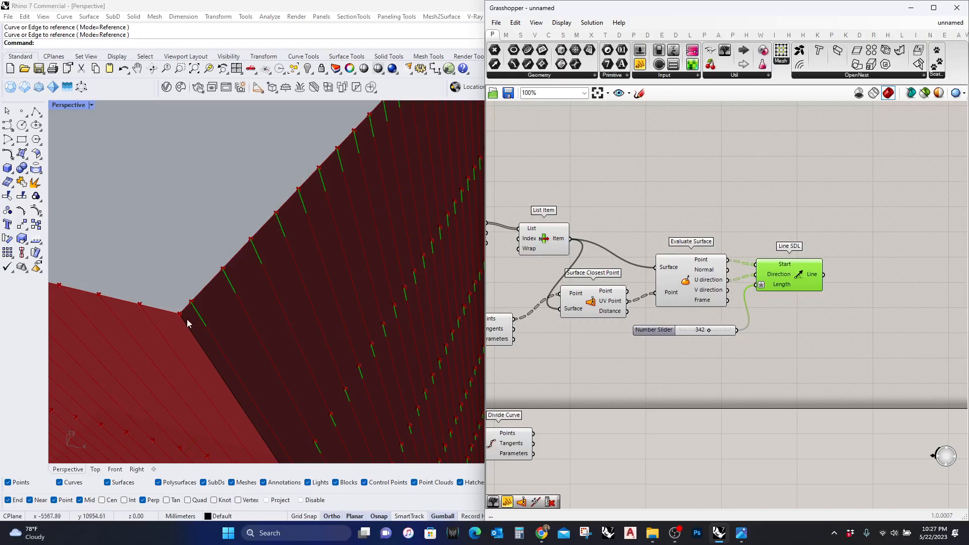
pyautogui.moveTo(756, 274); pyautogui.dragTo(727, 300)
pyautogui.scroll(-1, 262, 262)
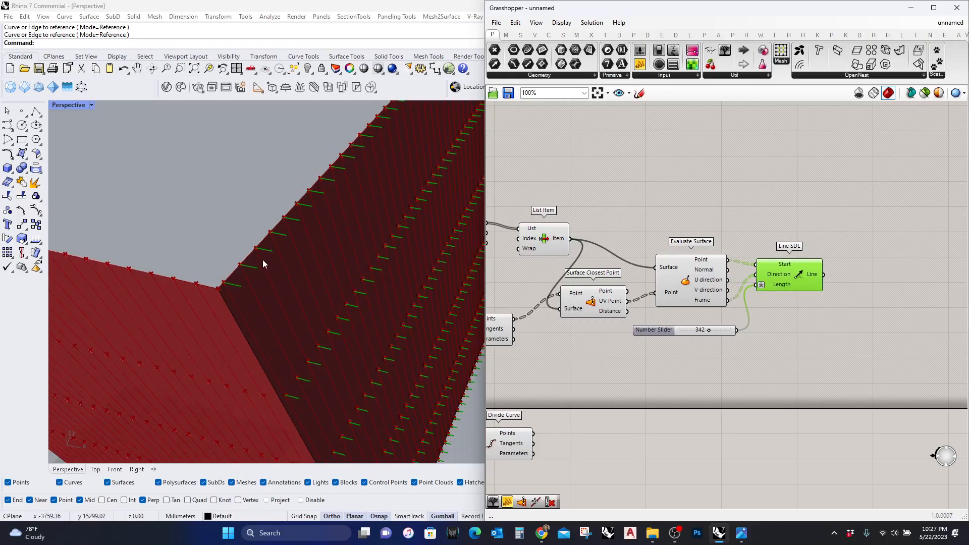
pyautogui.scroll(-1, 278, 275)
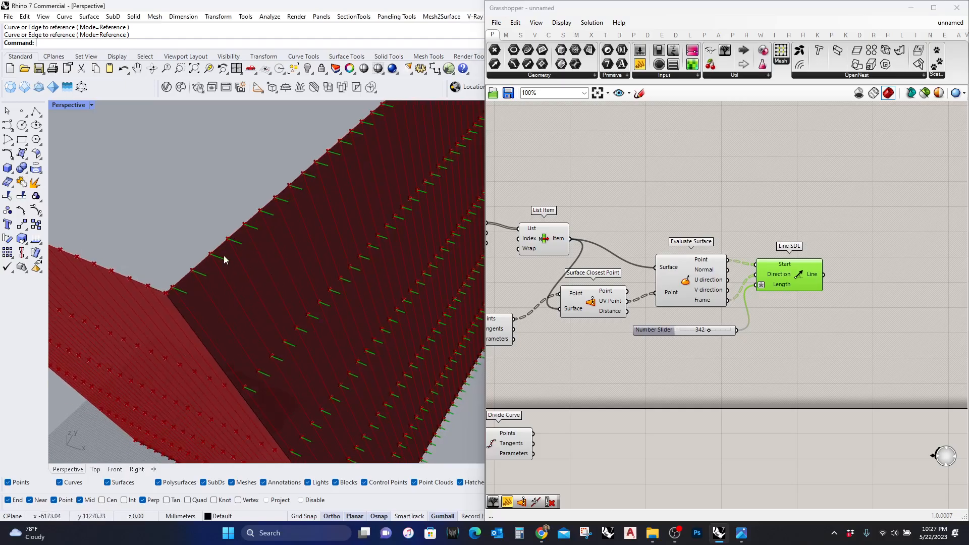
pyautogui.moveTo(224, 260); pyautogui.dragTo(232, 247, button='right')
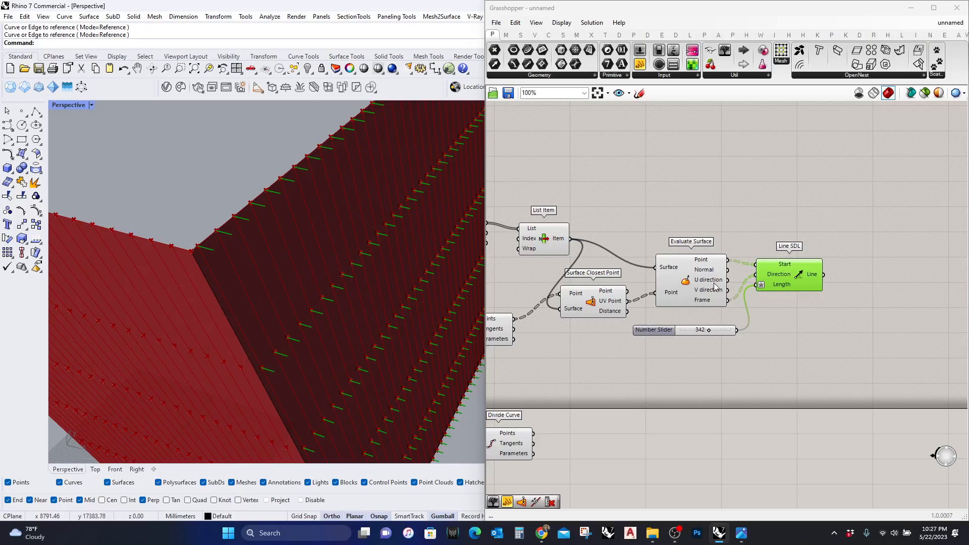
pyautogui.doubleClick(809, 214)
pyautogui.write('recta')
pyautogui.press('Escape')
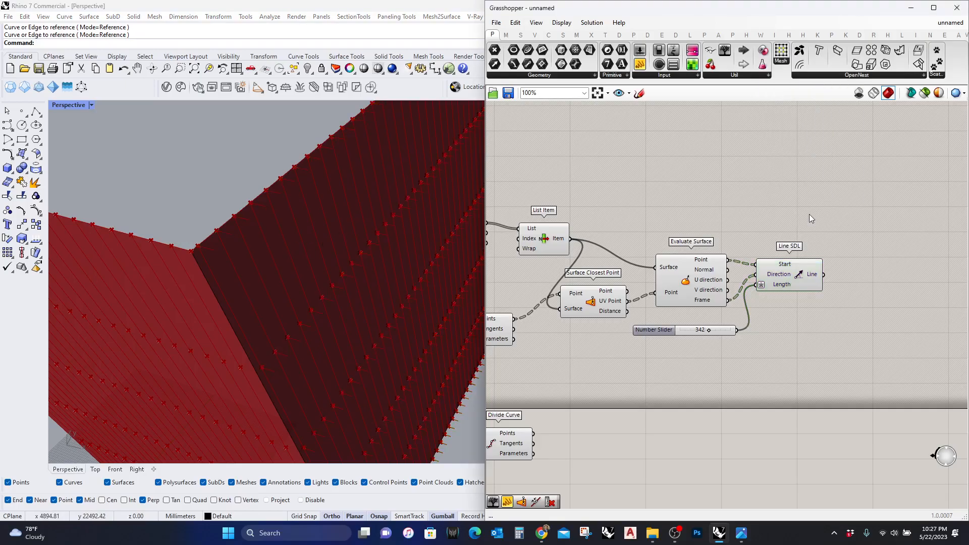
# Examine the highlighted Line SDL lines at the building corner and review the component chain back to Split List
pyautogui.scroll(-2, 810, 251)
pyautogui.click(796, 269)
pyautogui.scroll(-5, 352, 281)
pyautogui.moveTo(351, 281); pyautogui.dragTo(340, 347, button='right')
pyautogui.scroll(-2, 236, 214)
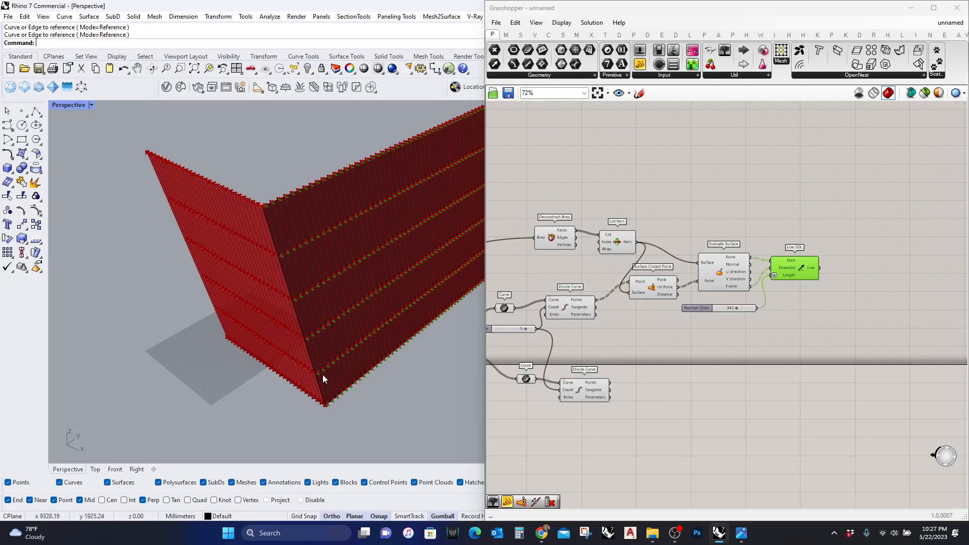
pyautogui.scroll(2, 329, 404)
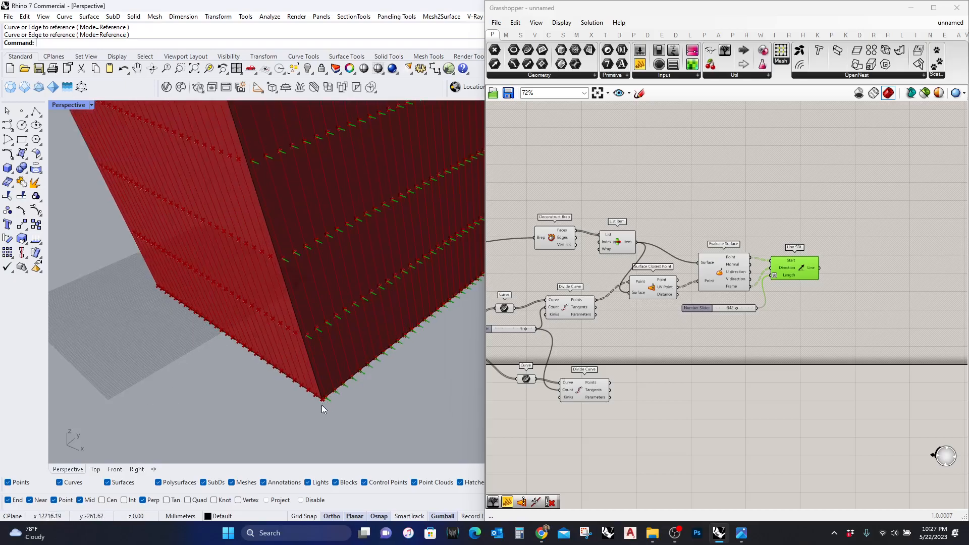
pyautogui.moveTo(662, 336); pyautogui.dragTo(742, 308, button='right')
pyautogui.moveTo(707, 349); pyautogui.dragTo(631, 359, button='right')
pyautogui.scroll(1, 771, 310)
pyautogui.moveTo(771, 310); pyautogui.dragTo(671, 343, button='right')
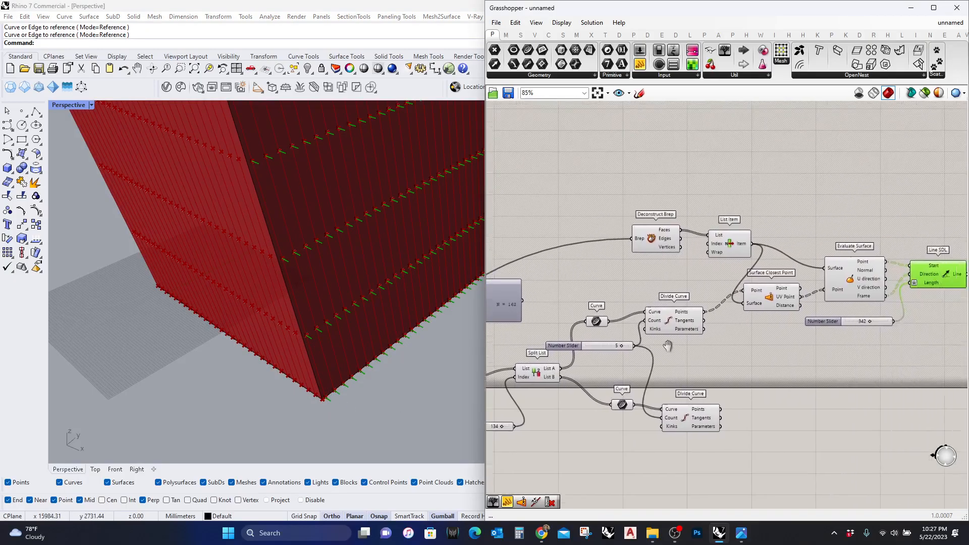
# Add a Cull Index component and feed its List input from the upper Divide Curve's Points output
pyautogui.scroll(2, 672, 343)
pyautogui.click(673, 322)
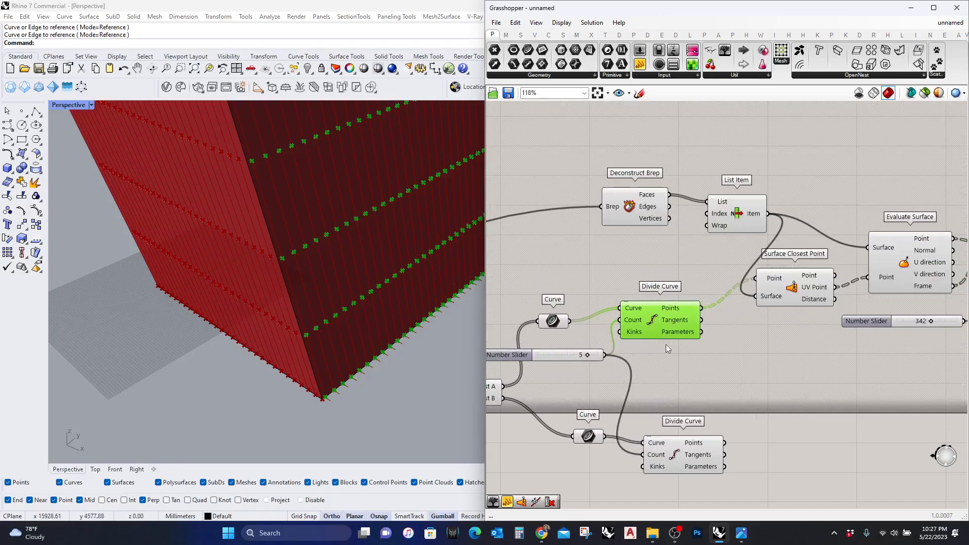
pyautogui.moveTo(794, 279); pyautogui.dragTo(801, 275)
pyautogui.doubleClick(745, 339)
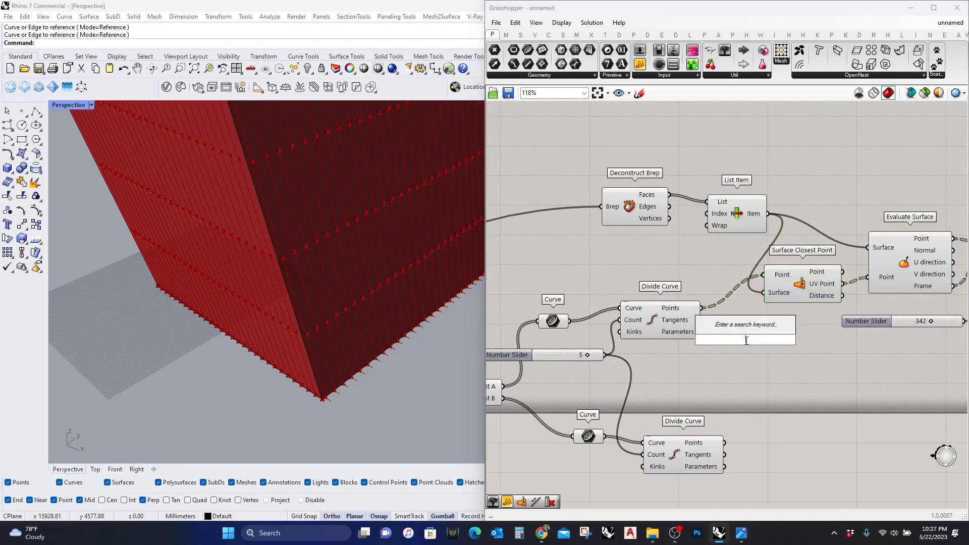
pyautogui.write('cull inde')
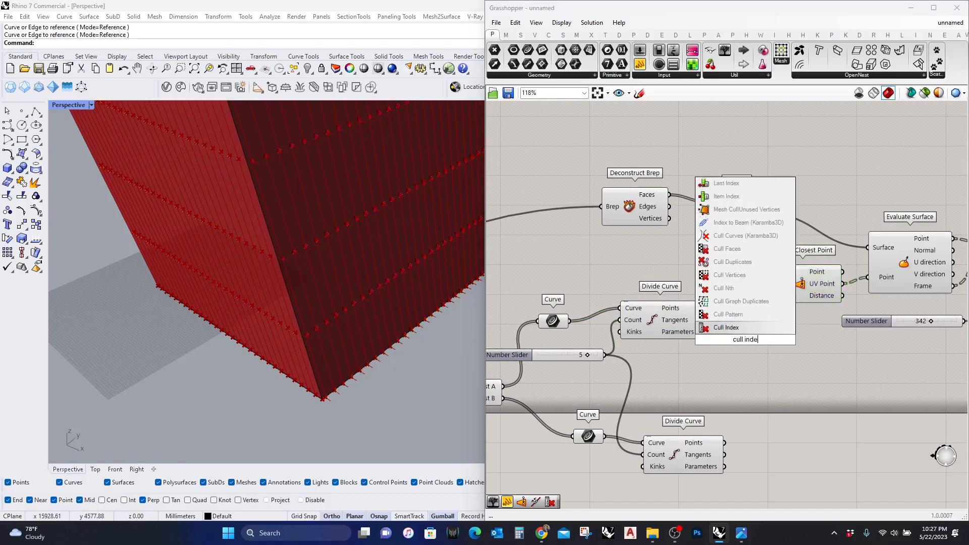
pyautogui.press('Return')
pyautogui.moveTo(702, 308); pyautogui.dragTo(743, 342)
# Add a panel containing 0 and connect it to Cull Index's Indices input, making room between the components
pyautogui.moveTo(640, 63); pyautogui.dragTo(691, 364)
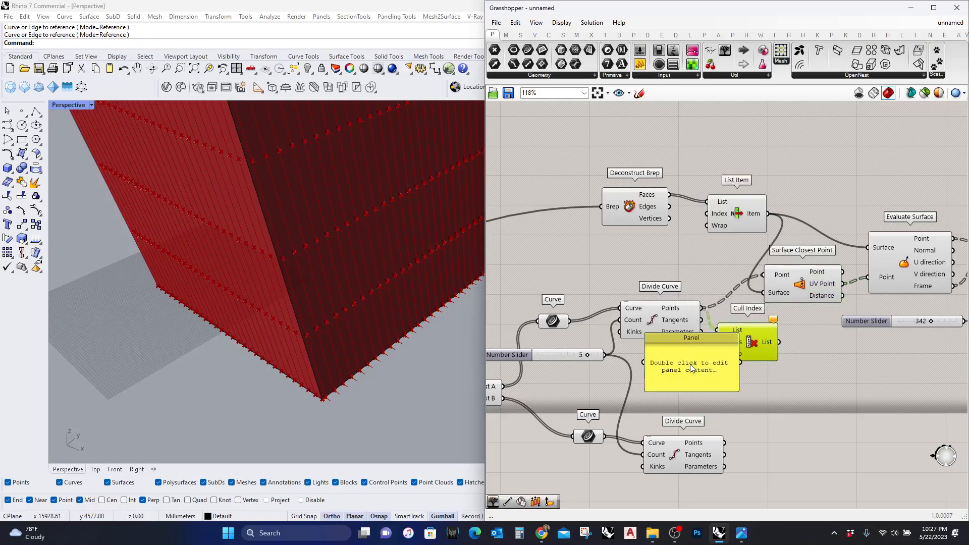
pyautogui.doubleClick(691, 364)
pyautogui.write('0')
pyautogui.click(758, 363)
pyautogui.moveTo(747, 337)
pyautogui.mouseDown()
pyautogui.moveTo(780, 342)
pyautogui.moveTo(760, 348)
pyautogui.mouseUp()
pyautogui.scroll(-5, 292, 347)
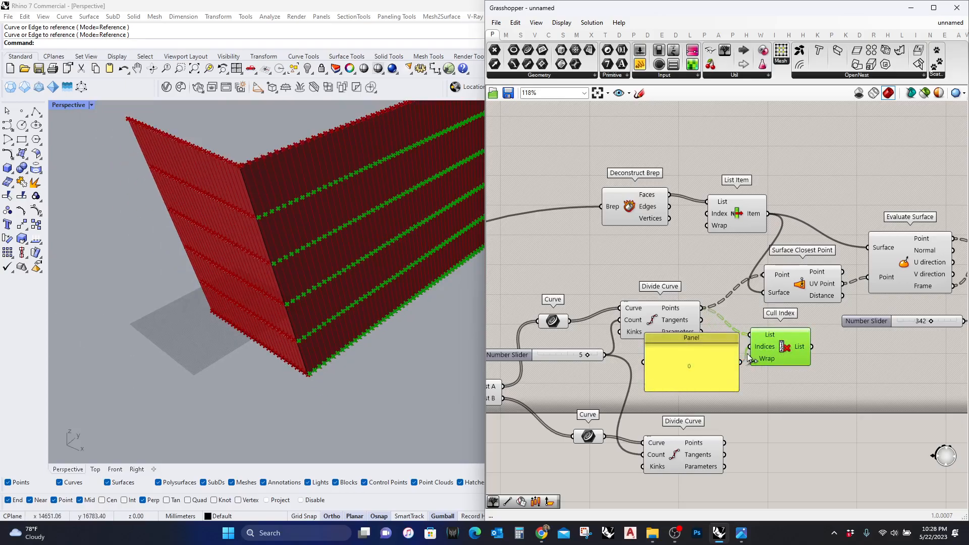
# Reverse Cull Index's List input, connect its output to Surface Closest Point's Point input, and inspect the Line SDL lines
pyautogui.rightClick(752, 335)
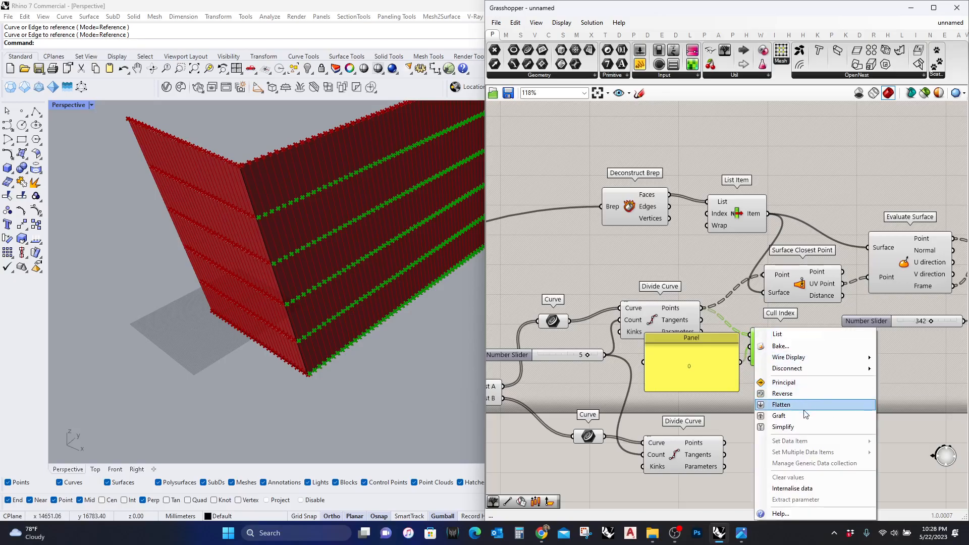
pyautogui.click(807, 394)
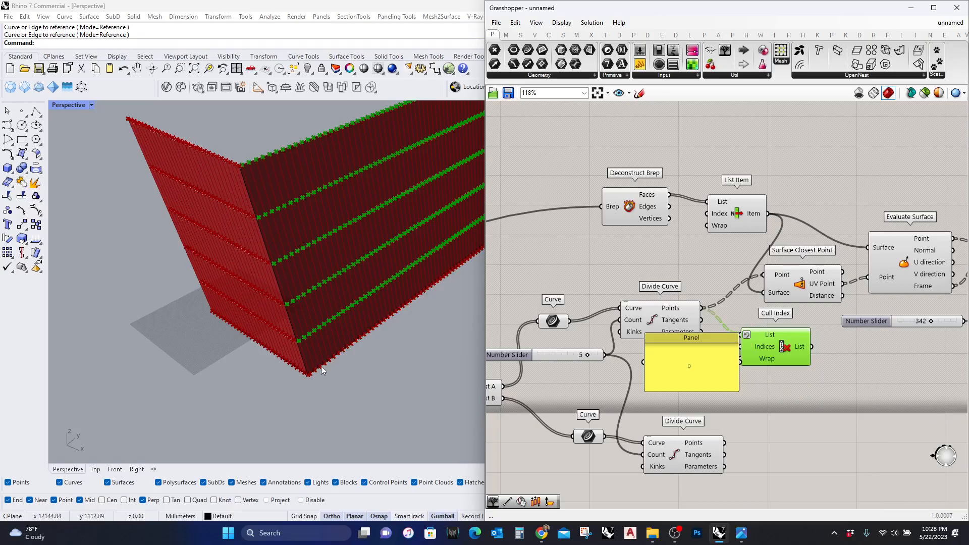
pyautogui.moveTo(779, 341); pyautogui.dragTo(814, 349)
pyautogui.scroll(-2, 887, 382)
pyautogui.moveTo(890, 383); pyautogui.dragTo(597, 405, button='right')
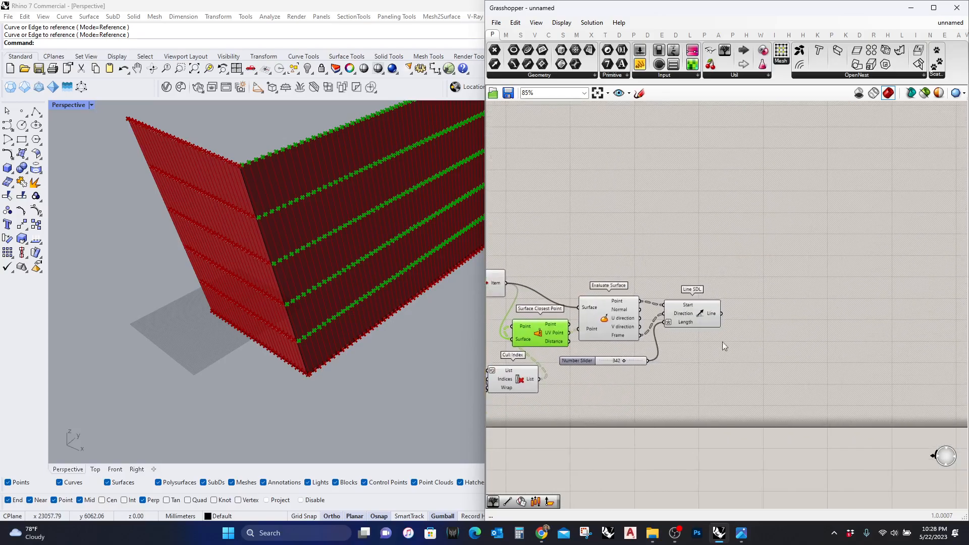
pyautogui.scroll(3, 710, 308)
pyautogui.click(696, 317)
pyautogui.moveTo(315, 219); pyautogui.dragTo(194, 203, button='right')
pyautogui.scroll(2, 193, 203)
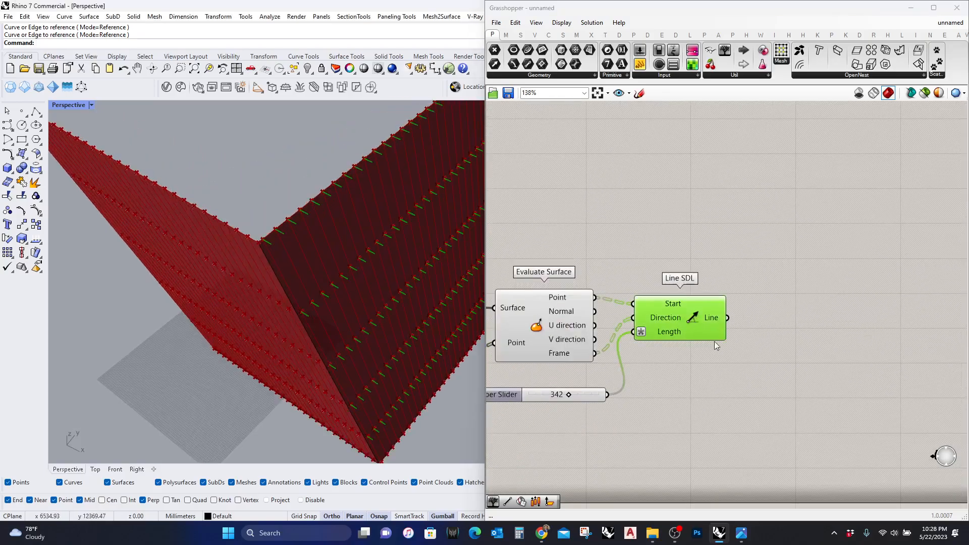
# Add a Rectangle component and connect Line SDL's Line output to its Plane input
pyautogui.doubleClick(791, 310)
pyautogui.write('rectangl')
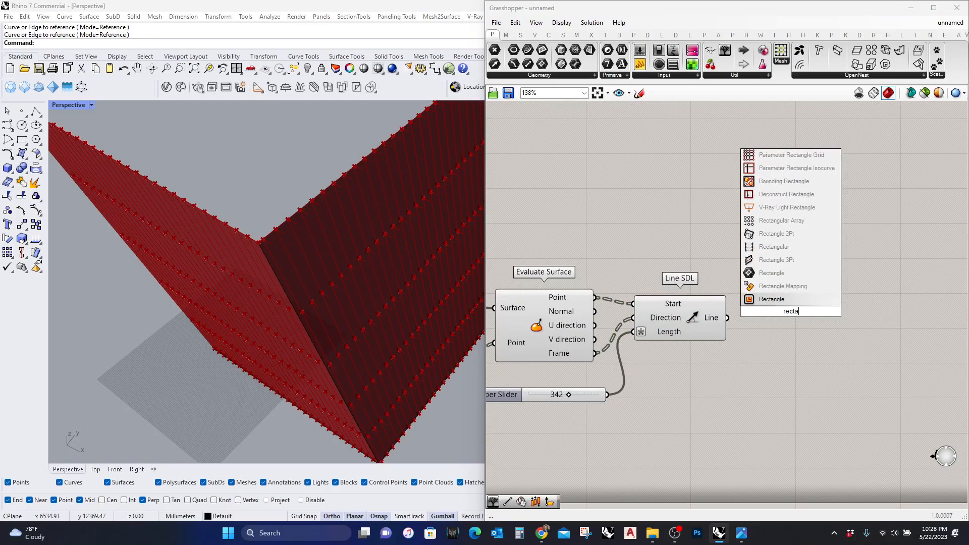
pyautogui.click(796, 299)
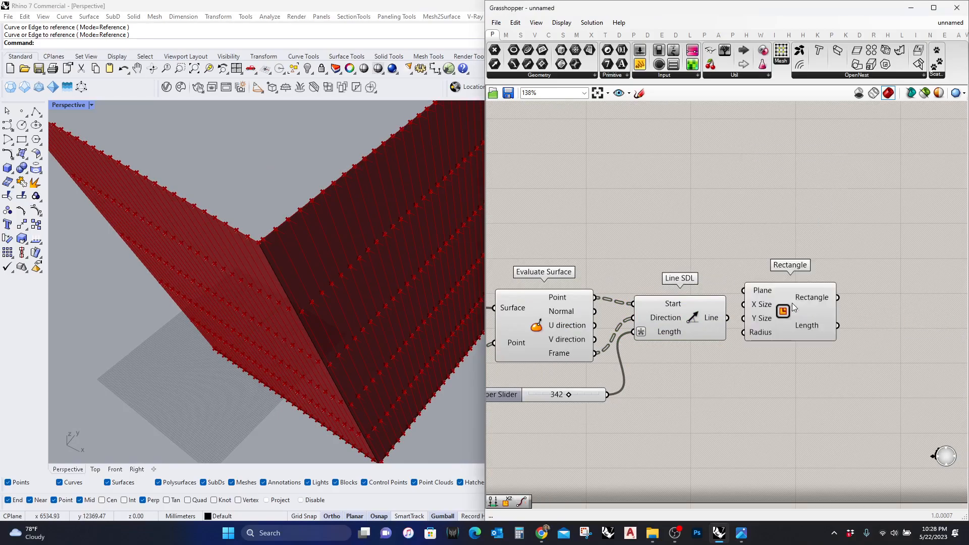
pyautogui.moveTo(797, 318); pyautogui.dragTo(836, 336)
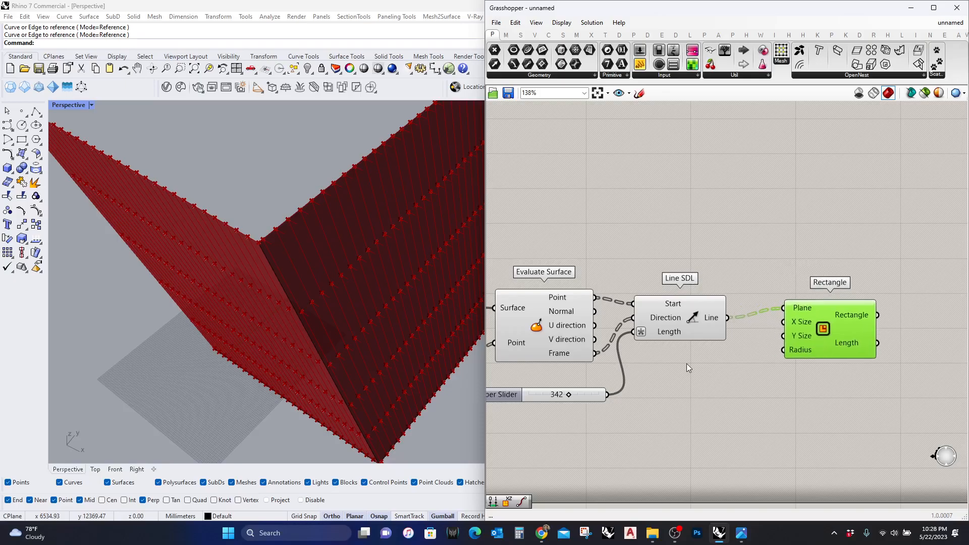
# Add a Construct Domain component below Line SDL
pyautogui.doubleClick(704, 387)
pyautogui.write('construct doam')
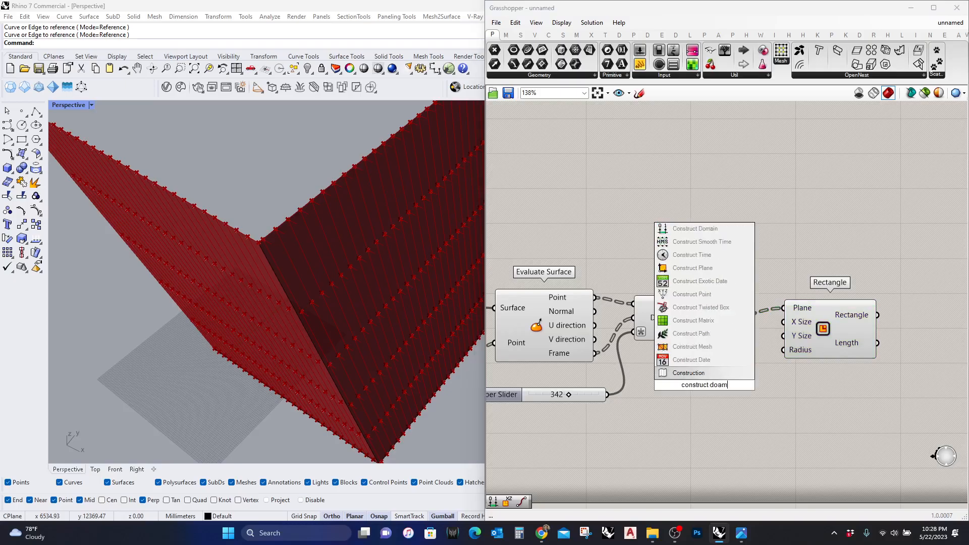
pyautogui.press('BackSpace')
pyautogui.press('BackSpace')
pyautogui.write('main')
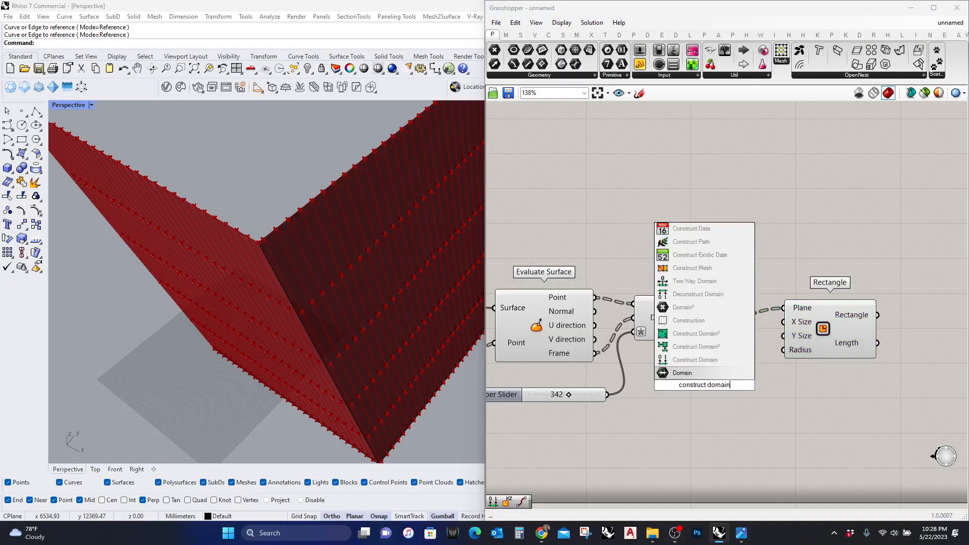
pyautogui.click(699, 361)
# Give Construct Domain's start a divided negative-x expression and its end an x expression, feeding both from a duplicate of the length slider
pyautogui.scroll(2, 674, 383)
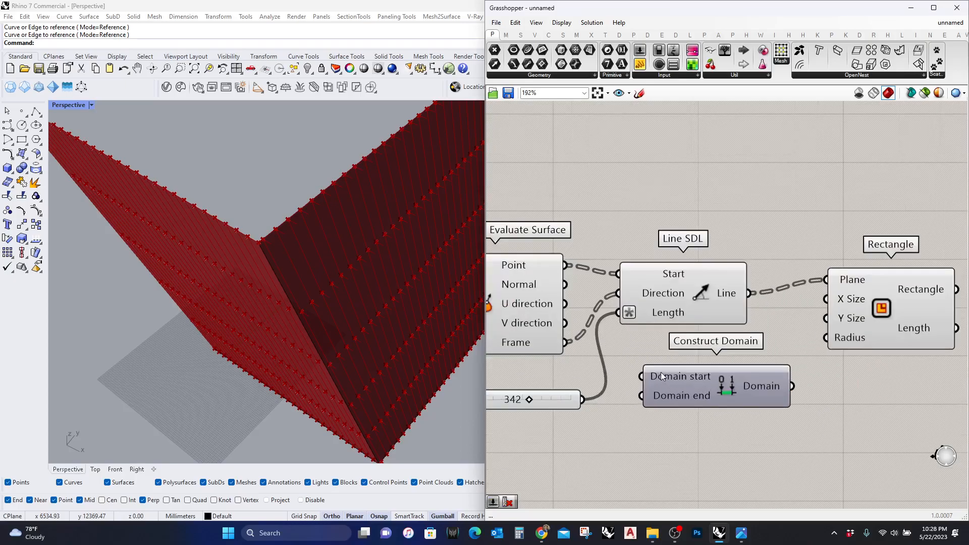
pyautogui.rightClick(661, 372)
pyautogui.moveTo(716, 426)
pyautogui.click(809, 439)
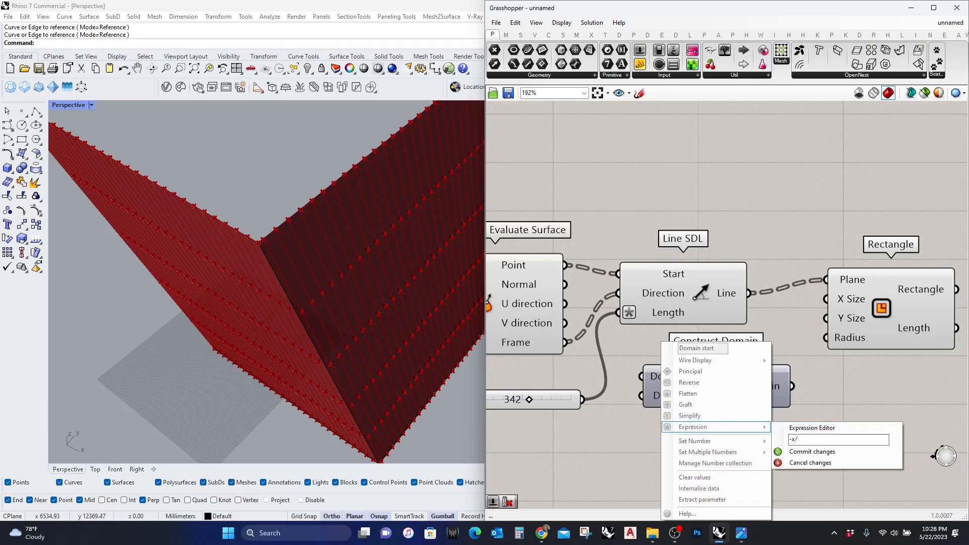
pyautogui.click(813, 451)
pyautogui.rightClick(641, 398)
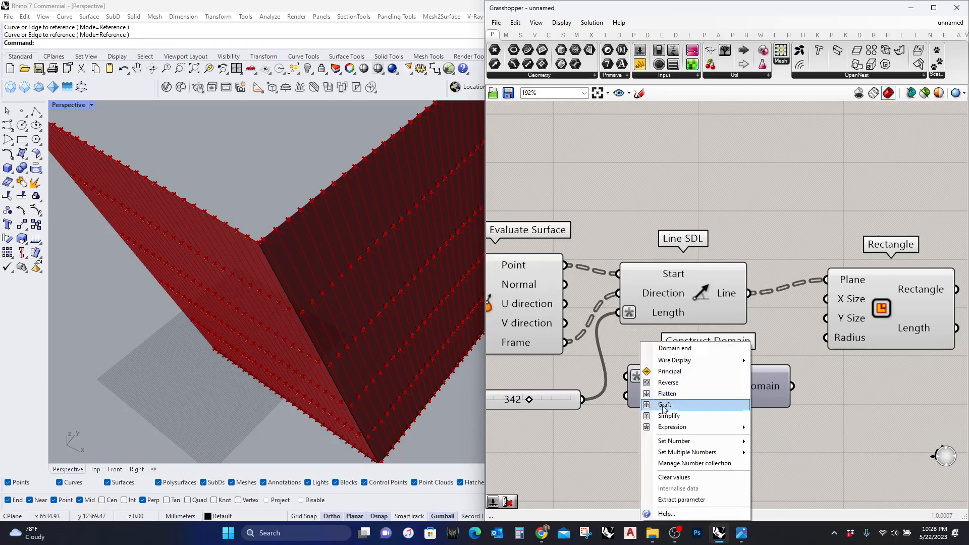
pyautogui.moveTo(716, 427)
pyautogui.click(806, 440)
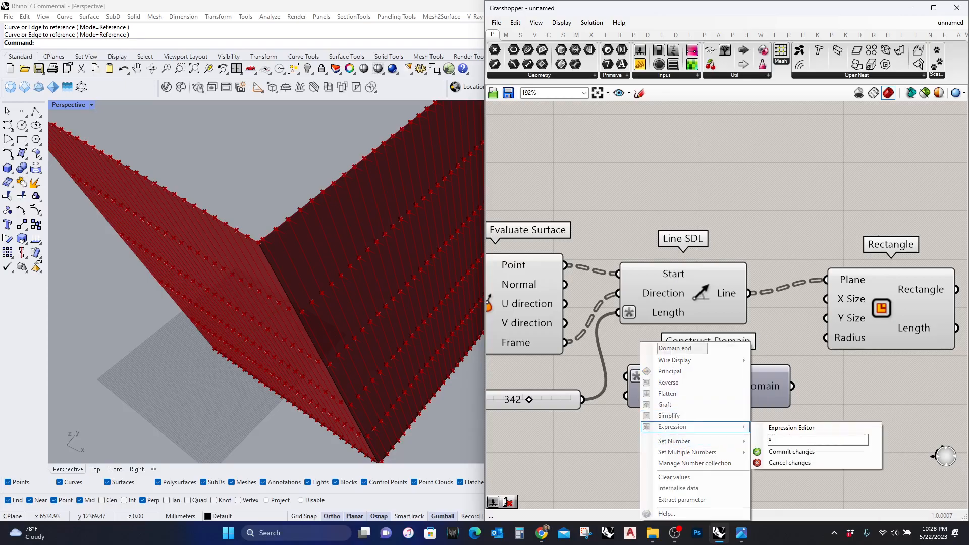
pyautogui.click(809, 451)
pyautogui.moveTo(664, 364); pyautogui.dragTo(735, 342, button='right')
pyautogui.moveTo(624, 375); pyautogui.dragTo(623, 444)
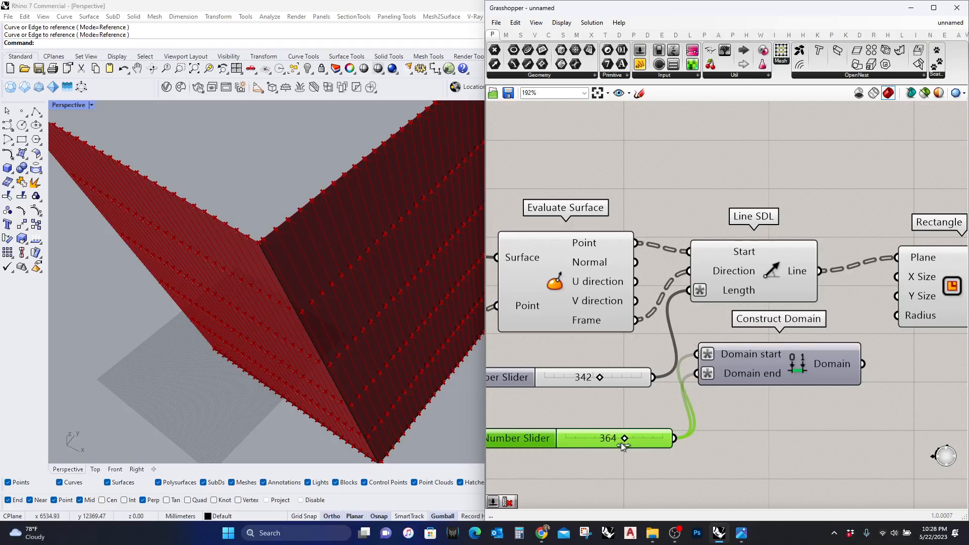
pyautogui.moveTo(826, 453); pyautogui.dragTo(710, 335)
pyautogui.keyDown('shift'); pyautogui.click(635, 445); pyautogui.keyUp('shift')
pyautogui.moveTo(811, 393); pyautogui.dragTo(796, 346, button='right')
pyautogui.moveTo(791, 334); pyautogui.dragTo(802, 403)
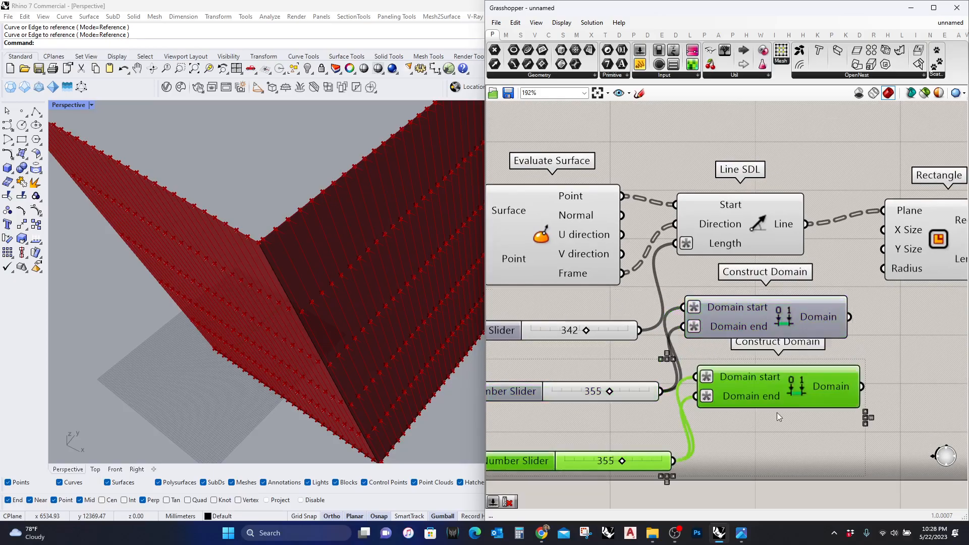
pyautogui.moveTo(661, 390)
pyautogui.mouseDown()
pyautogui.moveTo(703, 377)
pyautogui.moveTo(656, 388)
pyautogui.mouseUp()
pyautogui.press('Delete')
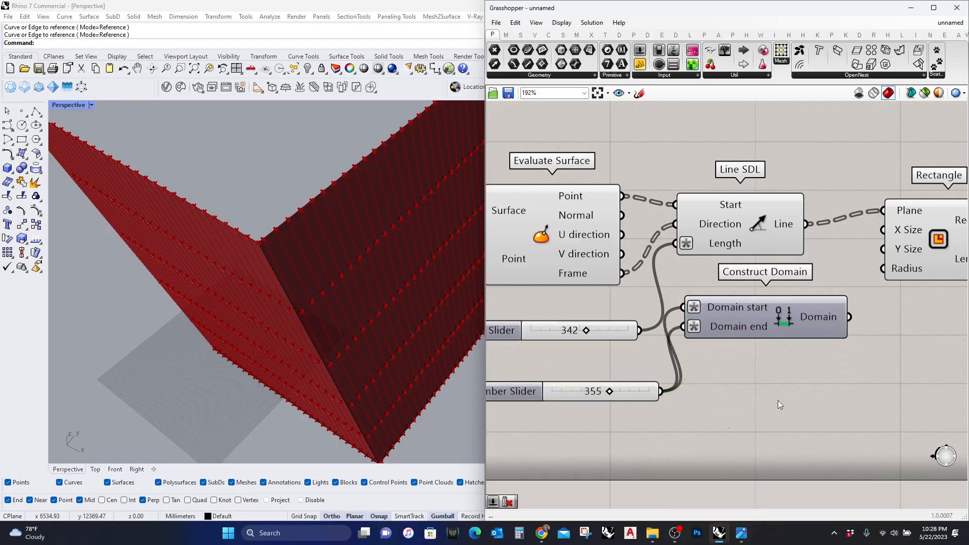
# Duplicate Construct Domain with its shared slider input, connect the two domains to Rectangle's X Size and Y Size, and inspect the rectangles
pyautogui.moveTo(736, 326); pyautogui.dragTo(758, 423)
pyautogui.moveTo(858, 299); pyautogui.dragTo(814, 306, button='right')
pyautogui.moveTo(840, 237); pyautogui.dragTo(824, 340)
pyautogui.moveTo(825, 431); pyautogui.dragTo(839, 255)
pyautogui.click(905, 247)
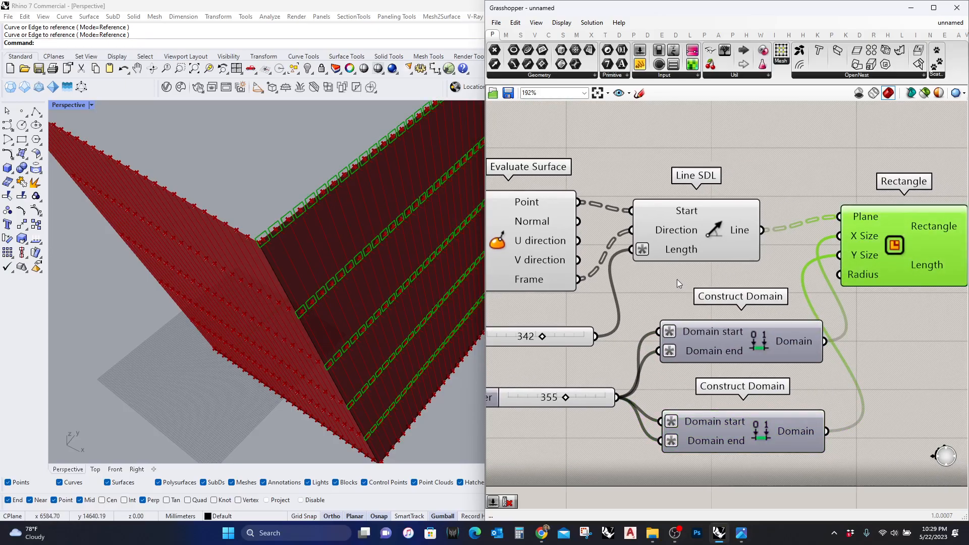
pyautogui.moveTo(565, 269); pyautogui.dragTo(611, 279, button='right')
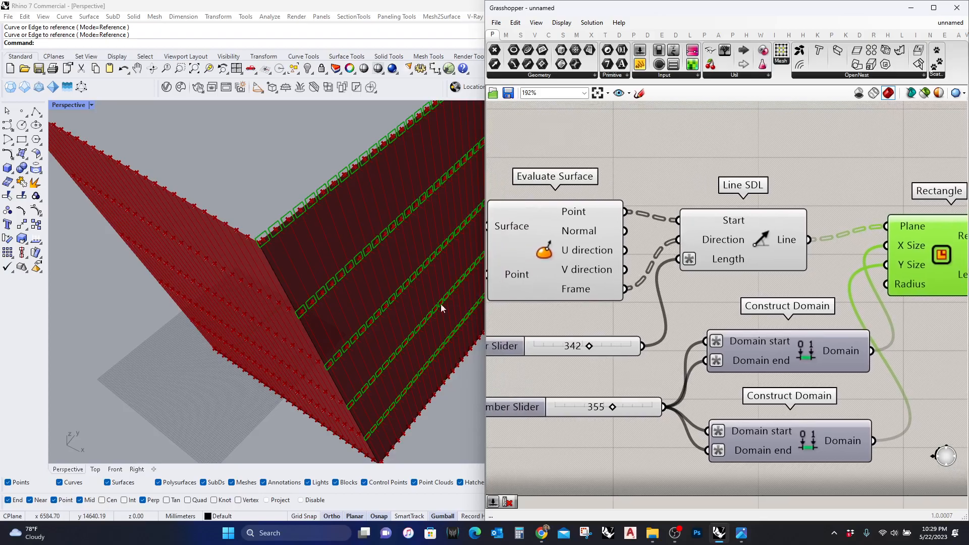
pyautogui.moveTo(328, 222); pyautogui.dragTo(305, 272, button='right')
pyautogui.moveTo(310, 368); pyautogui.dragTo(389, 366, button='right')
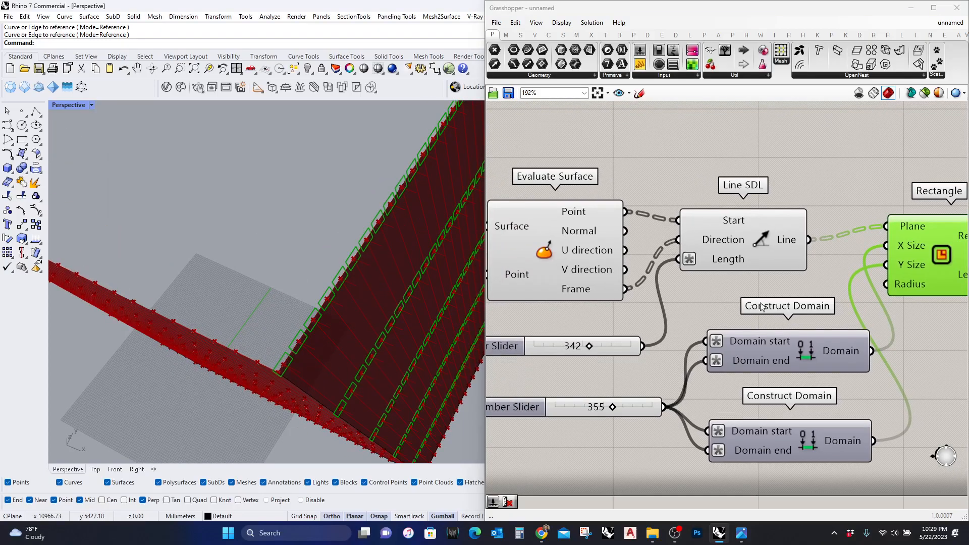
# Check the Line SDL preview and disconnect its Line output from Rectangle's Plane input
pyautogui.moveTo(771, 292); pyautogui.dragTo(753, 297, button='right')
pyautogui.click(746, 242)
pyautogui.moveTo(818, 229); pyautogui.dragTo(728, 238, button='right')
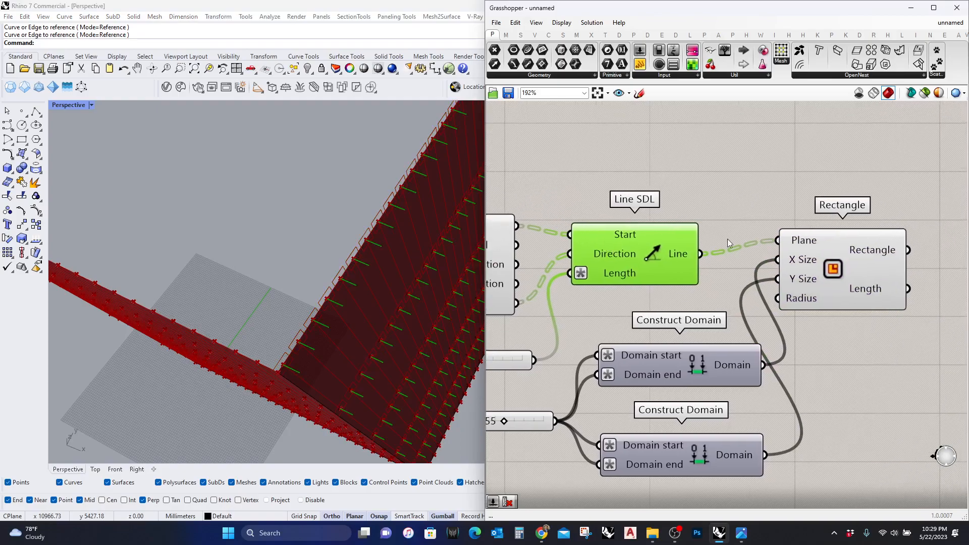
pyautogui.rightClick(794, 242)
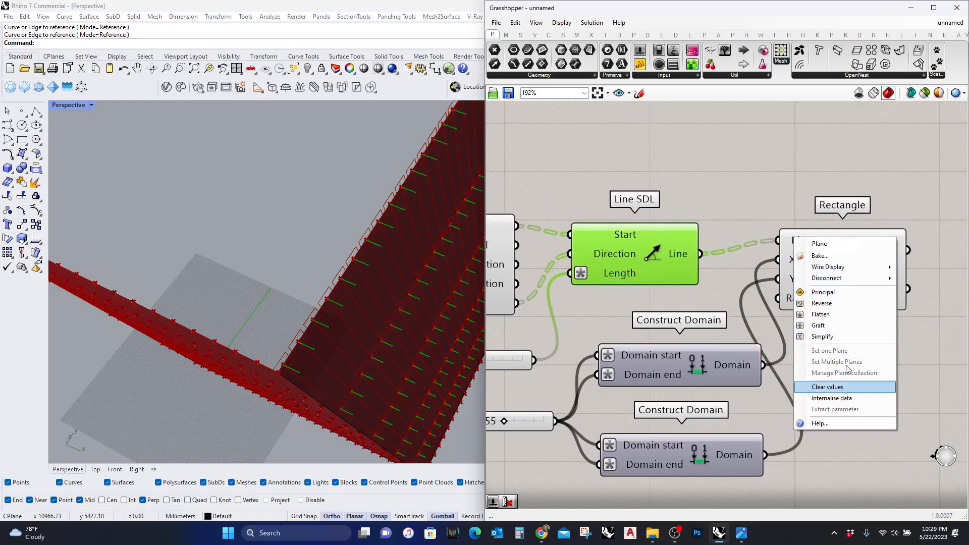
pyautogui.click(778, 260)
pyautogui.rightClick(816, 246)
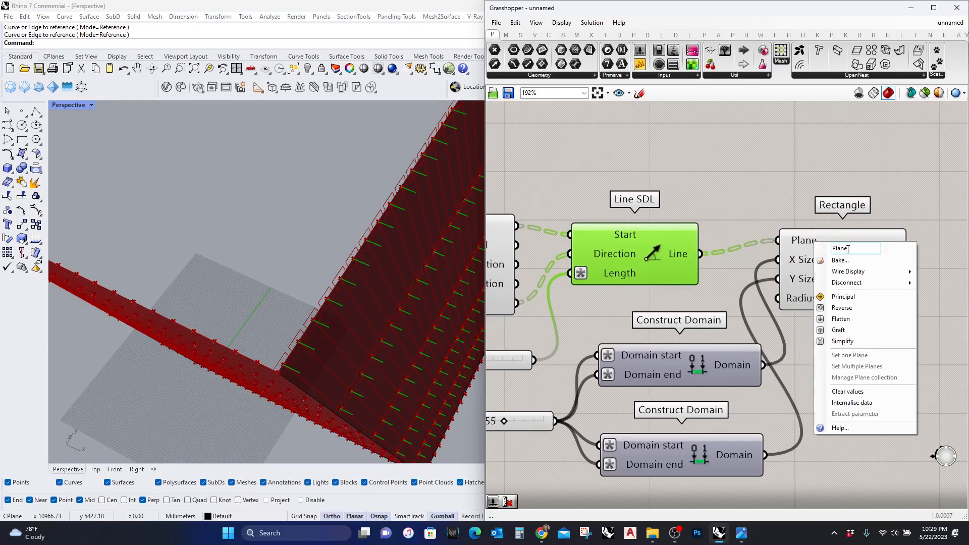
pyautogui.moveTo(876, 283)
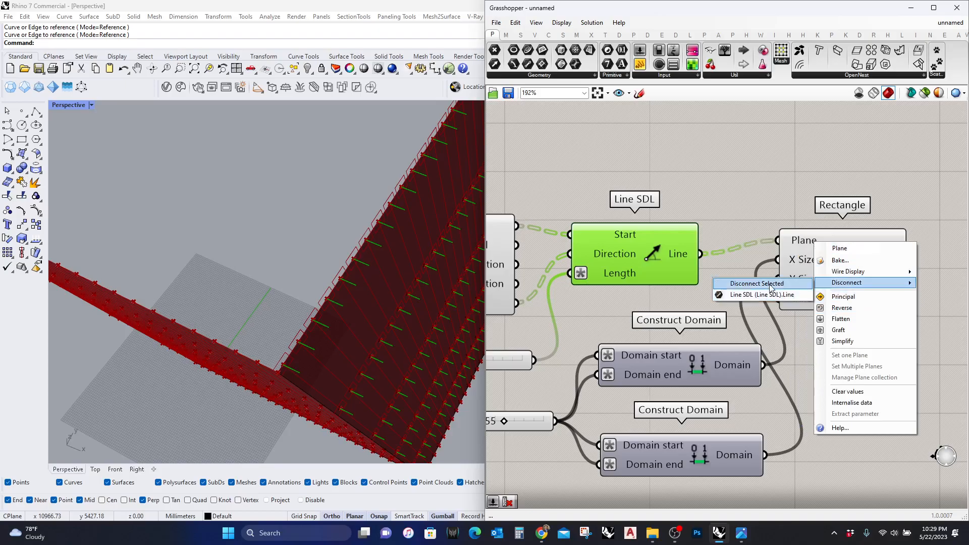
pyautogui.click(768, 295)
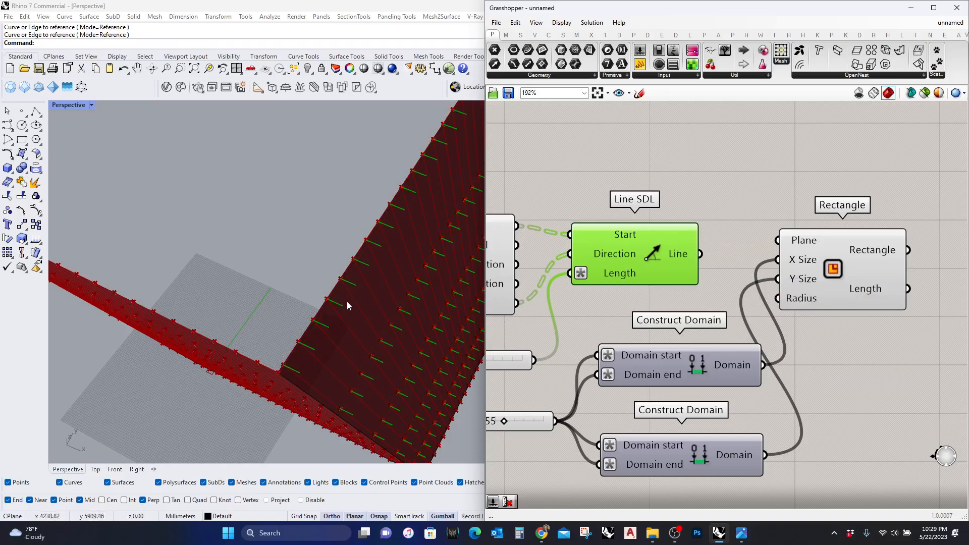
# Add End Points to Line SDL's output, connect its End output to Rectangle's Plane input, and inspect the rectangles on the facade
pyautogui.doubleClick(719, 183)
pyautogui.write('endpoints')
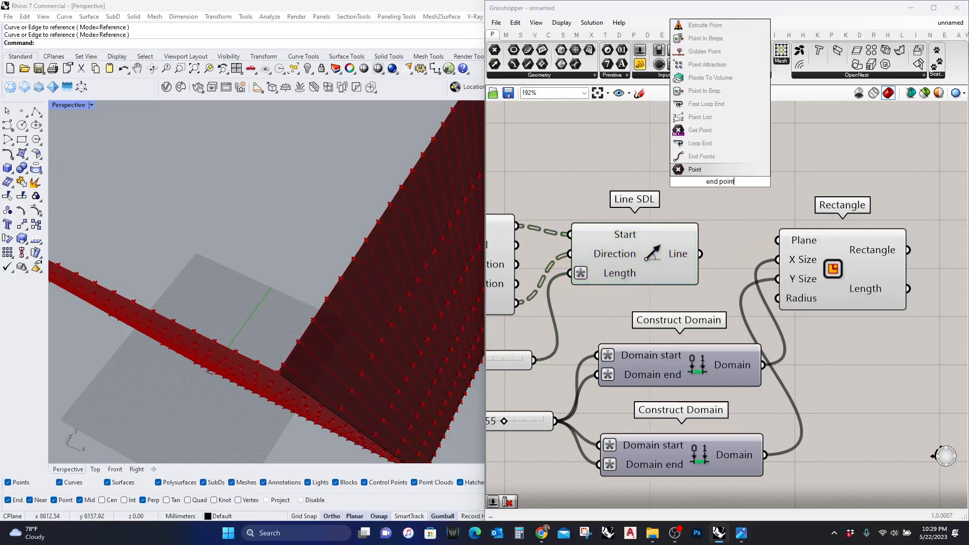
pyautogui.click(716, 158)
pyautogui.moveTo(669, 181); pyautogui.dragTo(700, 254)
pyautogui.moveTo(772, 190); pyautogui.dragTo(780, 238)
pyautogui.click(839, 273)
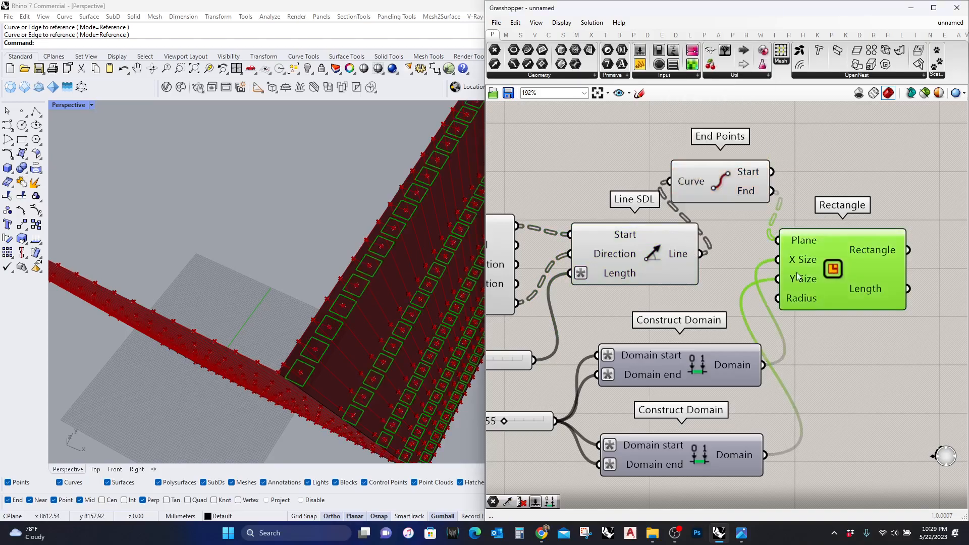
pyautogui.scroll(-6, 358, 272)
pyautogui.moveTo(357, 271); pyautogui.dragTo(333, 228, button='right')
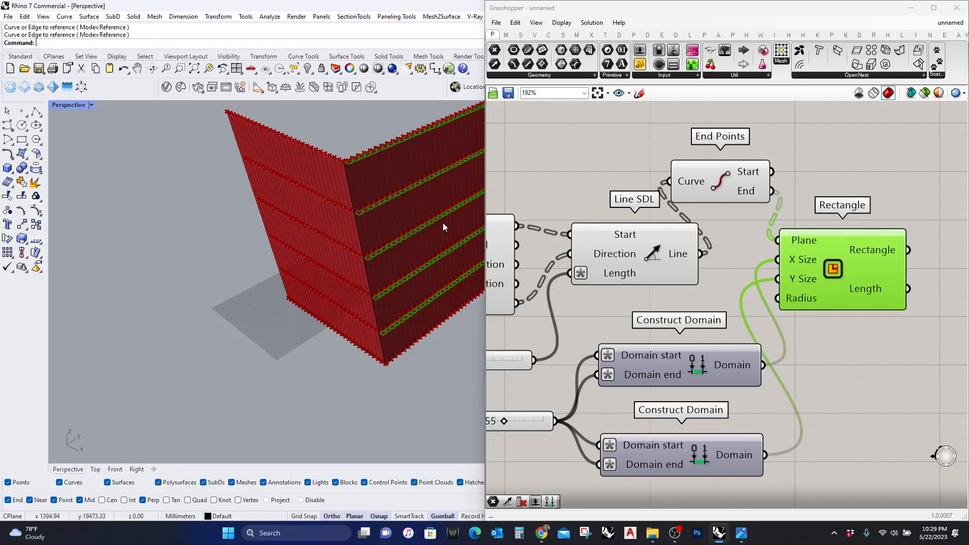
# Add an Extrude component and connect the Rectangle output to its Base input
pyautogui.moveTo(818, 302); pyautogui.dragTo(713, 325, button='right')
pyautogui.click(918, 274)
pyautogui.doubleClick(918, 274)
pyautogui.write('extrude')
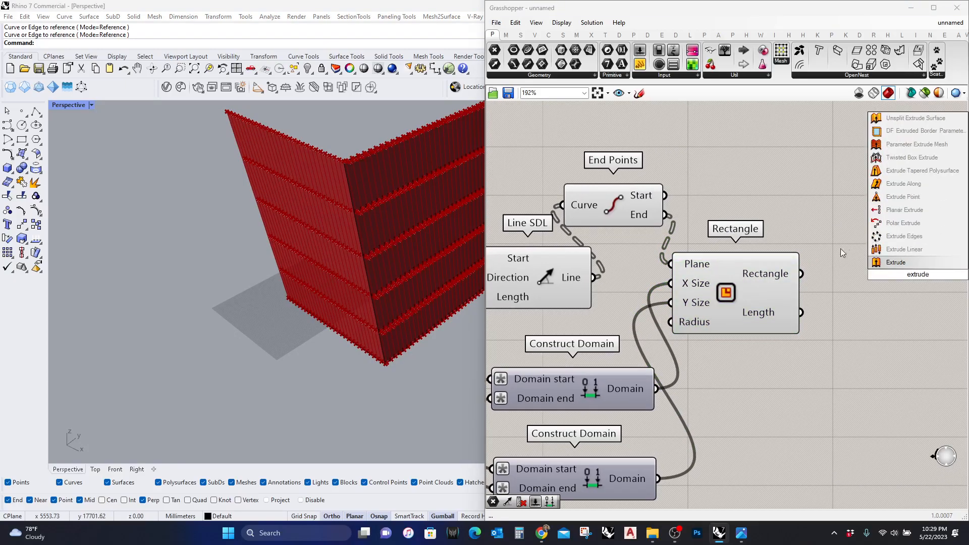
pyautogui.click(899, 263)
pyautogui.moveTo(853, 272); pyautogui.dragTo(812, 277)
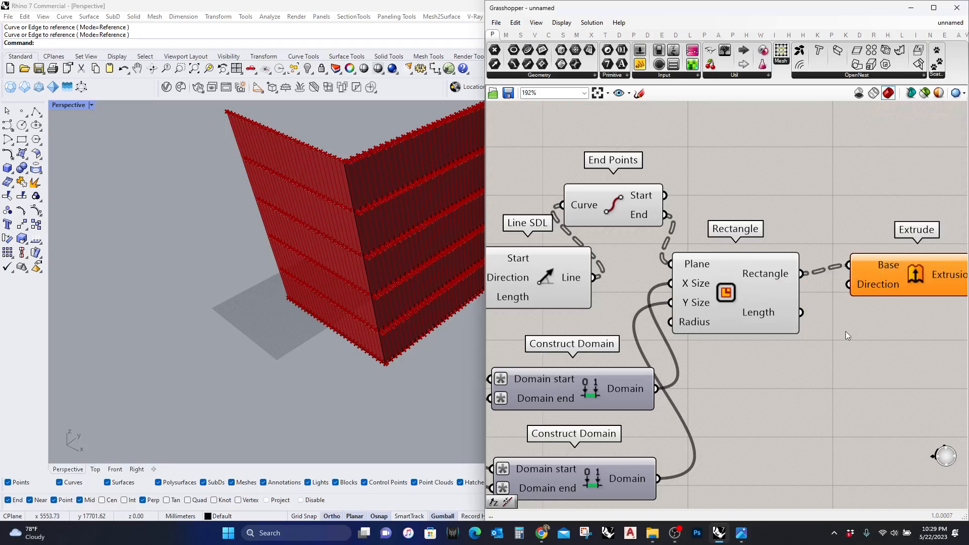
# Add a Unit Z component and connect its Unit vector output to Extrude's Direction input
pyautogui.doubleClick(841, 384)
pyautogui.write('z')
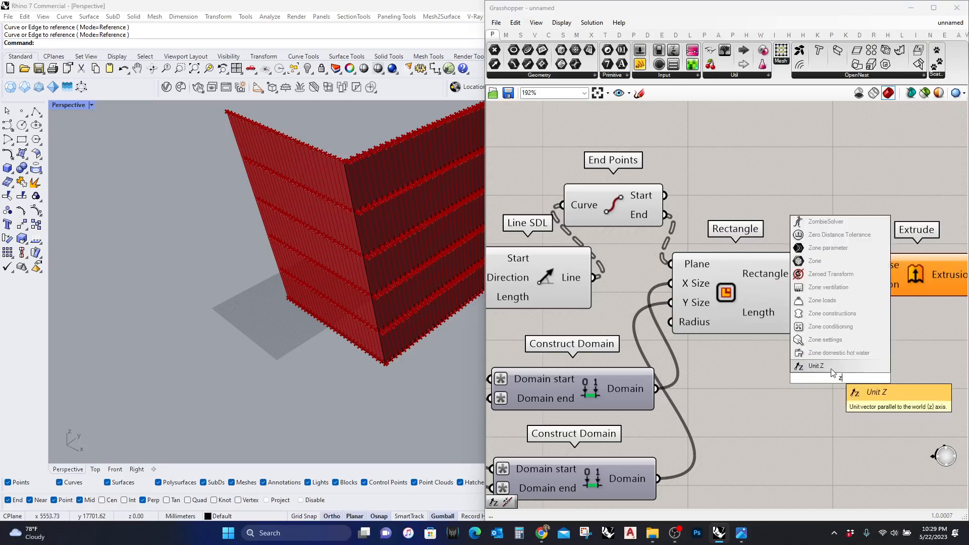
pyautogui.click(831, 369)
pyautogui.moveTo(852, 285); pyautogui.dragTo(894, 379)
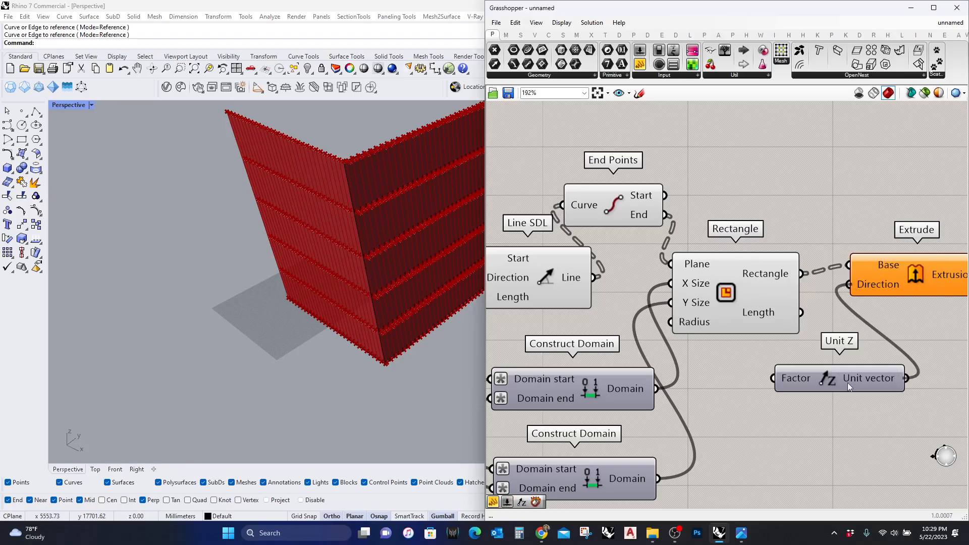
# Examine the upstream definition back to the first Extrude with its Length, Panel and Unit Z setup
pyautogui.scroll(-3, 846, 367)
pyautogui.moveTo(815, 384); pyautogui.dragTo(838, 347, button='right')
pyautogui.moveTo(656, 378); pyautogui.dragTo(777, 343, button='right')
pyautogui.scroll(-2, 777, 343)
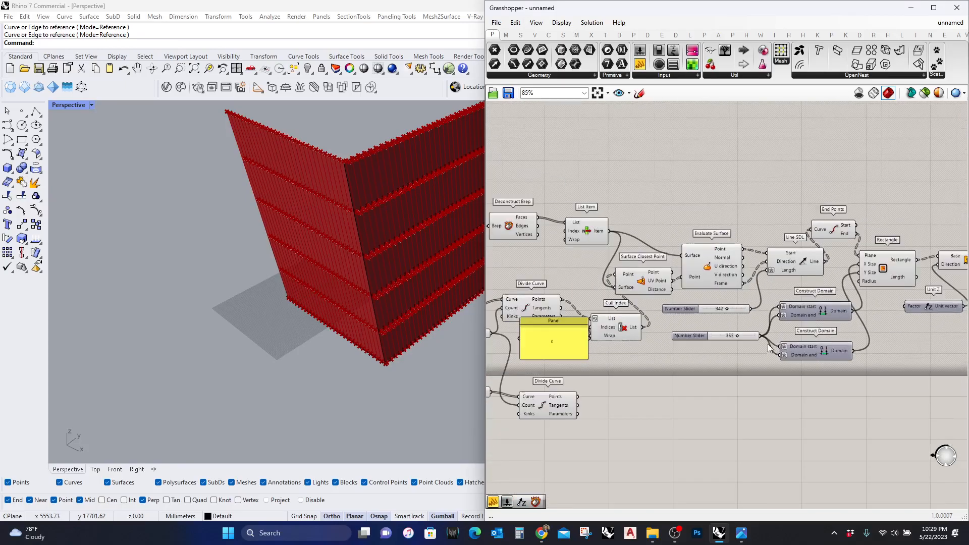
pyautogui.moveTo(695, 350); pyautogui.dragTo(775, 354, button='right')
pyautogui.moveTo(601, 394); pyautogui.dragTo(794, 391, button='right')
pyautogui.moveTo(550, 392); pyautogui.dragTo(828, 284, button='right')
pyautogui.moveTo(574, 358); pyautogui.dragTo(709, 317, button='right')
pyautogui.moveTo(570, 377); pyautogui.dragTo(744, 345, button='right')
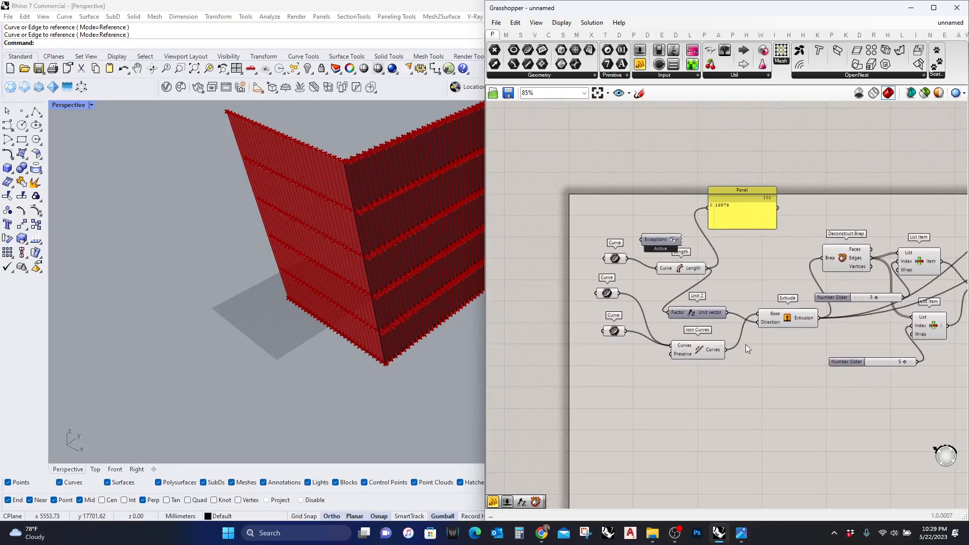
pyautogui.moveTo(809, 331); pyautogui.dragTo(618, 335, button='right')
pyautogui.moveTo(827, 311); pyautogui.dragTo(586, 348, button='right')
pyautogui.moveTo(919, 282); pyautogui.dragTo(692, 317, button='right')
pyautogui.moveTo(870, 263); pyautogui.dragTo(683, 327, button='right')
# Add an integer Number Slider with a maximum of 7000, connect it to Unit Z's Factor input, and set it to 4019
pyautogui.scroll(5, 725, 309)
pyautogui.doubleClick(725, 302)
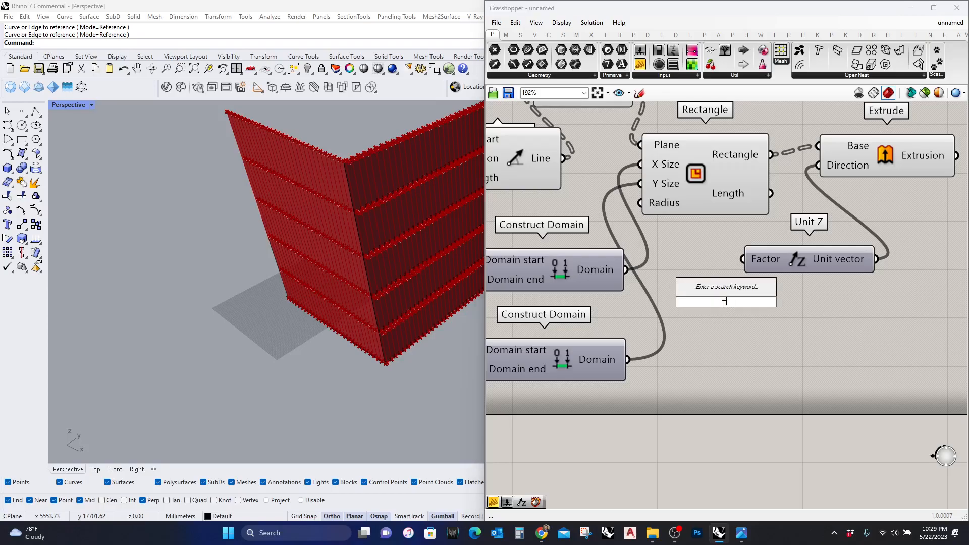
pyautogui.write('slider')
pyautogui.click(696, 279)
pyautogui.doubleClick(677, 305)
pyautogui.click(688, 277)
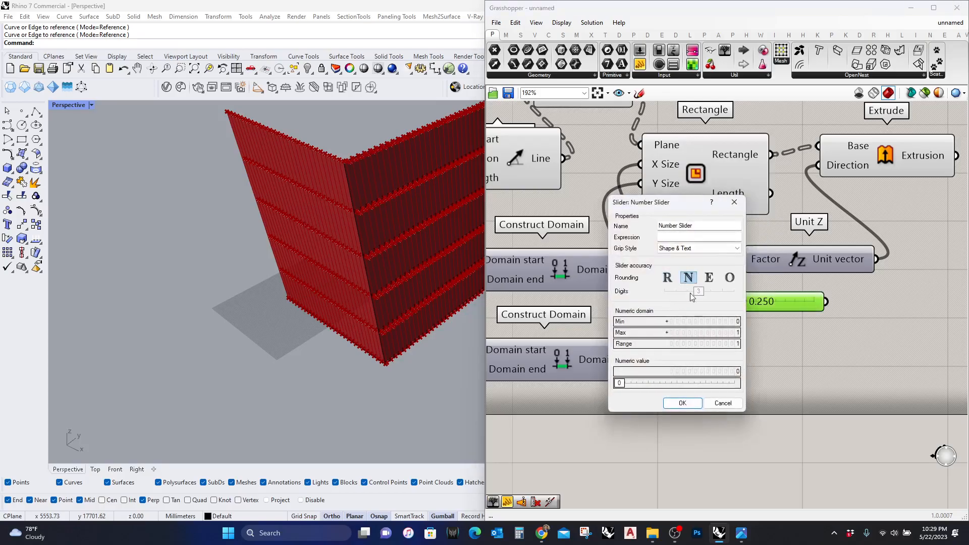
pyautogui.doubleClick(699, 332)
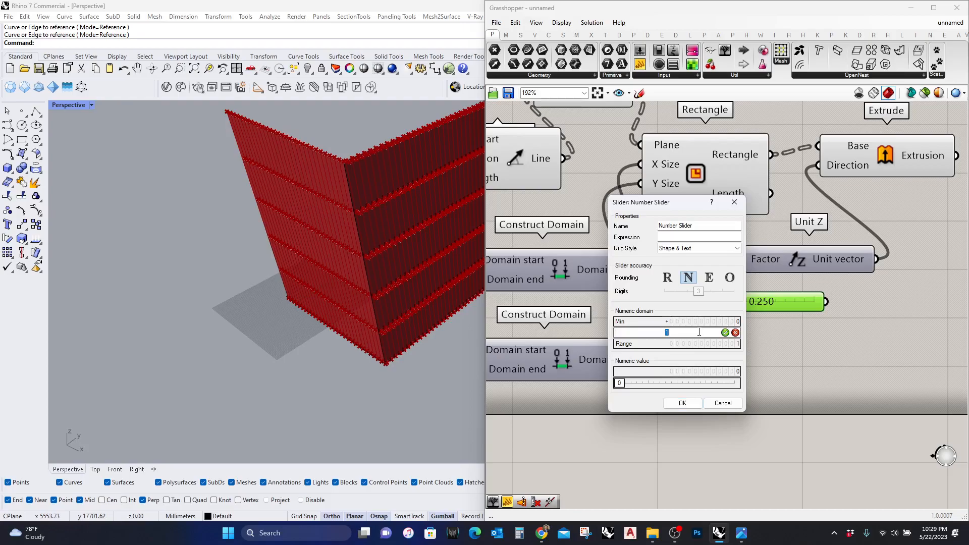
pyautogui.write('7000')
pyautogui.click(725, 332)
pyautogui.click(682, 402)
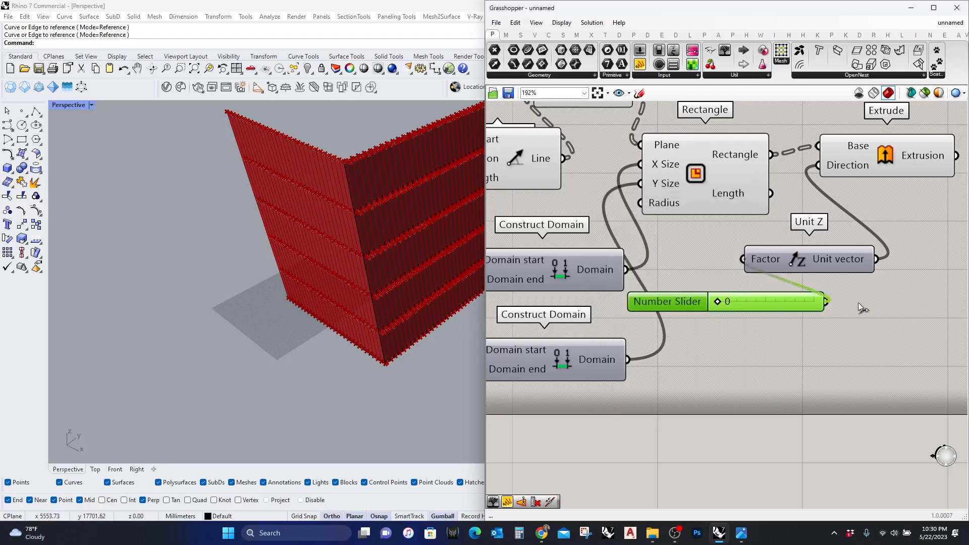
pyautogui.moveTo(826, 301); pyautogui.dragTo(743, 259)
pyautogui.moveTo(774, 305)
pyautogui.mouseDown()
pyautogui.moveTo(739, 306)
pyautogui.moveTo(767, 303)
pyautogui.mouseUp()
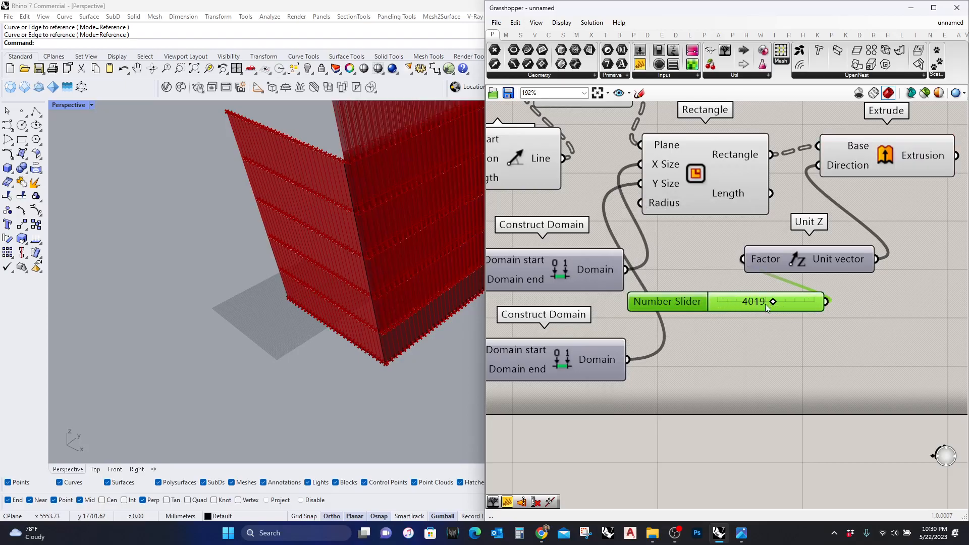
# Set the expression -x on Extrude's Direction input to reverse the extrusion
pyautogui.moveTo(849, 231); pyautogui.dragTo(755, 317, button='right')
pyautogui.rightClick(739, 255)
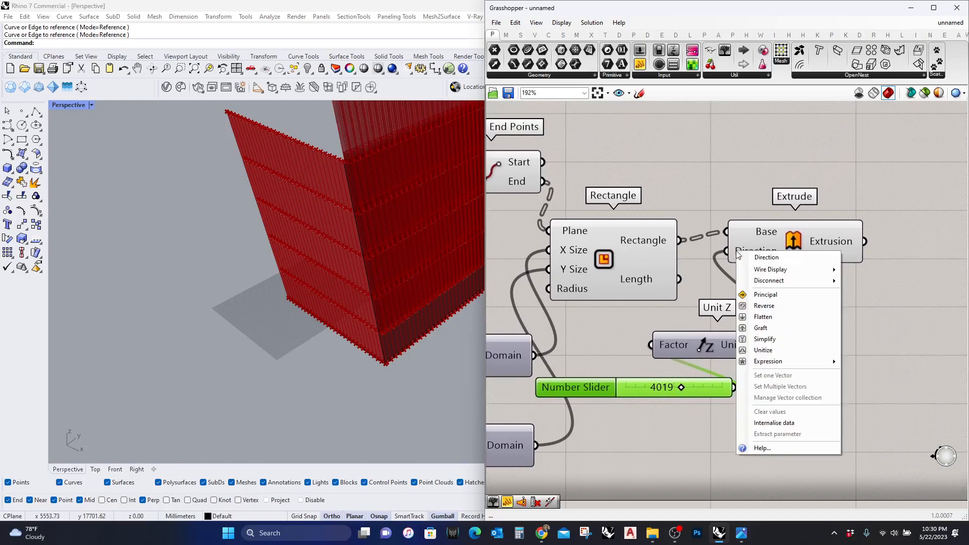
pyautogui.moveTo(778, 363)
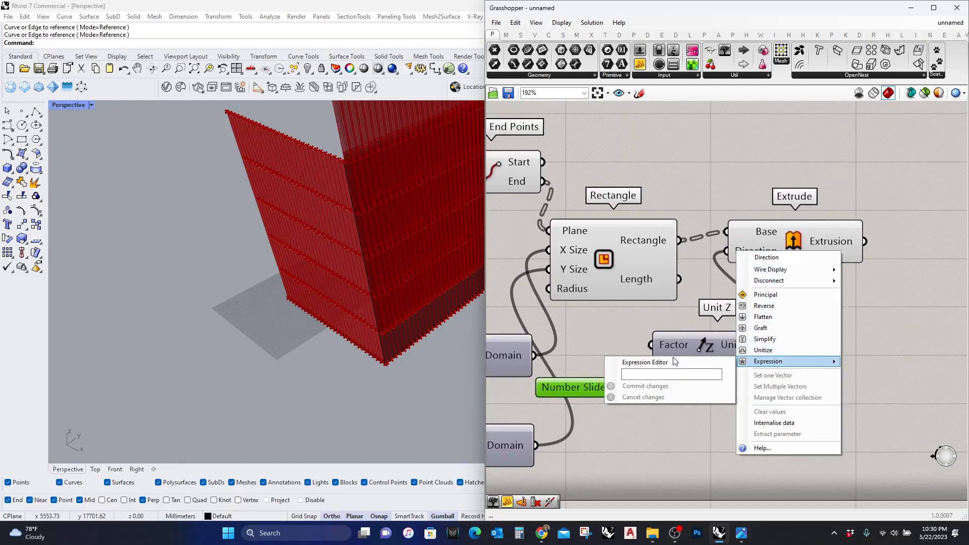
pyautogui.click(668, 373)
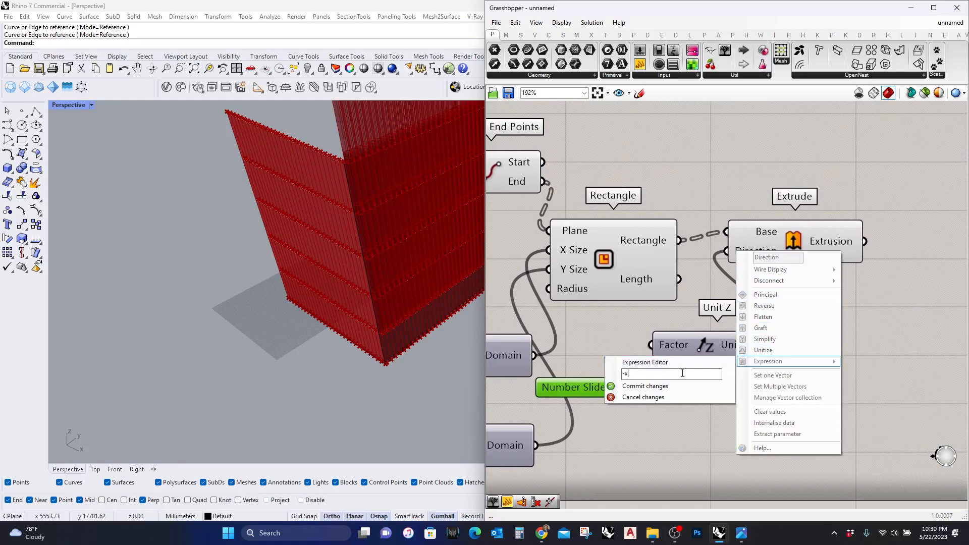
pyautogui.click(652, 387)
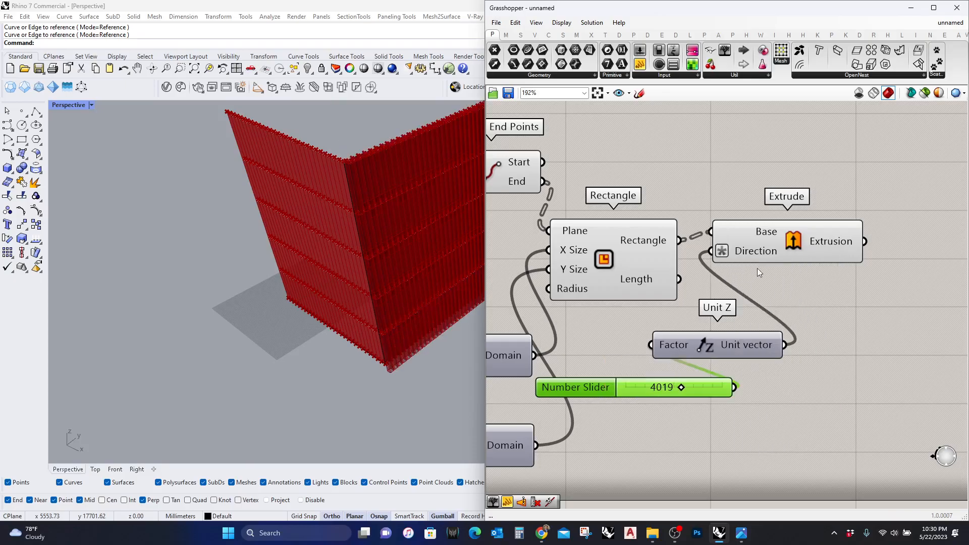
# Highlight the extrusion and adjust the Unit Z factor slider to 3203 while checking the louvres against the floor rows
pyautogui.click(788, 248)
pyautogui.scroll(6, 679, 387)
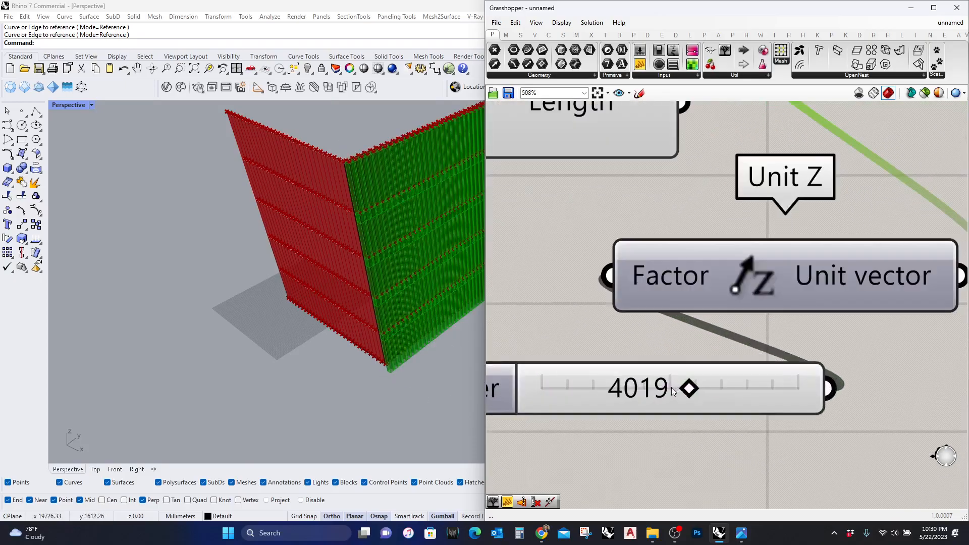
pyautogui.moveTo(675, 399); pyautogui.dragTo(650, 402)
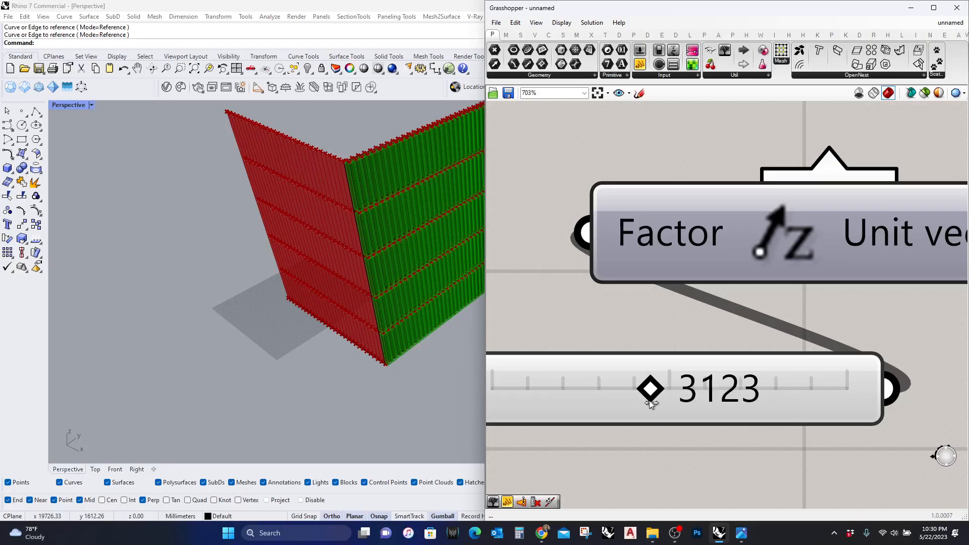
pyautogui.scroll(2, 356, 255)
pyautogui.scroll(2, 383, 189)
pyautogui.scroll(-8, 271, 250)
pyautogui.scroll(10, 287, 250)
pyautogui.scroll(5, 288, 251)
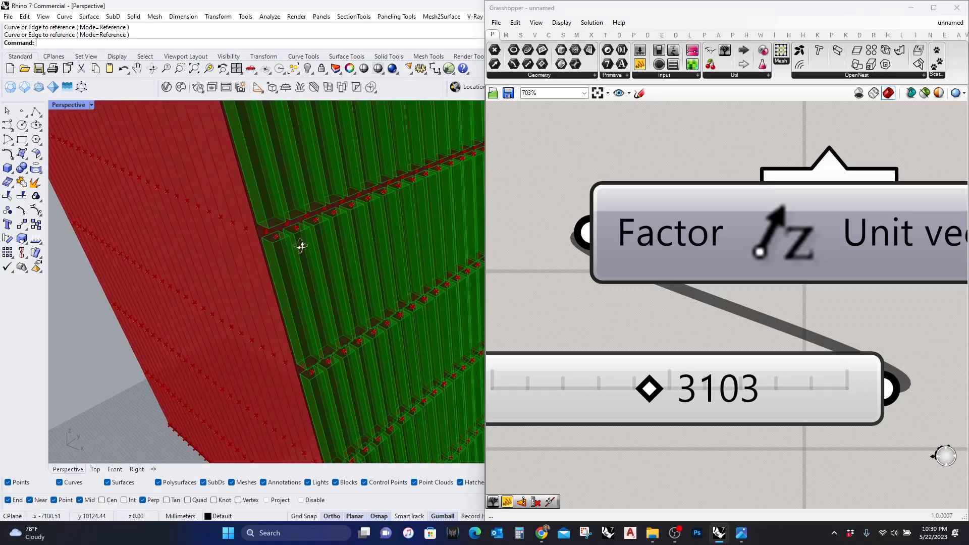
pyautogui.click(654, 391)
pyautogui.moveTo(654, 391); pyautogui.dragTo(655, 391)
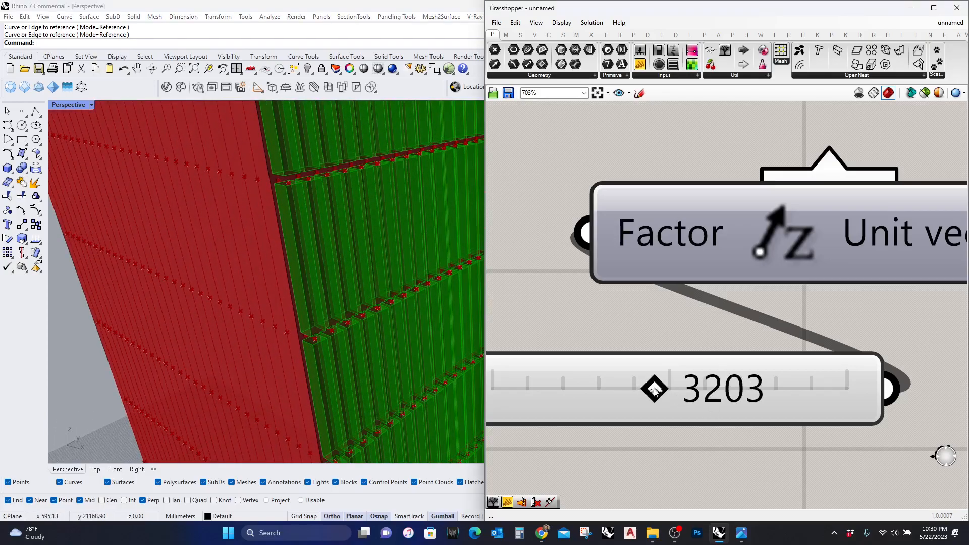
# Inspect the extruded louvres on the facade and trace the definition from Brep | Plane to Evaluate Surface
pyautogui.scroll(-10, 252, 341)
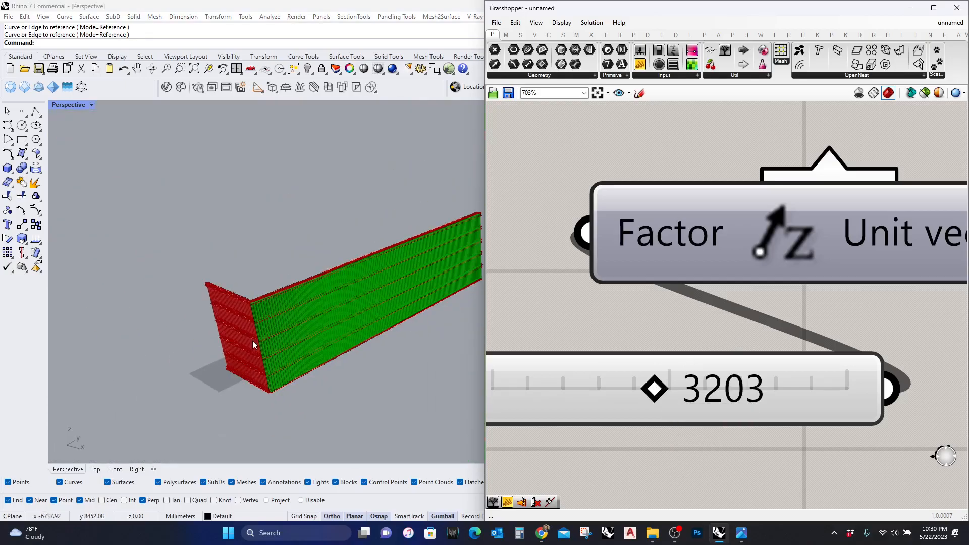
pyautogui.scroll(6, 269, 299)
pyautogui.scroll(-5, 265, 295)
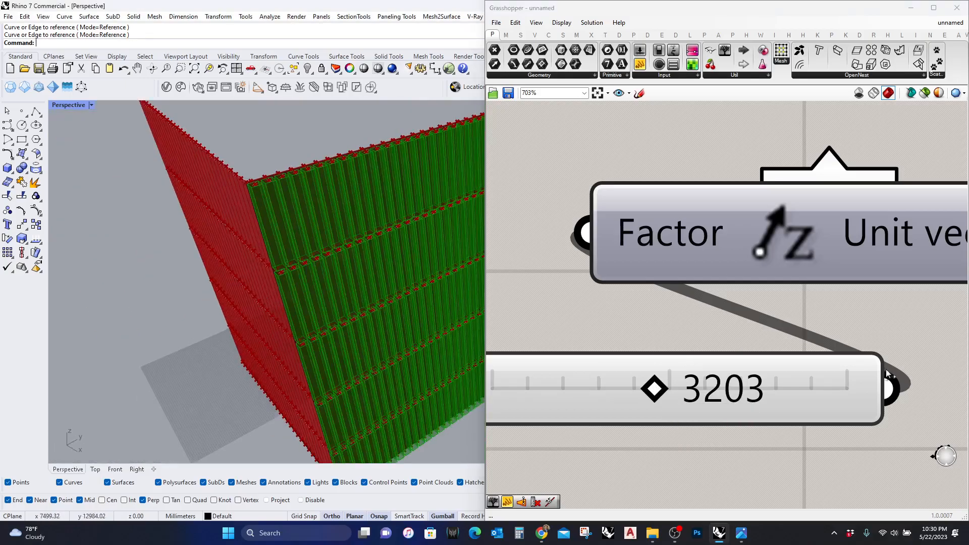
pyautogui.scroll(8, 273, 298)
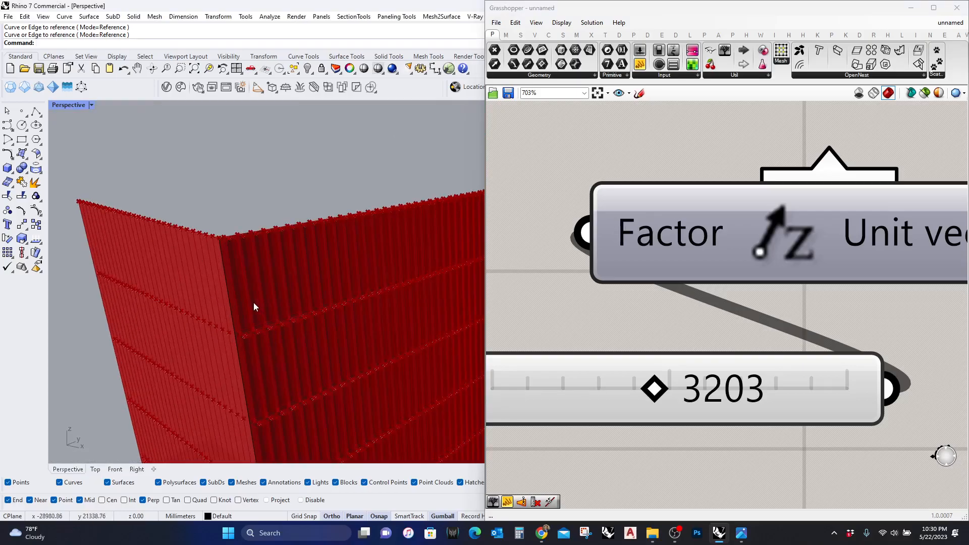
pyautogui.scroll(-6, 282, 315)
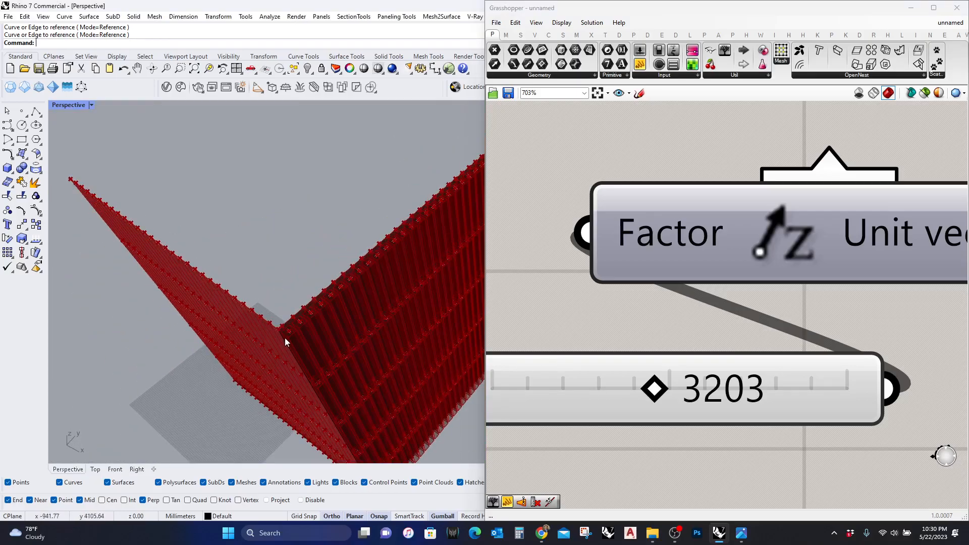
pyautogui.scroll(-10, 722, 323)
pyautogui.scroll(2, 642, 321)
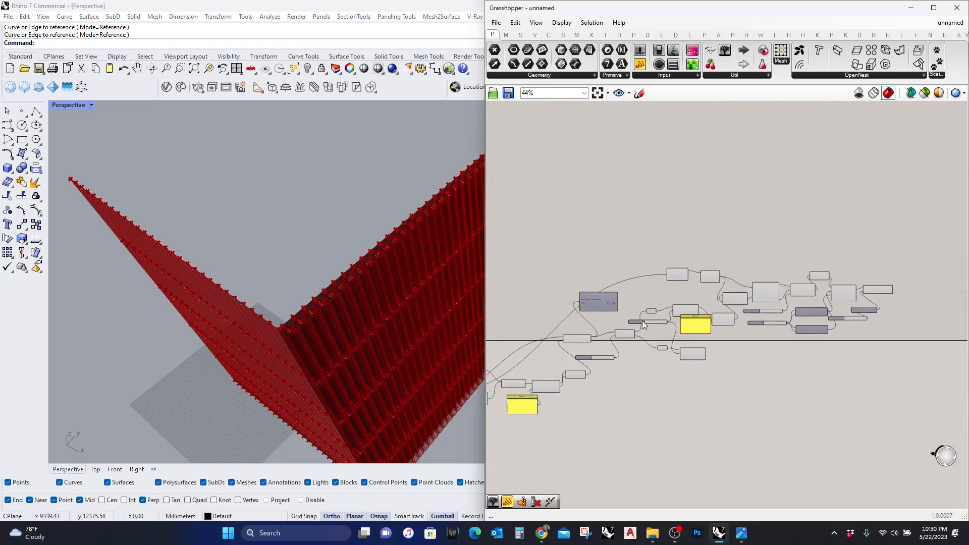
pyautogui.scroll(4, 642, 321)
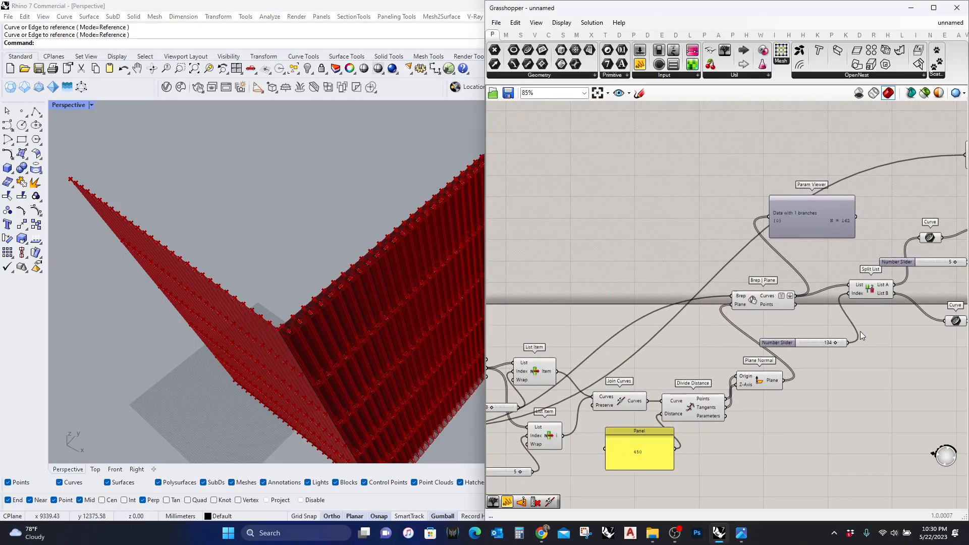
pyautogui.scroll(-2, 719, 363)
pyautogui.moveTo(812, 364); pyautogui.dragTo(747, 371, button='right')
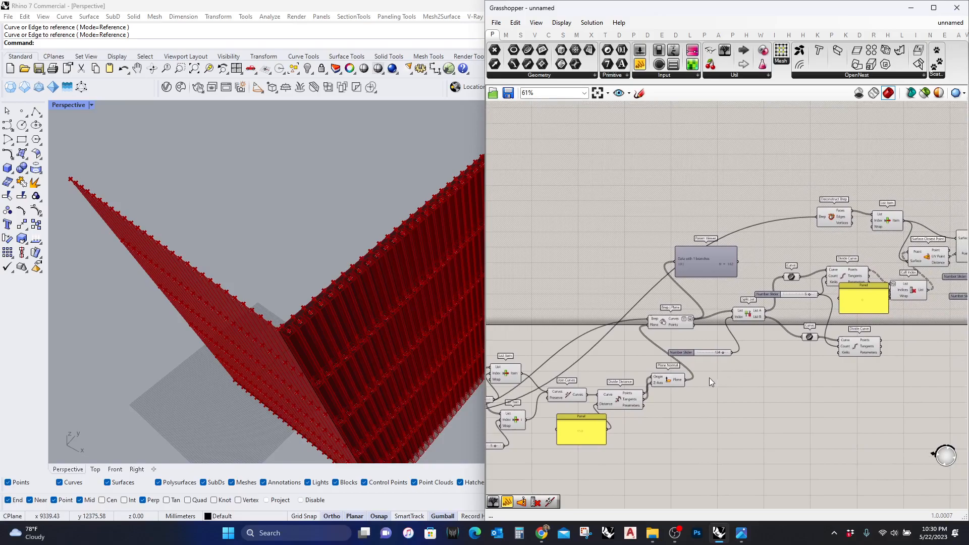
pyautogui.scroll(1, 686, 386)
pyautogui.moveTo(652, 393)
pyautogui.mouseDown(button='right')
pyautogui.moveTo(720, 366)
pyautogui.moveTo(637, 386)
pyautogui.mouseUp(button='right')
pyautogui.moveTo(806, 346); pyautogui.dragTo(714, 380, button='right')
# Check which face List Item picks and move the second facade's Curve and Divide Curve components further down the canvas
pyautogui.scroll(3, 800, 250)
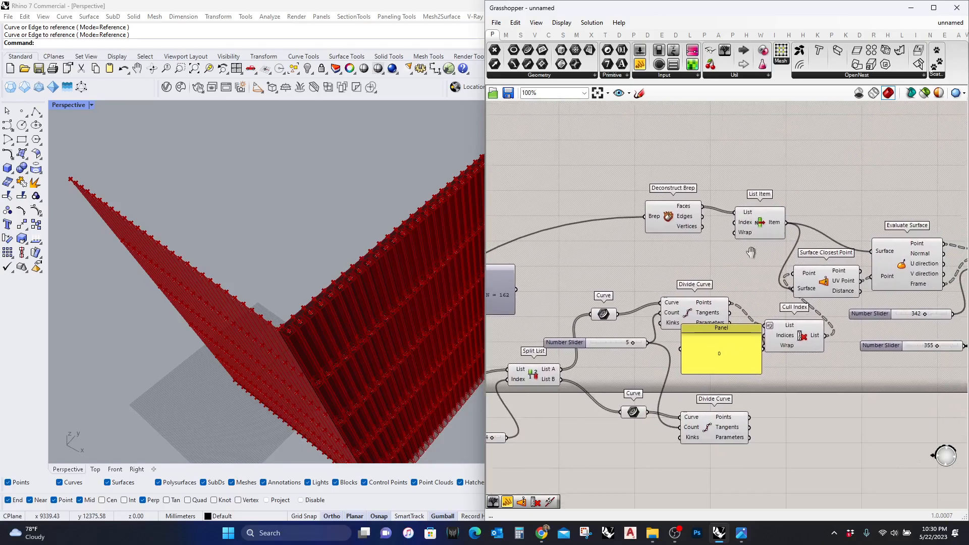
pyautogui.moveTo(753, 225); pyautogui.dragTo(754, 224)
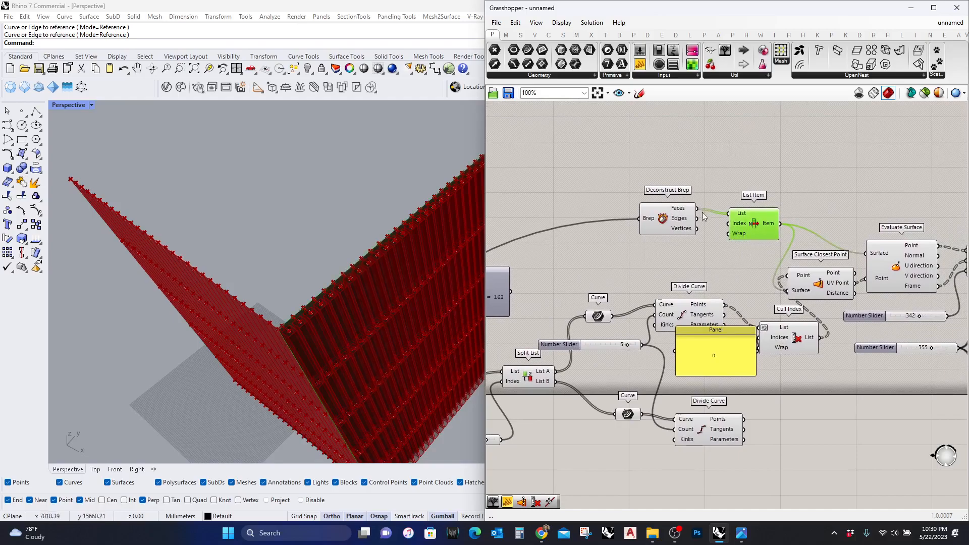
pyautogui.scroll(-2, 681, 222)
pyautogui.moveTo(585, 332); pyautogui.dragTo(621, 316, button='right')
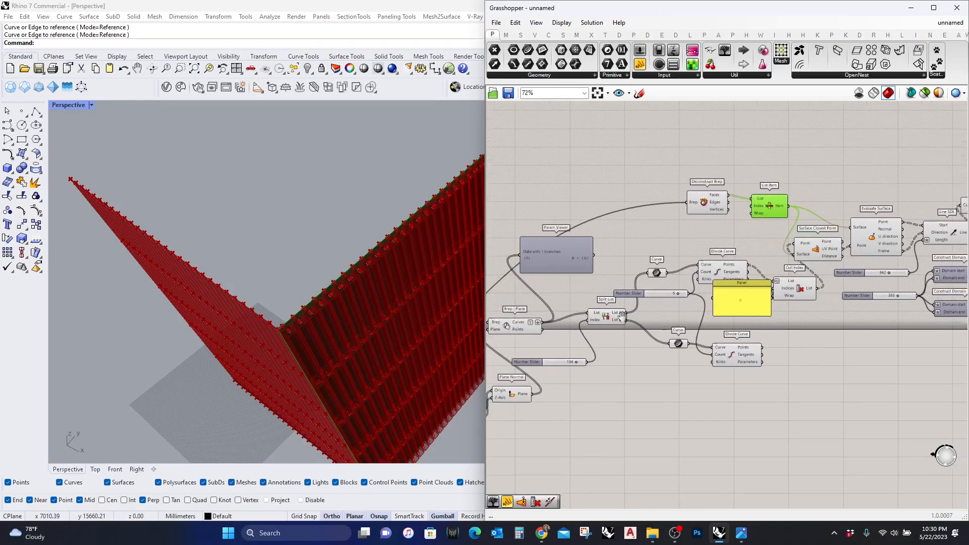
pyautogui.moveTo(782, 395); pyautogui.dragTo(661, 326)
pyautogui.moveTo(746, 361); pyautogui.dragTo(730, 412)
pyautogui.scroll(-3, 661, 362)
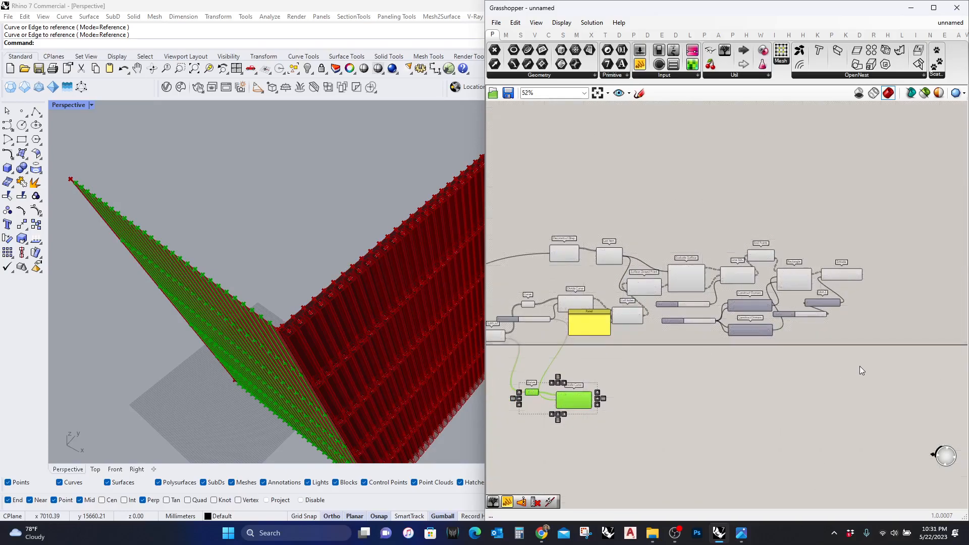
pyautogui.click(846, 342)
pyautogui.scroll(2, 846, 342)
pyautogui.scroll(-1, 870, 381)
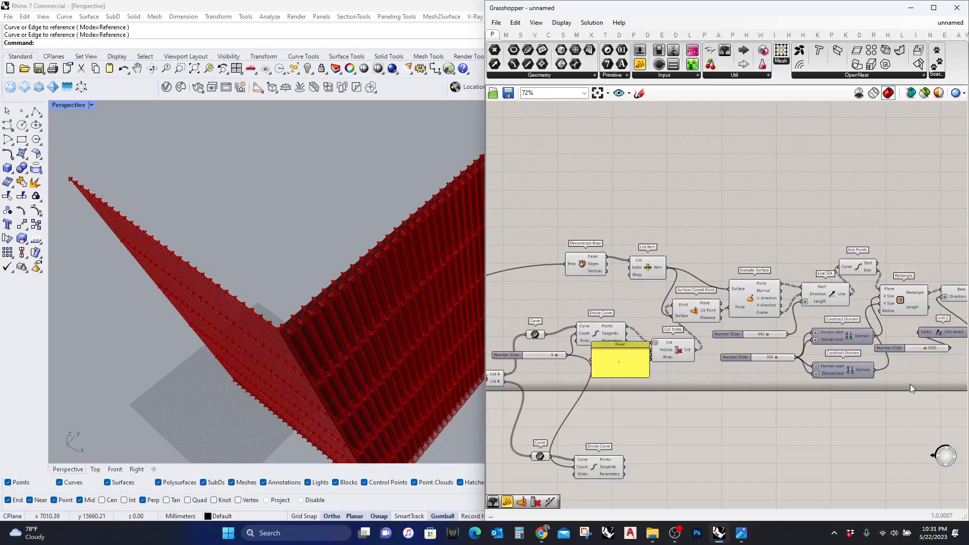
pyautogui.scroll(1, 915, 381)
pyautogui.moveTo(923, 382)
pyautogui.mouseDown()
pyautogui.moveTo(641, 228)
pyautogui.moveTo(640, 241)
pyautogui.mouseUp()
pyautogui.moveTo(617, 204); pyautogui.dragTo(750, 205, button='right')
pyautogui.moveTo(750, 205); pyautogui.dragTo(620, 227)
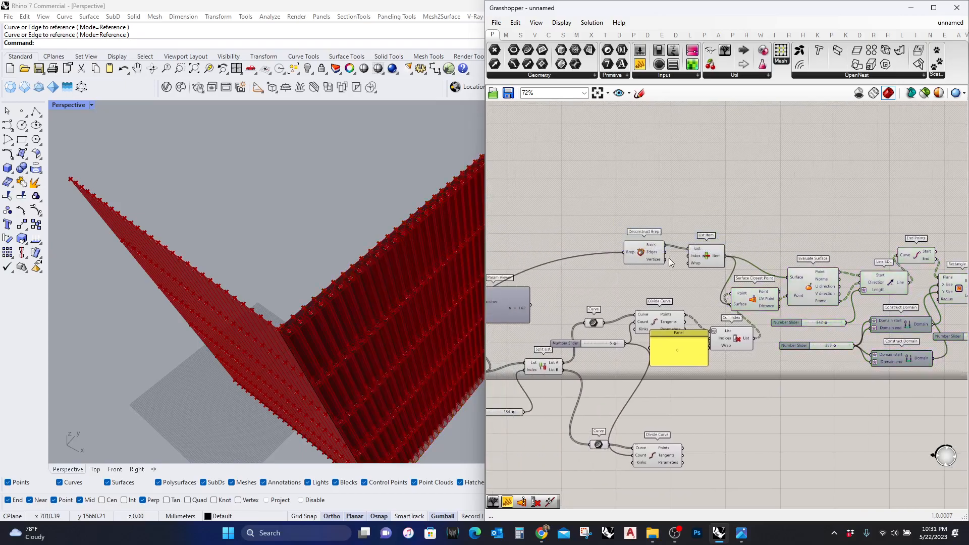
# Add an integer Number Slider ranging from 0 to 1 below Deconstruct Brep for List Item's Index input
pyautogui.scroll(3, 658, 277)
pyautogui.doubleClick(658, 277)
pyautogui.write('sli')
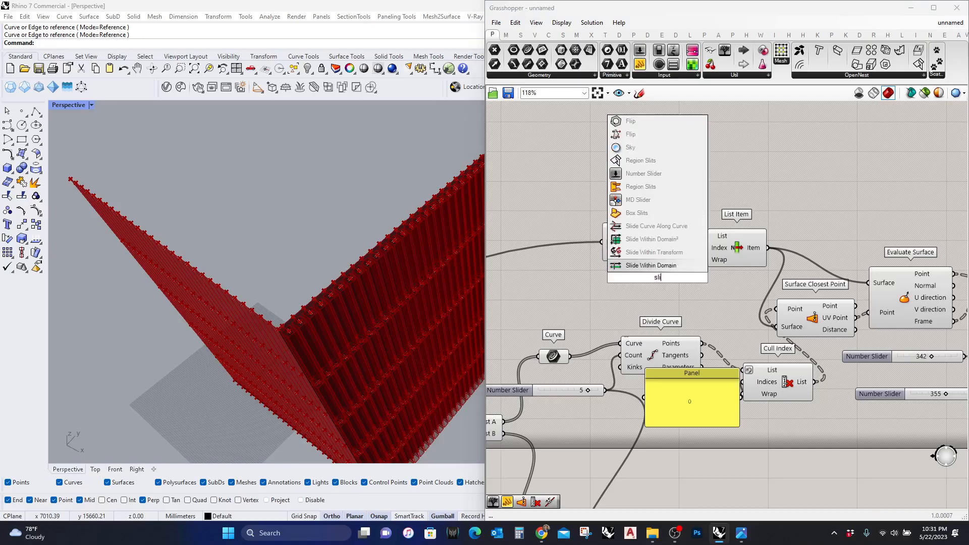
pyautogui.write('der')
pyautogui.click(653, 253)
pyautogui.doubleClick(625, 279)
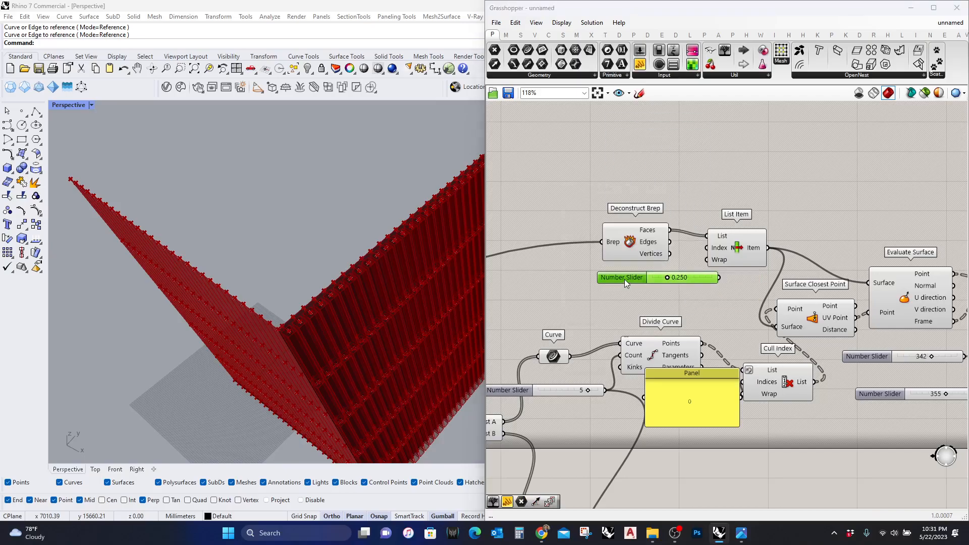
pyautogui.click(636, 252)
pyautogui.click(630, 376)
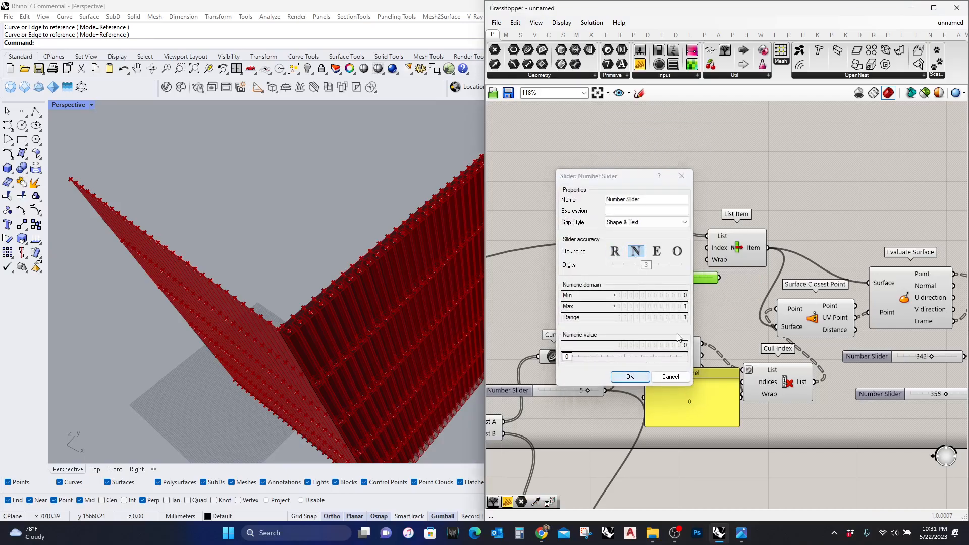
# Duplicate the first facade's components from Deconstruct Brep and its index slider through to Extrude, placing the copy below the second Divide Curve
pyautogui.click(820, 326)
pyautogui.keyDown('shift'); pyautogui.moveTo(807, 288); pyautogui.dragTo(573, 168); pyautogui.keyUp('shift')
pyautogui.scroll(-3, 655, 234)
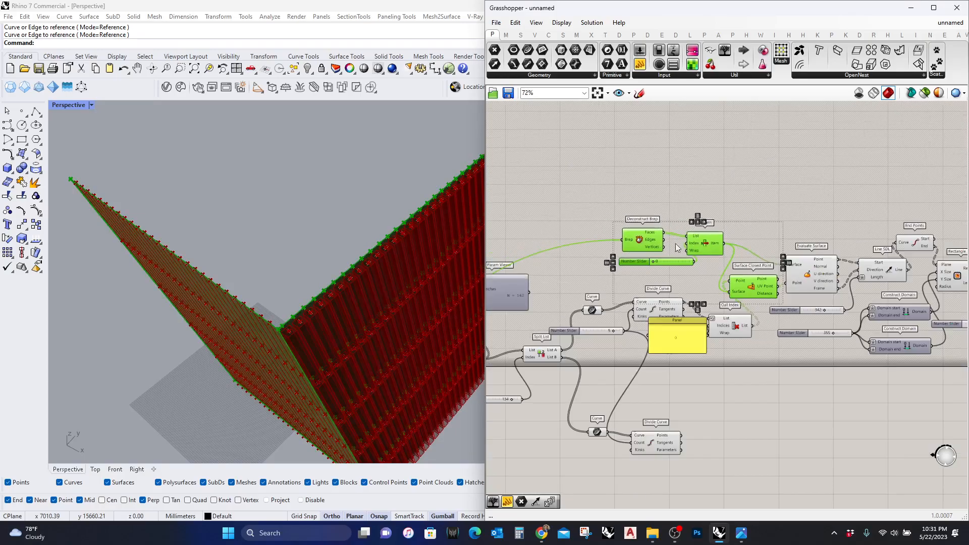
pyautogui.keyDown('shift'); pyautogui.click(807, 277); pyautogui.keyUp('shift')
pyautogui.moveTo(838, 331); pyautogui.dragTo(671, 324, button='right')
pyautogui.scroll(-3, 671, 324)
pyautogui.keyDown('shift'); pyautogui.moveTo(842, 367); pyautogui.dragTo(665, 228); pyautogui.keyUp('shift')
pyautogui.moveTo(648, 305); pyautogui.dragTo(757, 274, button='right')
pyautogui.keyDown('alt'); pyautogui.moveTo(762, 258); pyautogui.dragTo(765, 438); pyautogui.keyUp('alt')
pyautogui.keyDown('alt'); pyautogui.moveTo(678, 404); pyautogui.dragTo(676, 402); pyautogui.keyUp('alt')
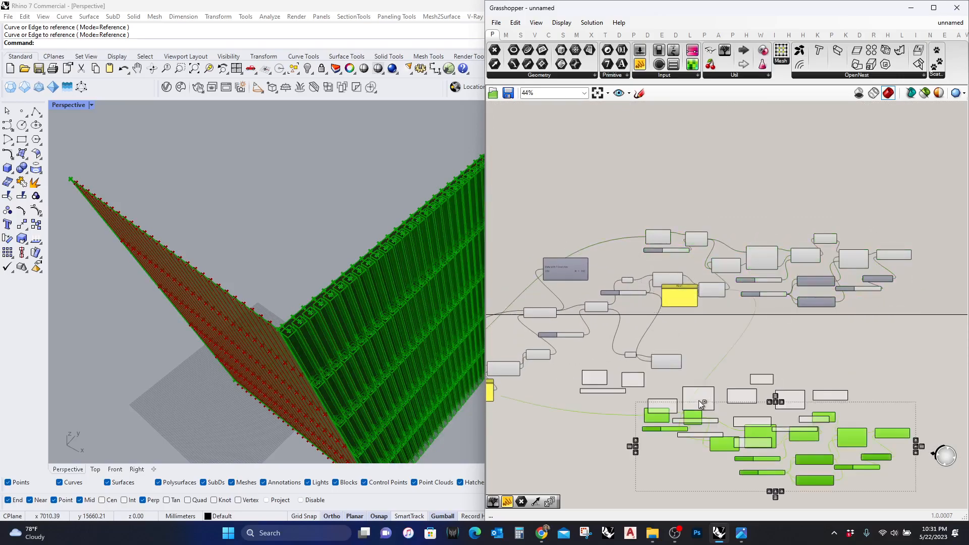
pyautogui.scroll(2, 674, 407)
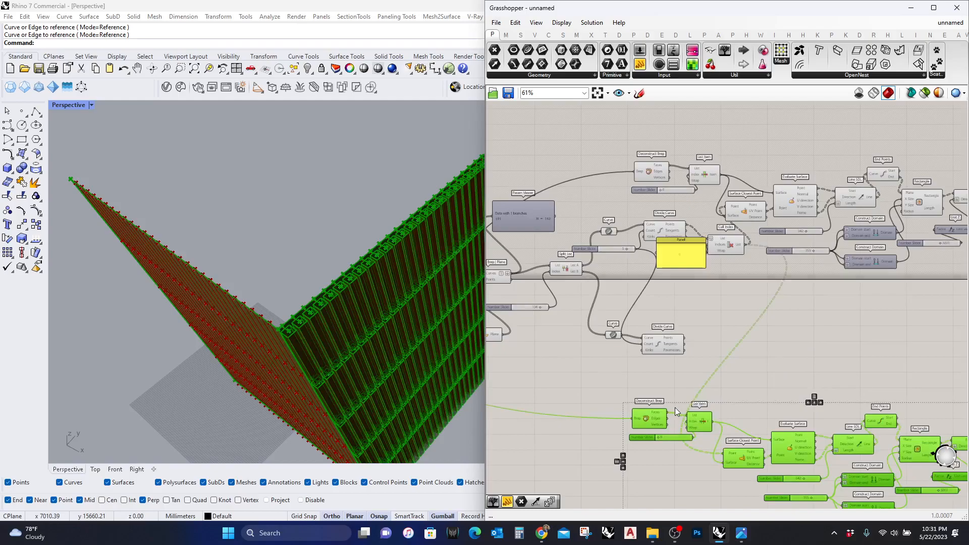
pyautogui.click(754, 402)
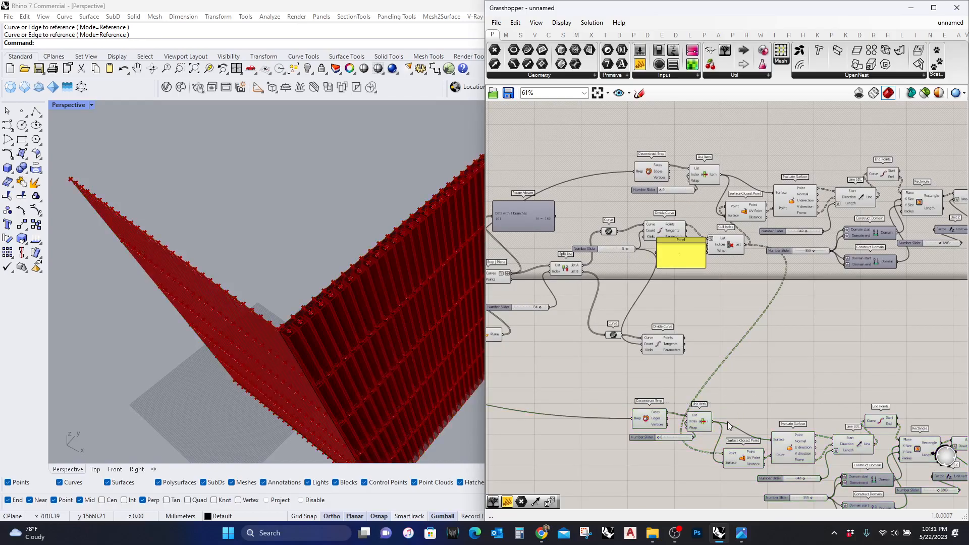
# Feed the second Divide Curve's Points into the copied Surface Closest Point and set the copied List Item's index slider to 1
pyautogui.scroll(1, 727, 451)
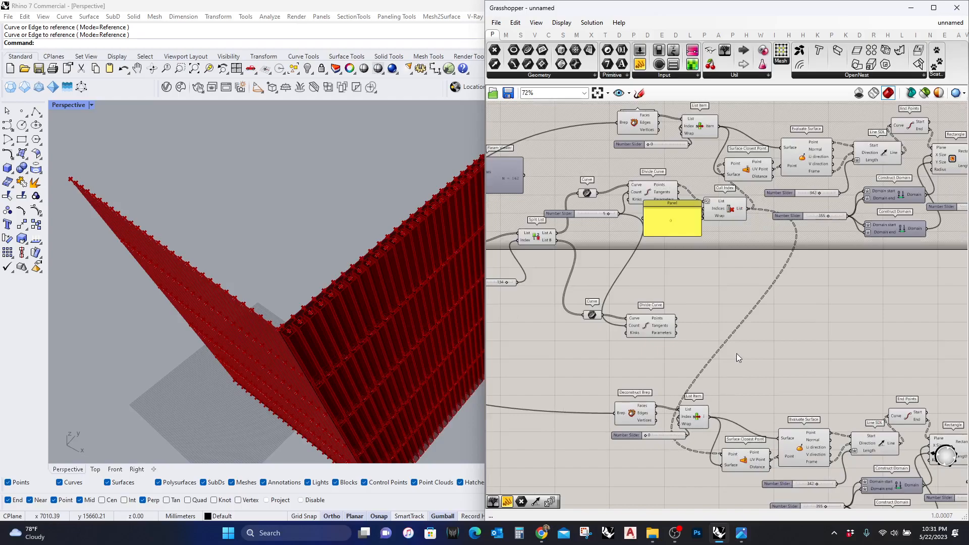
pyautogui.moveTo(723, 455); pyautogui.dragTo(677, 319)
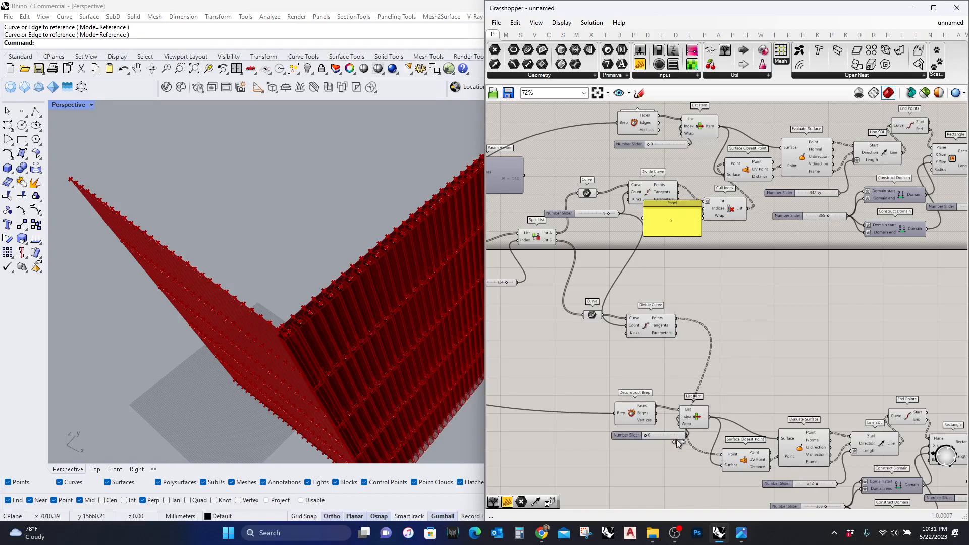
pyautogui.moveTo(668, 437); pyautogui.dragTo(680, 441)
pyautogui.moveTo(270, 314); pyautogui.dragTo(373, 344, button='right')
pyautogui.moveTo(775, 472); pyautogui.dragTo(883, 376, button='right')
pyautogui.scroll(2, 712, 387)
pyautogui.moveTo(803, 232); pyautogui.dragTo(785, 284, button='right')
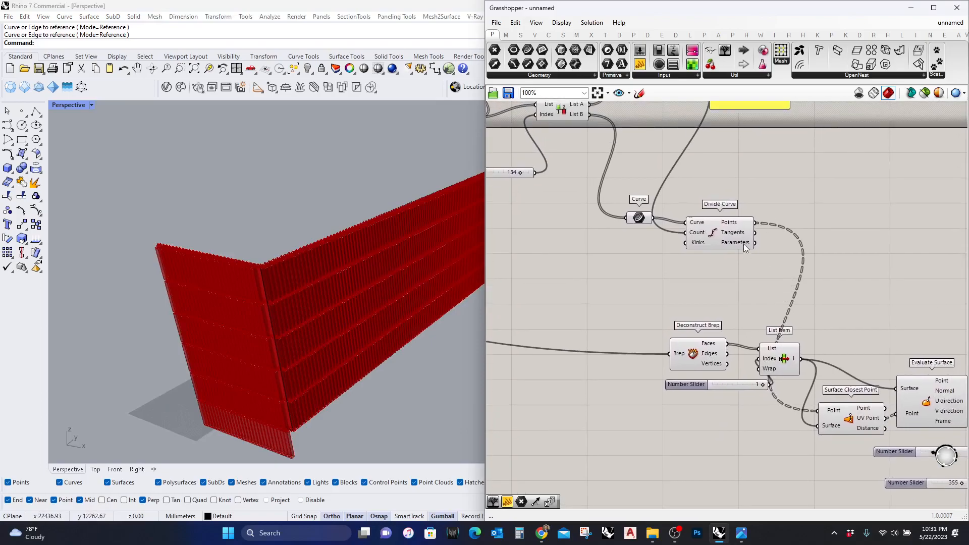
# Reposition the second Divide Curve close to its Curve component and move the copied index slider below Deconstruct Brep
pyautogui.moveTo(744, 245); pyautogui.dragTo(706, 256)
pyautogui.moveTo(718, 389); pyautogui.dragTo(700, 420)
pyautogui.moveTo(707, 279); pyautogui.dragTo(696, 328, button='right')
pyautogui.moveTo(669, 300); pyautogui.dragTo(662, 300)
pyautogui.click(682, 342)
pyautogui.doubleClick(683, 341)
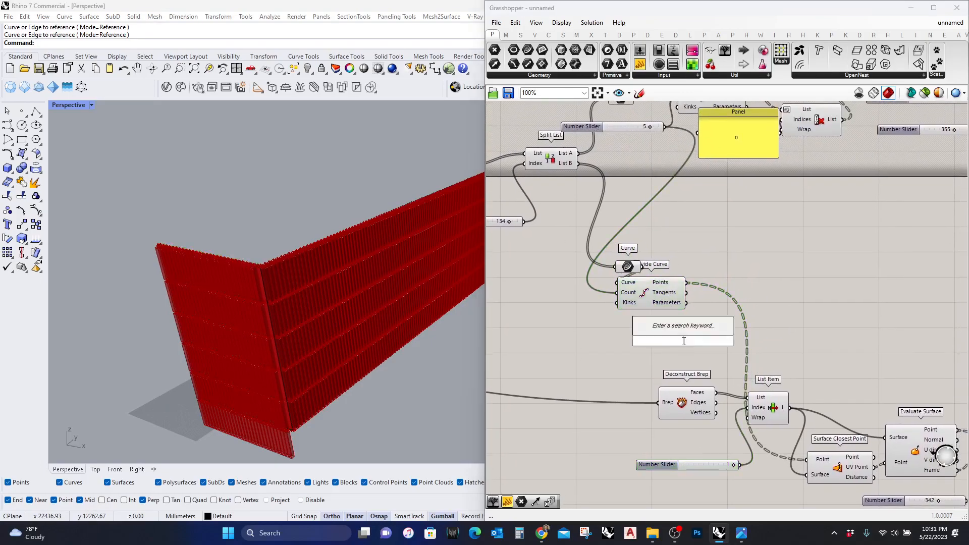
pyautogui.write('cuu')
pyautogui.press('BackSpace')
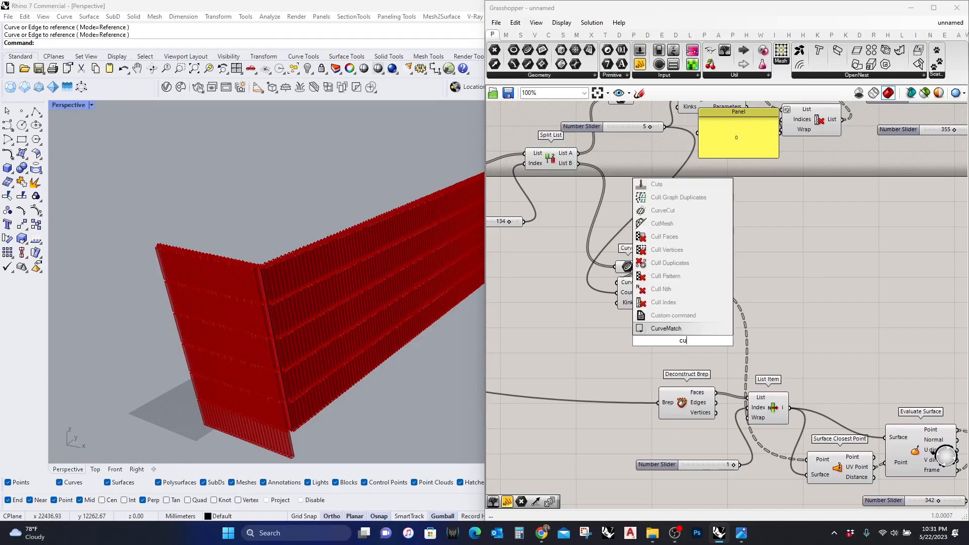
pyautogui.write('ll')
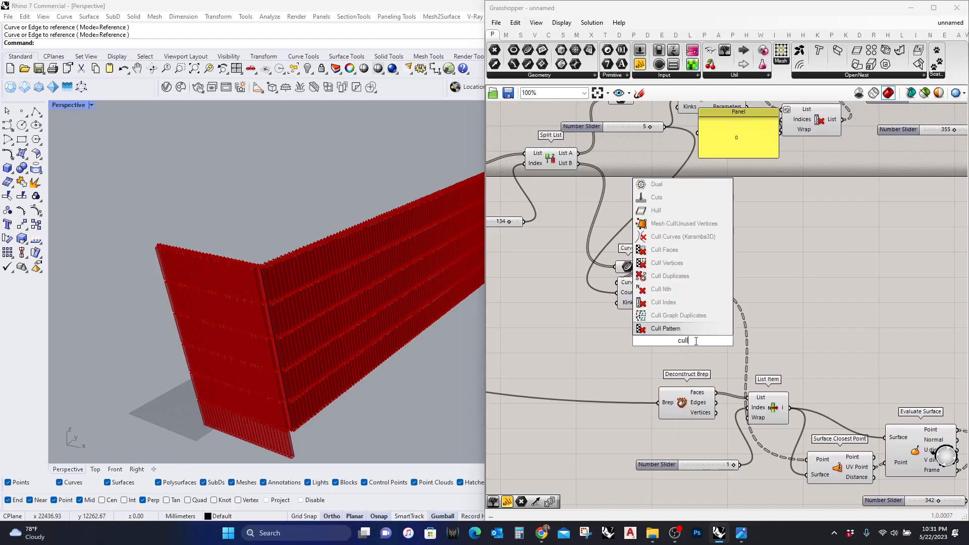
pyautogui.press('Escape')
pyautogui.click(669, 301)
# Add a Cull Index component below the second Divide Curve and wire its List input from Divide Curve's Points
pyautogui.doubleClick(690, 338)
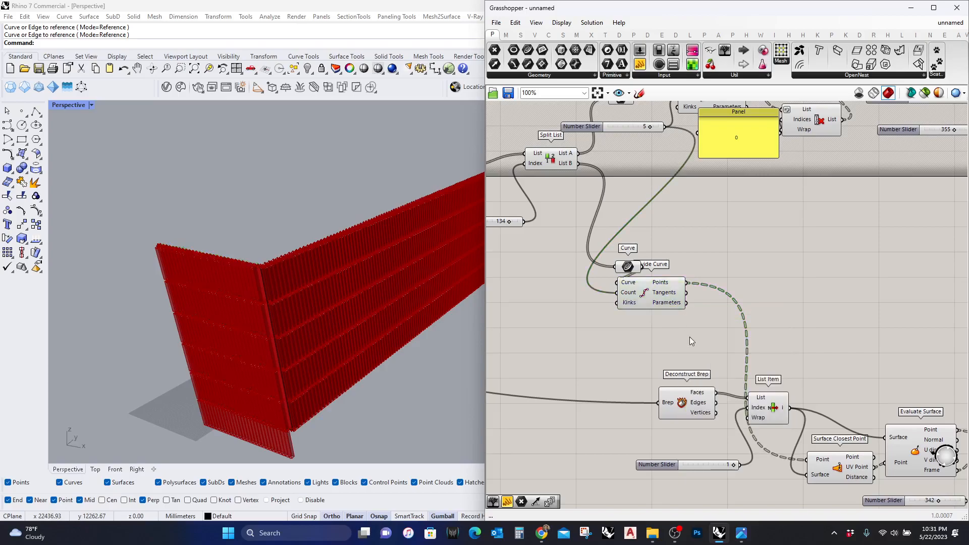
pyautogui.write('cu')
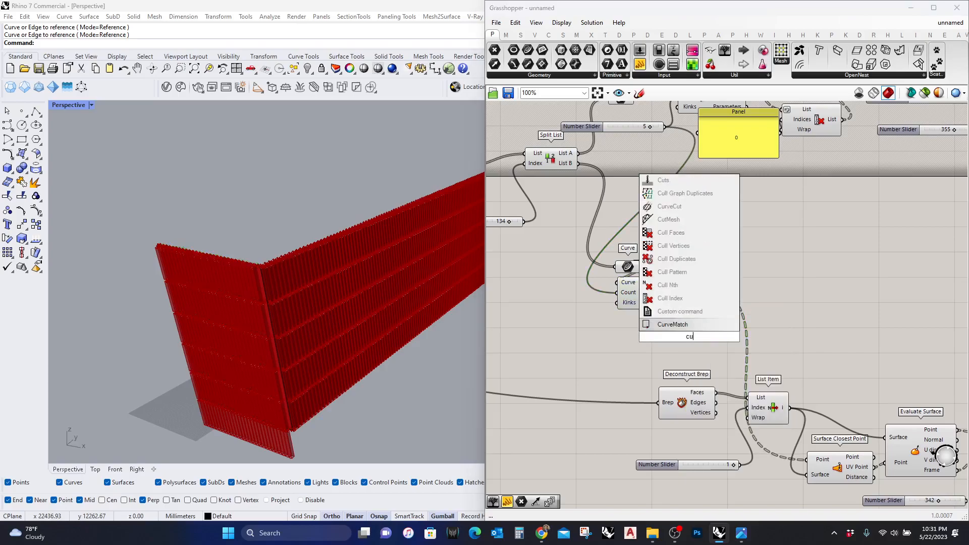
pyautogui.click(696, 298)
pyautogui.moveTo(688, 284); pyautogui.dragTo(664, 327)
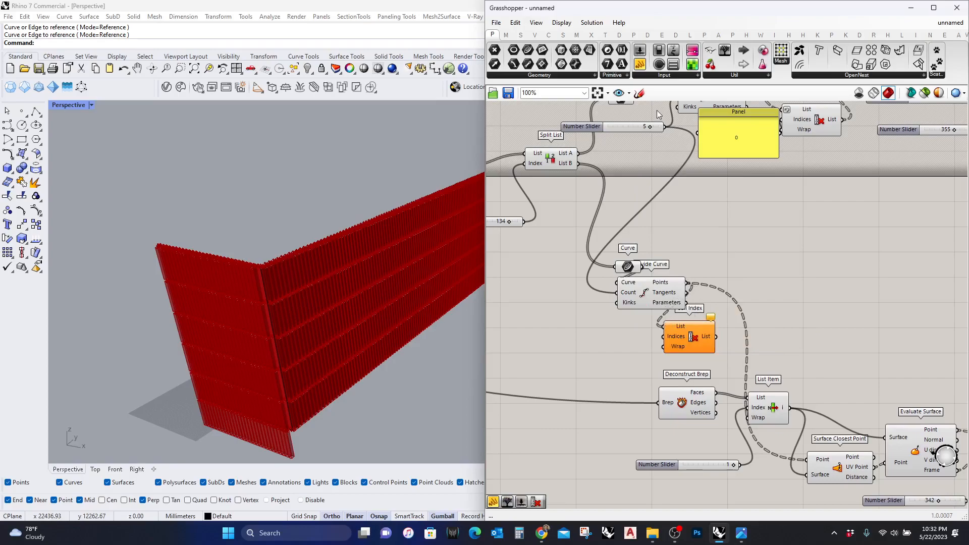
# Add a panel containing 0 and connect it to the new Cull Index's Indices input
pyautogui.moveTo(640, 64); pyautogui.dragTo(665, 336)
pyautogui.doubleClick(621, 335)
pyautogui.write('0')
pyautogui.click(630, 382)
pyautogui.click(682, 339)
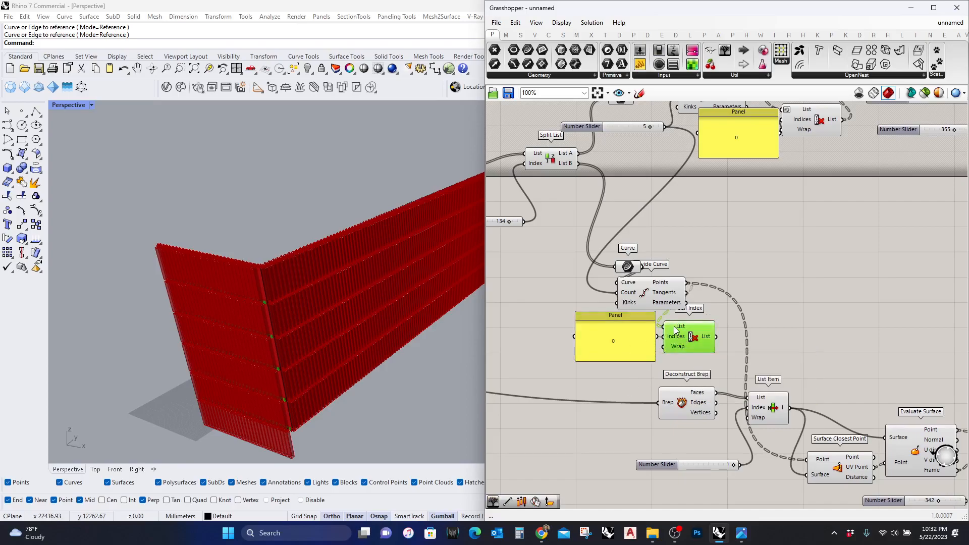
# Reverse the new Cull Index's List input, wire its output to the copied Surface Closest Point's Point input, and rearrange it with its panel
pyautogui.rightClick(676, 328)
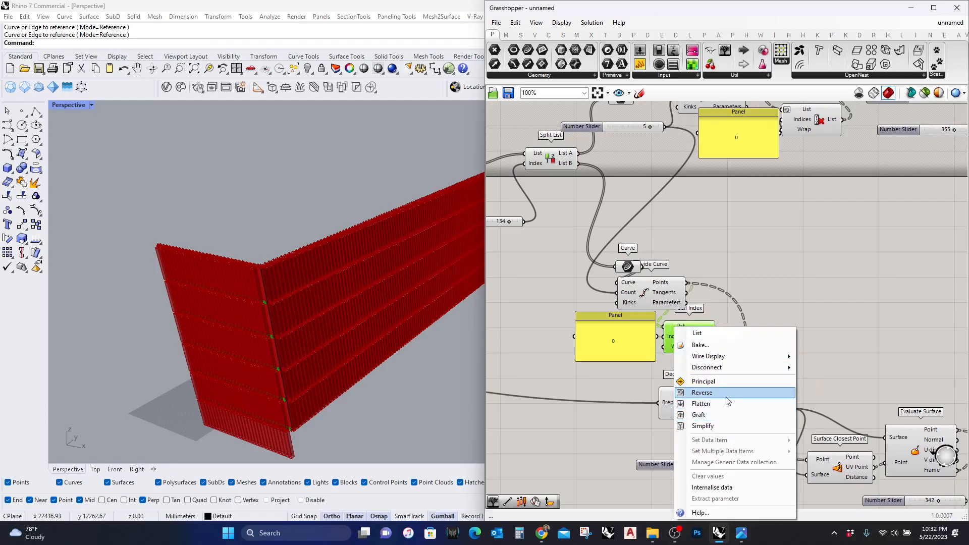
pyautogui.click(728, 394)
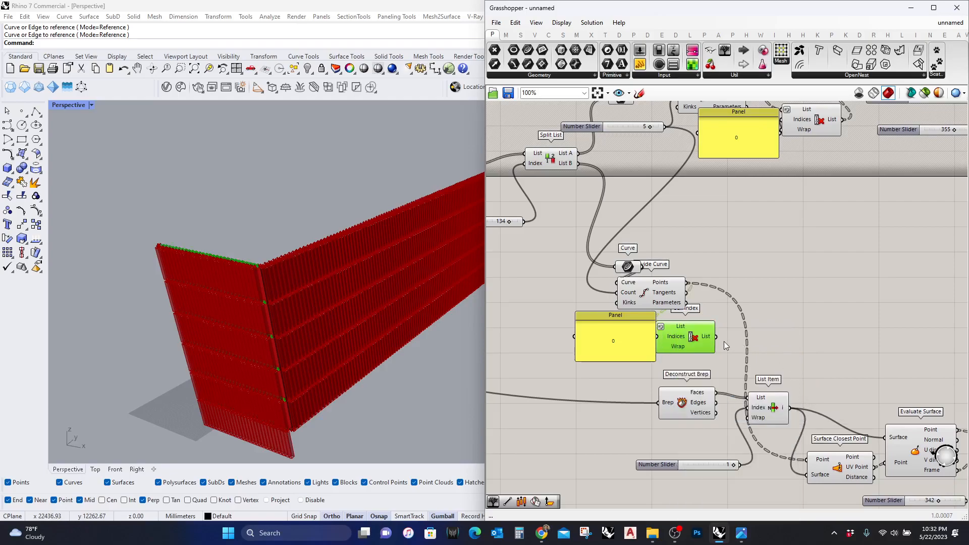
pyautogui.moveTo(716, 337); pyautogui.dragTo(809, 460)
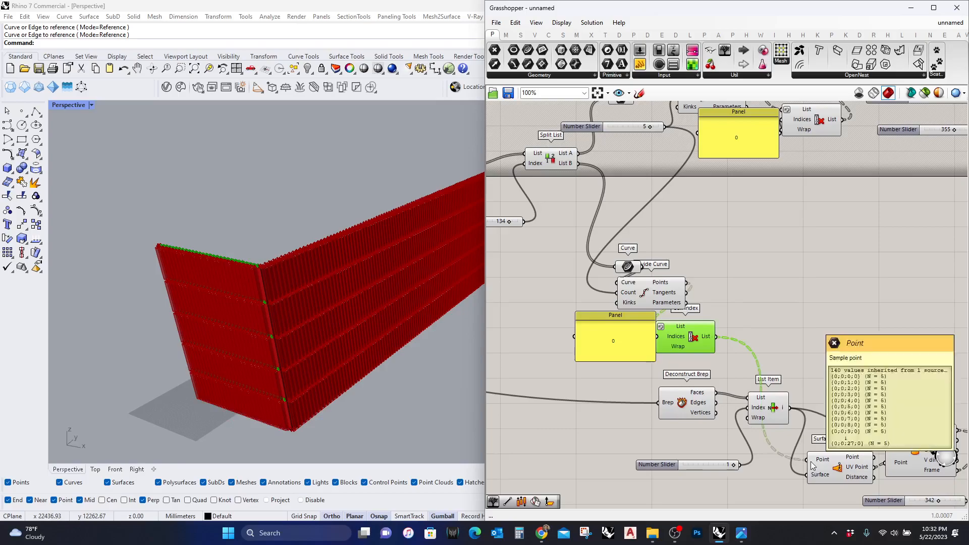
pyautogui.moveTo(710, 358); pyautogui.dragTo(624, 341, button='right')
pyautogui.moveTo(618, 324); pyautogui.dragTo(692, 310)
pyautogui.moveTo(553, 323); pyautogui.dragTo(568, 331)
# Highlight the copied Extrude and inspect the second facade's louvres and the corner where both sides meet
pyautogui.scroll(-2, 852, 397)
pyautogui.moveTo(889, 419); pyautogui.dragTo(710, 365, button='right')
pyautogui.click(849, 369)
pyautogui.moveTo(283, 286); pyautogui.dragTo(241, 289, button='right')
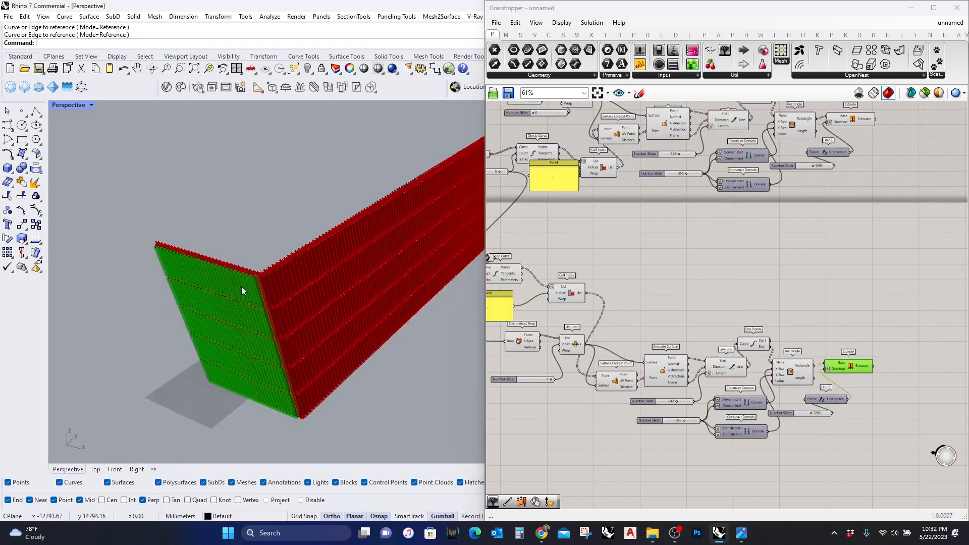
pyautogui.scroll(2, 241, 289)
pyautogui.scroll(-2, 767, 343)
pyautogui.scroll(2, 706, 298)
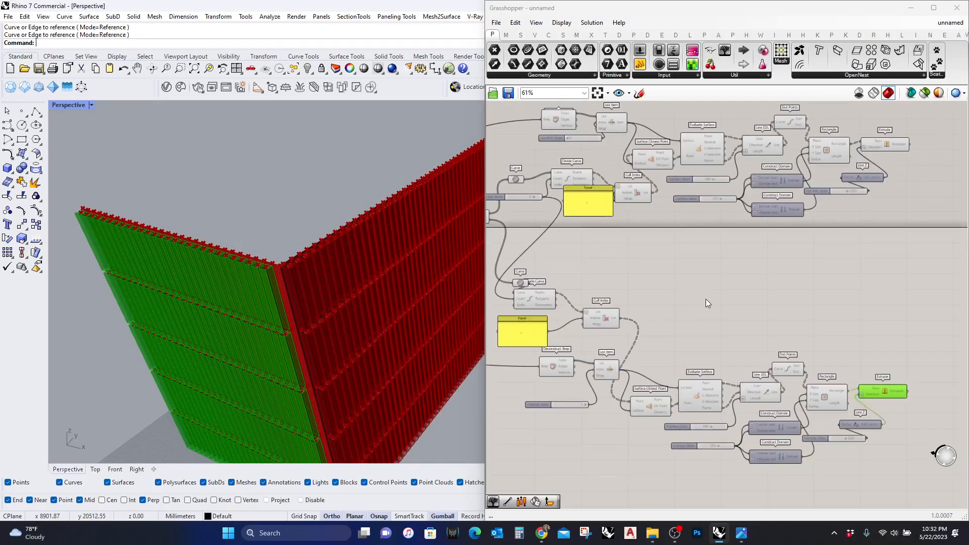
pyautogui.moveTo(704, 299); pyautogui.dragTo(819, 307, button='right')
pyautogui.moveTo(794, 339); pyautogui.dragTo(746, 334, button='right')
pyautogui.scroll(1, 559, 388)
pyautogui.scroll(-5, 378, 385)
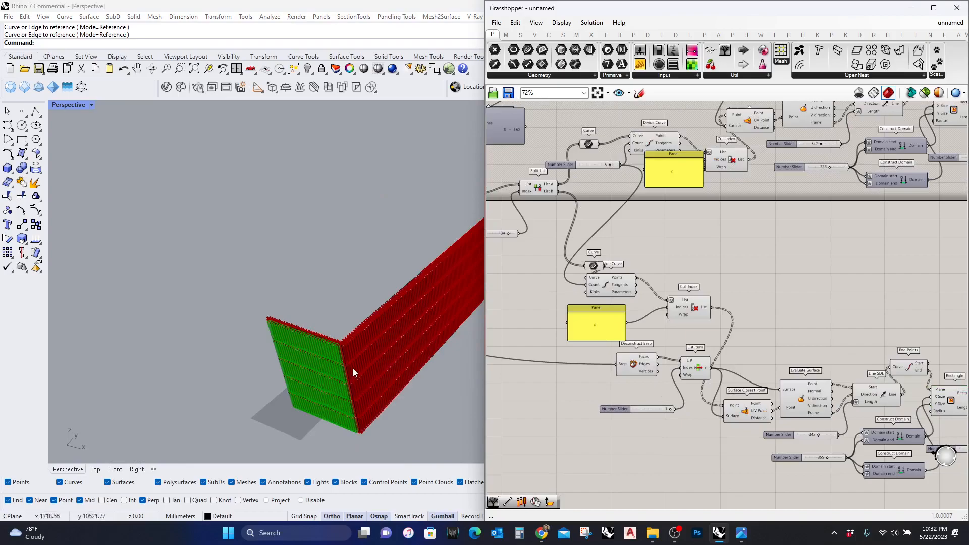
pyautogui.moveTo(350, 373); pyautogui.dragTo(311, 310, button='right')
pyautogui.scroll(-3, 340, 349)
pyautogui.scroll(2, 343, 349)
# Move the two Extrude components one above the other and highlight each in turn to compare the facade sides
pyautogui.moveTo(904, 402); pyautogui.dragTo(649, 386, button='right')
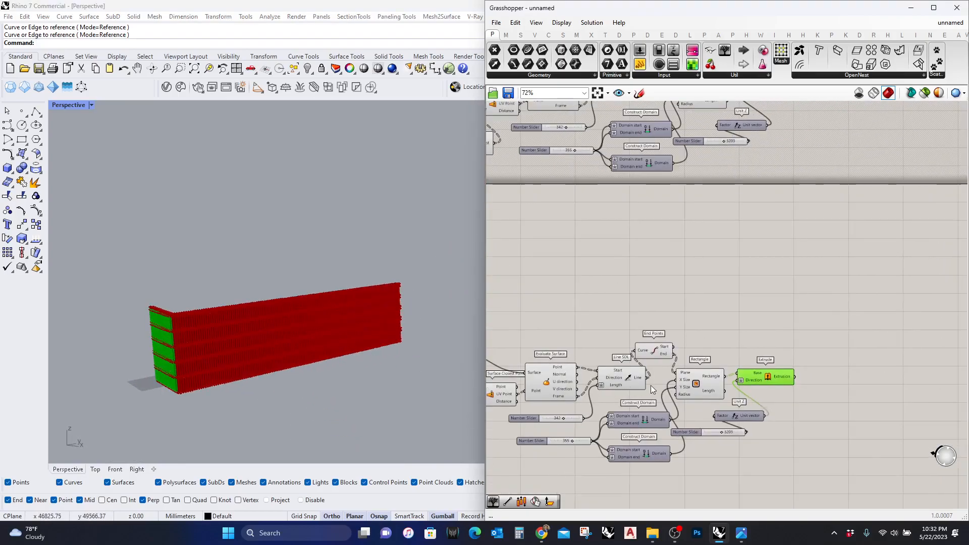
pyautogui.scroll(-2, 649, 386)
pyautogui.moveTo(740, 172); pyautogui.dragTo(780, 223)
pyautogui.moveTo(740, 375); pyautogui.dragTo(787, 261)
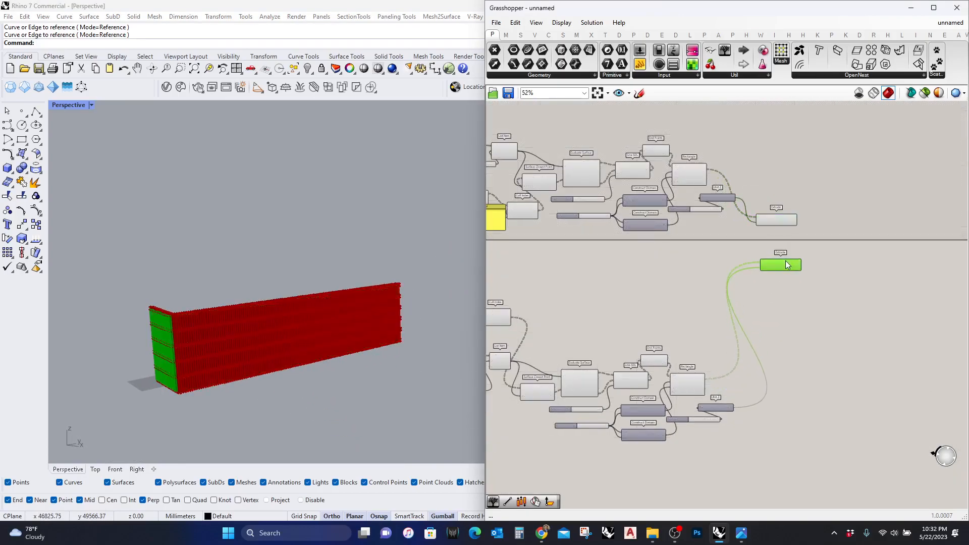
pyautogui.moveTo(777, 216); pyautogui.dragTo(778, 225)
pyautogui.moveTo(317, 303); pyautogui.dragTo(335, 346, button='right')
pyautogui.scroll(4, 130, 353)
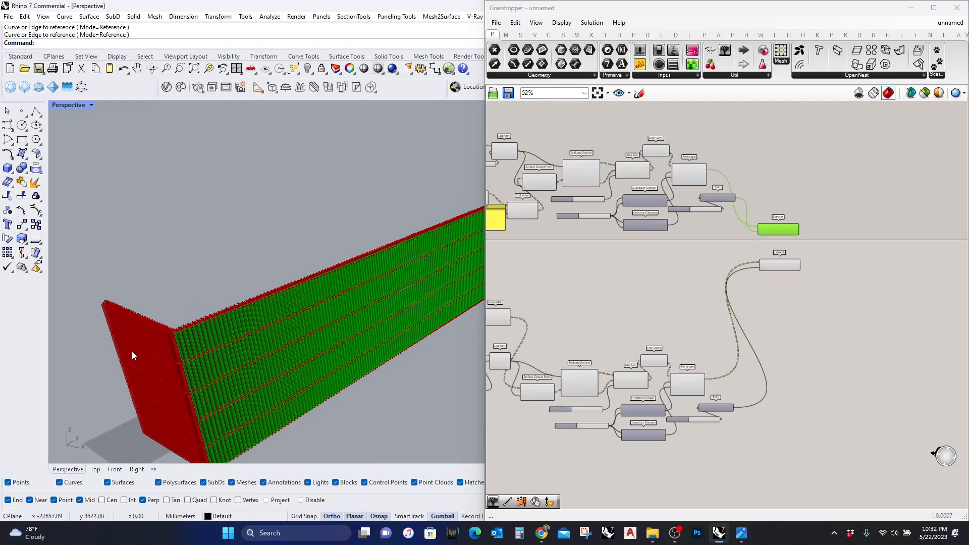
pyautogui.scroll(2, 130, 353)
pyautogui.click(779, 268)
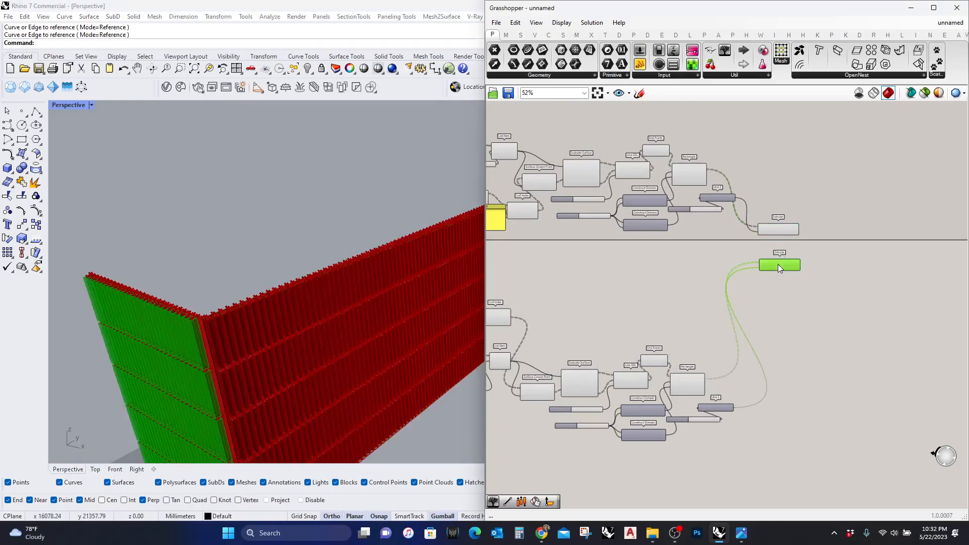
pyautogui.click(781, 231)
# Add an Entwine component and connect the first facade's Extrusion to Branch {0;0} and the second's to Branch {0;1}
pyautogui.moveTo(828, 262); pyautogui.dragTo(781, 295, button='right')
pyautogui.scroll(3, 779, 291)
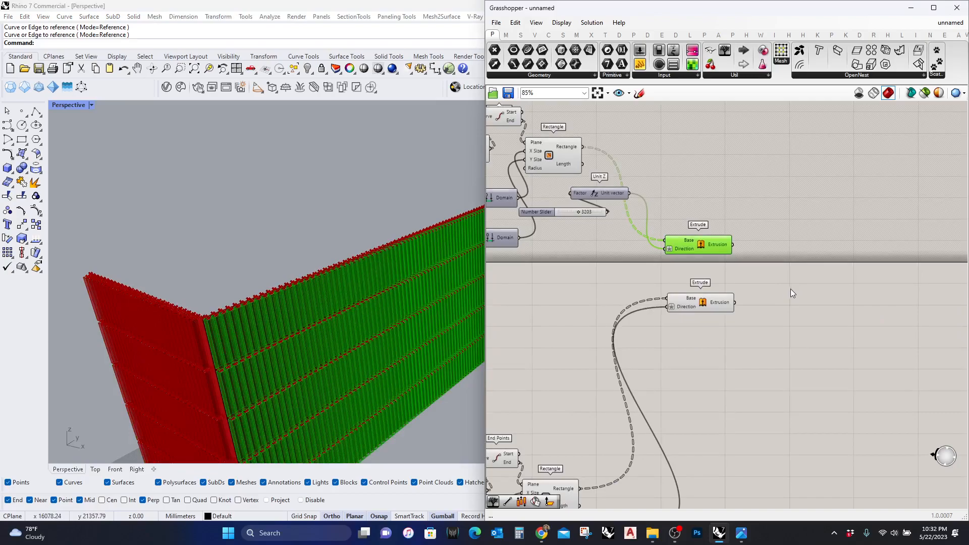
pyautogui.doubleClick(797, 285)
pyautogui.write('entwine')
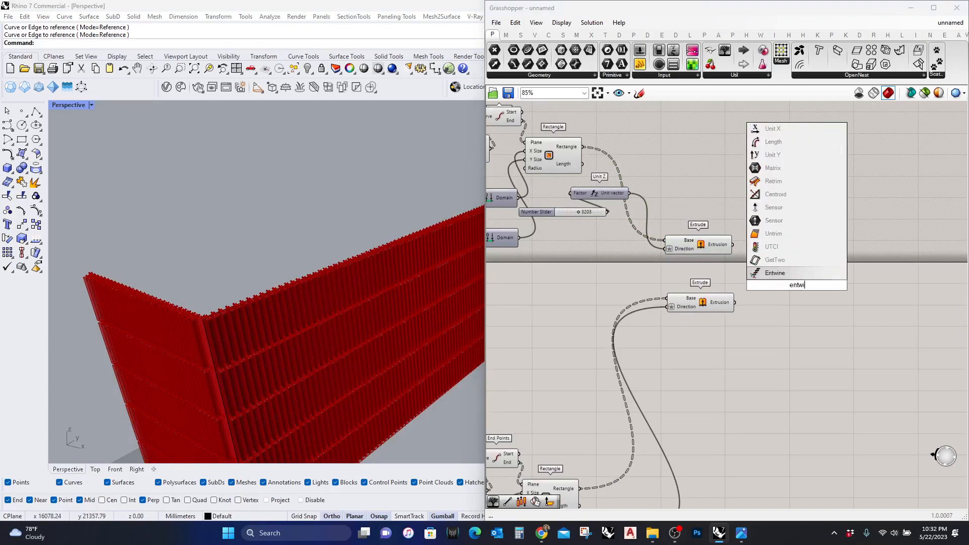
pyautogui.click(819, 272)
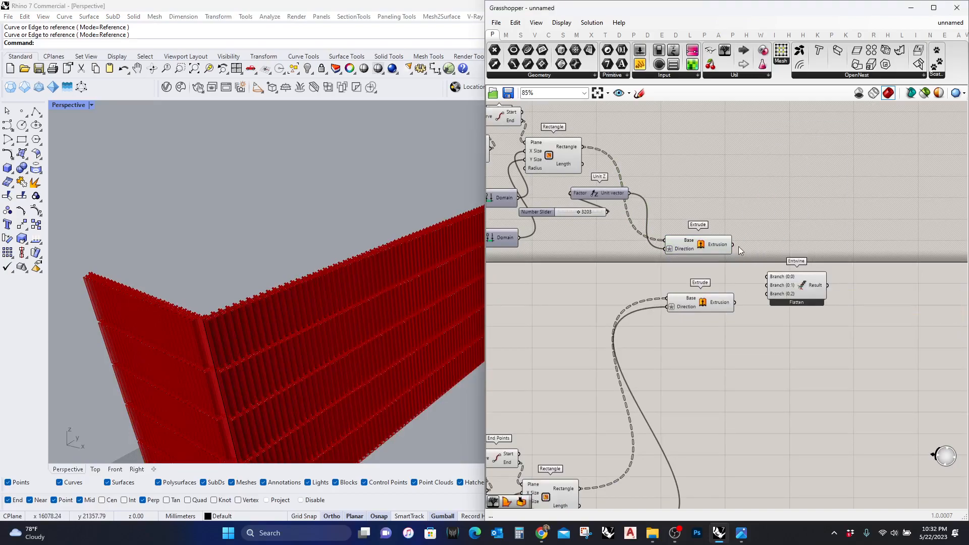
pyautogui.moveTo(759, 263); pyautogui.dragTo(770, 280)
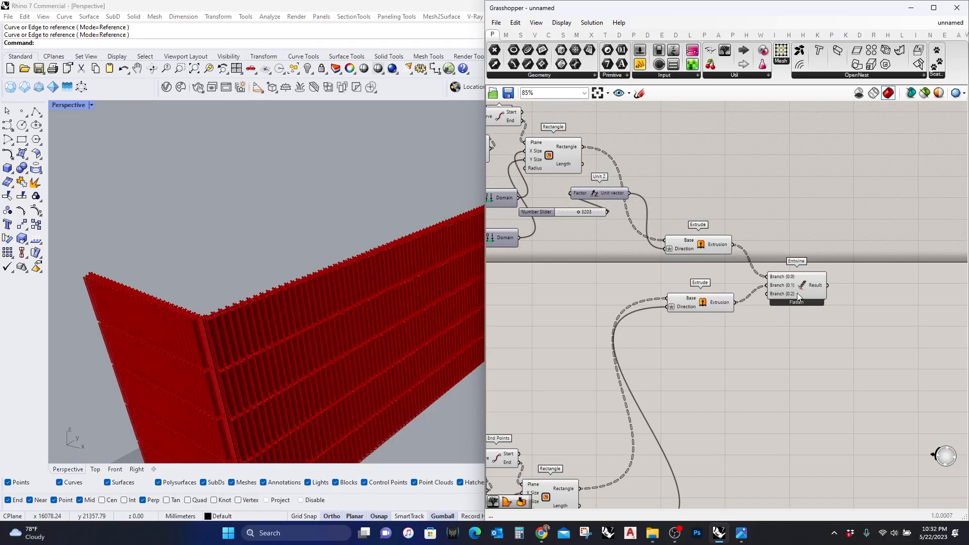
# Remove the unused third branch input from the Entwine component
pyautogui.scroll(7, 795, 300)
pyautogui.click(785, 287)
pyautogui.scroll(-6, 717, 320)
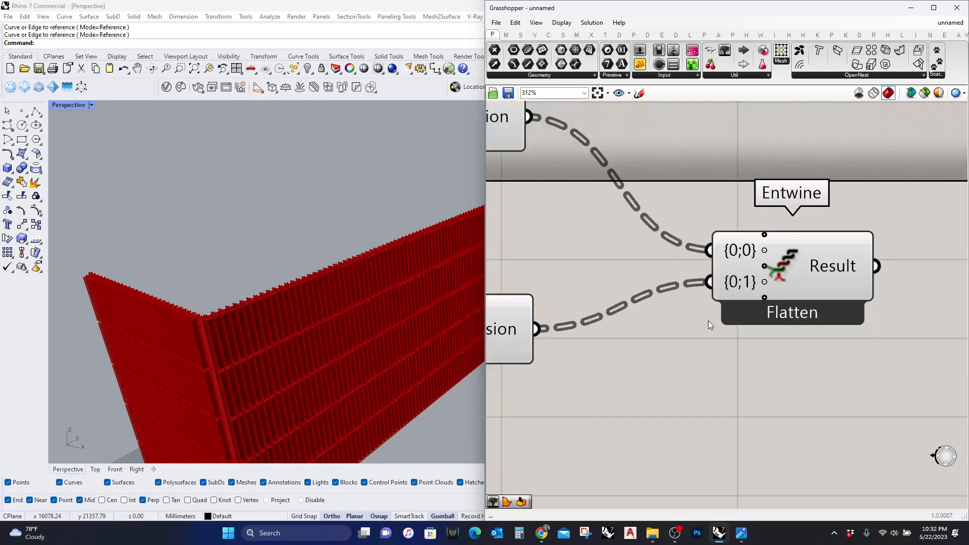
pyautogui.scroll(-3, 204, 317)
pyautogui.scroll(3, 235, 326)
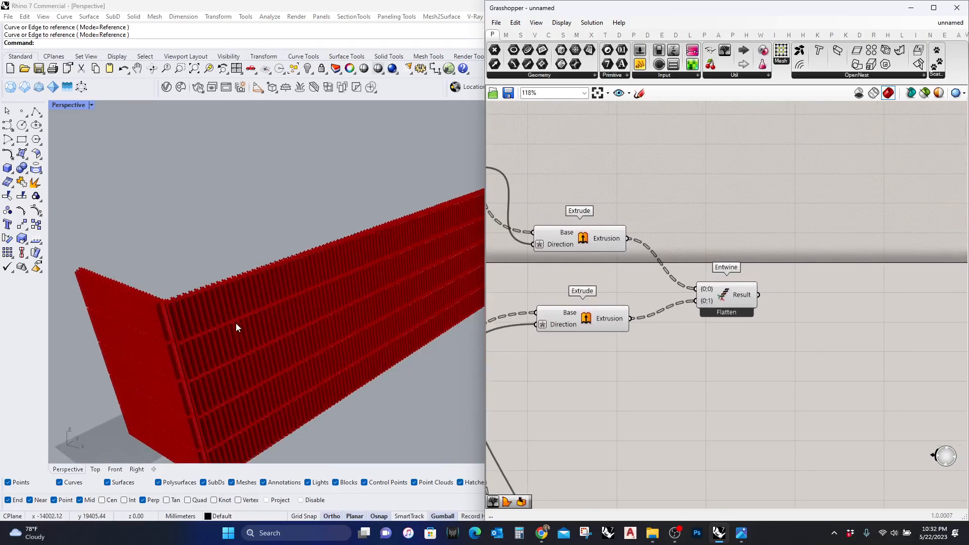
# Highlight the Entwine component and check the combined louvres of both facade sides
pyautogui.moveTo(265, 311); pyautogui.dragTo(259, 317, button='right')
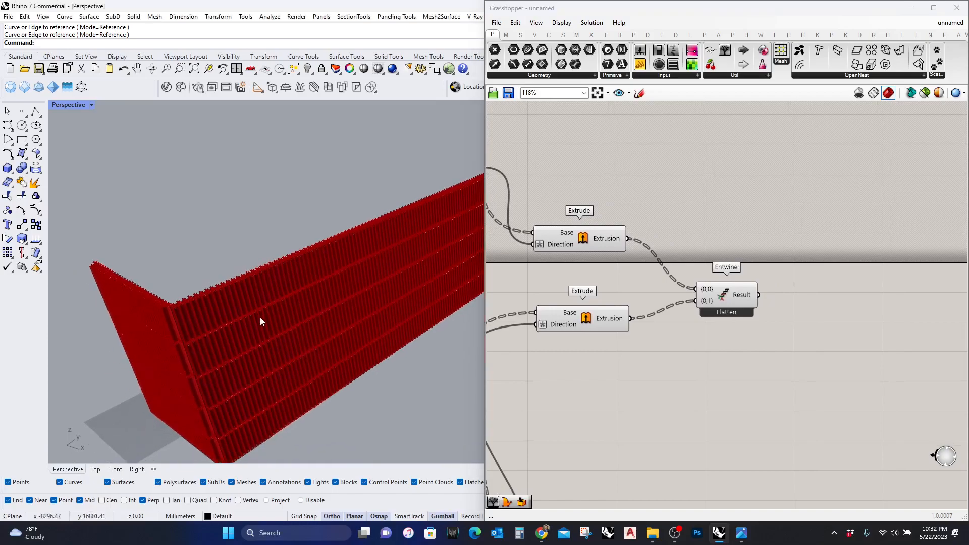
pyautogui.moveTo(770, 310); pyautogui.dragTo(702, 367, button='right')
pyautogui.click(691, 340)
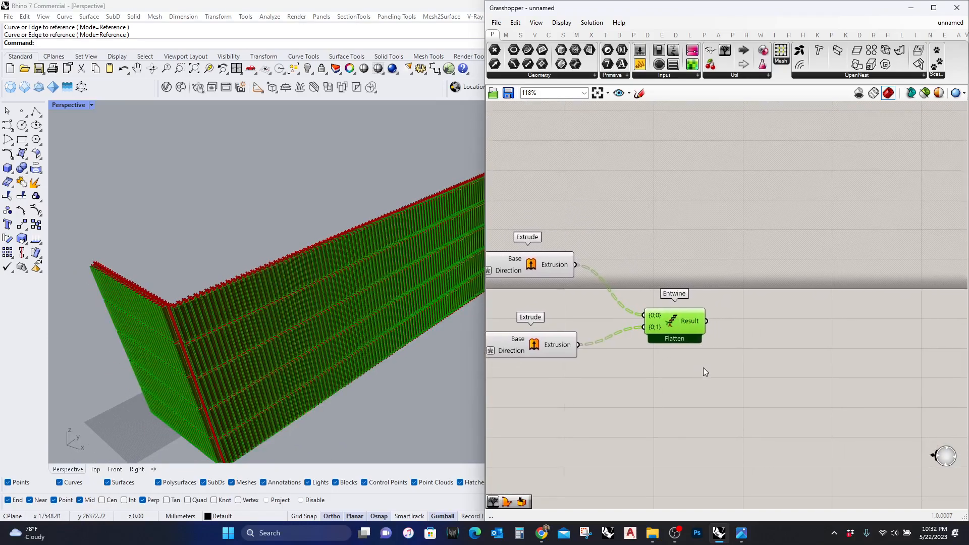
pyautogui.click(717, 368)
pyautogui.scroll(-5, 343, 329)
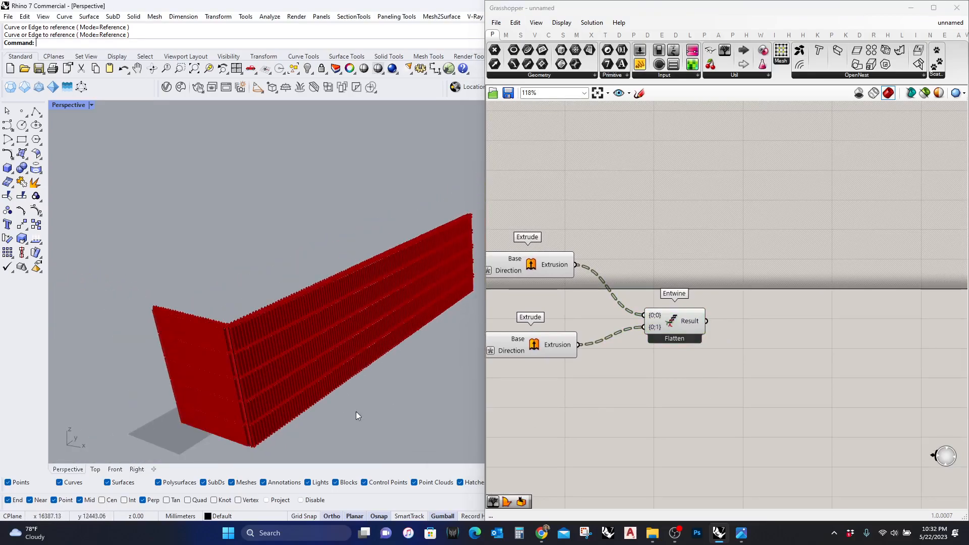
# Add a Random Reduce component and connect the Entwine Result to its List input
pyautogui.doubleClick(739, 367)
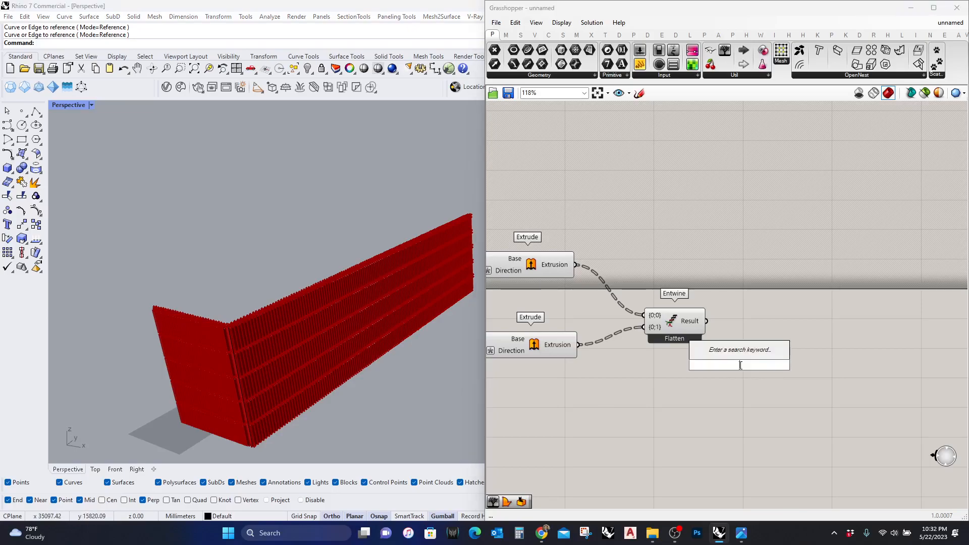
pyautogui.write('random red')
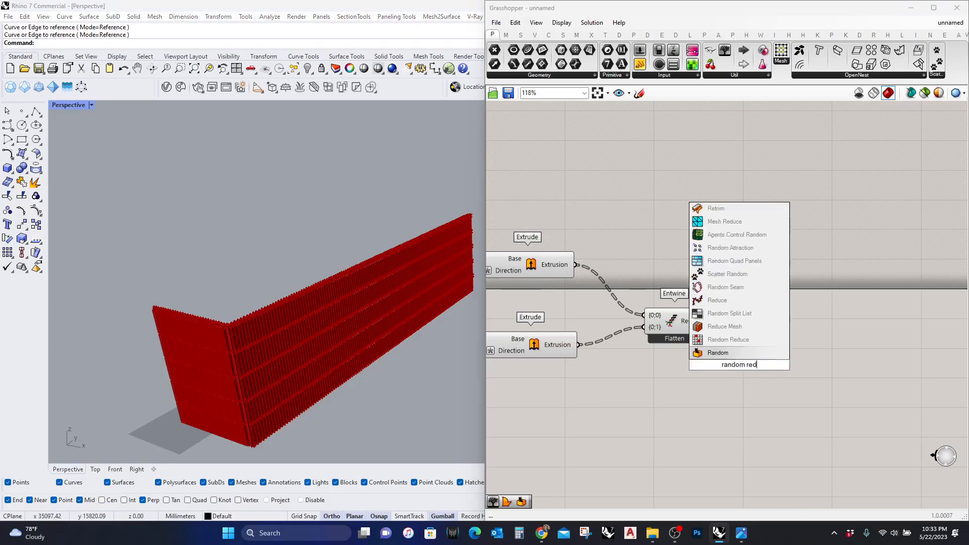
pyautogui.click(732, 351)
pyautogui.scroll(1, 722, 326)
pyautogui.moveTo(706, 321); pyautogui.dragTo(702, 358)
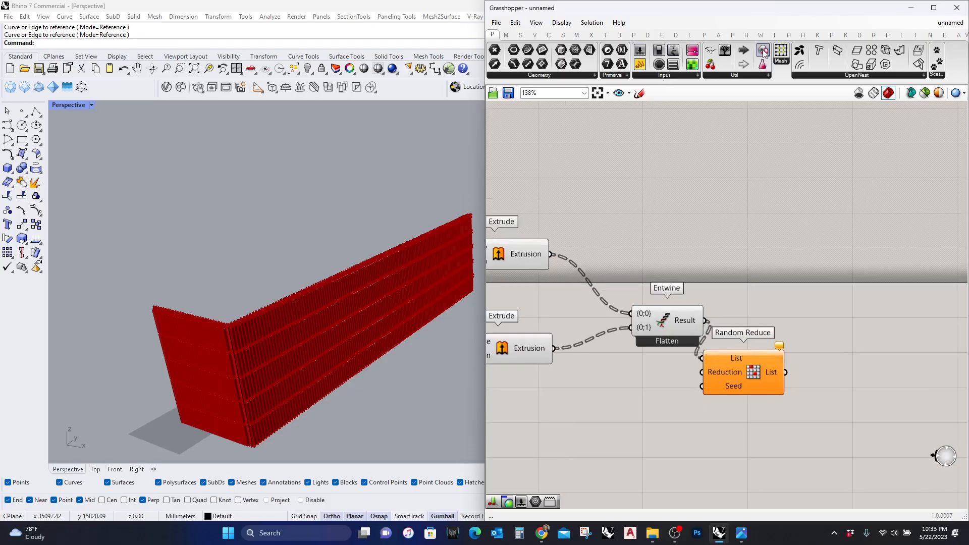
# Add a Param Viewer connected to the Entwine Result and flatten that output, moving Random Reduce aside
pyautogui.moveTo(726, 51); pyautogui.dragTo(762, 218)
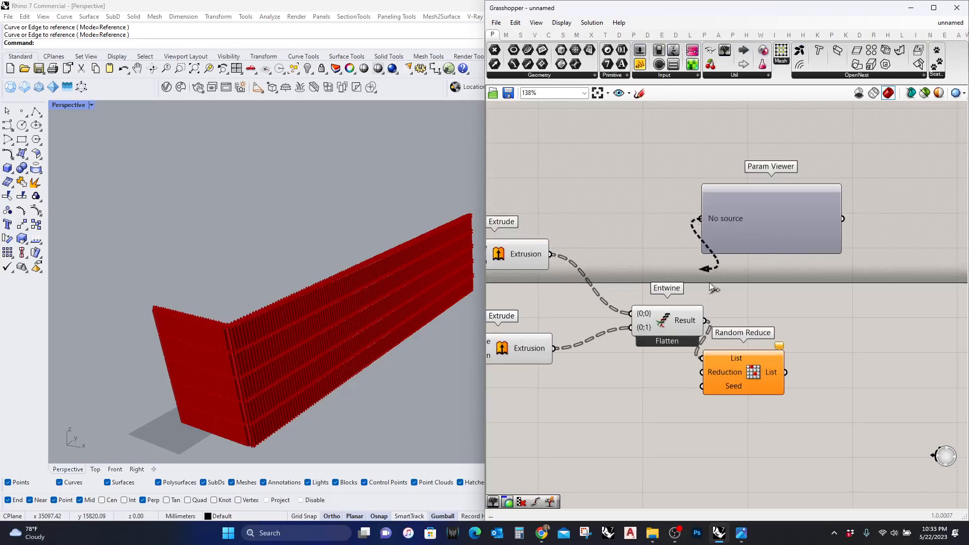
pyautogui.moveTo(708, 273); pyautogui.dragTo(706, 321)
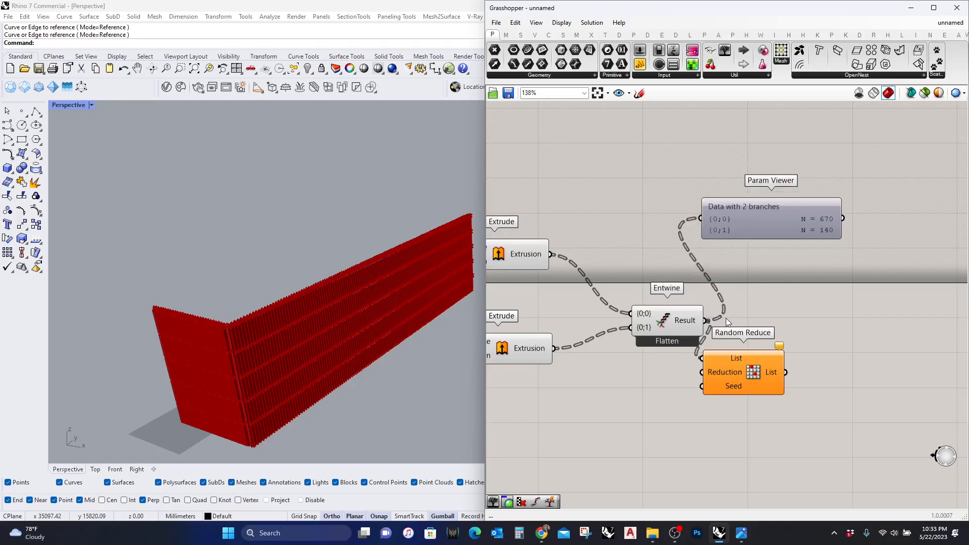
pyautogui.rightClick(693, 326)
pyautogui.click(722, 376)
pyautogui.moveTo(734, 386); pyautogui.dragTo(783, 381)
# Add an integer number slider with a maximum of 809 and connect it to Random Reduce's Reduction input
pyautogui.doubleClick(626, 411)
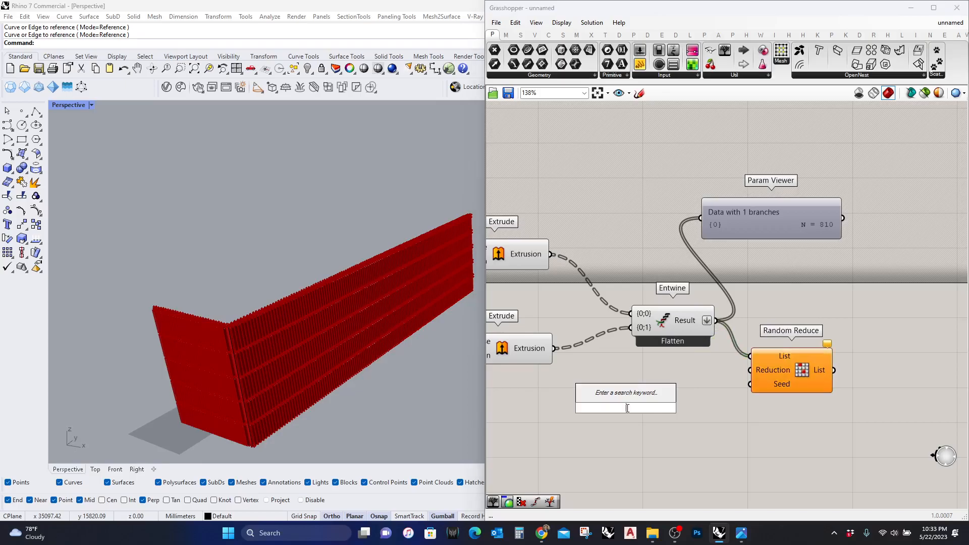
pyautogui.write('slider')
pyautogui.click(632, 385)
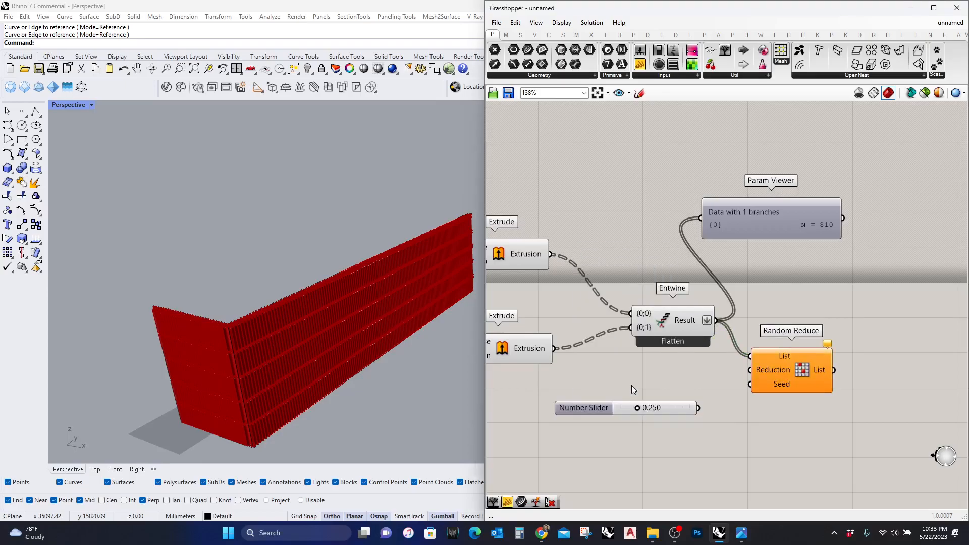
pyautogui.doubleClick(587, 411)
pyautogui.click(599, 383)
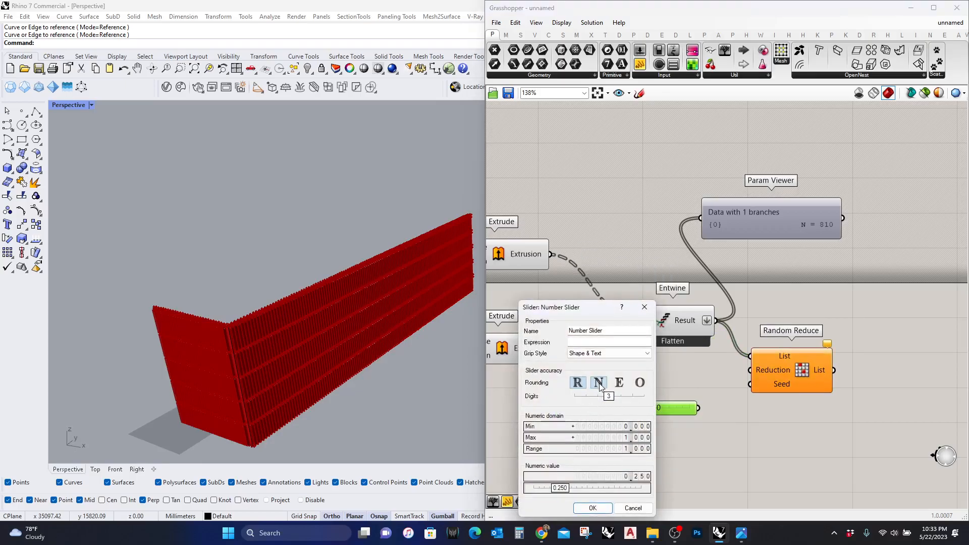
pyautogui.doubleClick(618, 437)
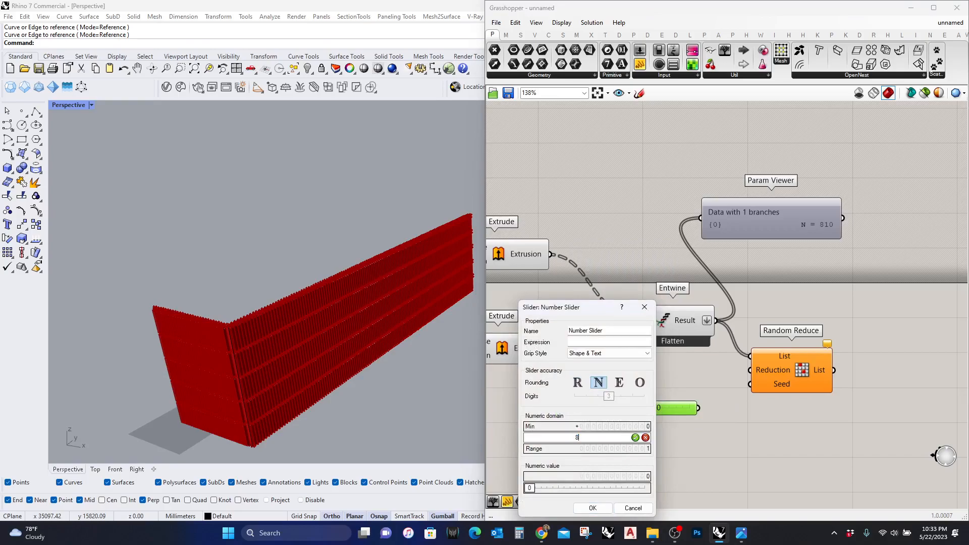
pyautogui.write('809')
pyautogui.click(635, 438)
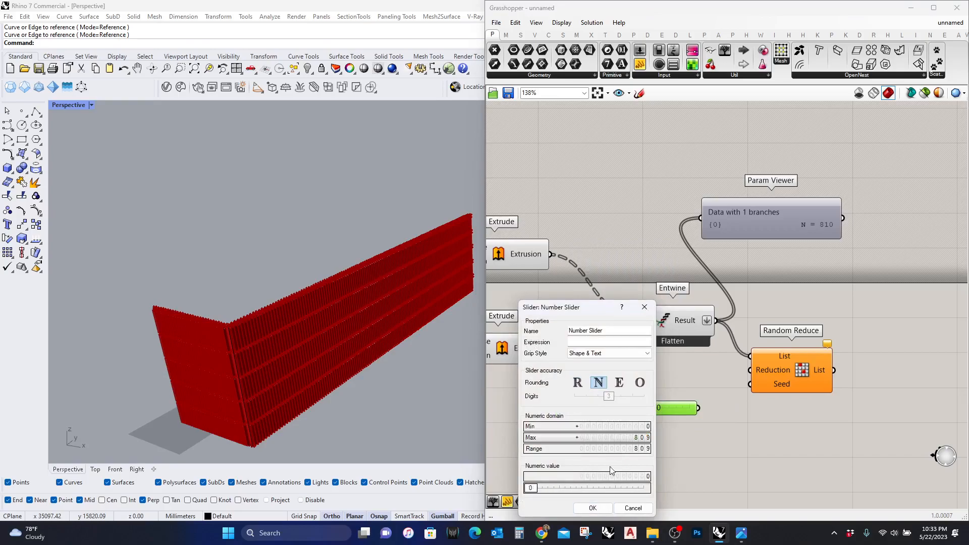
pyautogui.click(592, 508)
pyautogui.moveTo(750, 371); pyautogui.dragTo(698, 408)
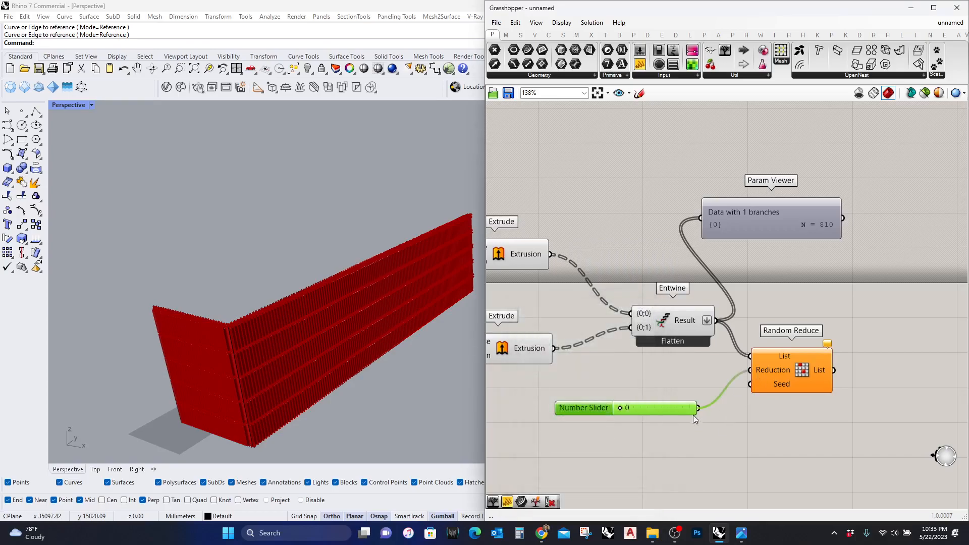
# Add a Custom Preview component and connect Random Reduce's List output to its Geometry input
pyautogui.doubleClick(852, 300)
pyautogui.write('colro')
pyautogui.press('BackSpace')
pyautogui.press('BackSpace')
pyautogui.write('or preview')
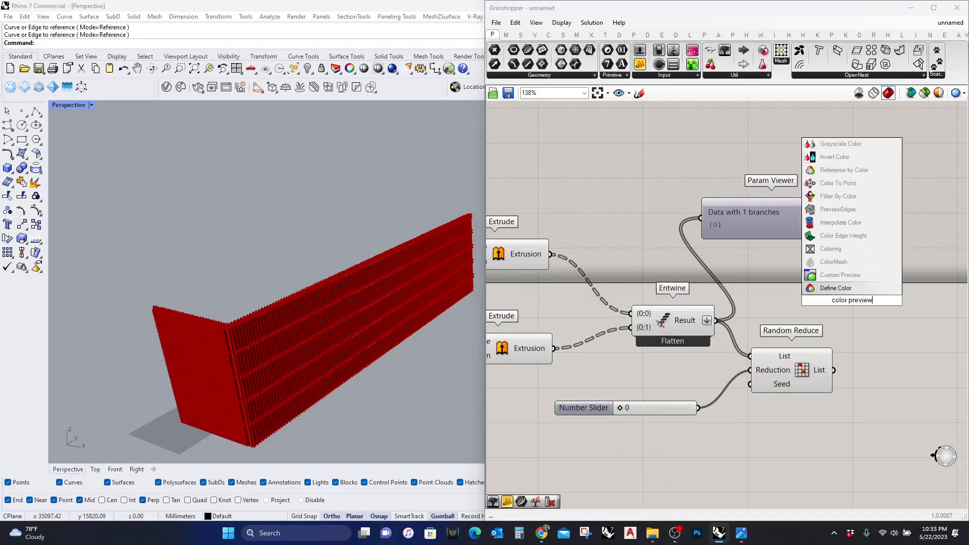
pyautogui.click(840, 275)
pyautogui.moveTo(821, 294); pyautogui.dragTo(826, 370)
# Copy the slider for Random Reduce's Seed input, and set Reduction to 345 and Seed to 809
pyautogui.keyDown('alt'); pyautogui.moveTo(674, 413); pyautogui.dragTo(684, 437); pyautogui.keyUp('alt')
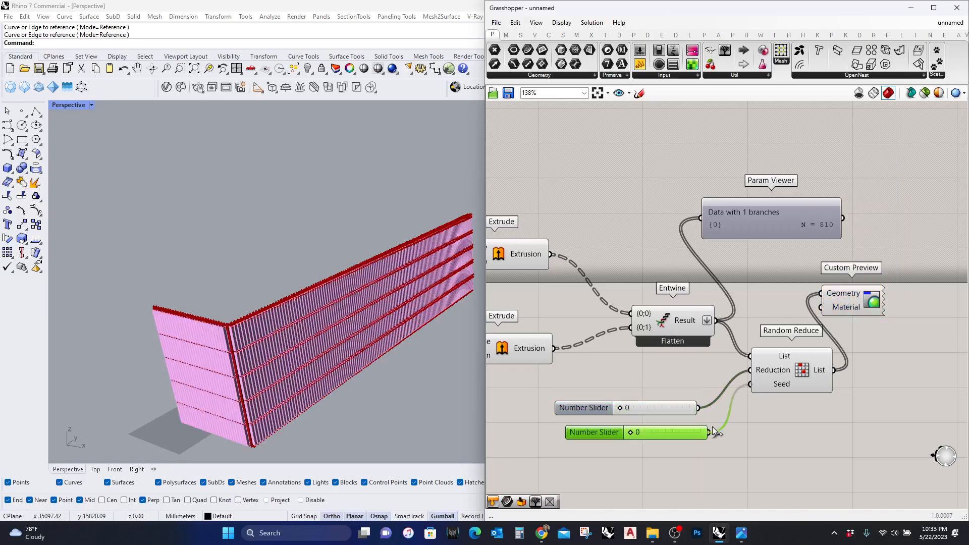
pyautogui.moveTo(620, 410); pyautogui.dragTo(650, 409)
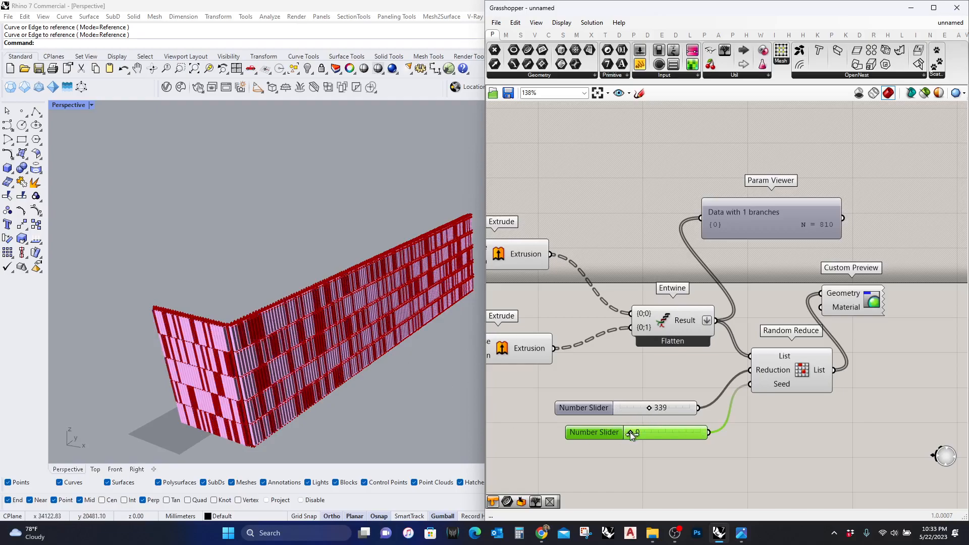
pyautogui.moveTo(649, 409); pyautogui.dragTo(706, 445)
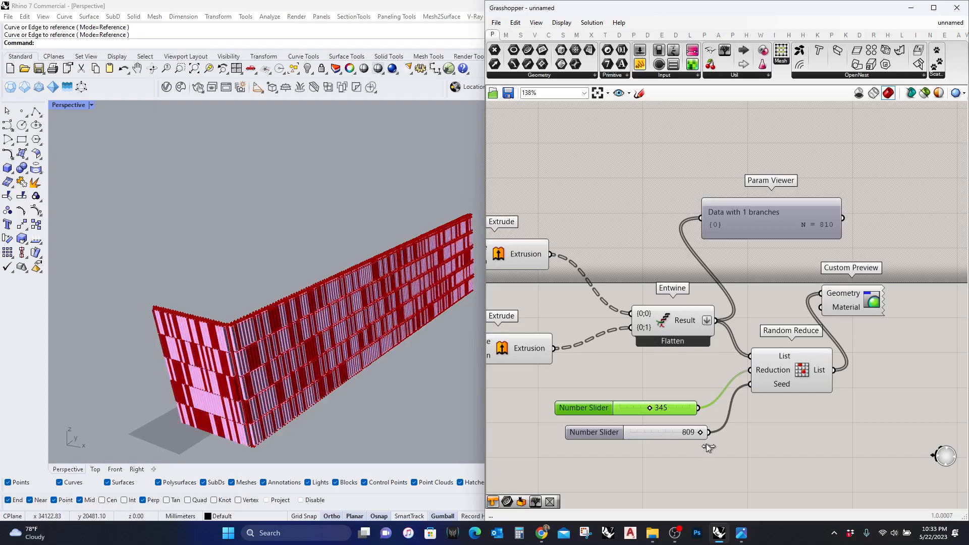
pyautogui.moveTo(264, 305); pyautogui.dragTo(342, 363, button='right')
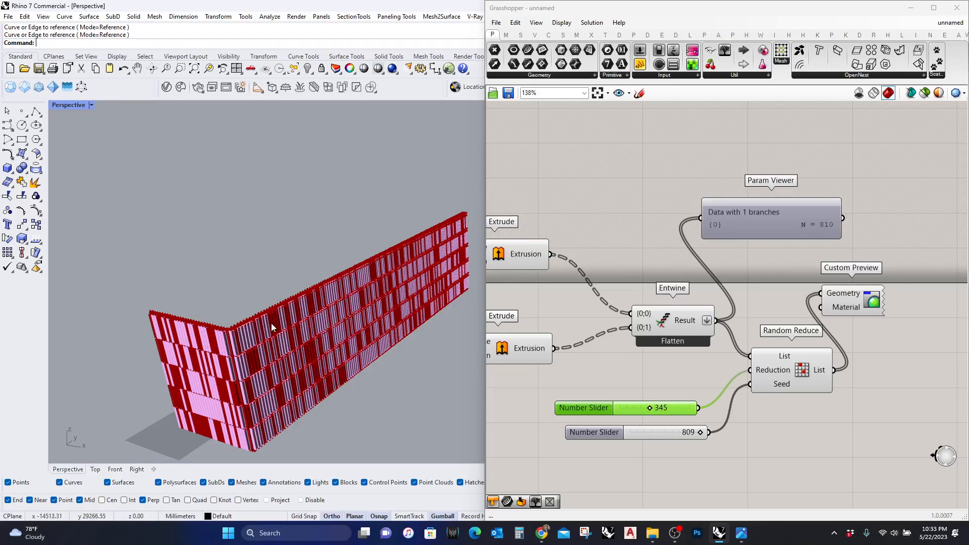
pyautogui.moveTo(699, 436)
pyautogui.mouseDown()
pyautogui.moveTo(629, 432)
pyautogui.moveTo(702, 434)
pyautogui.mouseUp()
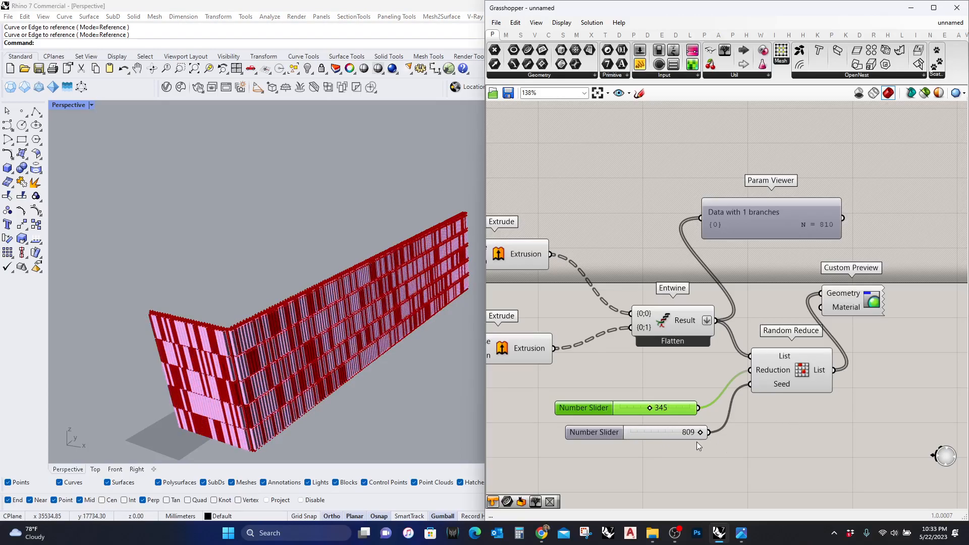
# Delete the Random Reduce component with its two sliders and the Custom Preview
pyautogui.moveTo(861, 449); pyautogui.dragTo(555, 366)
pyautogui.press('Delete')
pyautogui.press('Delete')
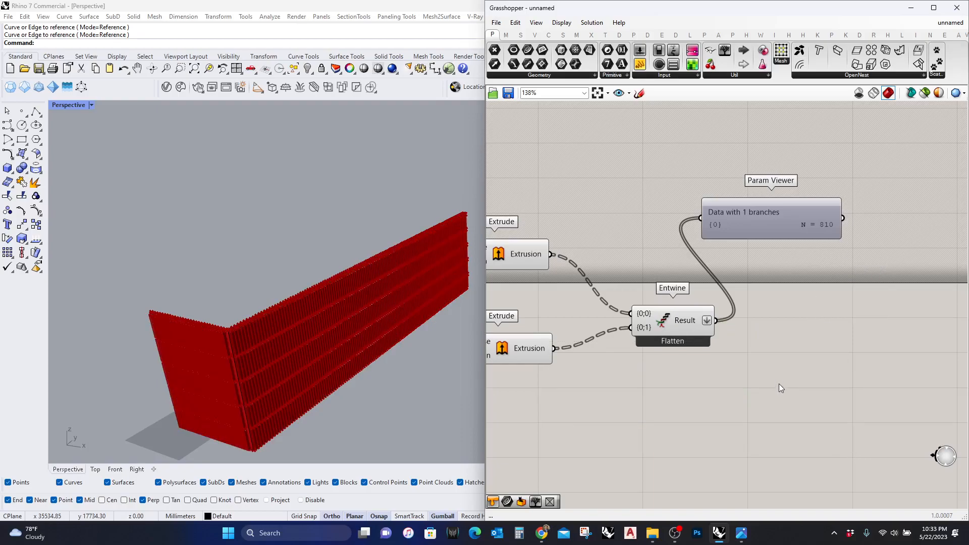
# Add a Cull Pattern component and connect the Entwine Result to its List input
pyautogui.doubleClick(779, 384)
pyautogui.write('cull pa')
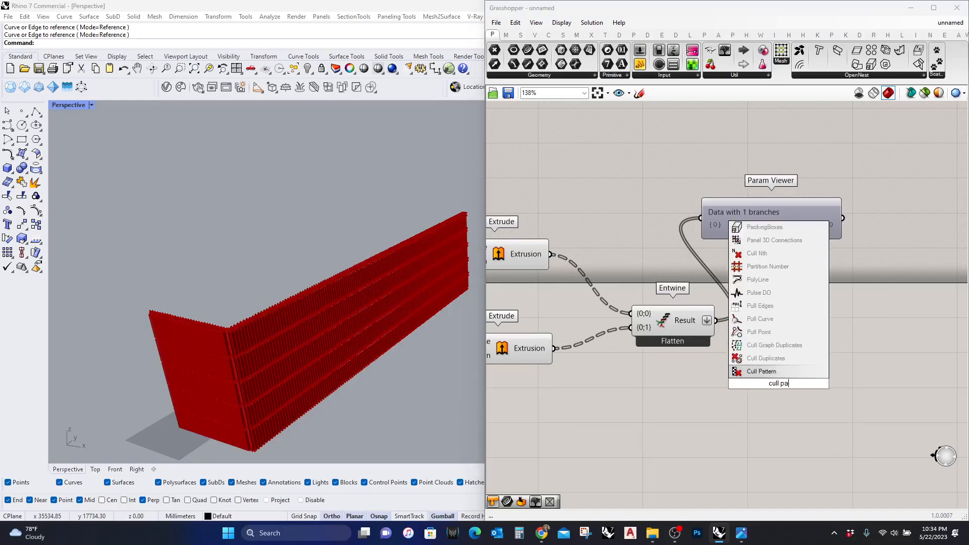
pyautogui.press('Return')
pyautogui.moveTo(717, 321); pyautogui.dragTo(736, 376)
# Create six stacked Boolean Toggles below the Entwine, set to True, False, True, True, False and False
pyautogui.doubleClick(650, 425)
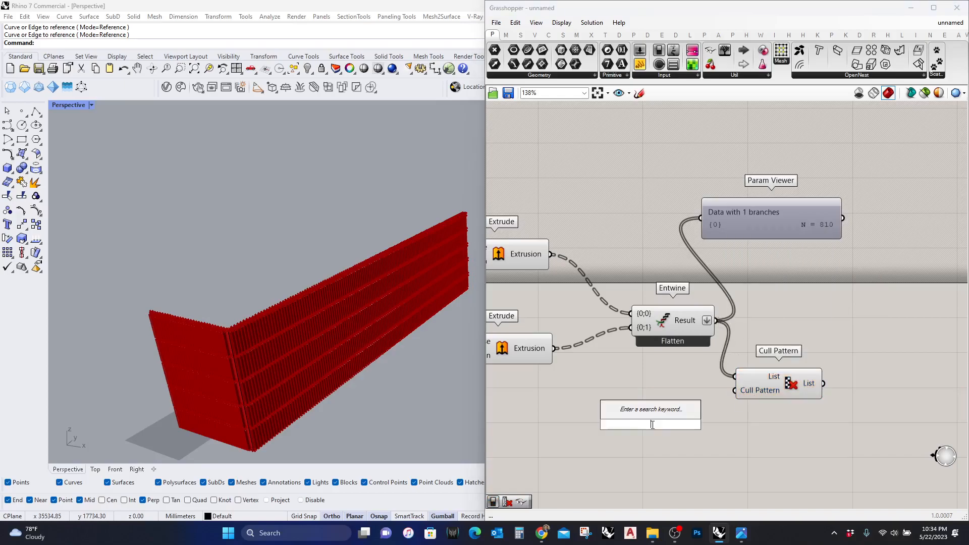
pyautogui.write('boolean')
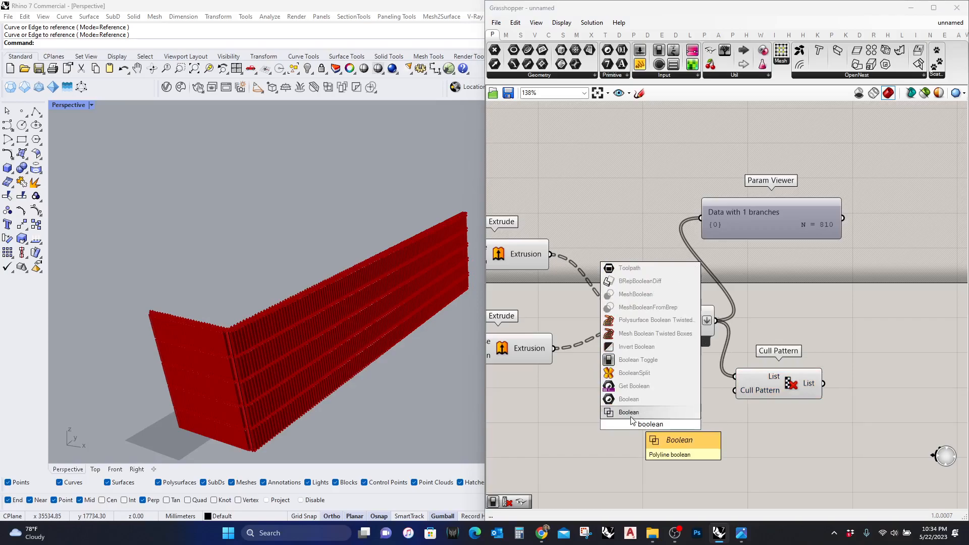
pyautogui.click(639, 362)
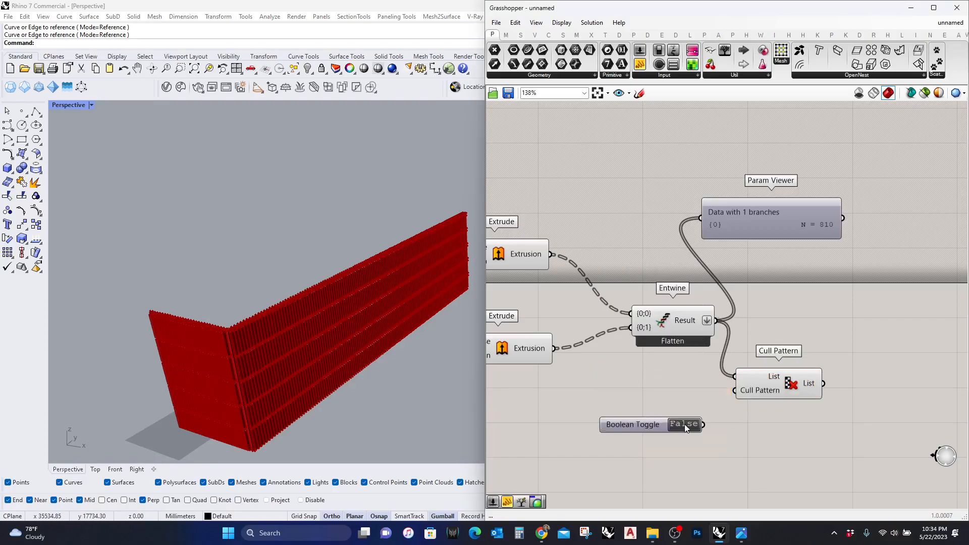
pyautogui.doubleClick(643, 424)
pyautogui.keyDown('alt'); pyautogui.moveTo(649, 443); pyautogui.dragTo(655, 464); pyautogui.keyUp('alt')
pyautogui.scroll(-2, 667, 472)
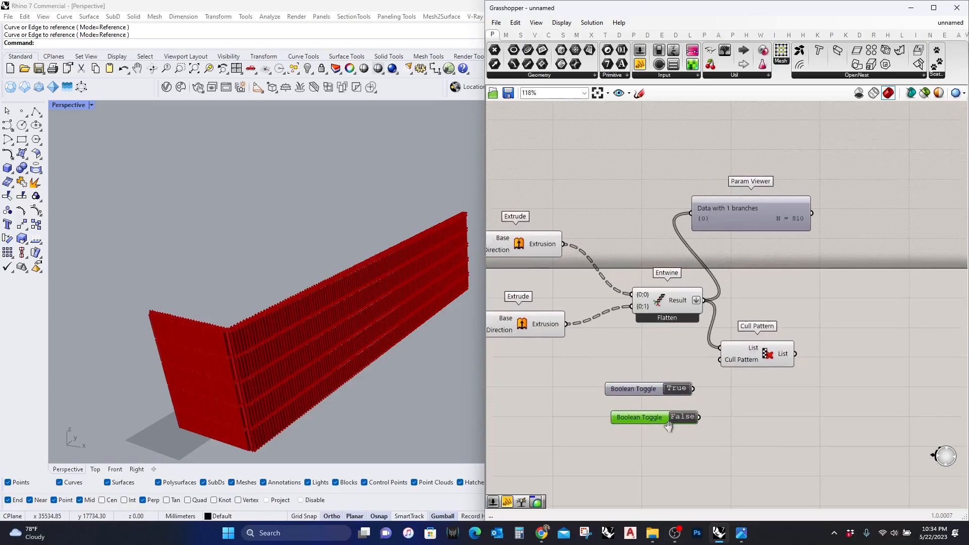
pyautogui.click(649, 386)
pyautogui.keyDown('alt'); pyautogui.moveTo(658, 429); pyautogui.dragTo(659, 447); pyautogui.keyUp('alt')
pyautogui.keyDown('alt'); pyautogui.moveTo(651, 411); pyautogui.dragTo(662, 471); pyautogui.keyUp('alt')
pyautogui.moveTo(662, 472); pyautogui.dragTo(651, 433, button='right')
pyautogui.keyDown('alt'); pyautogui.moveTo(650, 463); pyautogui.dragTo(649, 460); pyautogui.keyUp('alt')
# Connect all six Boolean Toggles in order to the Cull Pattern input
pyautogui.keyDown('shift'); pyautogui.moveTo(681, 343); pyautogui.dragTo(704, 312); pyautogui.keyUp('shift')
pyautogui.keyDown('shift'); pyautogui.moveTo(686, 372); pyautogui.dragTo(706, 316); pyautogui.keyUp('shift')
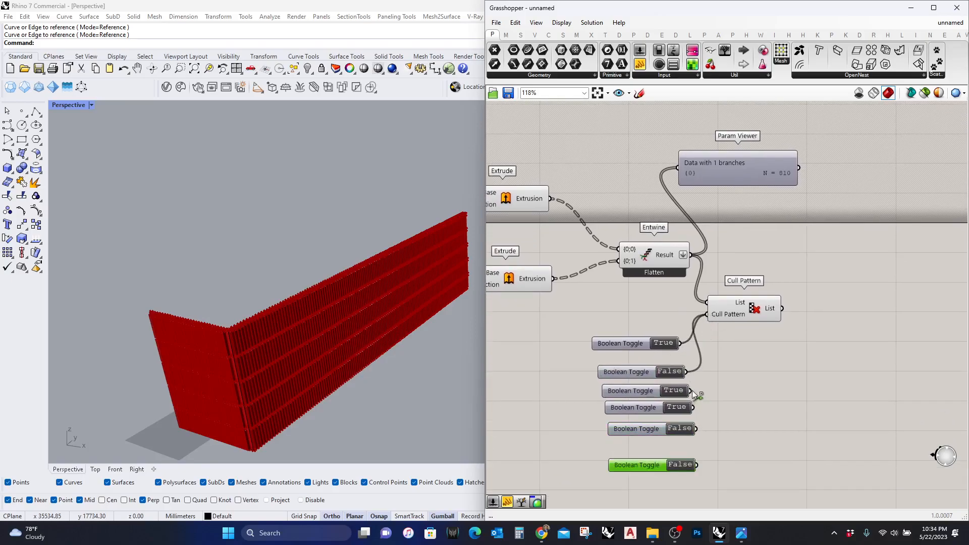
pyautogui.keyDown('shift'); pyautogui.moveTo(693, 408); pyautogui.dragTo(706, 316); pyautogui.keyUp('shift')
pyautogui.keyDown('shift'); pyautogui.moveTo(696, 428); pyautogui.dragTo(706, 316); pyautogui.keyUp('shift')
pyautogui.keyDown('shift'); pyautogui.moveTo(697, 465); pyautogui.dragTo(722, 317); pyautogui.keyUp('shift')
# Add a Custom Preview and connect Cull Pattern's List output to its Geometry input
pyautogui.doubleClick(843, 323)
pyautogui.write('cu')
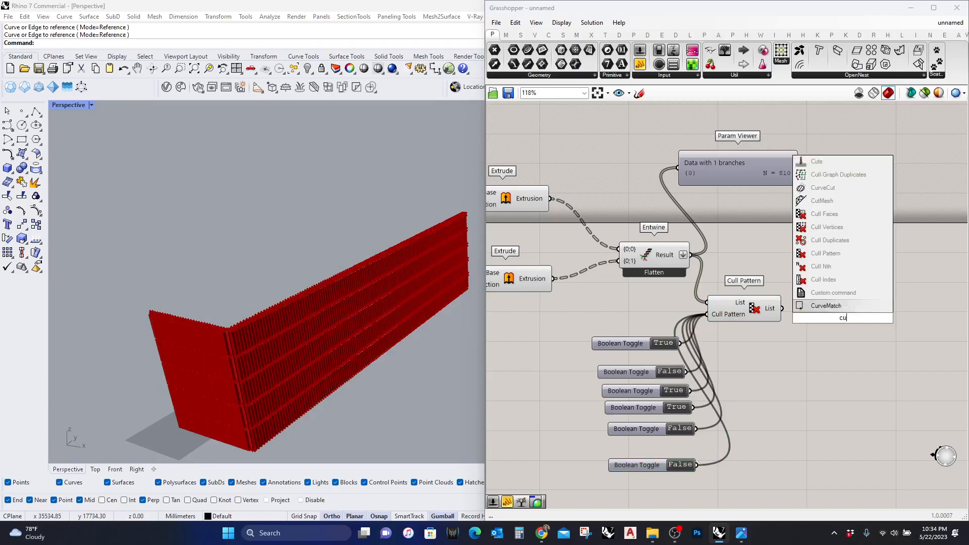
pyautogui.write('stom')
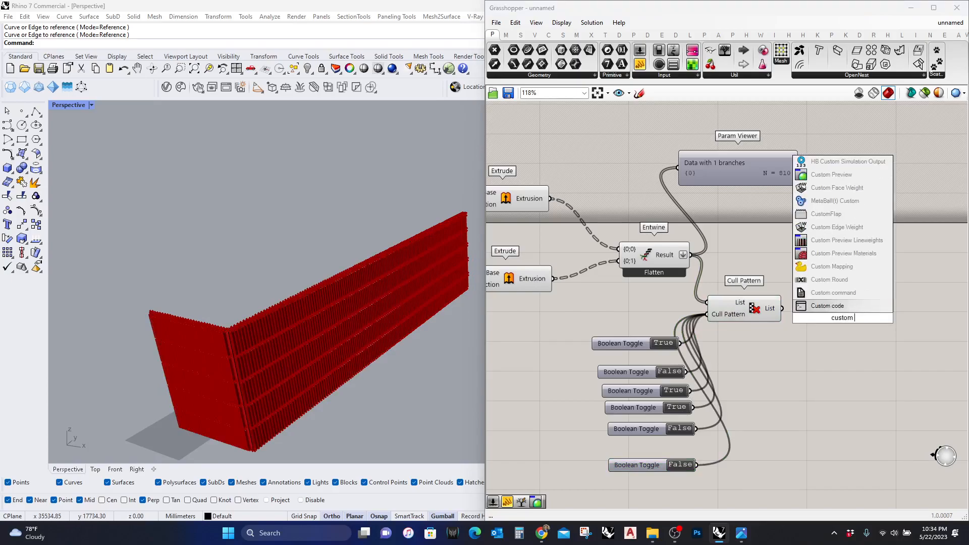
pyautogui.click(832, 174)
pyautogui.moveTo(822, 313)
pyautogui.mouseDown()
pyautogui.moveTo(783, 309)
pyautogui.moveTo(818, 313)
pyautogui.mouseUp()
pyautogui.click(839, 321)
pyautogui.click(825, 389)
# Try different toggle values, set the fourth toggle to False, and highlight the Custom Preview to check the louvre pattern
pyautogui.moveTo(298, 331); pyautogui.dragTo(277, 322, button='right')
pyautogui.scroll(4, 280, 340)
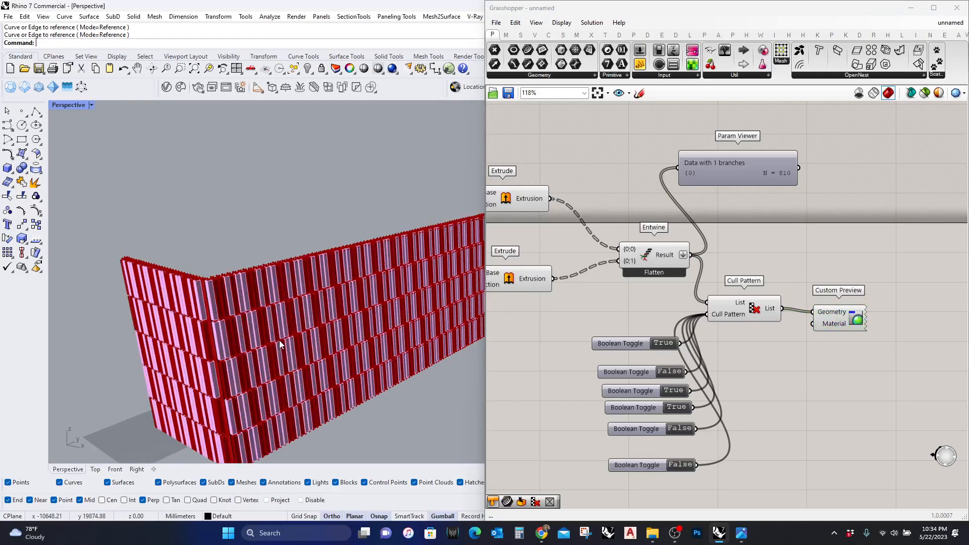
pyautogui.click(683, 428)
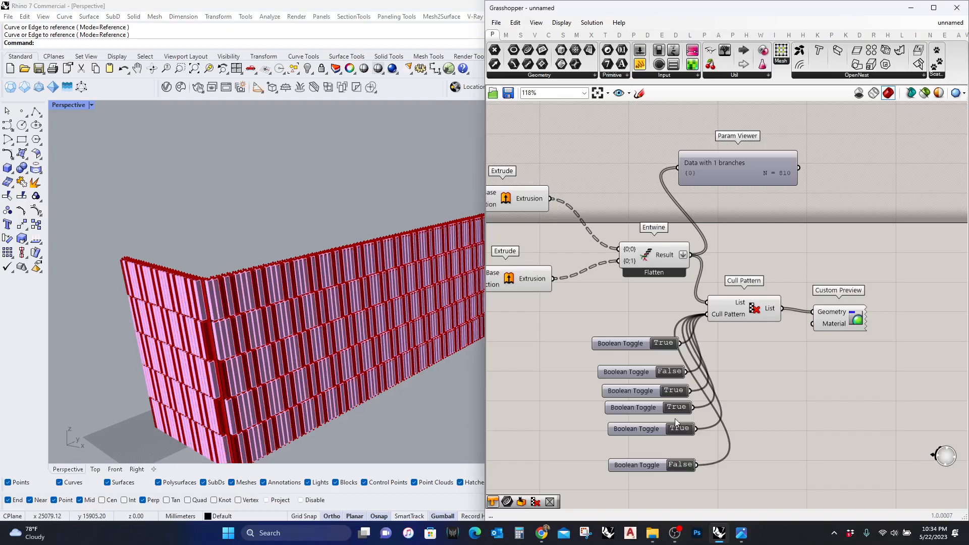
pyautogui.click(675, 429)
pyautogui.click(671, 410)
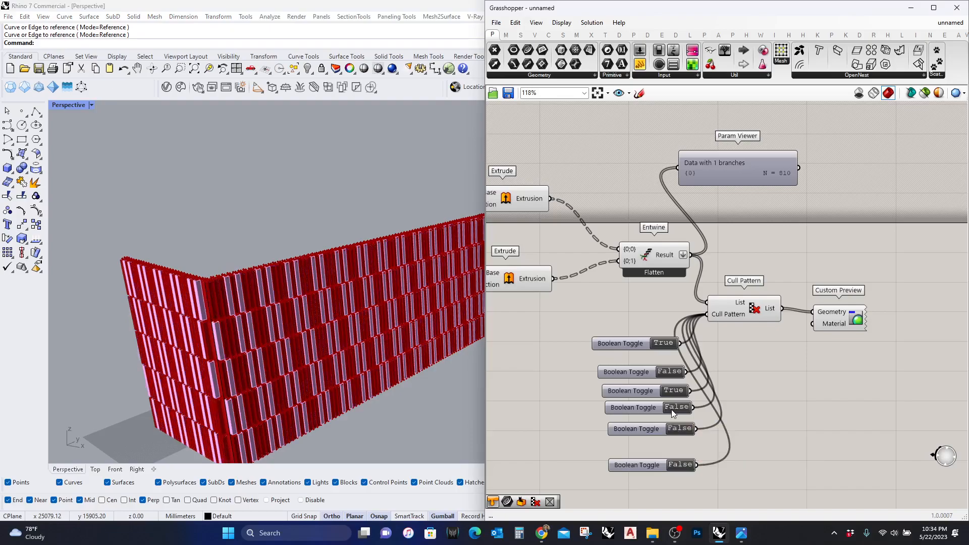
pyautogui.moveTo(308, 282); pyautogui.dragTo(316, 302, button='right')
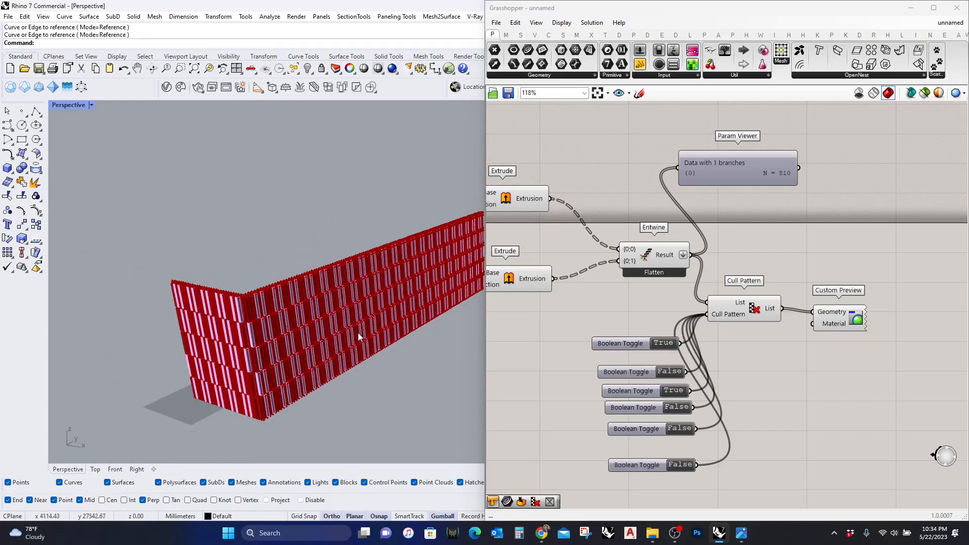
pyautogui.moveTo(358, 332); pyautogui.dragTo(353, 333, button='right')
pyautogui.click(844, 319)
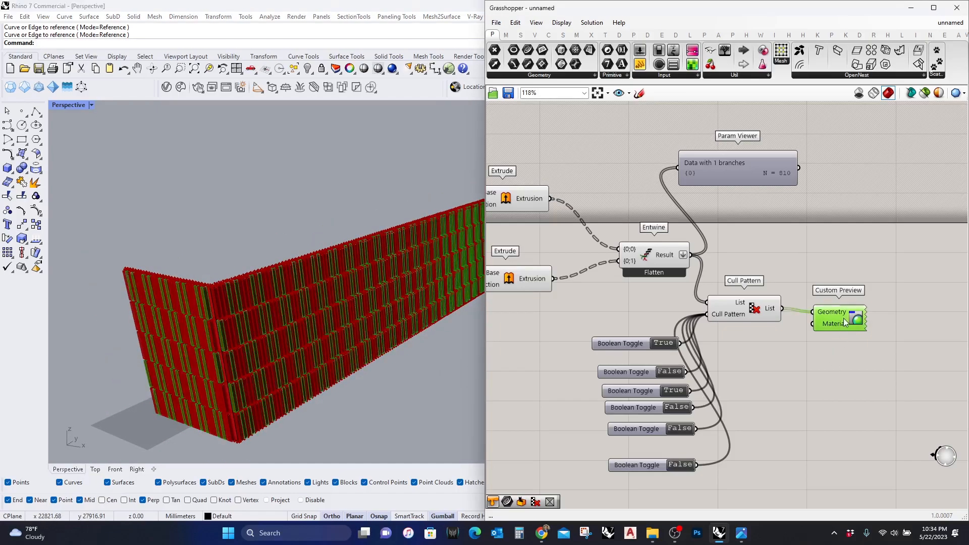
pyautogui.click(754, 479)
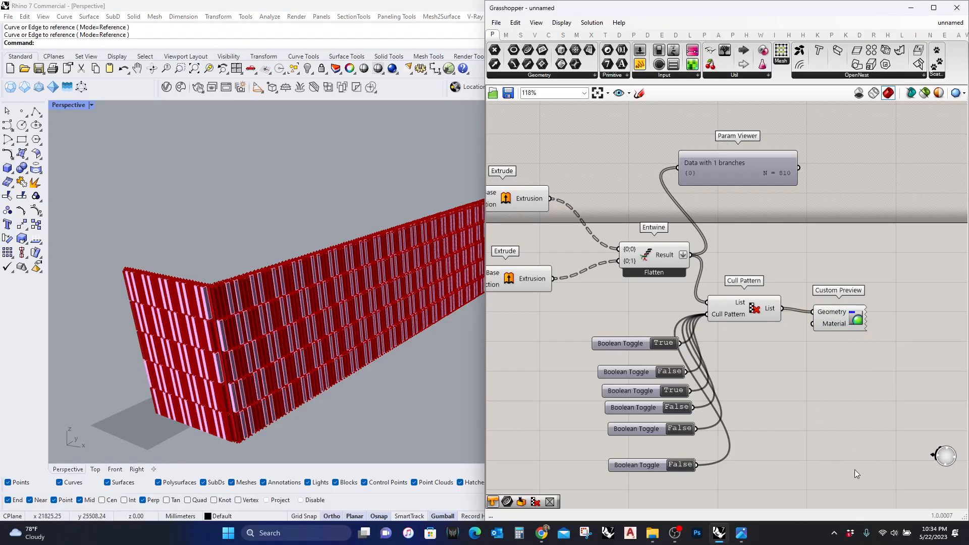
# Delete the Cull Pattern component, all six Boolean Toggles and the Custom Preview
pyautogui.moveTo(870, 482); pyautogui.dragTo(607, 300)
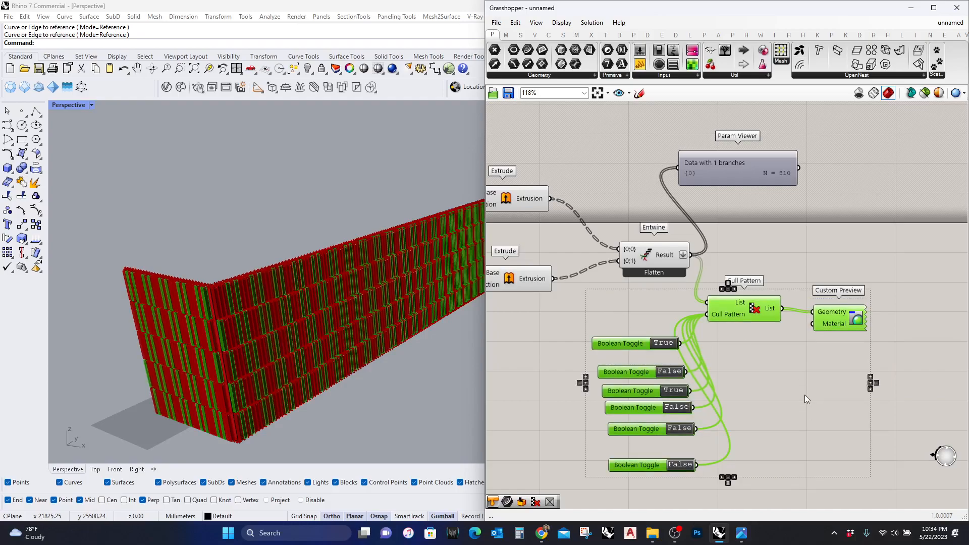
pyautogui.press('Delete')
pyautogui.moveTo(752, 335); pyautogui.dragTo(684, 357, button='right')
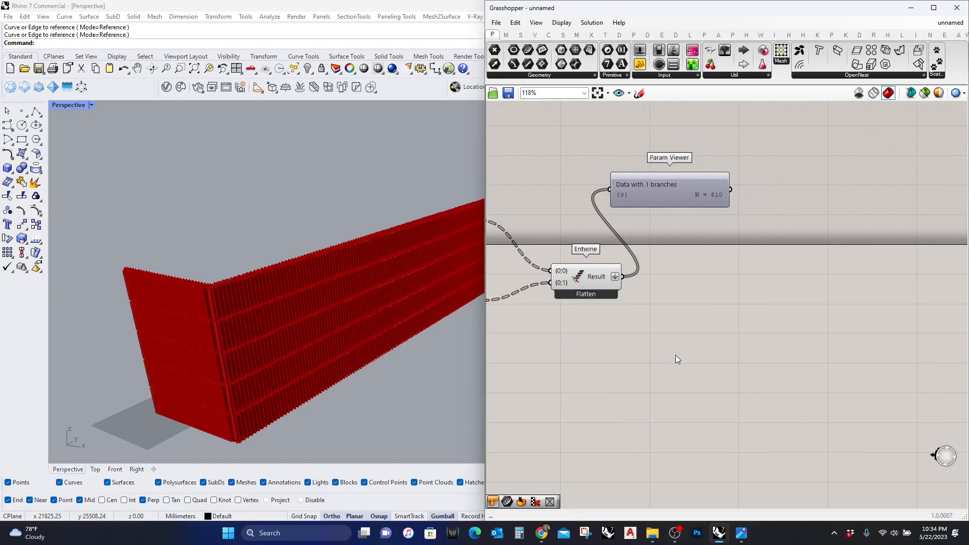
pyautogui.scroll(-2, 213, 331)
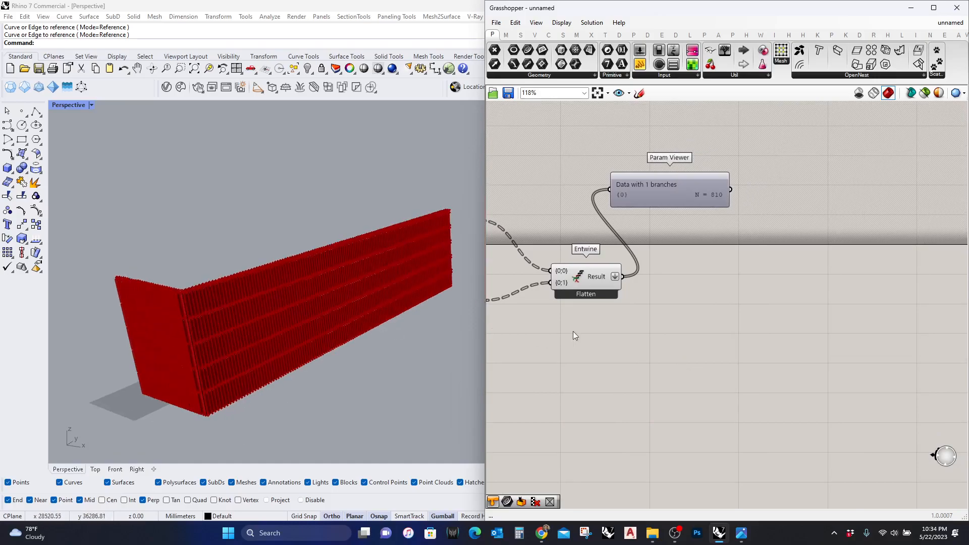
# Turn off Flatten on the Entwine component's Result output
pyautogui.scroll(2, 626, 290)
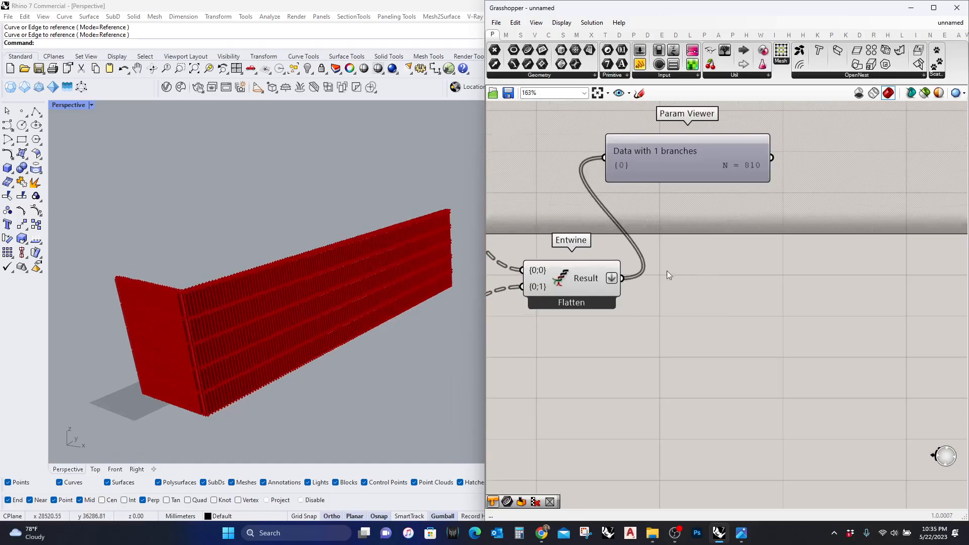
pyautogui.rightClick(610, 279)
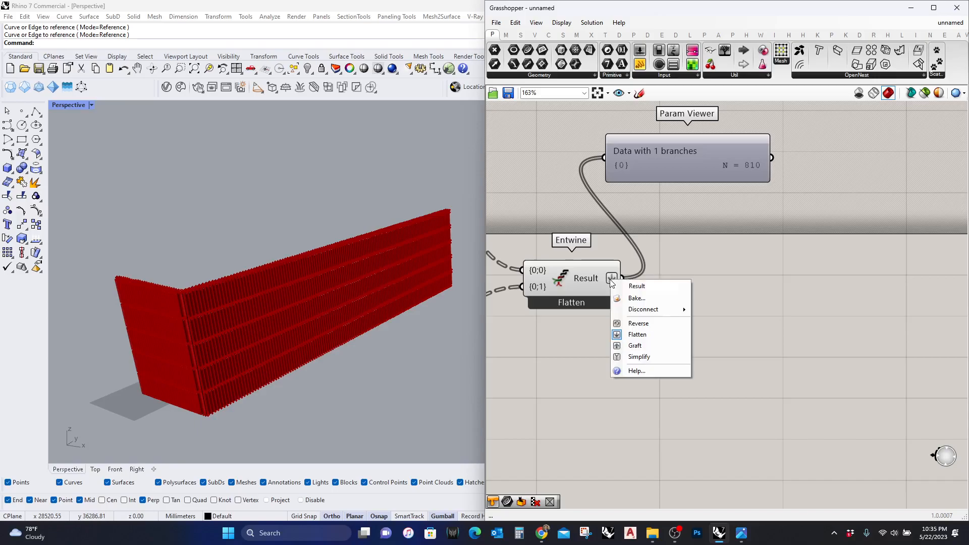
pyautogui.click(646, 337)
pyautogui.scroll(-4, 647, 337)
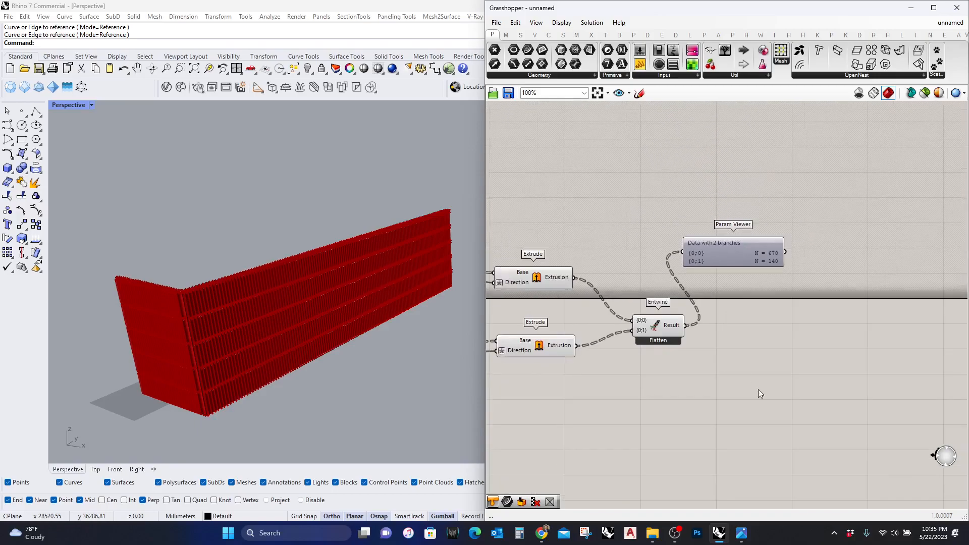
# Add a Random component near Entwine and set it to output integer numbers
pyautogui.scroll(2, 706, 370)
pyautogui.doubleClick(711, 362)
pyautogui.write('random')
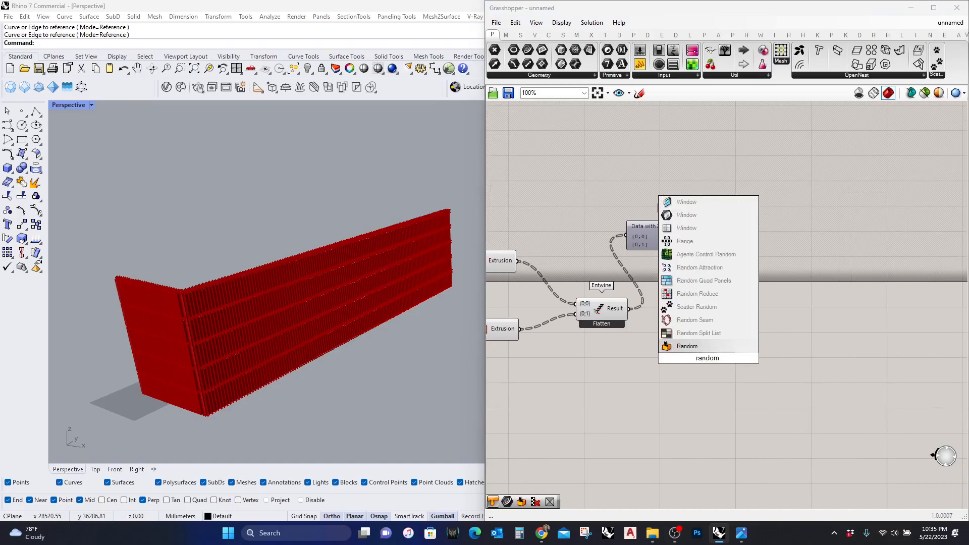
pyautogui.click(687, 346)
pyautogui.rightClick(709, 364)
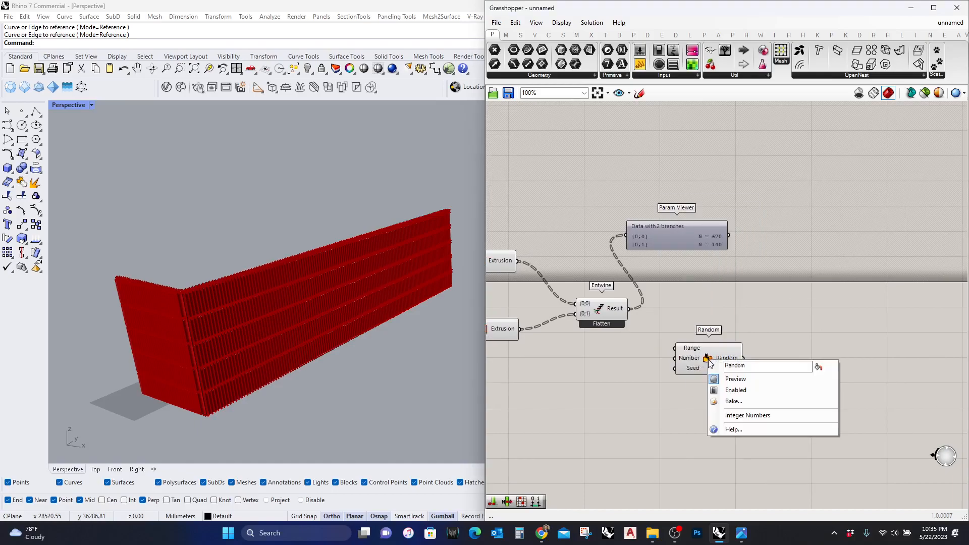
pyautogui.click(735, 415)
pyautogui.moveTo(720, 365); pyautogui.dragTo(770, 352)
# Add a List Length component, feed it Entwine's Result, and connect its Length to Random's Number input
pyautogui.doubleClick(667, 360)
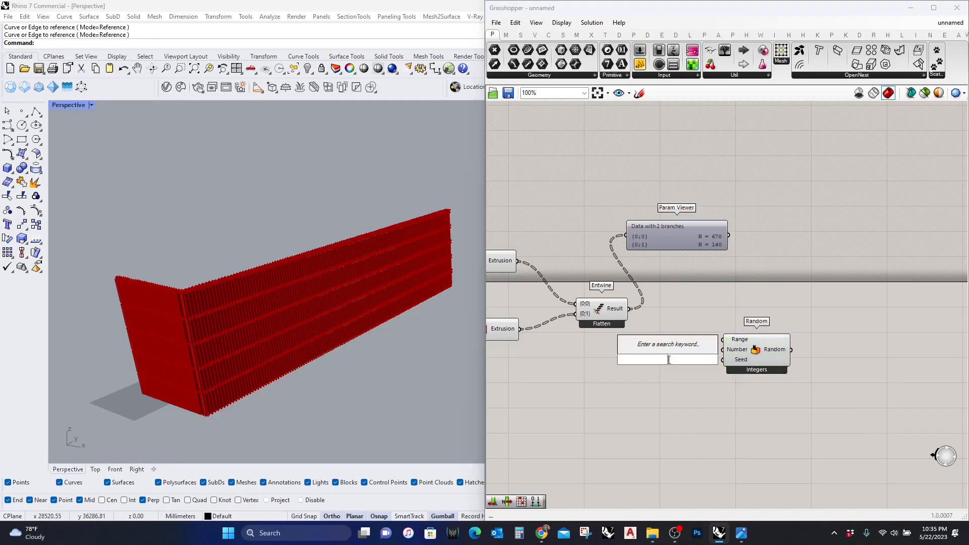
pyautogui.write('list leng')
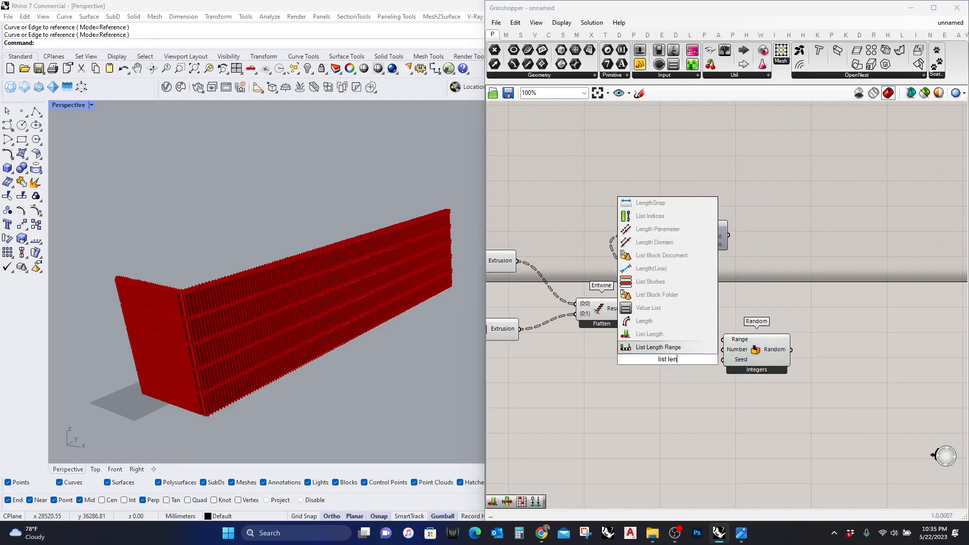
pyautogui.click(651, 335)
pyautogui.moveTo(630, 309); pyautogui.dragTo(693, 356)
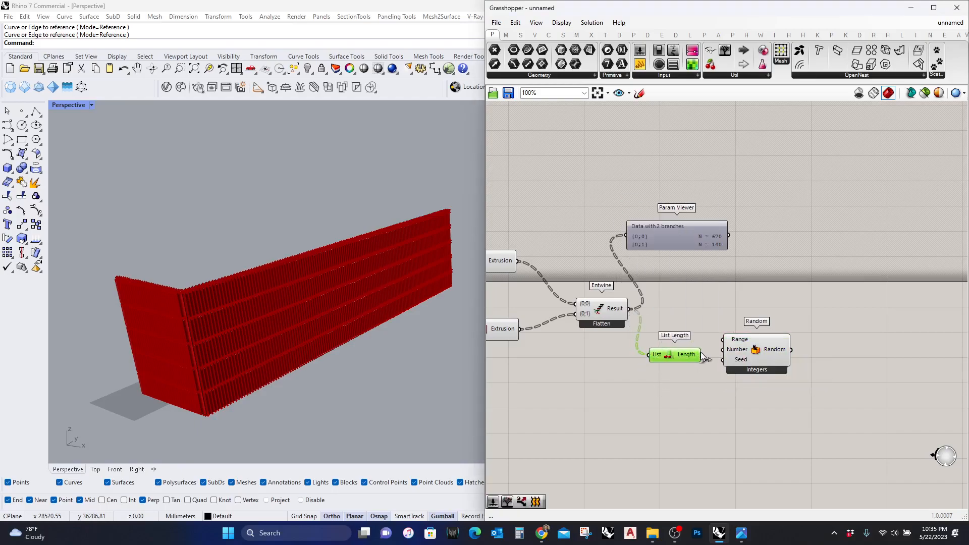
# Add an integer Number Slider with a maximum of 1200, set it to 552, and connect it to Random's Seed input
pyautogui.doubleClick(658, 389)
pyautogui.write('slider')
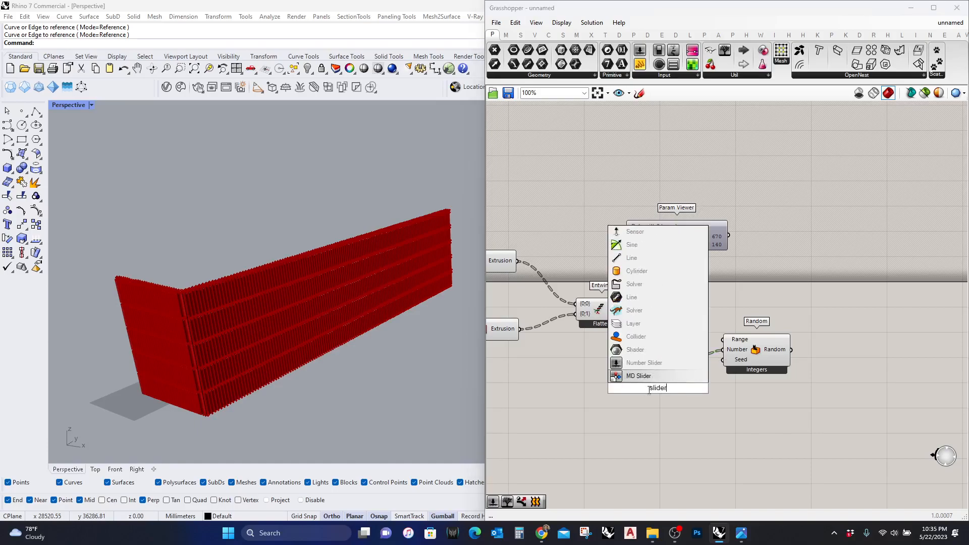
pyautogui.click(654, 363)
pyautogui.doubleClick(628, 391)
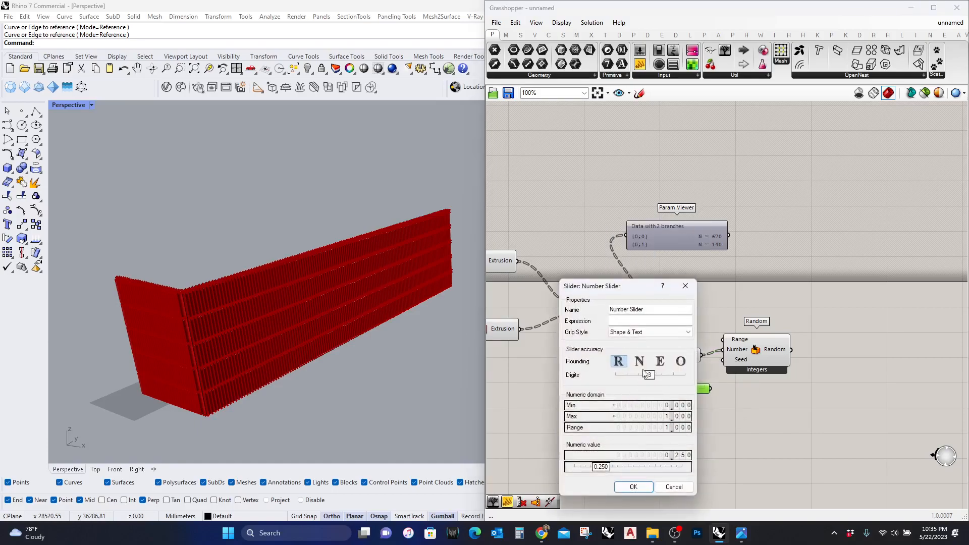
pyautogui.click(639, 361)
pyautogui.click(651, 416)
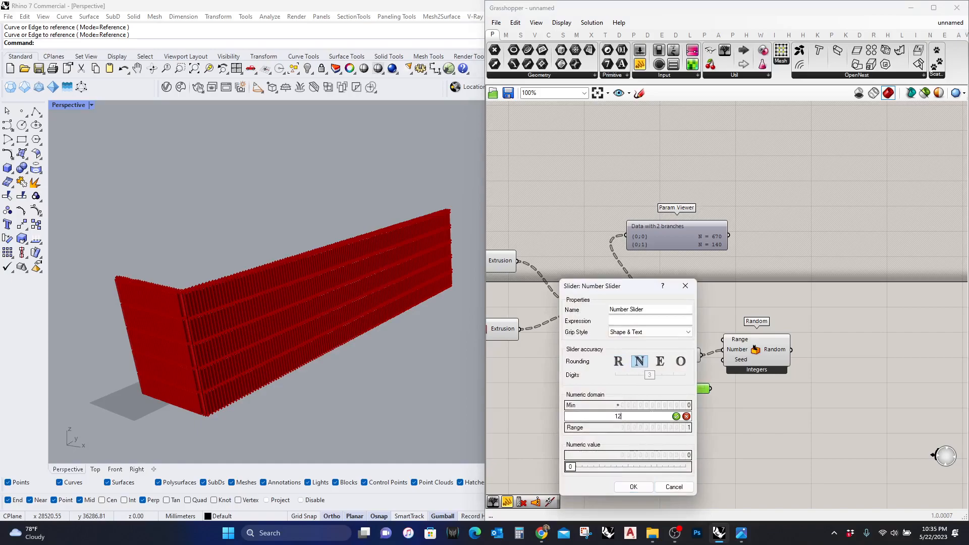
pyautogui.write('1200')
pyautogui.click(633, 486)
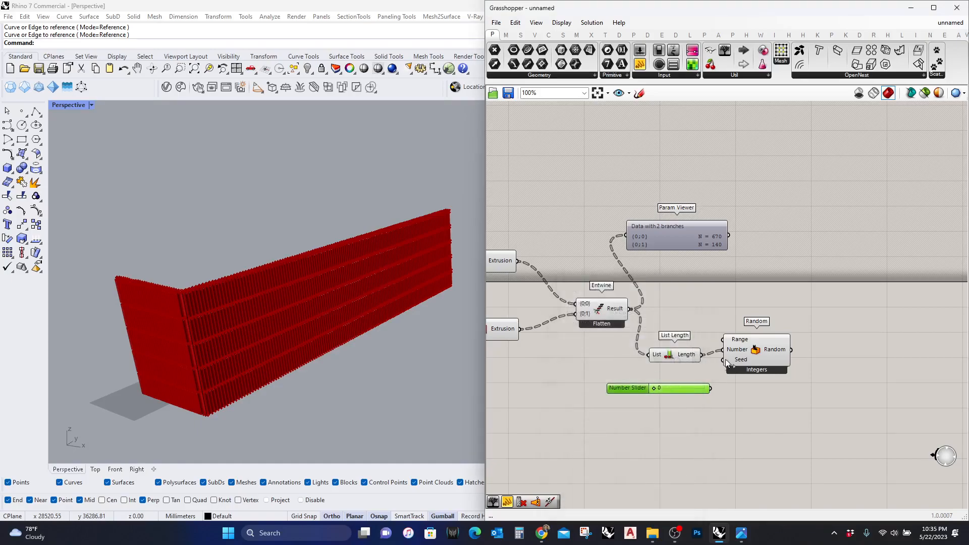
# Add a Dispatch component above the Random component
pyautogui.doubleClick(777, 290)
pyautogui.write('dispatch')
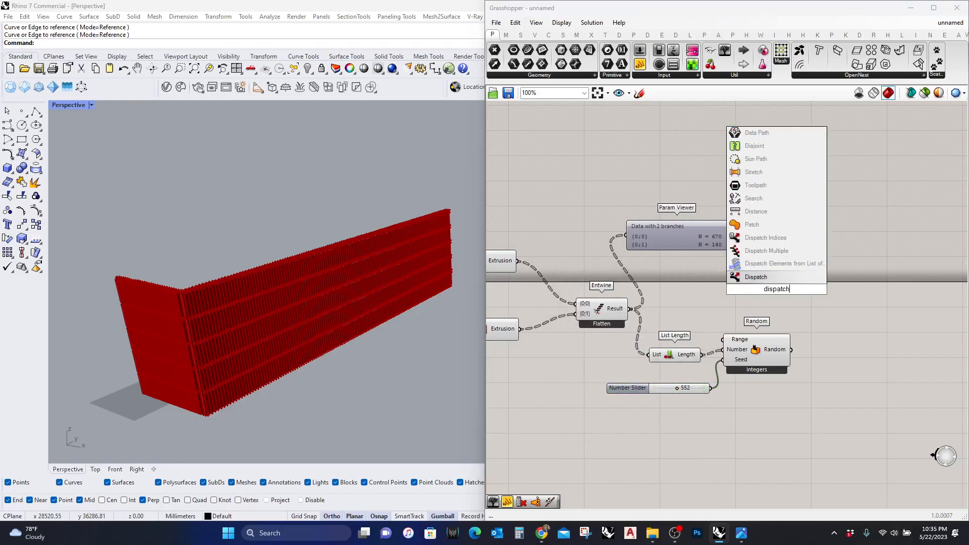
pyautogui.click(777, 277)
# Add a Custom Preview and a Colour Swatch near Dispatch, connecting the white swatch to the preview's Material input
pyautogui.doubleClick(861, 257)
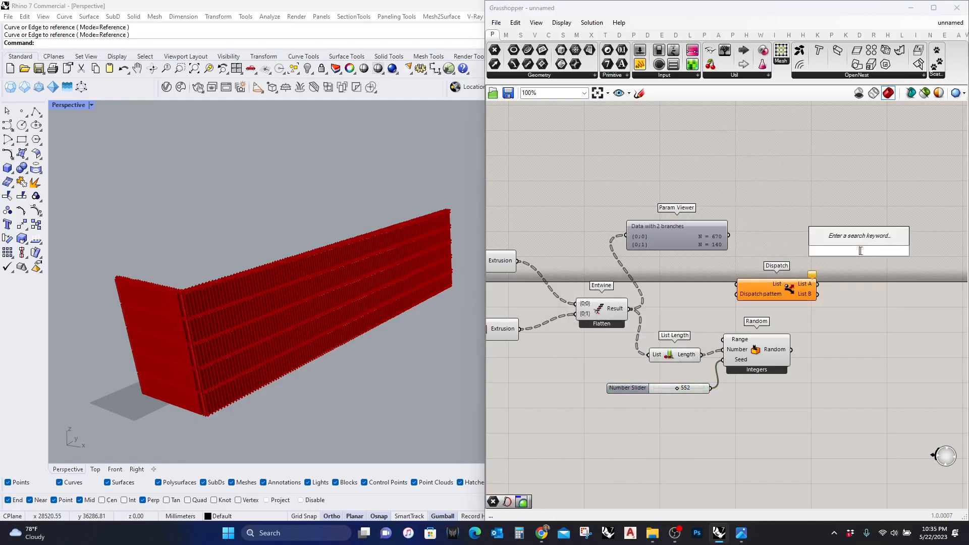
pyautogui.write('custom')
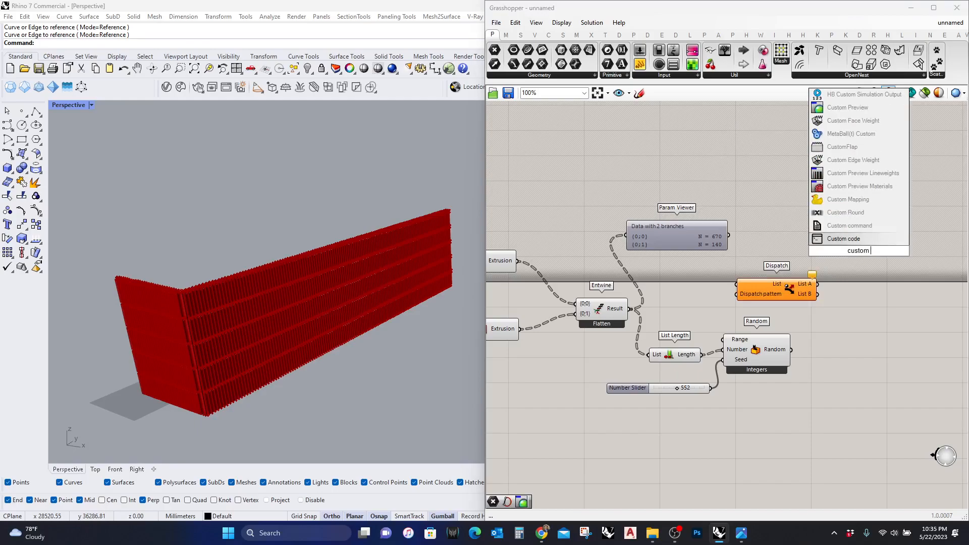
pyautogui.click(861, 108)
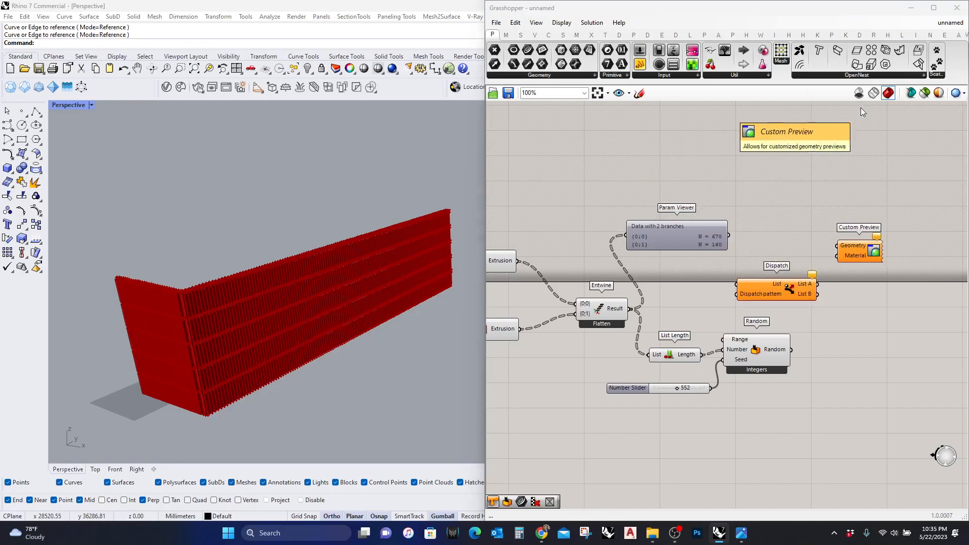
pyautogui.doubleClick(801, 246)
pyautogui.write('swatch')
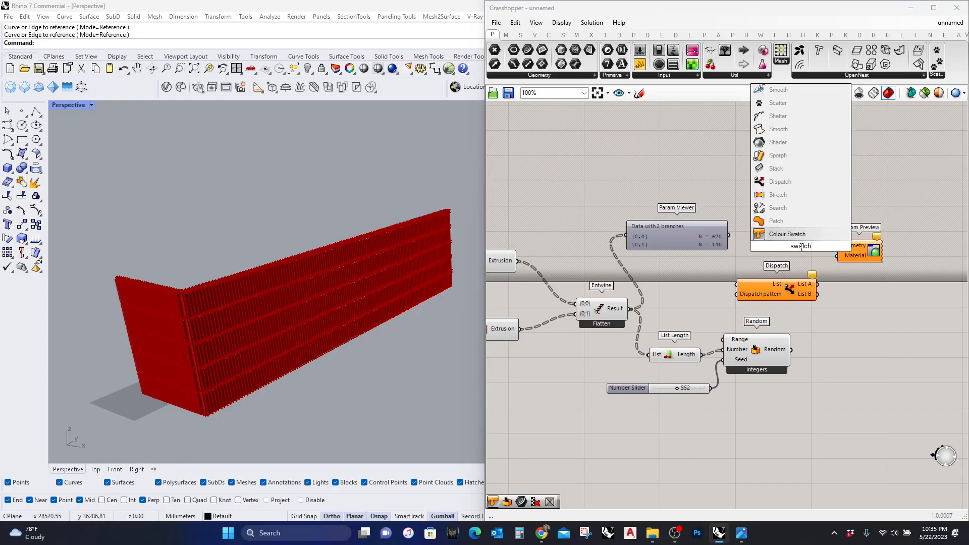
pyautogui.press('Return')
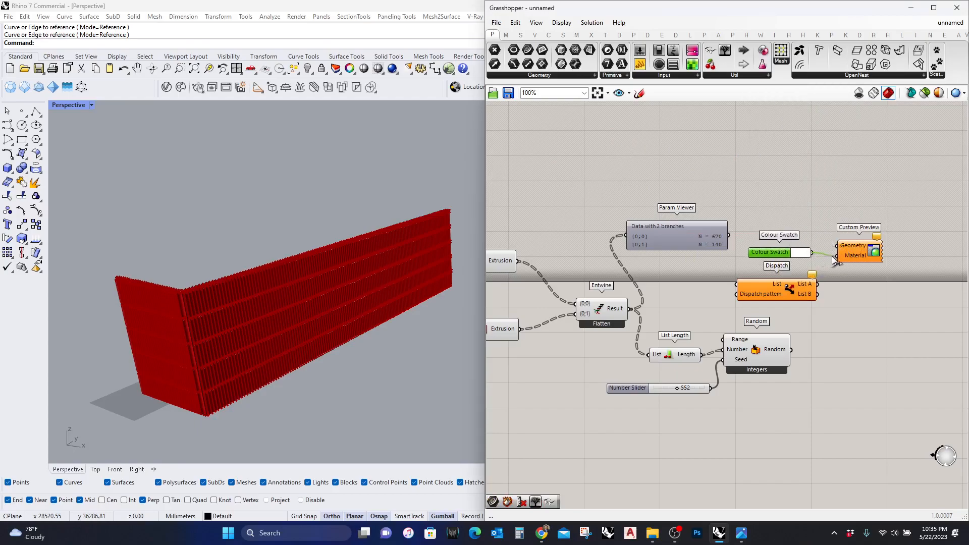
# Duplicate the Colour Swatch and Custom Preview pair and set the copied swatch's colour to red
pyautogui.moveTo(864, 271); pyautogui.dragTo(885, 315)
pyautogui.click(834, 317)
pyautogui.click(834, 318)
pyautogui.click(833, 317)
pyautogui.click(860, 361)
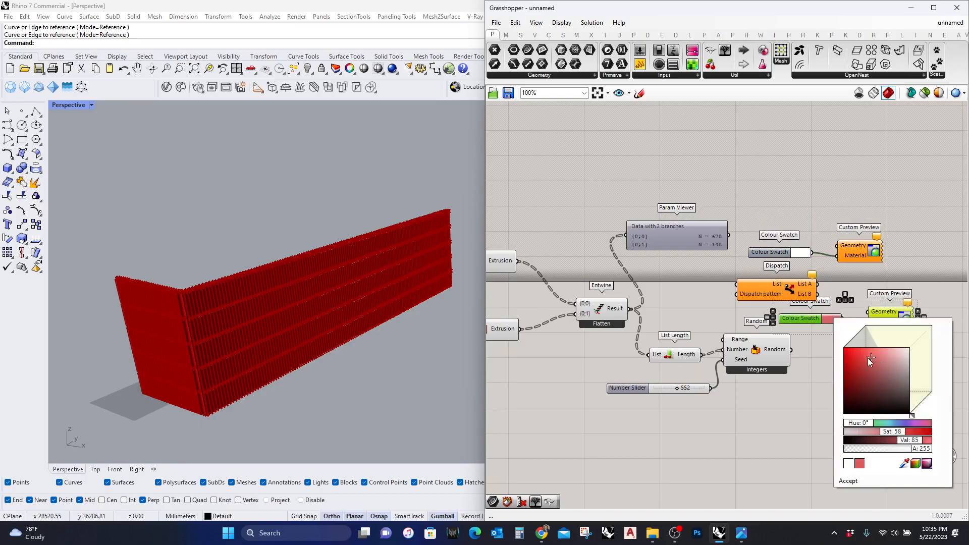
pyautogui.click(850, 481)
# Connect Dispatch's List A and List B to the two previews' Geometry inputs, Random to Dispatch pattern, and Entwine's Result to List
pyautogui.moveTo(842, 247); pyautogui.dragTo(818, 283)
pyautogui.moveTo(924, 345); pyautogui.dragTo(794, 237)
pyautogui.moveTo(777, 294); pyautogui.dragTo(854, 313)
pyautogui.moveTo(837, 389); pyautogui.dragTo(776, 359)
pyautogui.moveTo(815, 314); pyautogui.dragTo(806, 339)
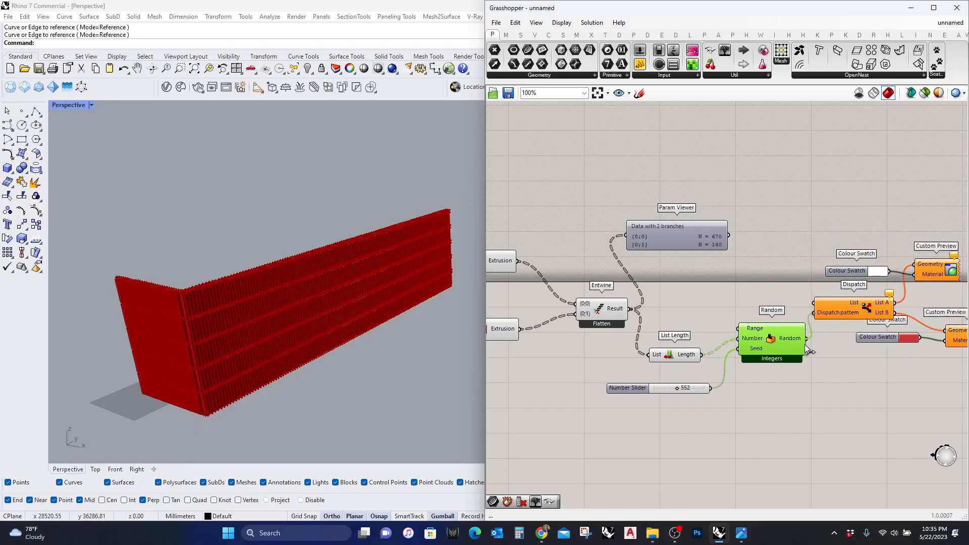
pyautogui.moveTo(813, 303); pyautogui.dragTo(631, 315)
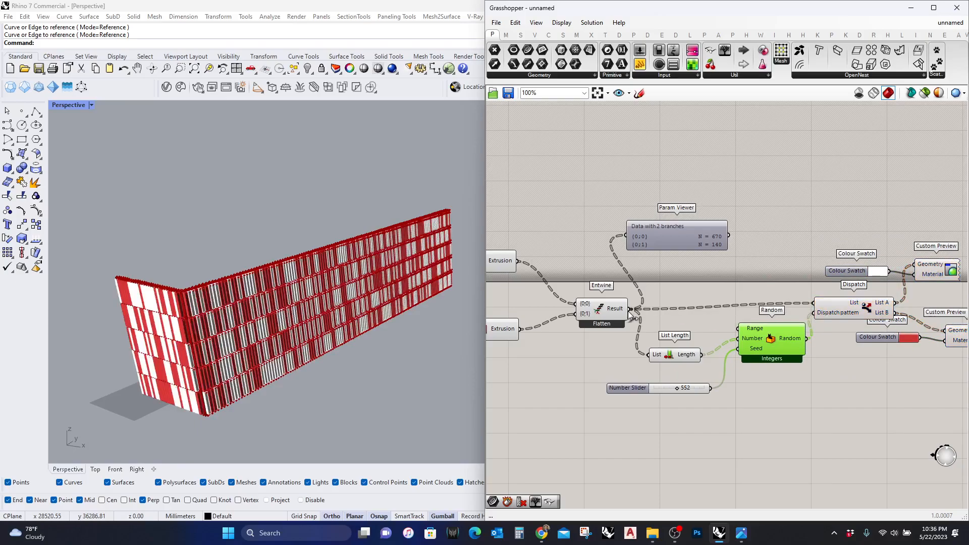
# Change the hue of the Colour Swatch for List B to blue
pyautogui.scroll(3, 808, 404)
pyautogui.click(807, 357)
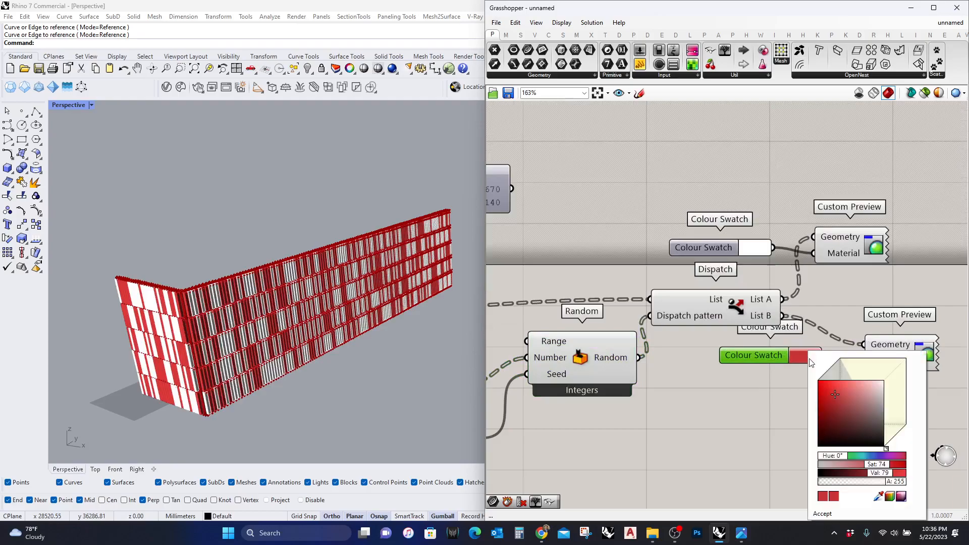
pyautogui.moveTo(879, 457)
pyautogui.mouseDown()
pyautogui.moveTo(848, 456)
pyautogui.moveTo(887, 456)
pyautogui.moveTo(873, 457)
pyautogui.mouseUp()
pyautogui.click(823, 514)
pyautogui.scroll(-2, 751, 386)
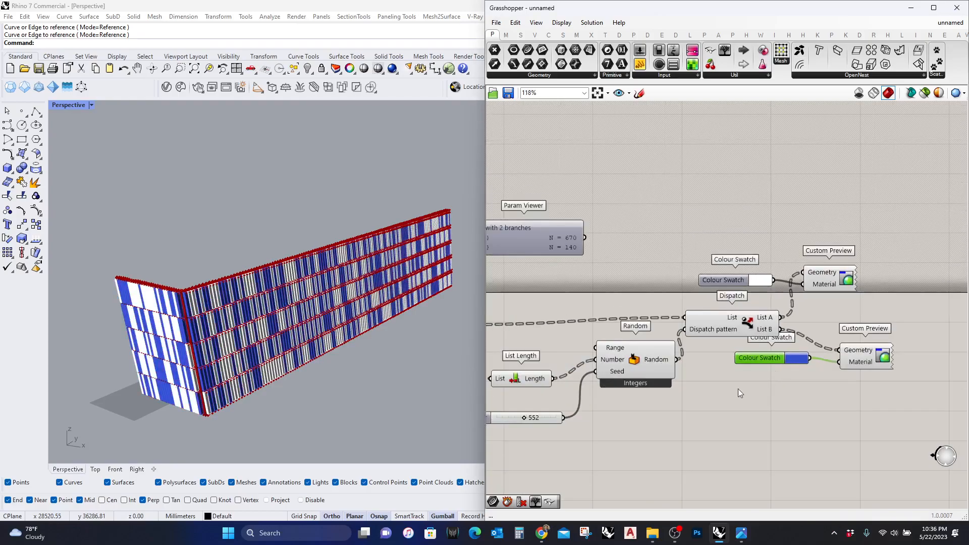
# Highlight the Custom Preview fed by List A to examine which louvres it colours on the facade
pyautogui.click(895, 326)
pyautogui.click(857, 311)
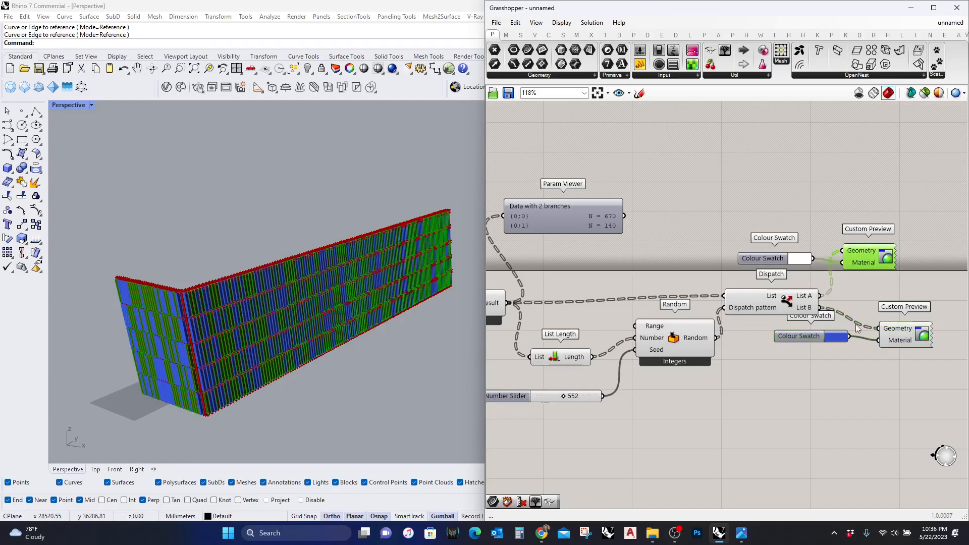
pyautogui.moveTo(313, 305); pyautogui.dragTo(322, 290, button='right')
pyautogui.scroll(-3, 321, 289)
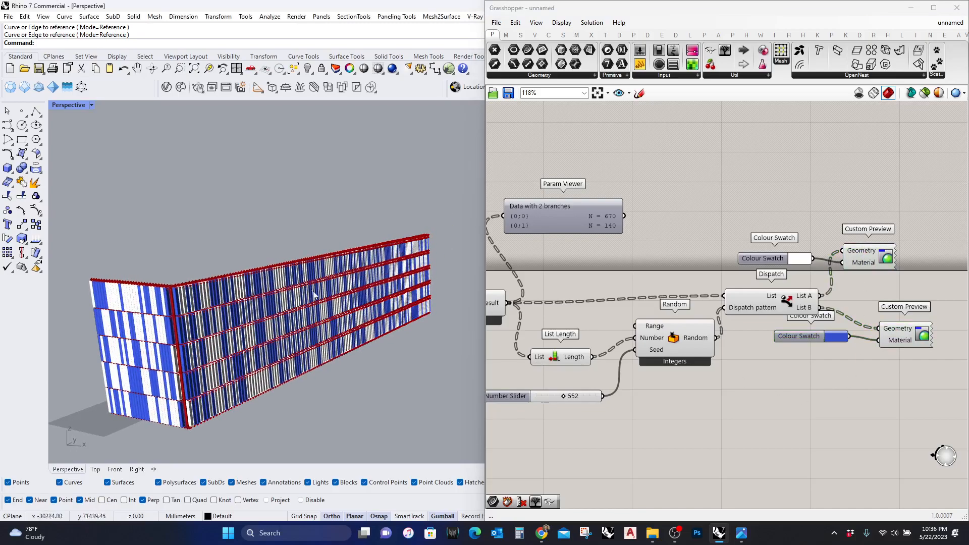
# Set Random's seed slider to 205 and check the changed colour distribution on the facade
pyautogui.moveTo(639, 425); pyautogui.dragTo(763, 425, button='right')
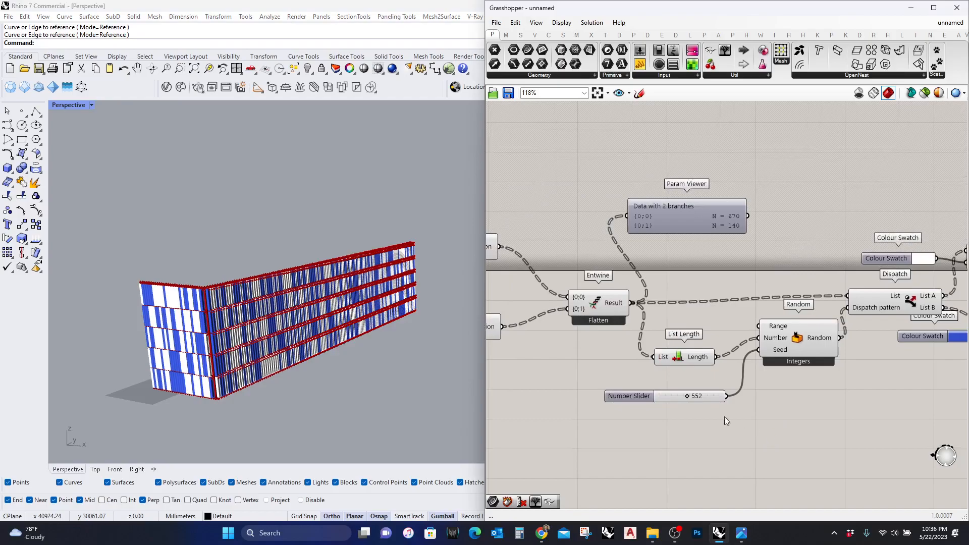
pyautogui.scroll(1, 686, 394)
pyautogui.click(692, 398)
pyautogui.moveTo(700, 396); pyautogui.dragTo(671, 398)
pyautogui.scroll(-3, 791, 391)
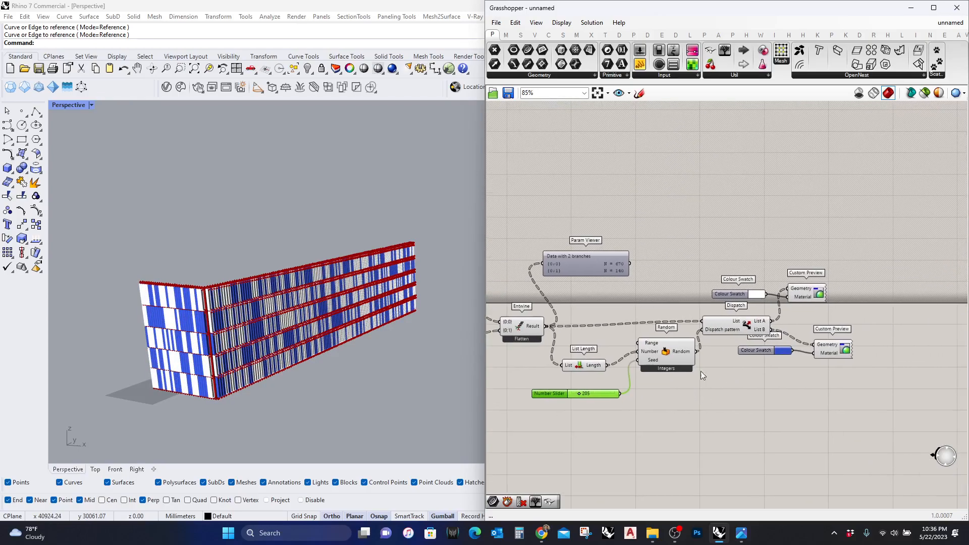
pyautogui.moveTo(743, 363); pyautogui.dragTo(678, 378, button='right')
pyautogui.scroll(5, 302, 326)
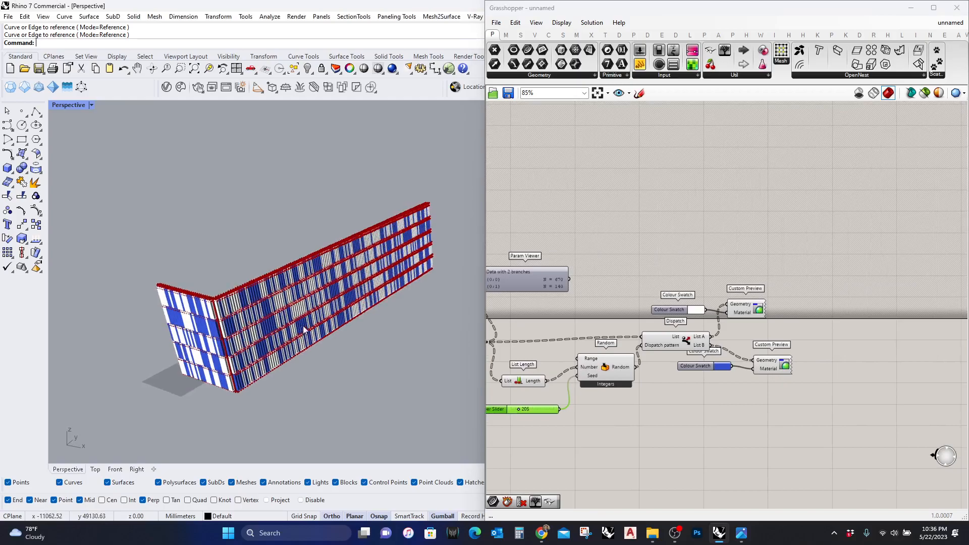
pyautogui.scroll(-2, 304, 327)
pyautogui.scroll(-2, 304, 329)
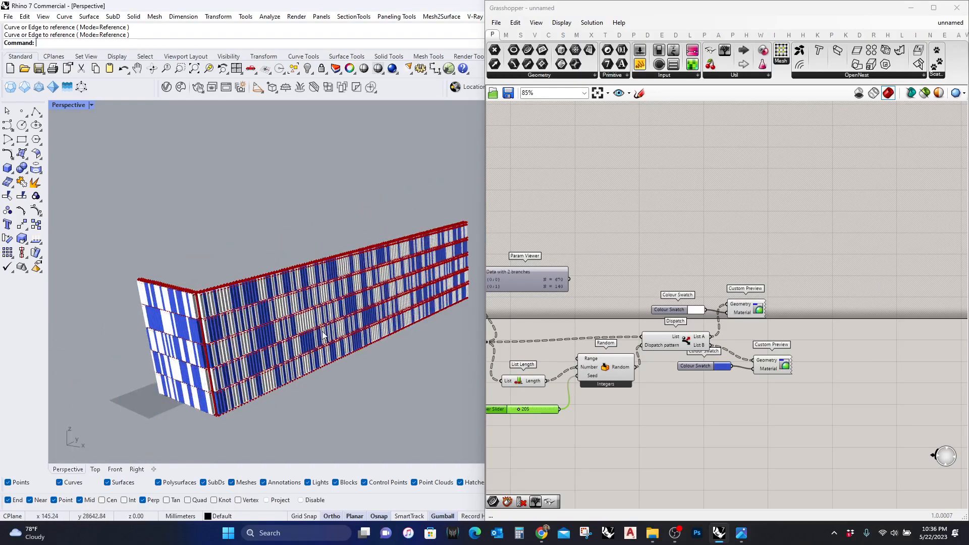
# Delete both Custom Previews together with their Colour Swatches
pyautogui.moveTo(812, 394); pyautogui.dragTo(708, 359)
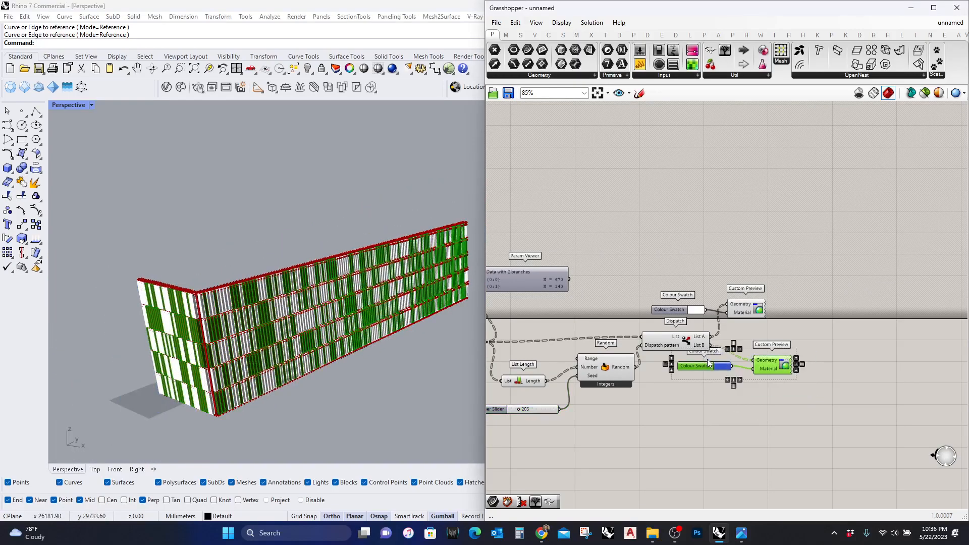
pyautogui.press('Delete')
pyautogui.moveTo(790, 306); pyautogui.dragTo(675, 275)
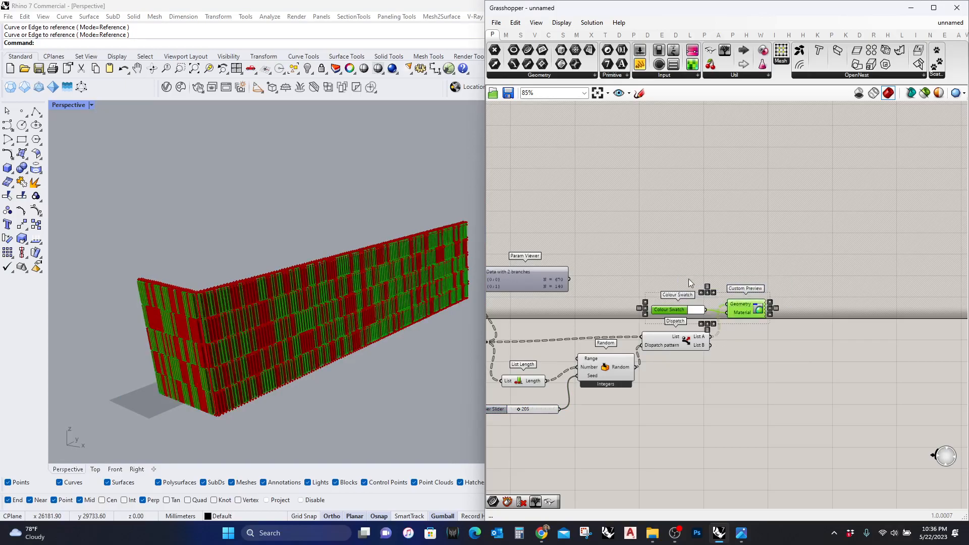
pyautogui.press('Delete')
# Duplicate the List Length, Number Slider, Random and Dispatch group above and beyond the original Dispatch
pyautogui.moveTo(706, 283); pyautogui.dragTo(773, 279, button='right')
pyautogui.scroll(-1, 773, 279)
pyautogui.moveTo(770, 377); pyautogui.dragTo(599, 310)
pyautogui.moveTo(700, 368); pyautogui.dragTo(703, 401, button='right')
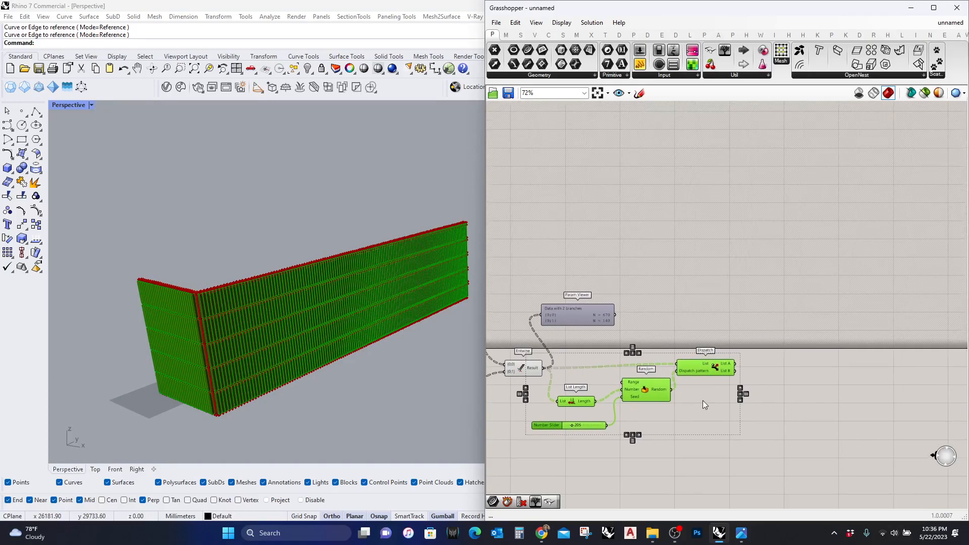
pyautogui.keyDown('alt'); pyautogui.moveTo(656, 395); pyautogui.dragTo(836, 316); pyautogui.keyUp('alt')
# Connect the first Dispatch's List A output to the List inputs of the copied List Length and copied Dispatch
pyautogui.scroll(2, 793, 323)
pyautogui.moveTo(753, 312); pyautogui.dragTo(791, 308)
pyautogui.moveTo(785, 309); pyautogui.dragTo(712, 379)
pyautogui.moveTo(949, 258); pyautogui.dragTo(712, 379)
# Add a Custom Preview and connect the second Dispatch's List B output to its Geometry input
pyautogui.moveTo(959, 337); pyautogui.dragTo(787, 363, button='right')
pyautogui.scroll(-3, 810, 366)
pyautogui.doubleClick(832, 369)
pyautogui.write('custom')
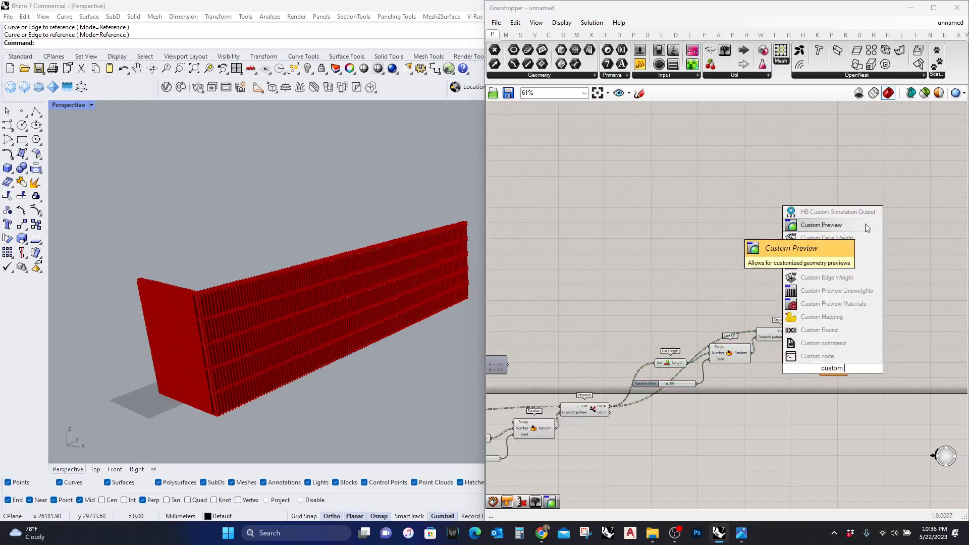
pyautogui.click(822, 225)
pyautogui.scroll(2, 831, 334)
pyautogui.moveTo(801, 339)
pyautogui.mouseDown()
pyautogui.moveTo(821, 386)
pyautogui.moveTo(800, 339)
pyautogui.mouseUp()
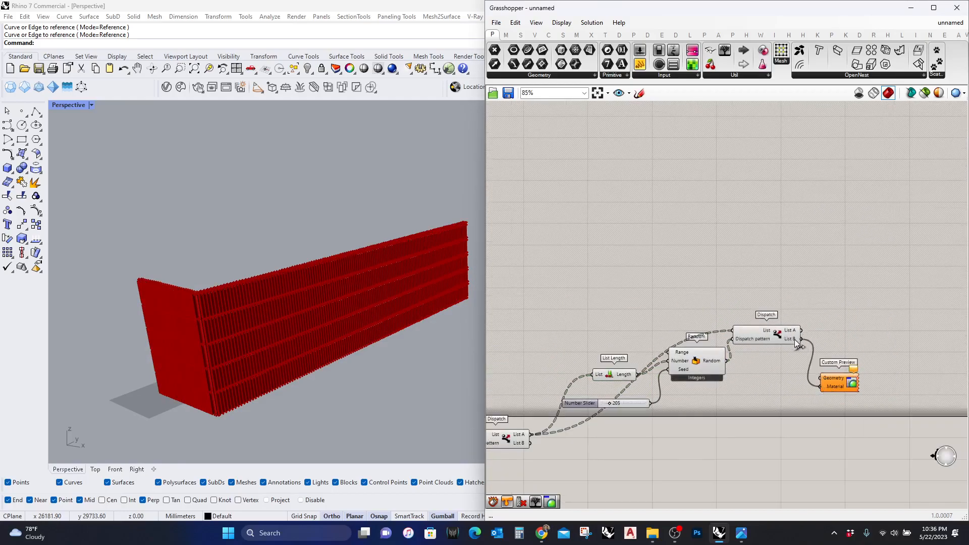
pyautogui.hotkey('ctrl', 'z')
pyautogui.moveTo(820, 379); pyautogui.dragTo(801, 339)
# Add a white Colour Swatch and connect it to the Custom Preview's Material input
pyautogui.doubleClick(791, 379)
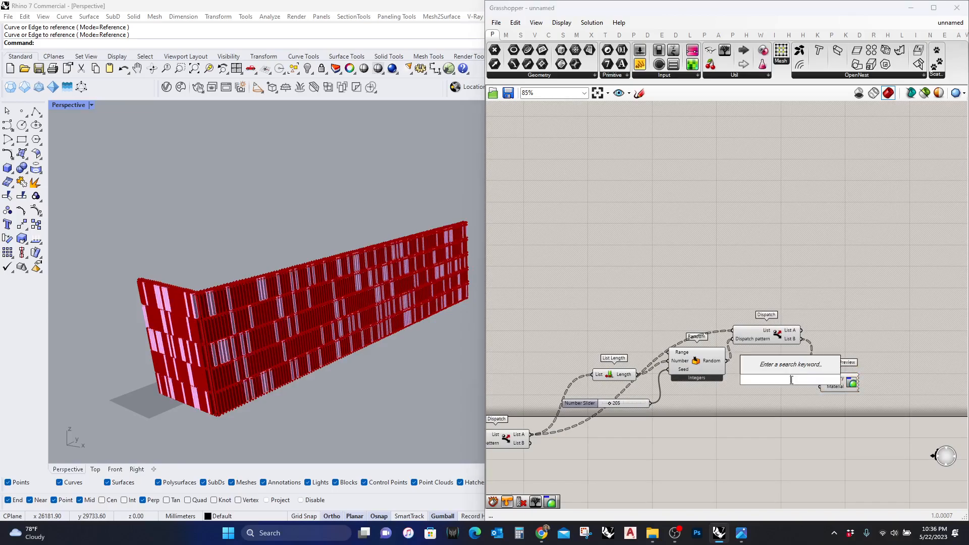
pyautogui.write('swa')
pyautogui.click(786, 334)
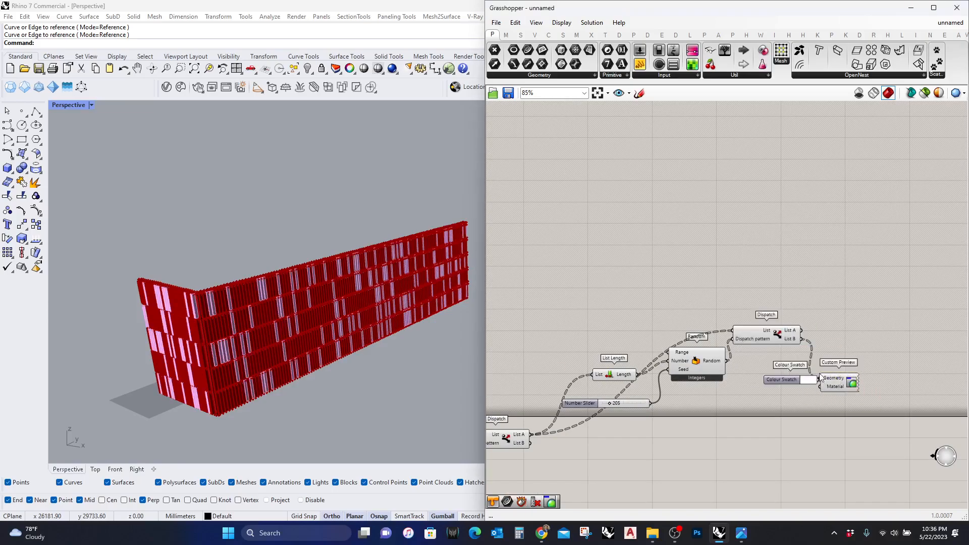
# Duplicate the Custom Preview and its Colour Swatch above, and connect the second Dispatch's List A output to the copied preview's Geometry input
pyautogui.moveTo(843, 405); pyautogui.dragTo(783, 369)
pyautogui.moveTo(839, 385); pyautogui.dragTo(854, 286)
pyautogui.scroll(1, 854, 286)
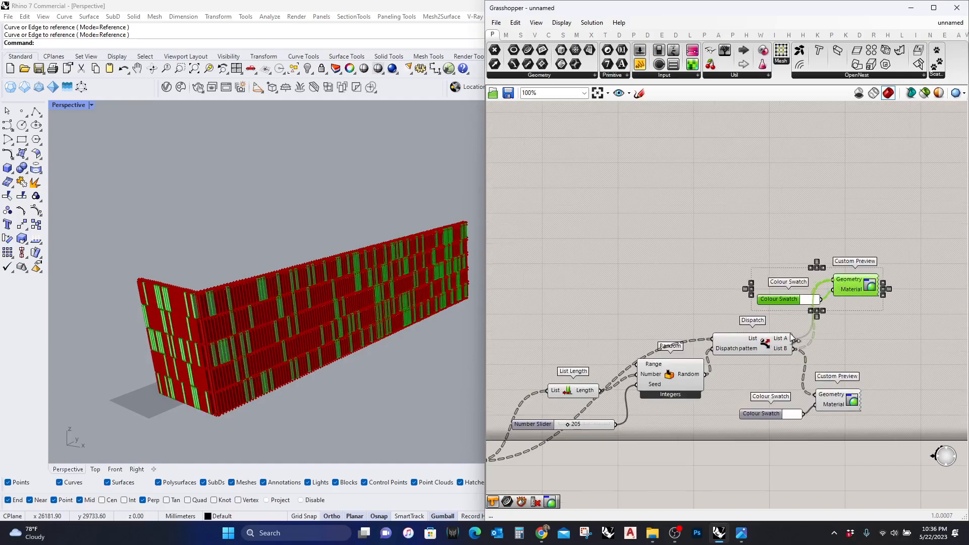
# Set the Colour Swatch feeding the second Dispatch's List A preview to blue
pyautogui.click(813, 300)
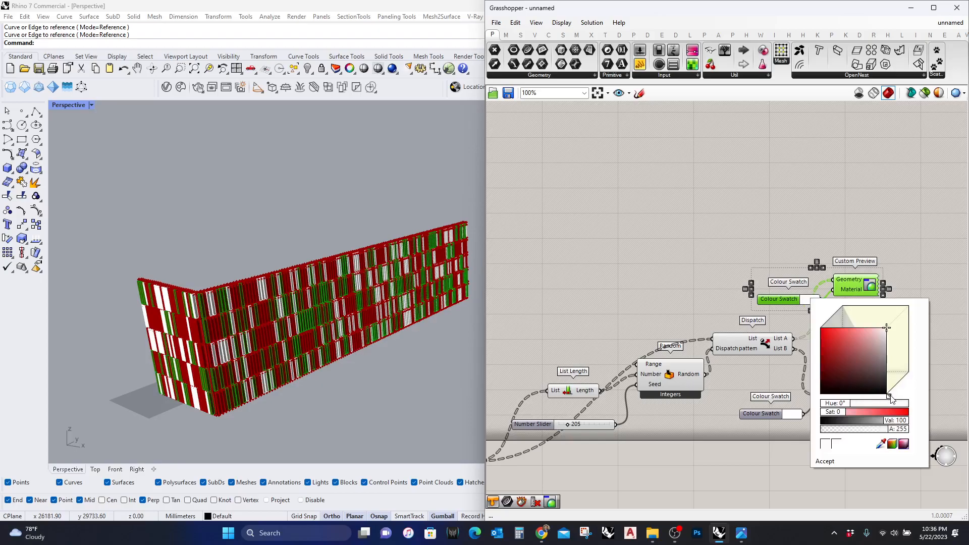
pyautogui.moveTo(888, 396); pyautogui.dragTo(898, 382)
pyautogui.moveTo(859, 355); pyautogui.dragTo(857, 336)
pyautogui.click(828, 460)
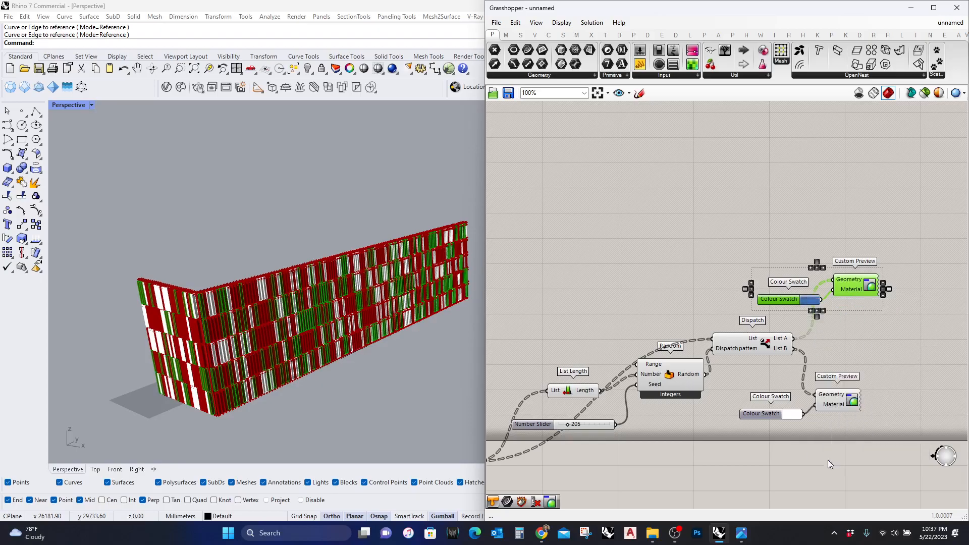
# Duplicate the whole second Dispatch branch with its previews below, and feed the copied List Length and Dispatch from the first Dispatch's List B output
pyautogui.scroll(-3, 837, 446)
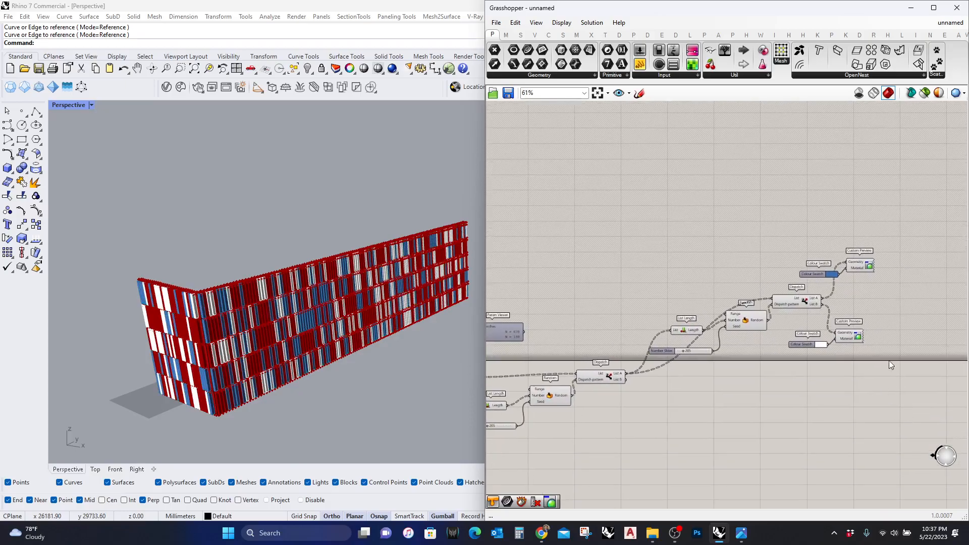
pyautogui.moveTo(888, 370); pyautogui.dragTo(646, 237)
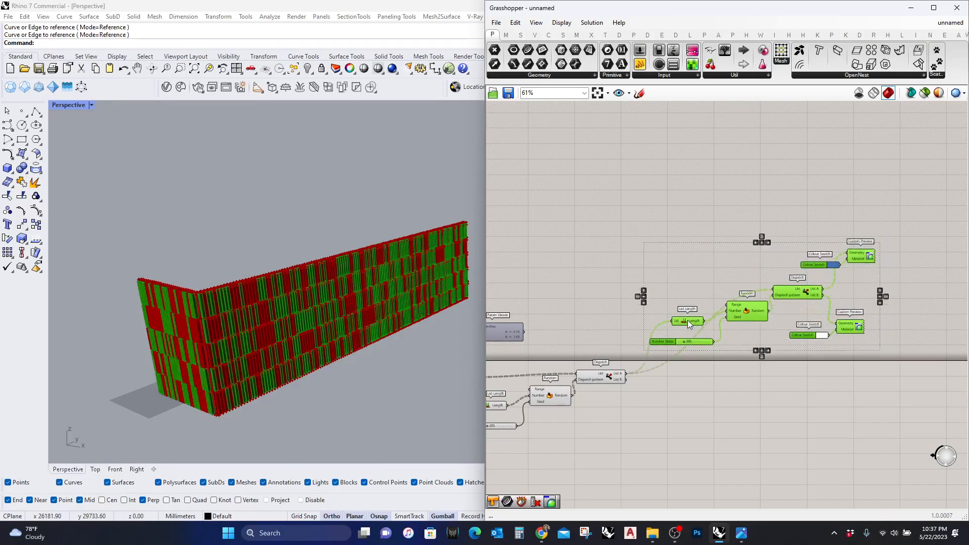
pyautogui.keyDown('alt'); pyautogui.moveTo(692, 320); pyautogui.dragTo(687, 436); pyautogui.keyUp('alt')
pyautogui.scroll(3, 664, 425)
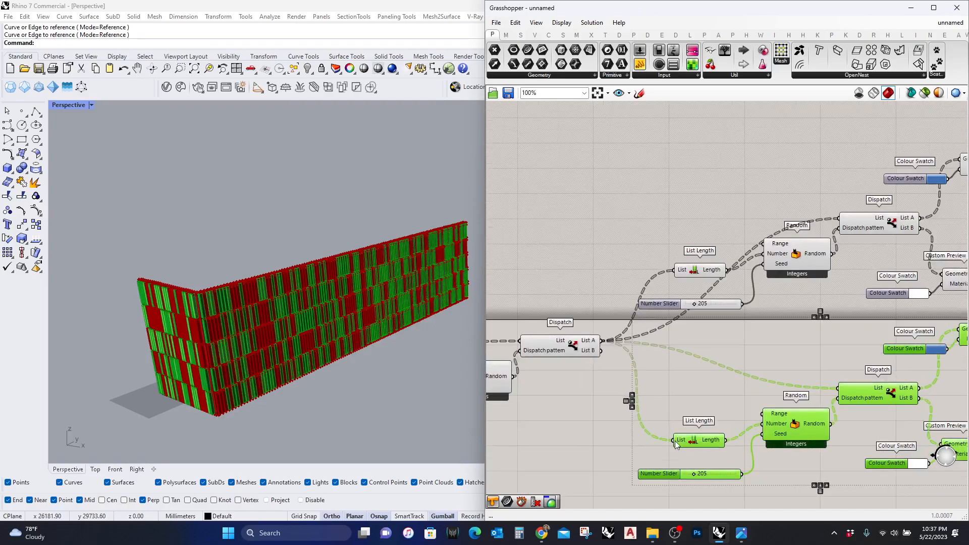
pyautogui.moveTo(591, 354); pyautogui.dragTo(593, 355)
pyautogui.moveTo(837, 389); pyautogui.dragTo(599, 355)
# Set the lower branch's List A Colour Swatch to red
pyautogui.moveTo(880, 377); pyautogui.dragTo(659, 309, button='right')
pyautogui.moveTo(768, 274); pyautogui.dragTo(762, 341)
pyautogui.click(828, 351)
pyautogui.click(710, 322)
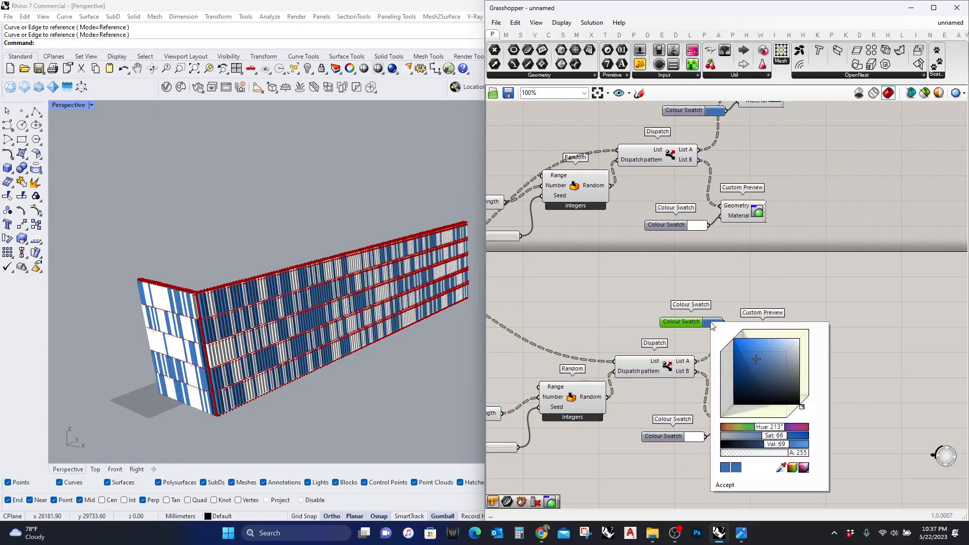
pyautogui.moveTo(762, 376); pyautogui.dragTo(740, 368)
pyautogui.click(733, 484)
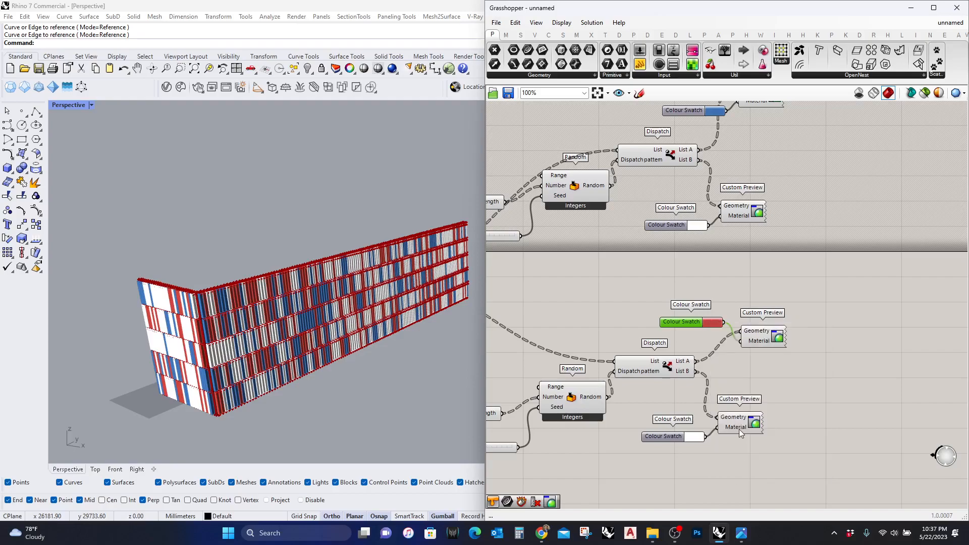
# Set the lower branch's List B Colour Swatch to green
pyautogui.click(696, 443)
pyautogui.moveTo(787, 432); pyautogui.dragTo(779, 439)
pyautogui.click(745, 384)
pyautogui.click(869, 374)
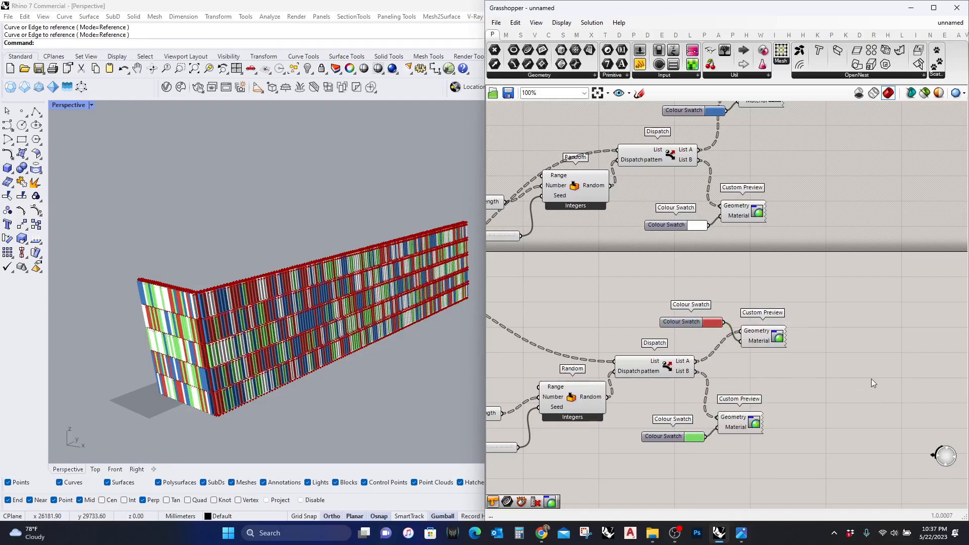
# Set the lower branch's Random seed slider to 507
pyautogui.moveTo(525, 337); pyautogui.dragTo(639, 314, button='right')
pyautogui.scroll(4, 606, 407)
pyautogui.moveTo(570, 436); pyautogui.dragTo(591, 439)
# Inspect the coloured facade and the definition from the Entwine through the first Dispatch to both Dispatch branches
pyautogui.moveTo(298, 307); pyautogui.dragTo(273, 280, button='right')
pyautogui.scroll(4, 273, 281)
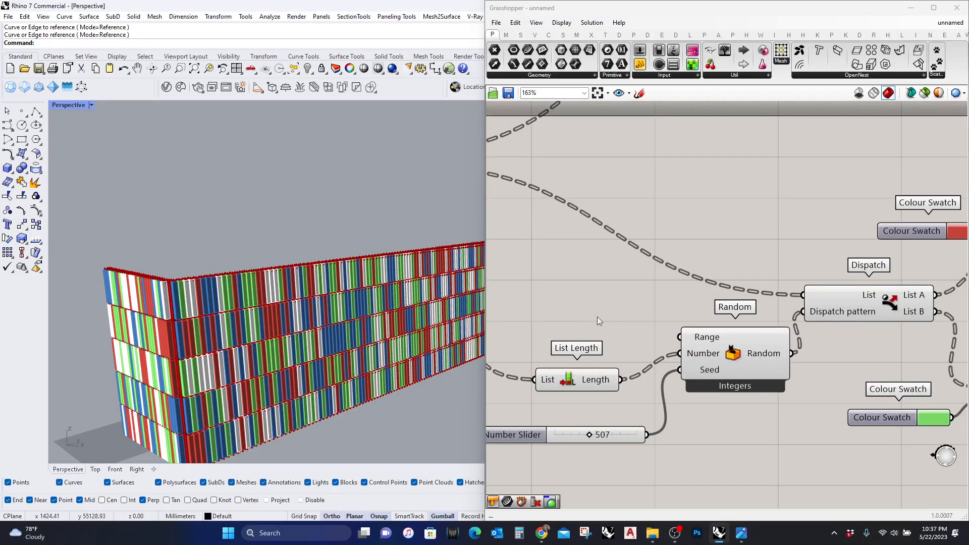
pyautogui.scroll(-5, 220, 355)
pyautogui.scroll(3, 220, 355)
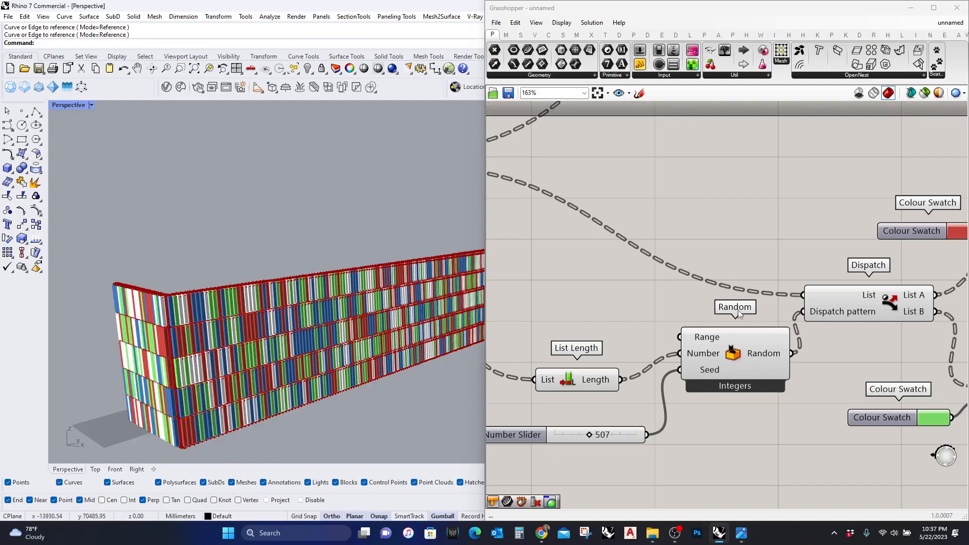
pyautogui.scroll(-3, 781, 309)
pyautogui.moveTo(808, 298); pyautogui.dragTo(711, 311, button='right')
pyautogui.scroll(-2, 710, 310)
pyautogui.moveTo(535, 315); pyautogui.dragTo(719, 331, button='right')
pyautogui.moveTo(606, 328); pyautogui.dragTo(744, 354, button='right')
pyautogui.scroll(1, 719, 356)
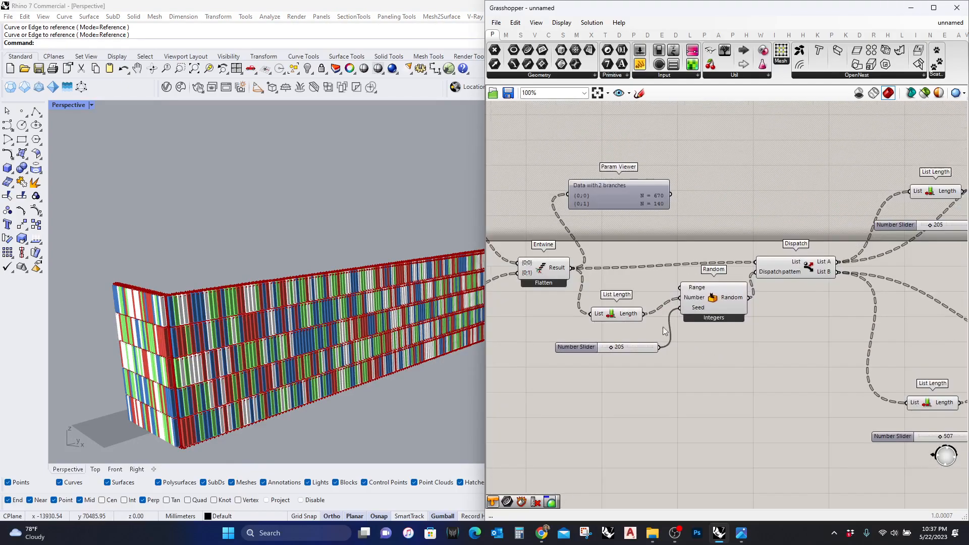
pyautogui.moveTo(559, 267)
pyautogui.moveTo(631, 315)
pyautogui.scroll(-2, 785, 338)
pyautogui.moveTo(787, 332); pyautogui.dragTo(651, 340, button='right')
pyautogui.moveTo(801, 307); pyautogui.dragTo(661, 316, button='right')
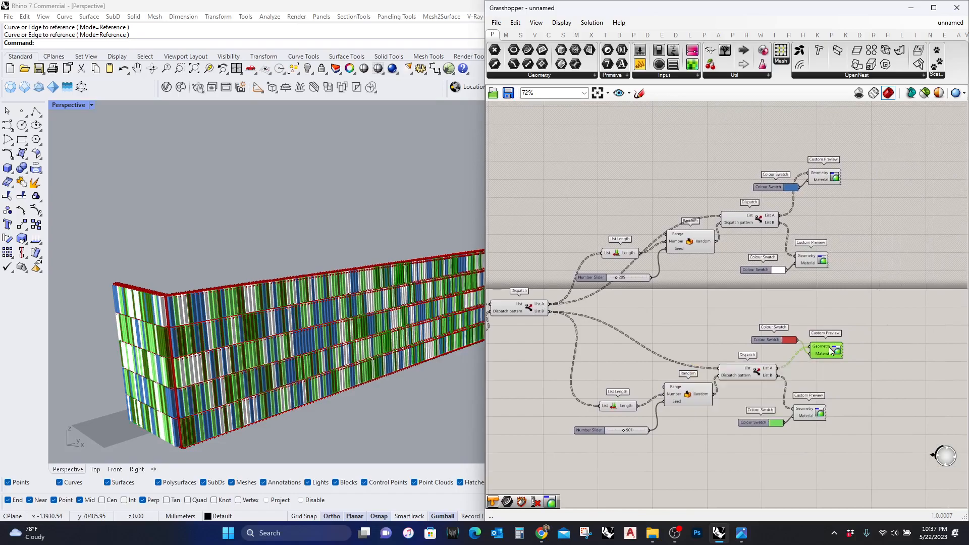
# Highlight the Custom Previews one at a time to identify their louvre groups, and view the whole coloured facade
pyautogui.click(808, 413)
pyautogui.click(806, 258)
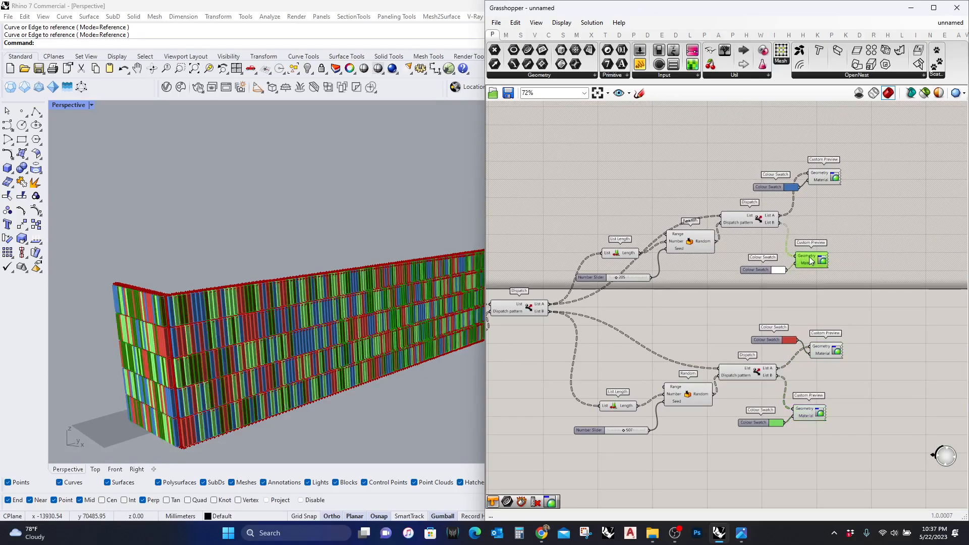
pyautogui.click(822, 178)
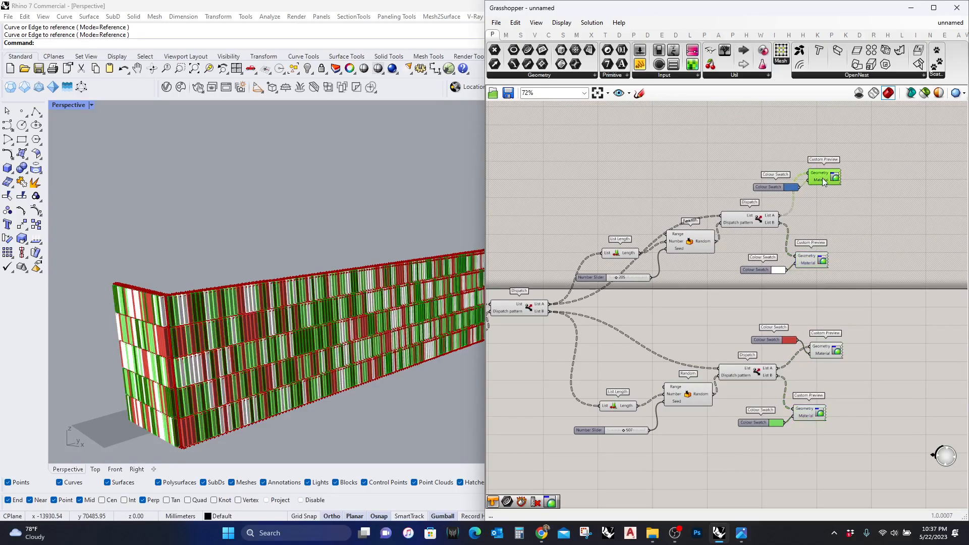
pyautogui.click(872, 287)
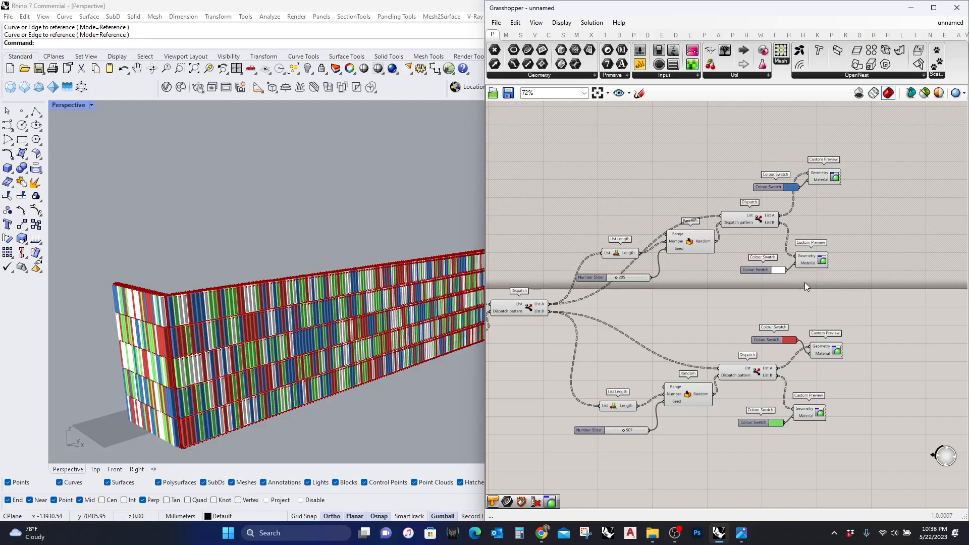
pyautogui.scroll(-2, 298, 292)
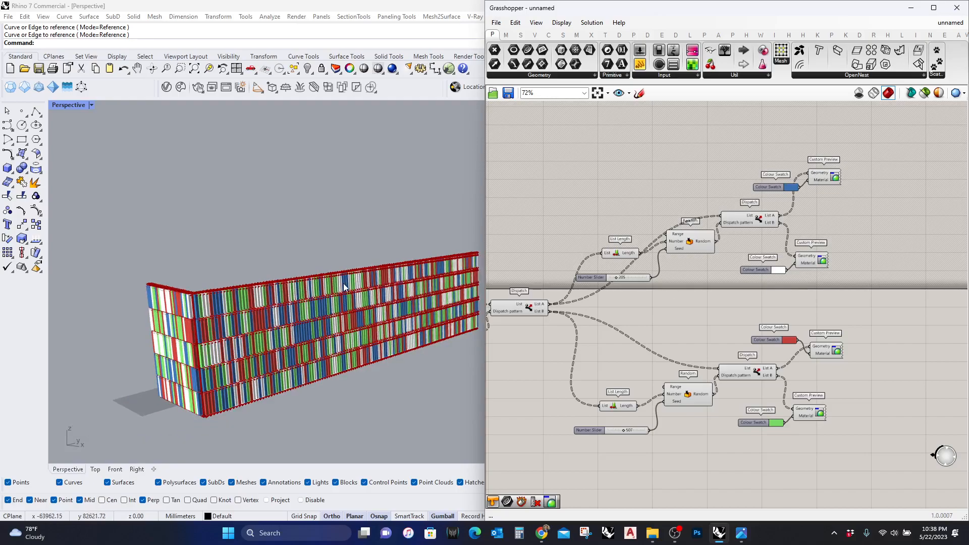
pyautogui.moveTo(251, 319); pyautogui.dragTo(309, 320, button='right')
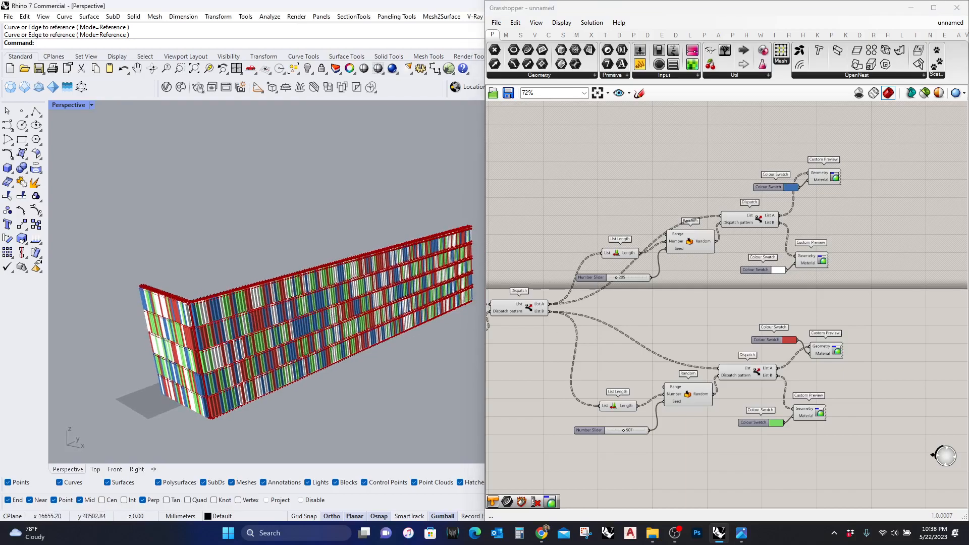